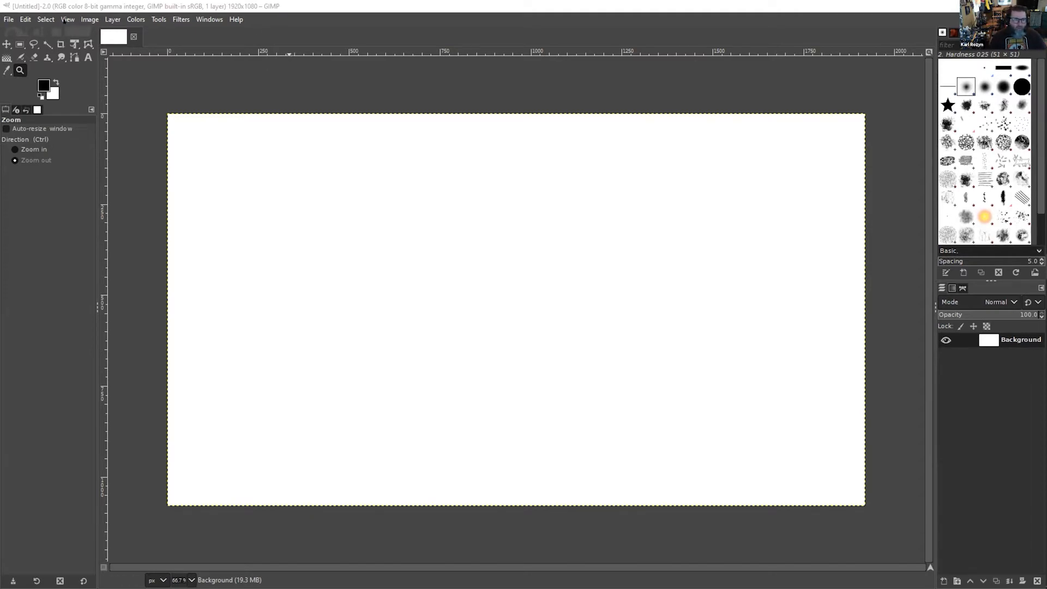
left_click(9, 20)
left_click(26, 19)
left_click(46, 19)
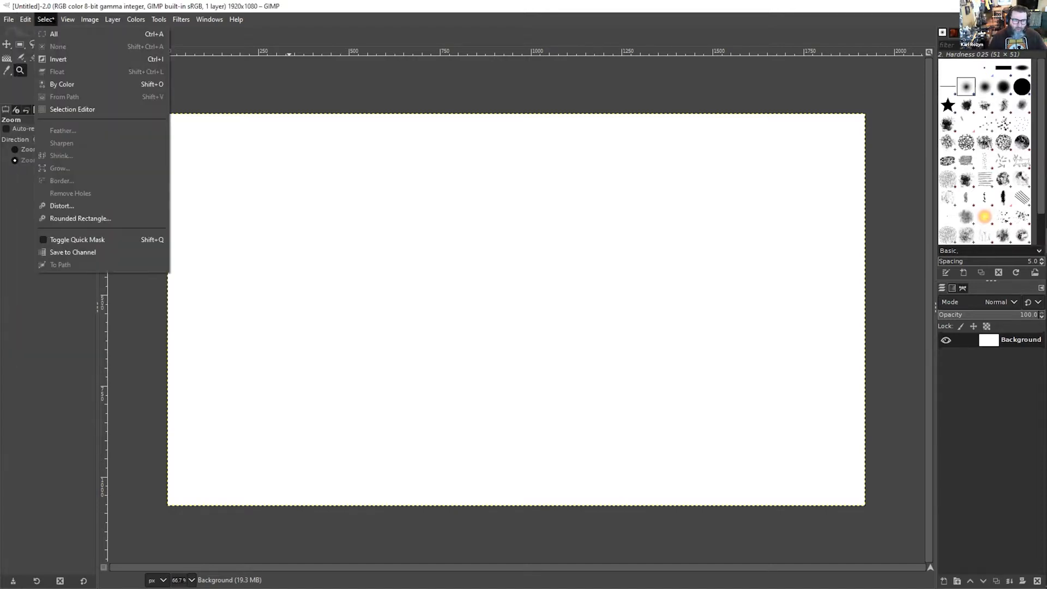
mouse_move(246, 21)
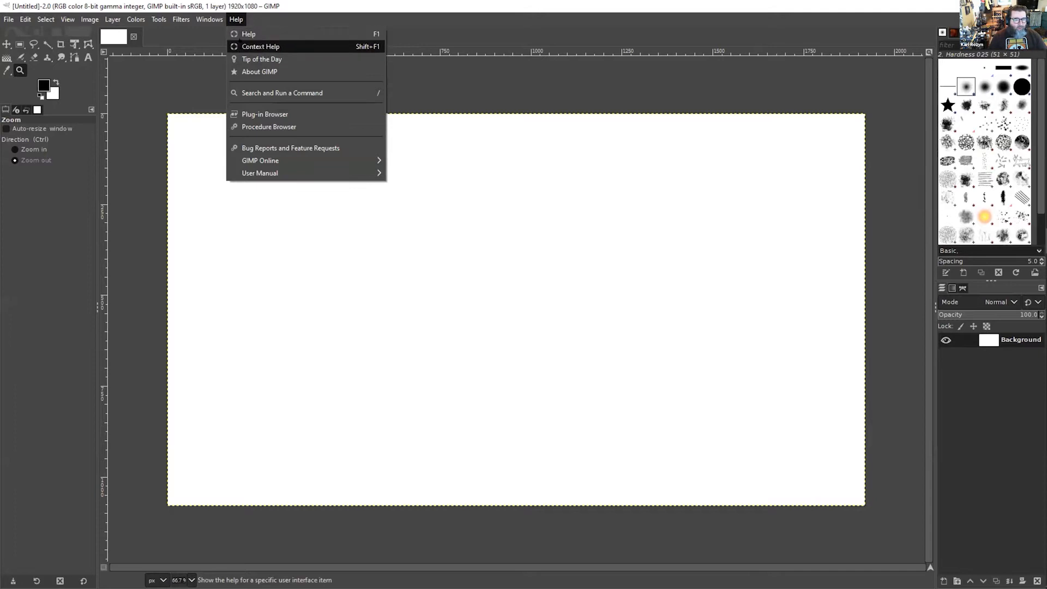
left_click(297, 21)
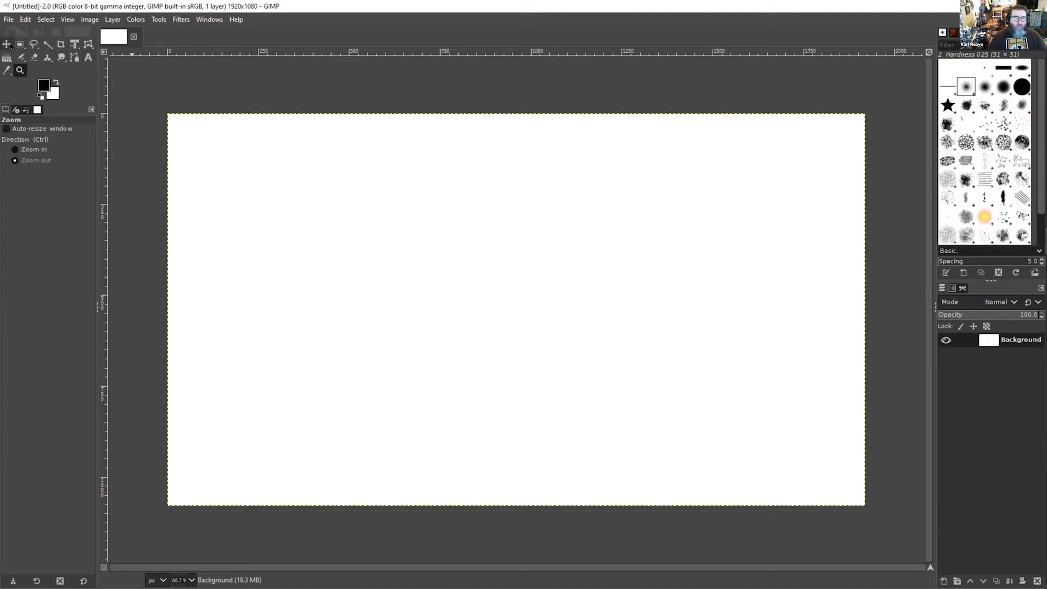
Step: Activate the Rotate tool from the transform tool group and try its Corrective and Normal direction options
left_click(3, 45)
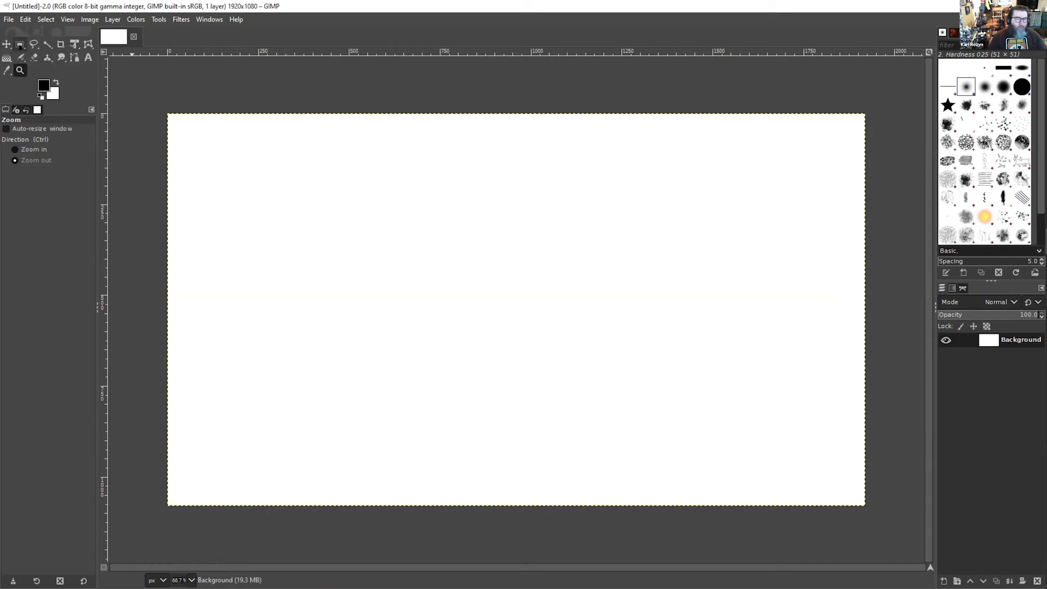
left_click(19, 45)
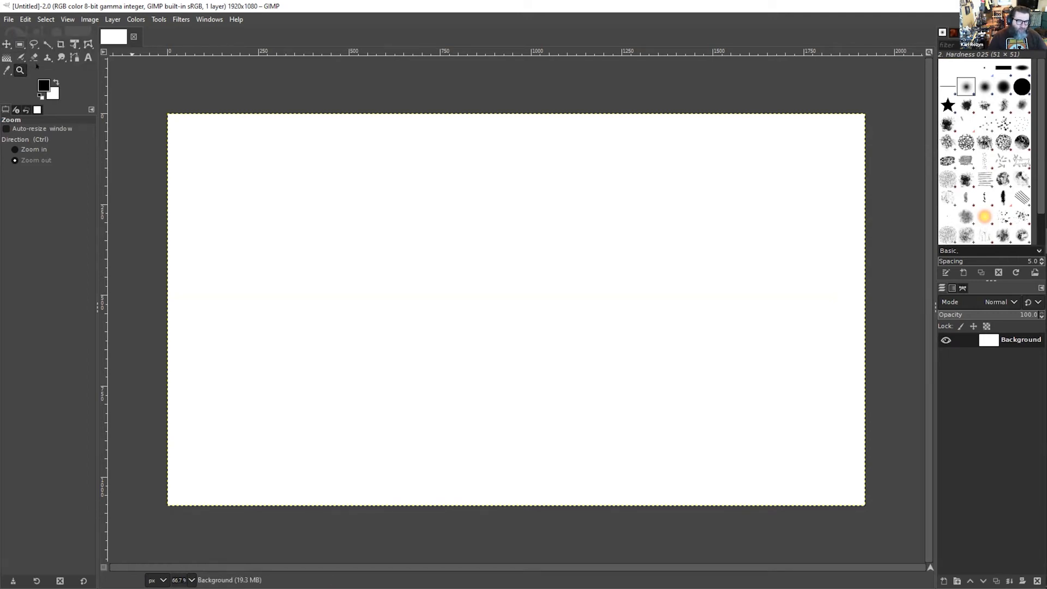
left_click(34, 45)
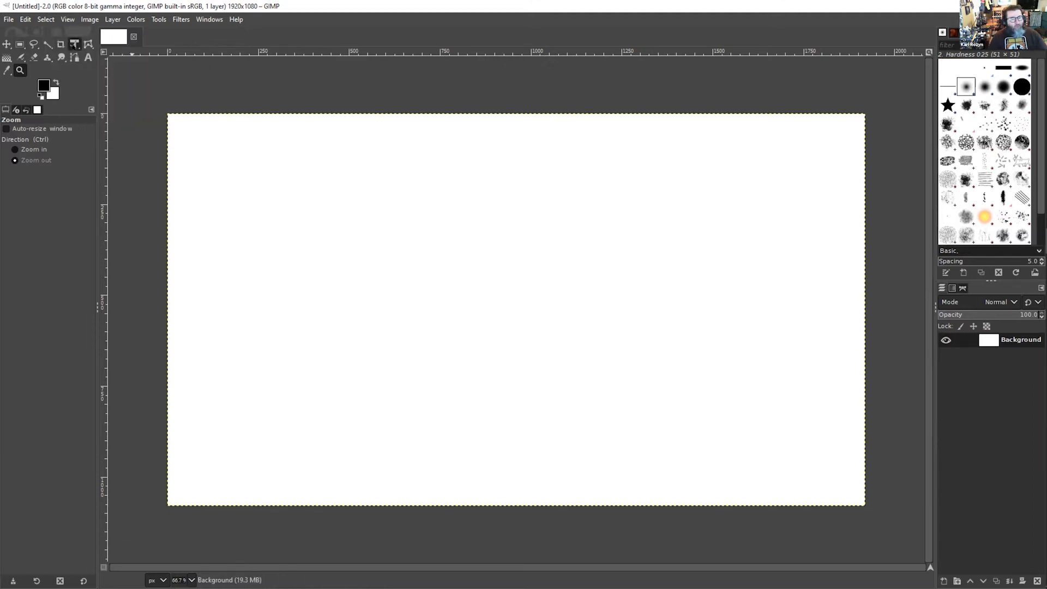
left_click(75, 45)
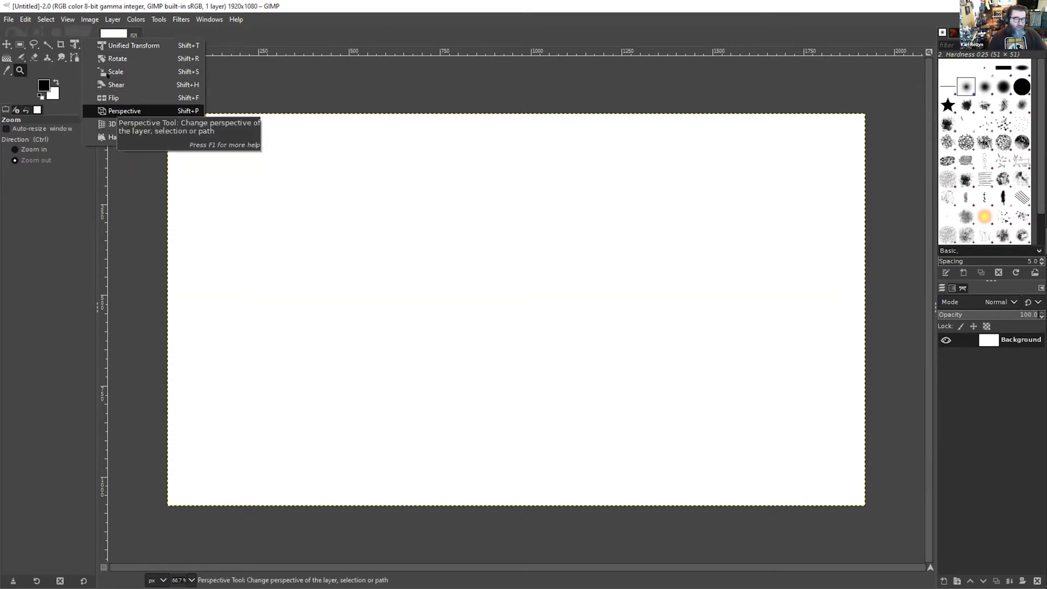
left_click(75, 45)
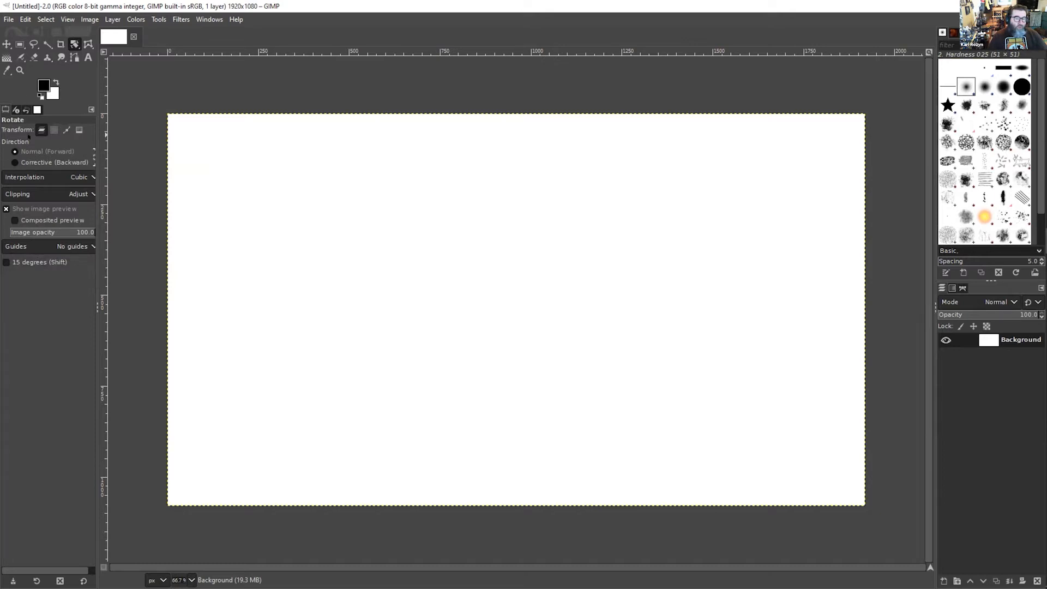
left_click(53, 162)
left_click(22, 152)
Step: Activate the Clone tool and set its brush size to 1000
left_click(48, 57)
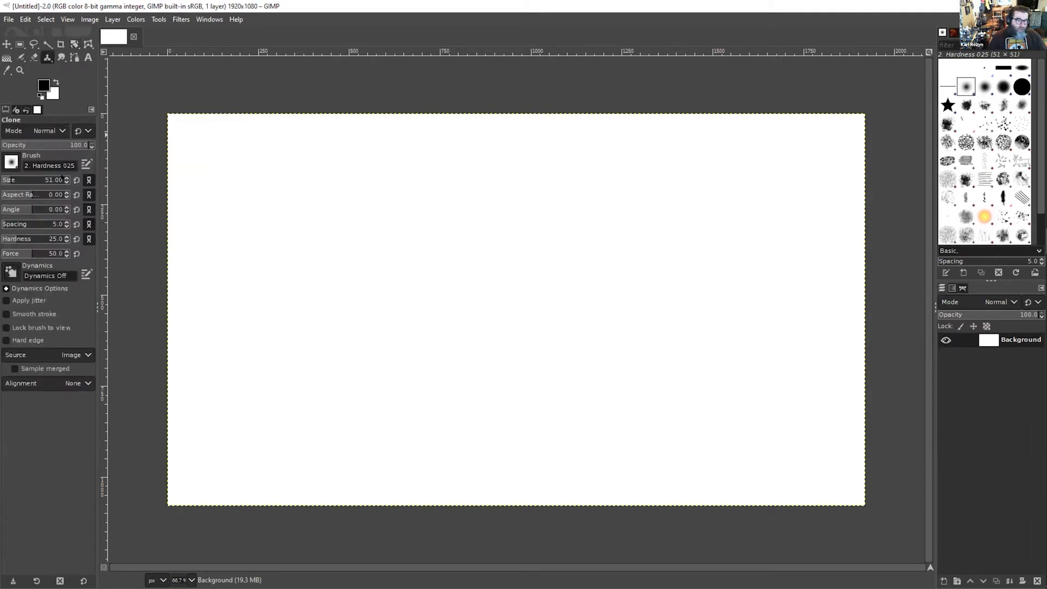
mouse_move(19, 179)
left_mouse_down()
mouse_move(53, 179)
mouse_move(27, 180)
left_mouse_up()
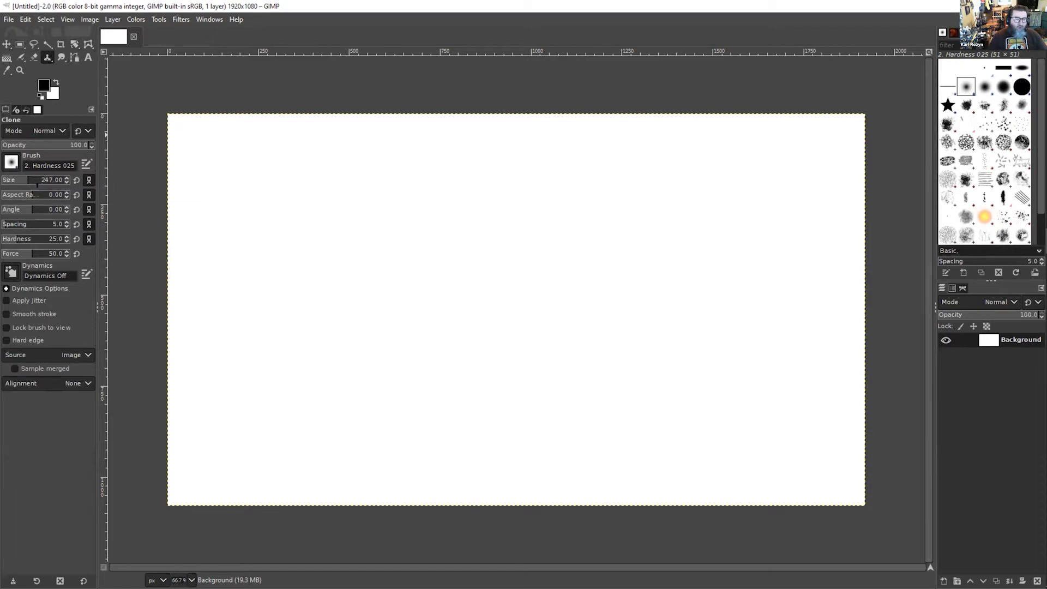
left_click(66, 178)
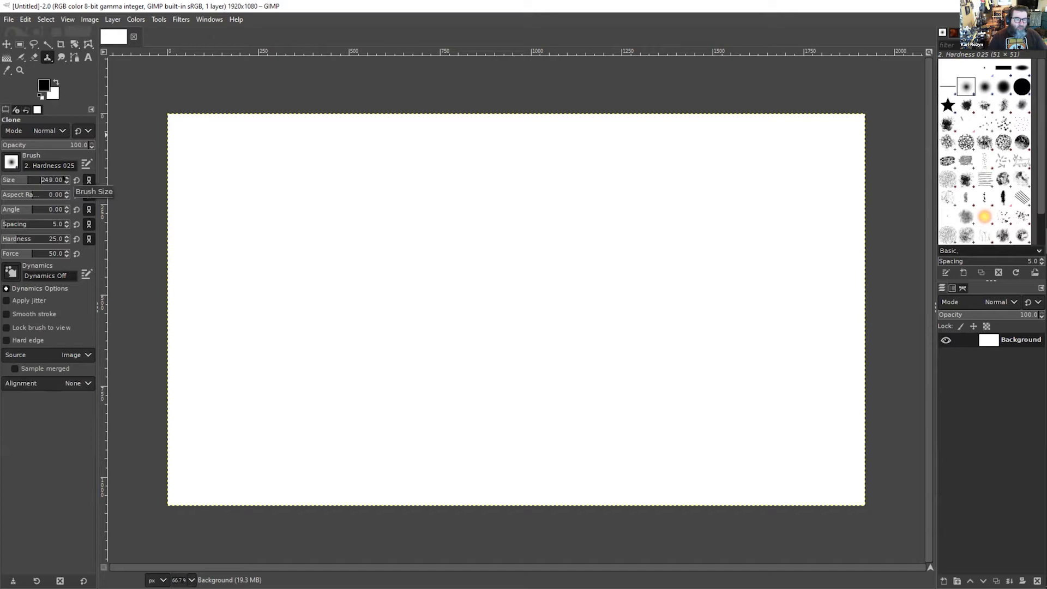
left_click(66, 181)
left_click(67, 182)
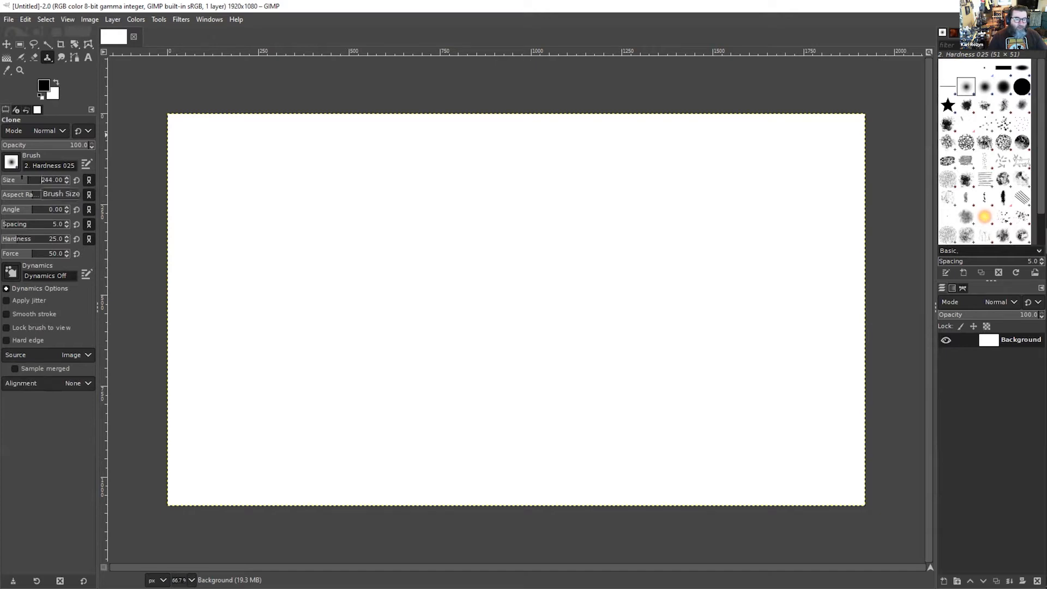
left_click_drag(22, 180, 45, 180)
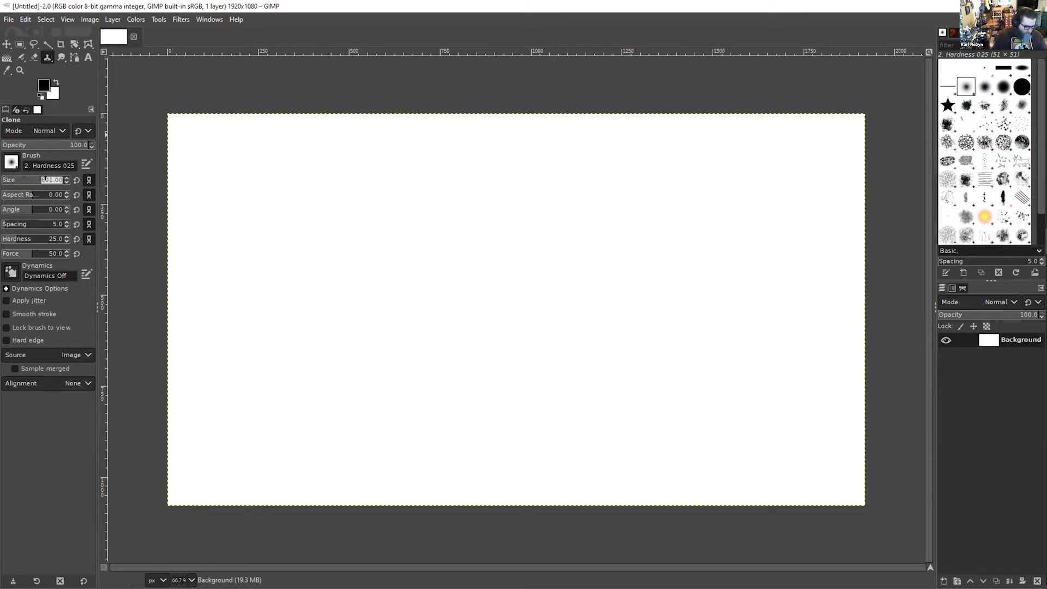
type("1000")
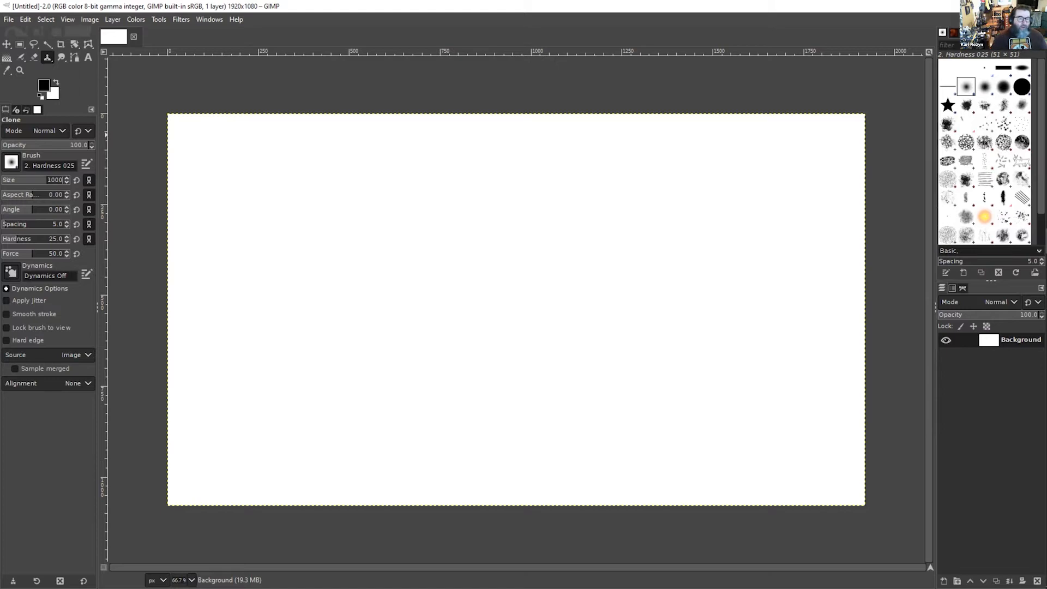
key("Return")
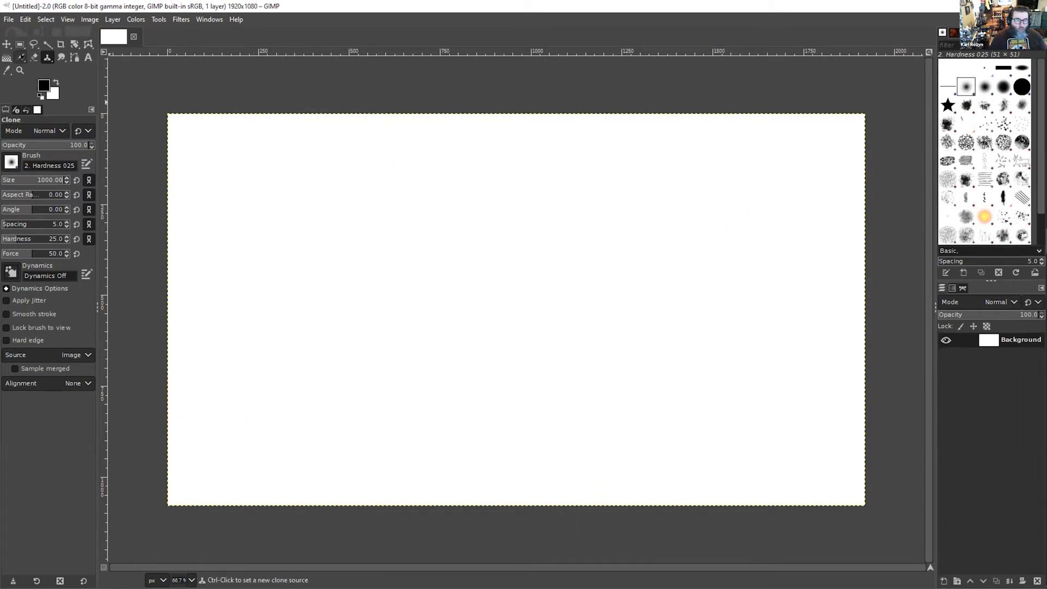
Step: Airbrush a large soft black stroke from the middle of the canvas towards its lower right
left_click(20, 58)
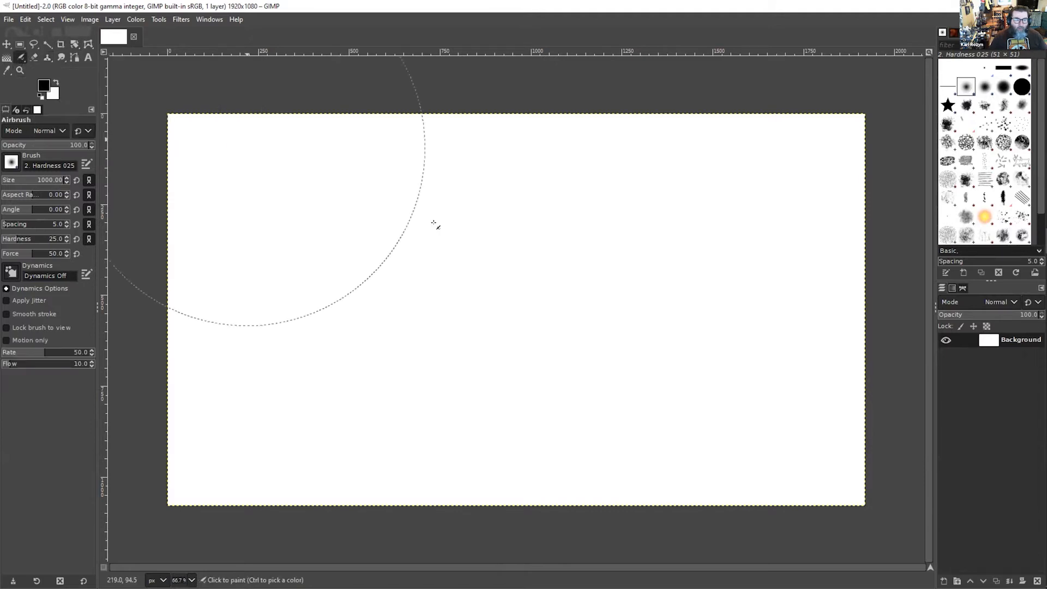
mouse_move(502, 243)
left_mouse_down()
mouse_move(520, 389)
mouse_move(652, 451)
mouse_move(441, 274)
mouse_move(591, 249)
mouse_move(722, 407)
mouse_move(681, 392)
left_mouse_up()
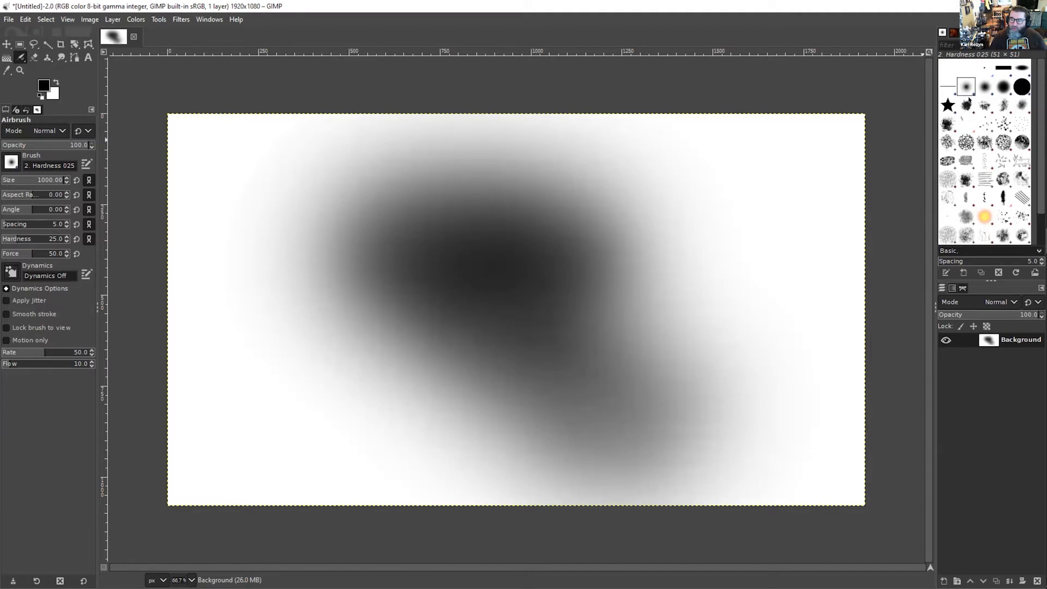
Step: Airbrush a vertical bar on the canvas's right side with the rectangular block brush and a trail of stars with the Star brush
left_click(983, 89)
left_click(1005, 84)
left_click(1022, 86)
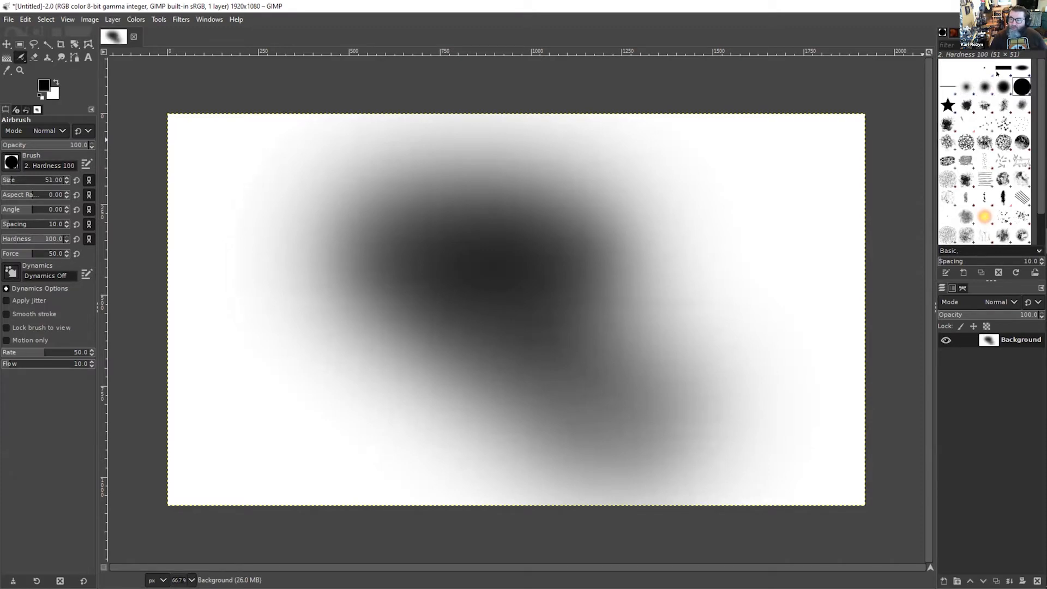
left_click(1003, 67)
mouse_move(717, 174)
left_mouse_down()
mouse_move(696, 273)
mouse_move(705, 382)
left_mouse_up()
left_click(947, 105)
mouse_move(834, 181)
left_mouse_down()
mouse_move(675, 217)
mouse_move(676, 232)
mouse_move(825, 178)
mouse_move(798, 206)
left_mouse_up()
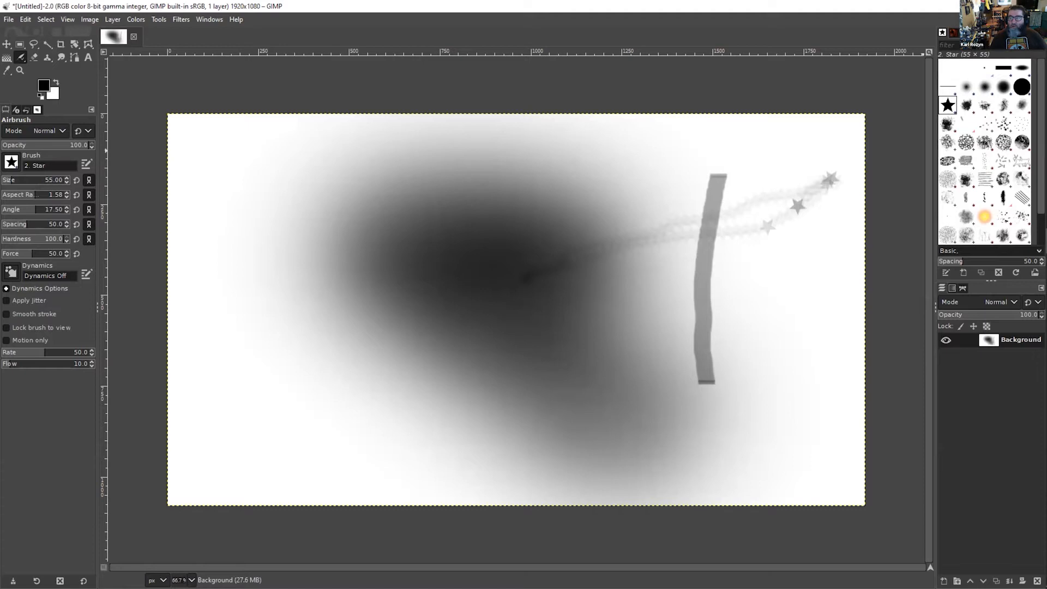
Step: Try several patterns, including Burlwood and Leather, and airbrush a second trail of stars in the canvas's upper-right corner
left_click(954, 33)
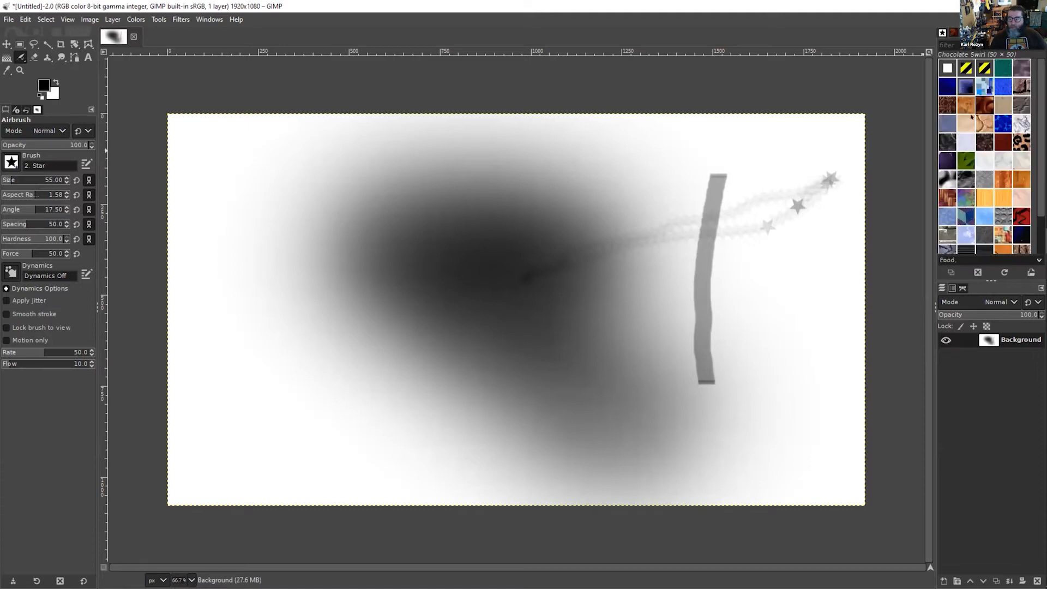
left_click(963, 107)
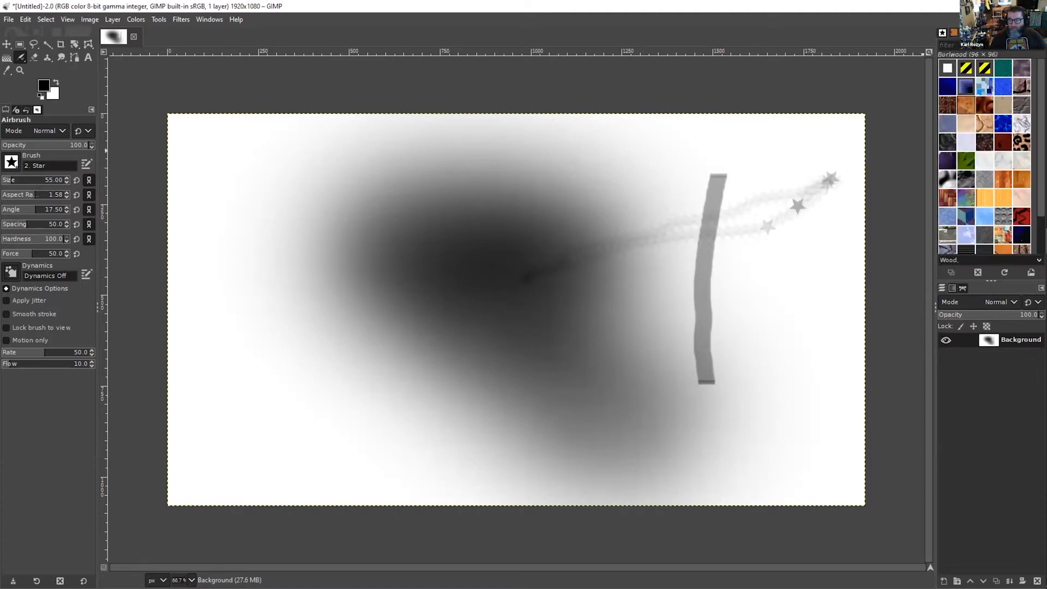
left_click(1005, 144)
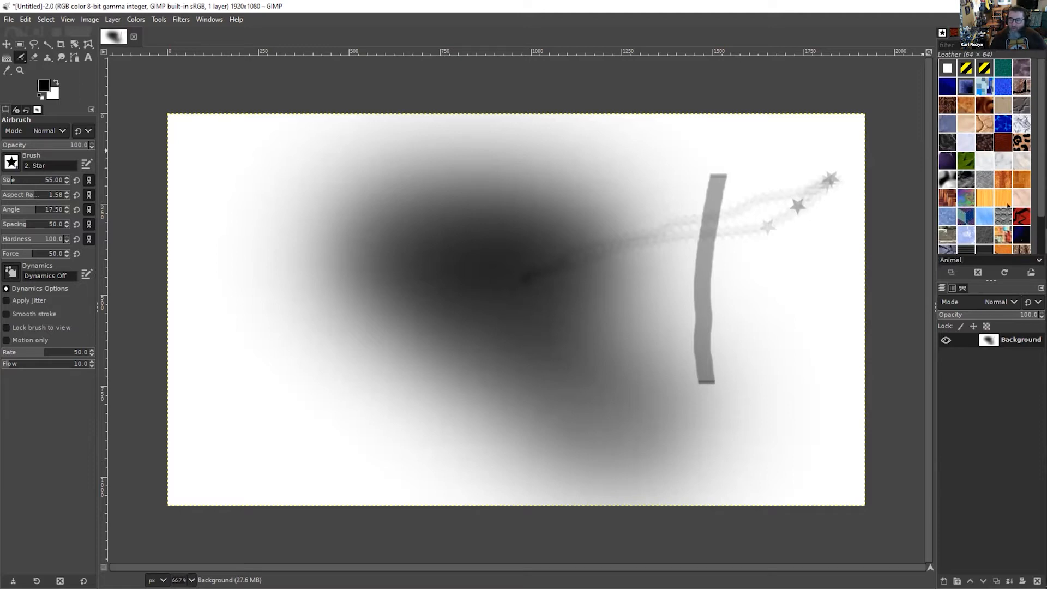
scroll(1008, 211, "down", 2)
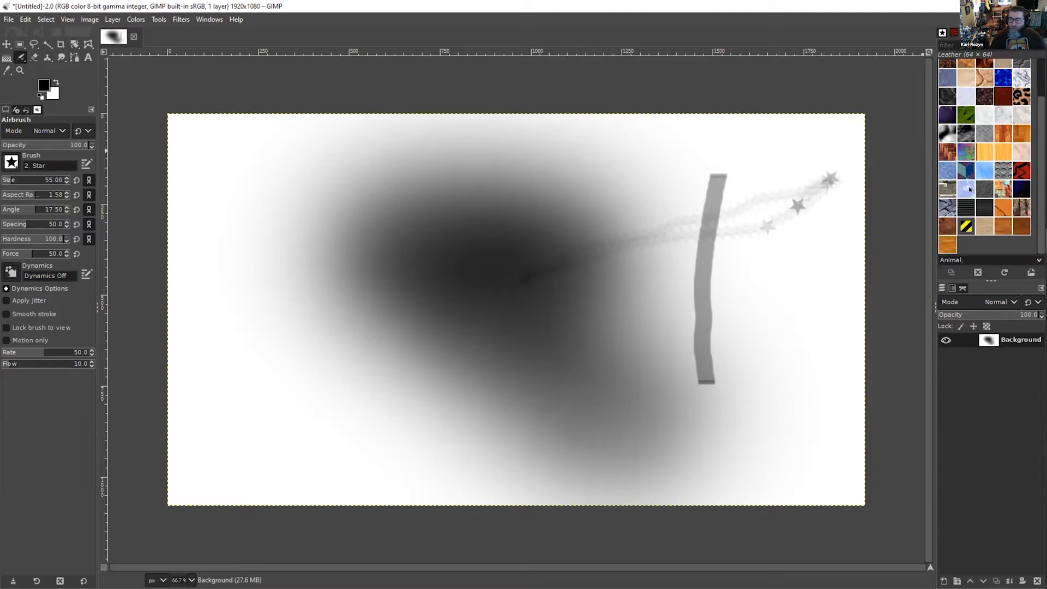
left_click(971, 165)
left_click_drag(748, 168, 835, 168)
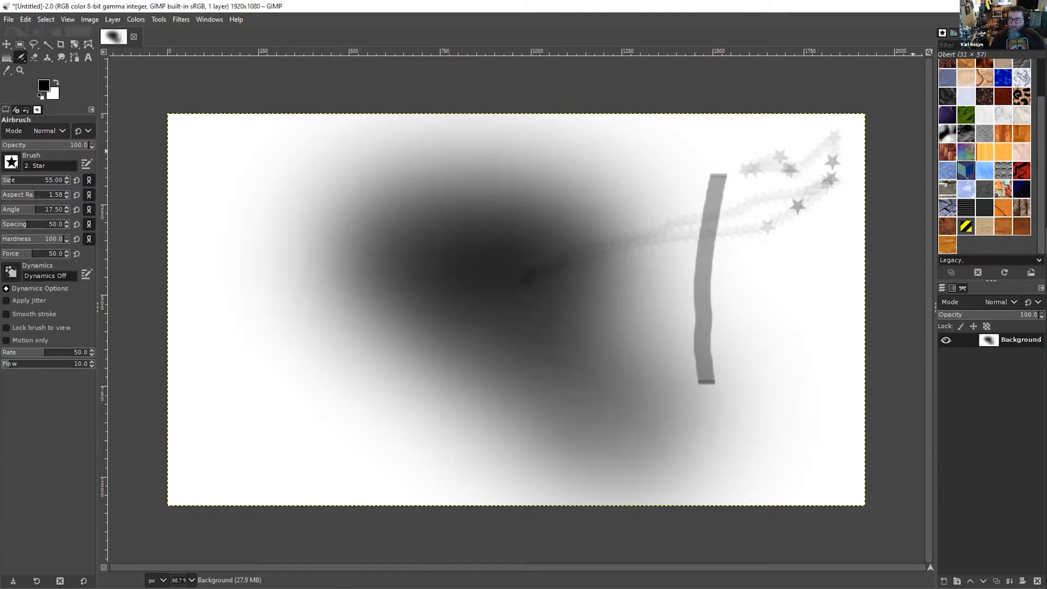
Step: Look through the fonts, document history, gradients and tool preset options, ending back at the brushes
left_click(965, 33)
scroll(1007, 143, "up", 3)
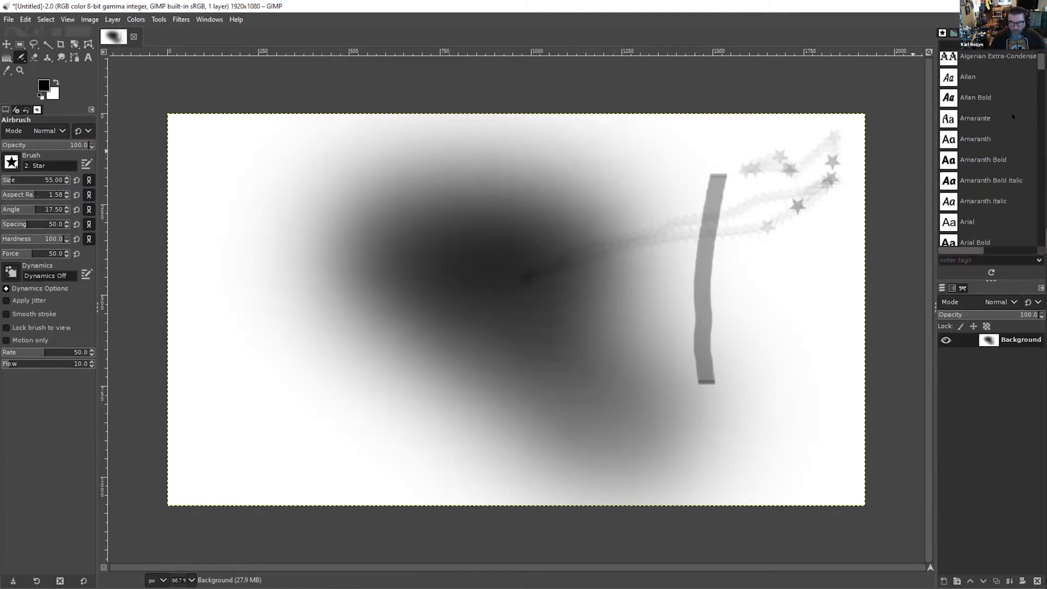
left_click(976, 33)
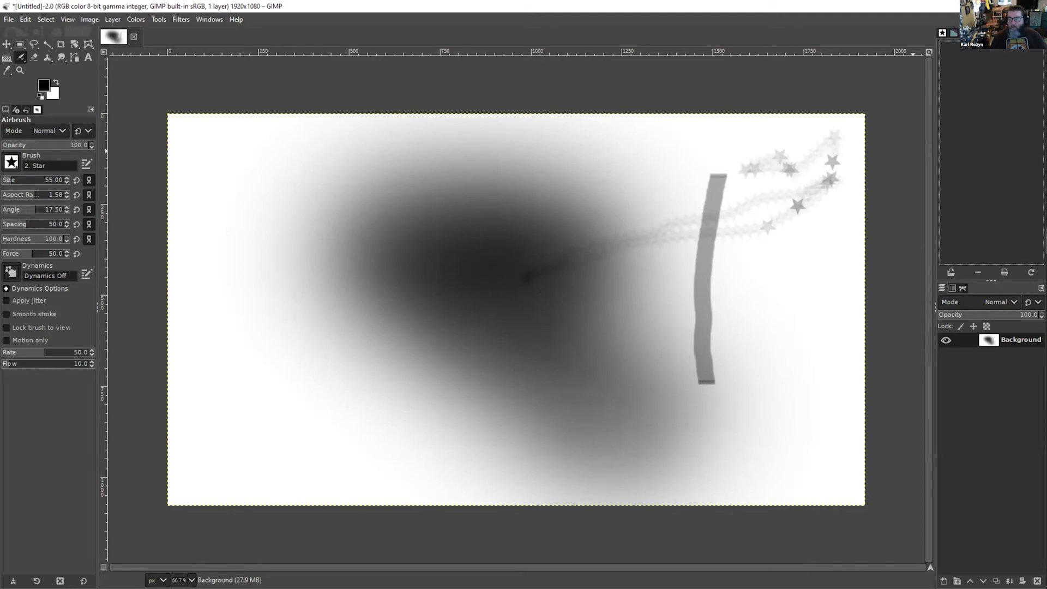
left_click(986, 33)
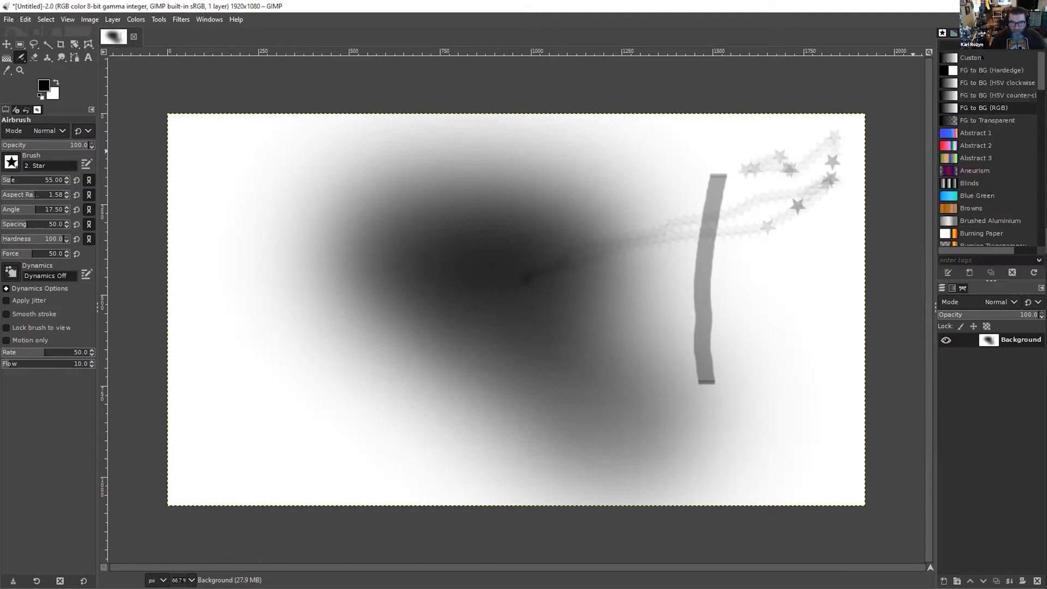
left_click(997, 33)
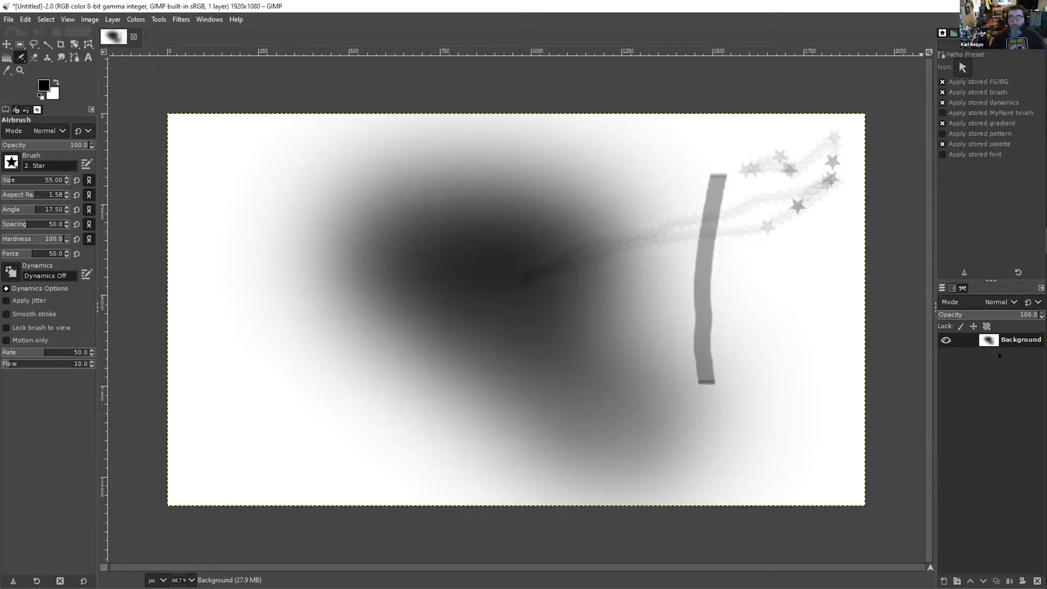
left_click(942, 32)
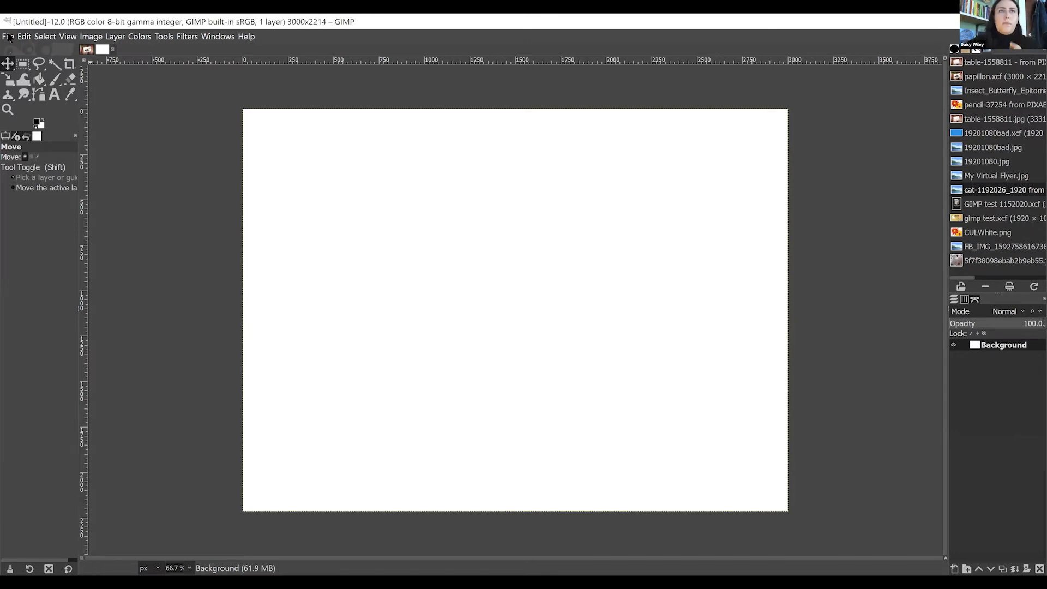
Step: Start a new image, expand its advanced options and apply the US Letter (300 ppi) template
left_click(8, 37)
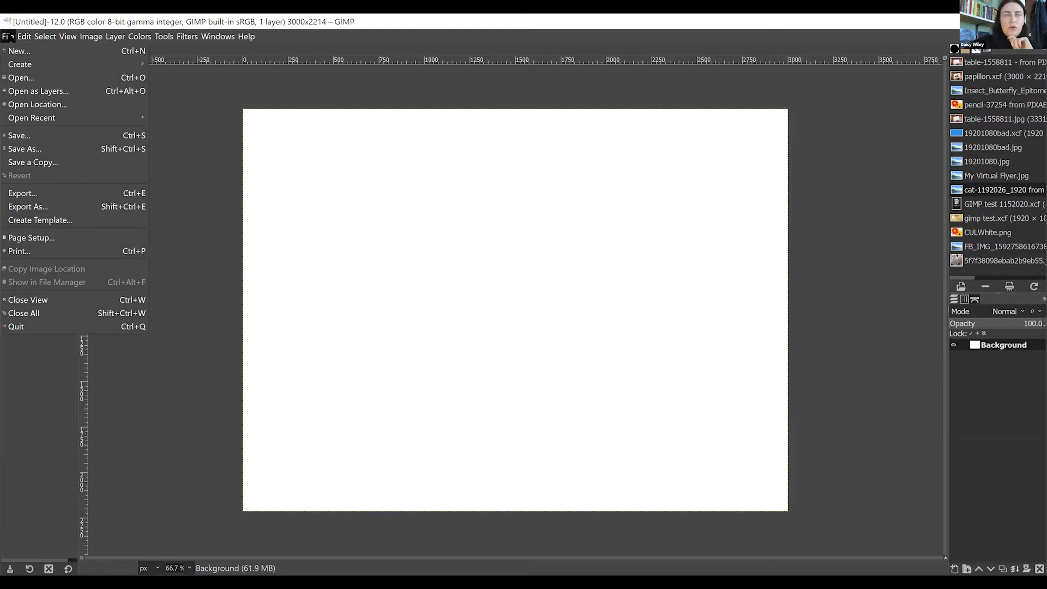
left_click(33, 54)
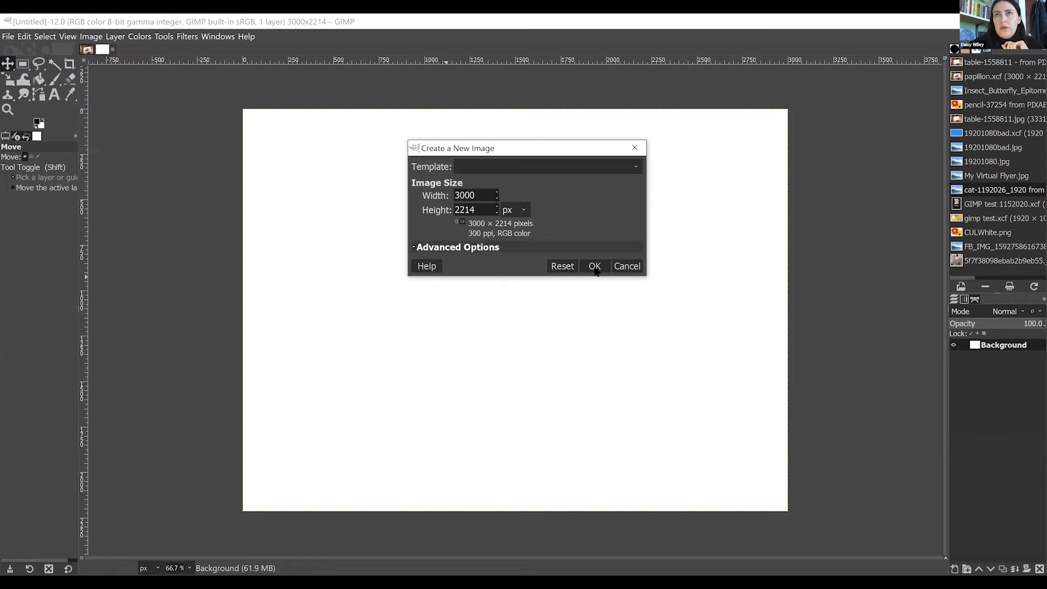
left_click(479, 248)
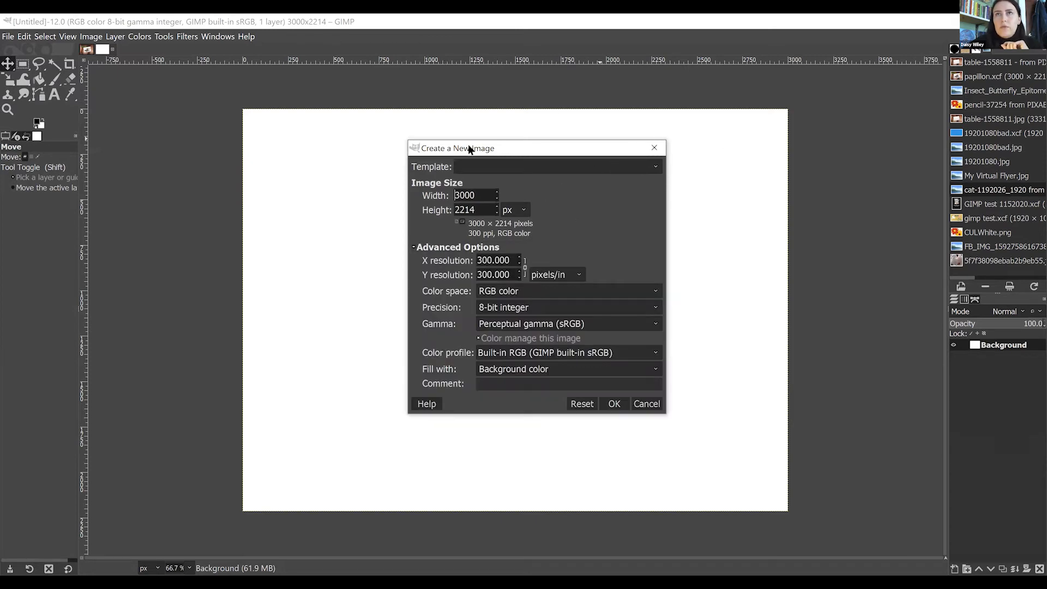
left_click_drag(468, 144, 452, 145)
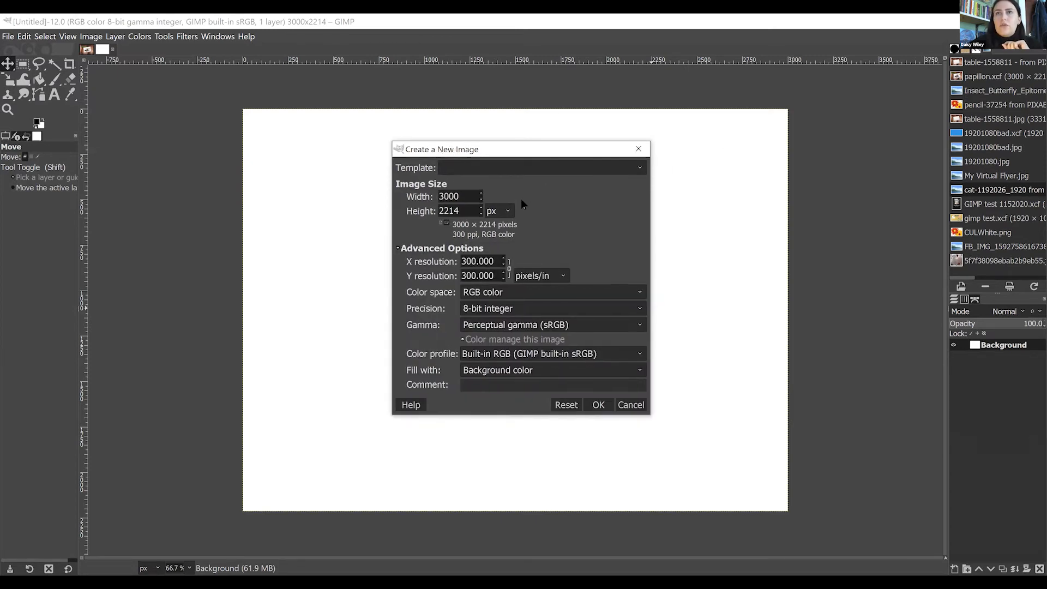
left_click(528, 169)
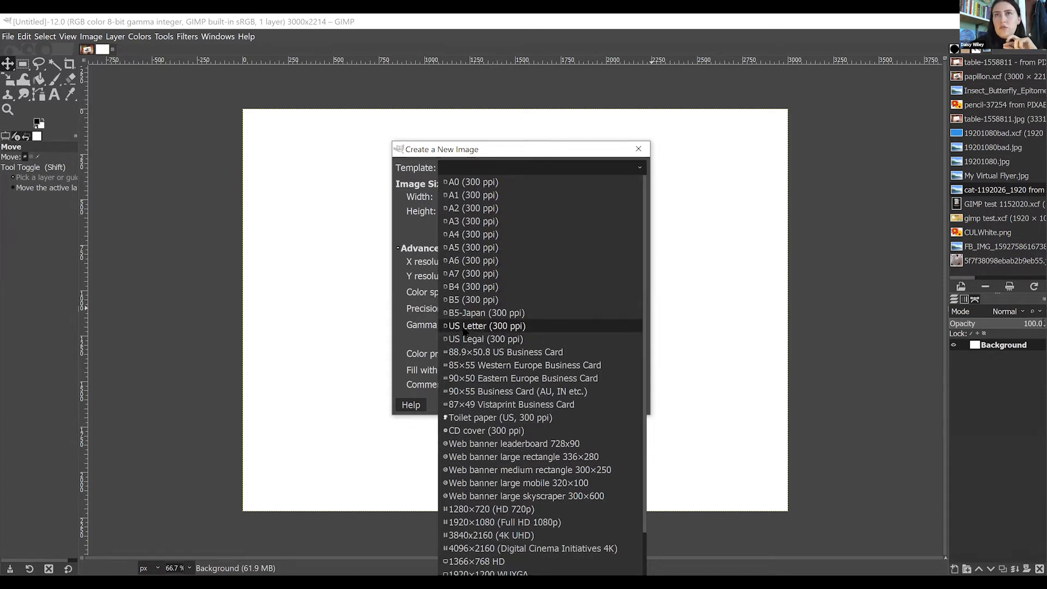
left_click(487, 326)
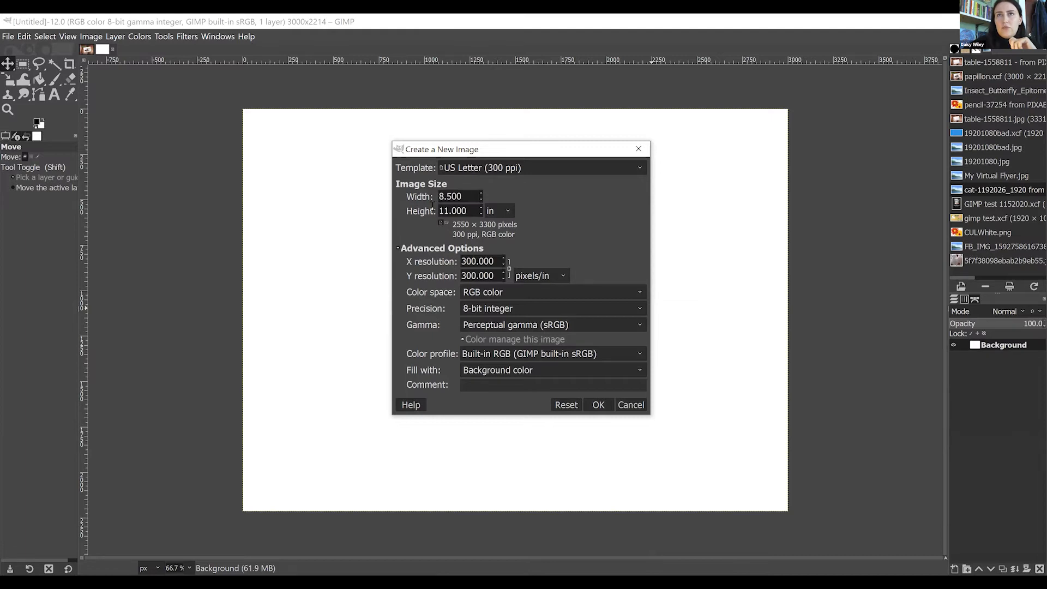
Step: Try pixels as the unit for the new image's width and height, and return it to inches
left_click(507, 211)
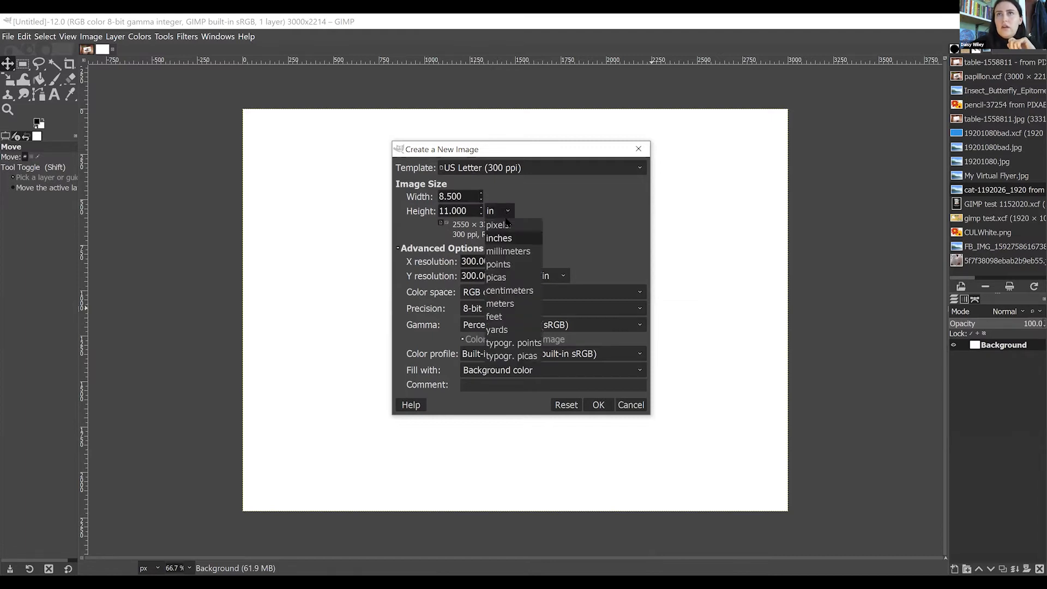
left_click(502, 216)
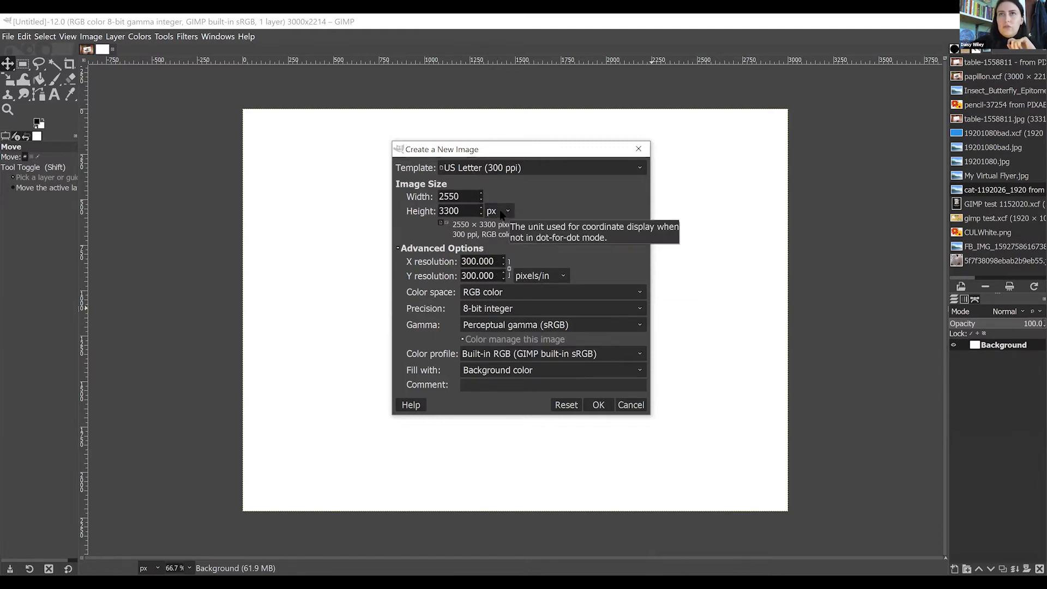
left_click(502, 214)
left_click(505, 237)
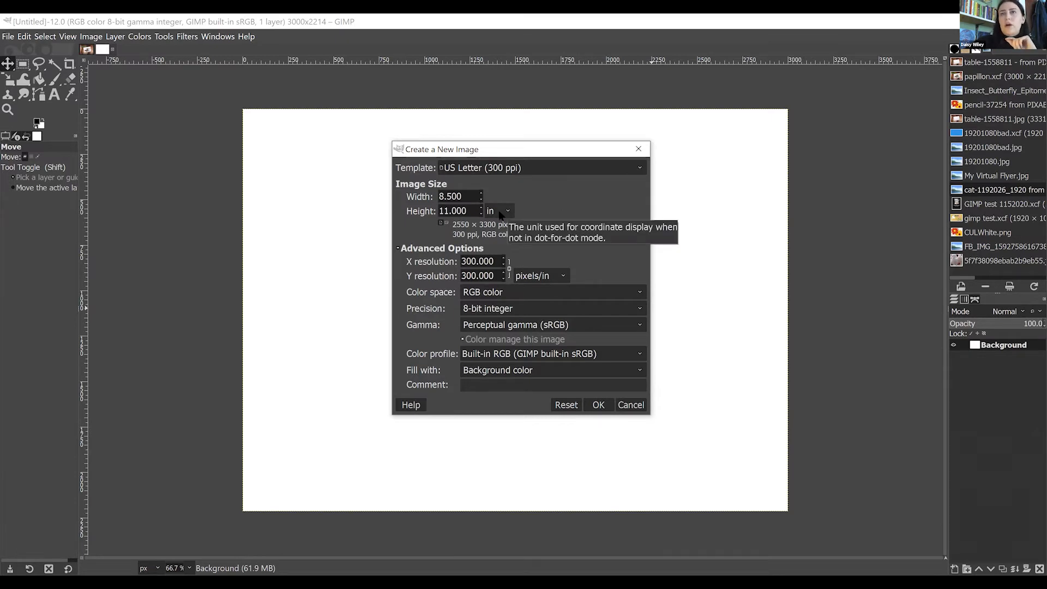
left_click(499, 213)
left_click(584, 207)
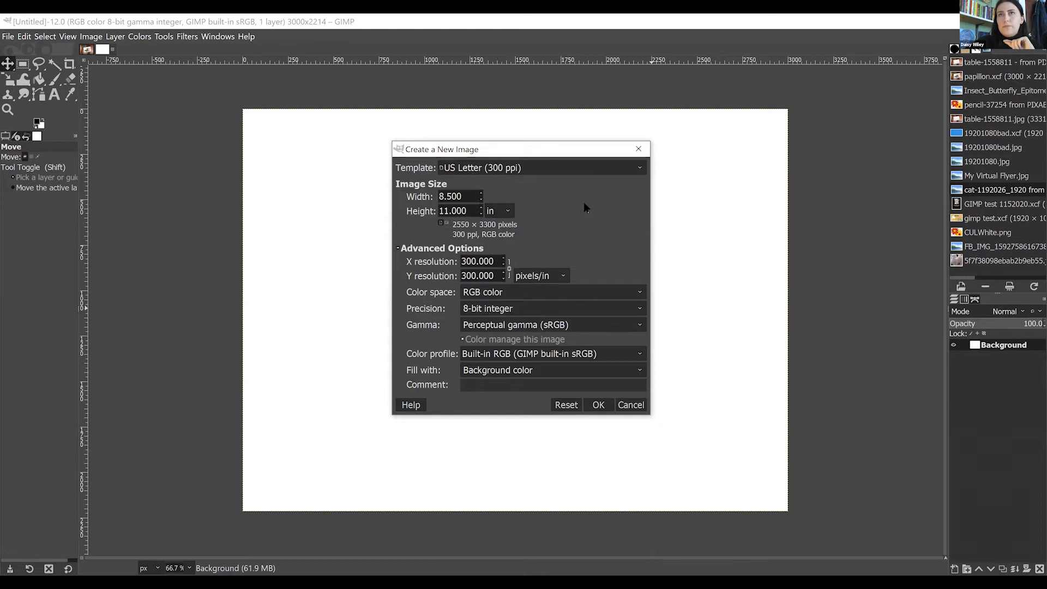
Step: Switch the new image's size unit to pixels and set the width to 1920 and the height to 1080
left_click(499, 212)
left_click(497, 225)
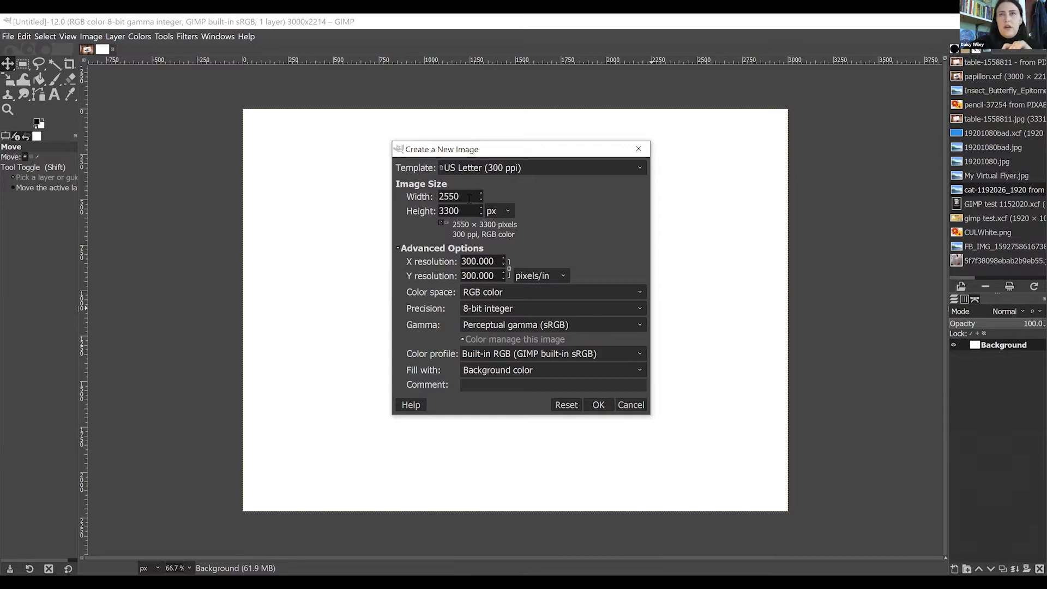
left_click(469, 199)
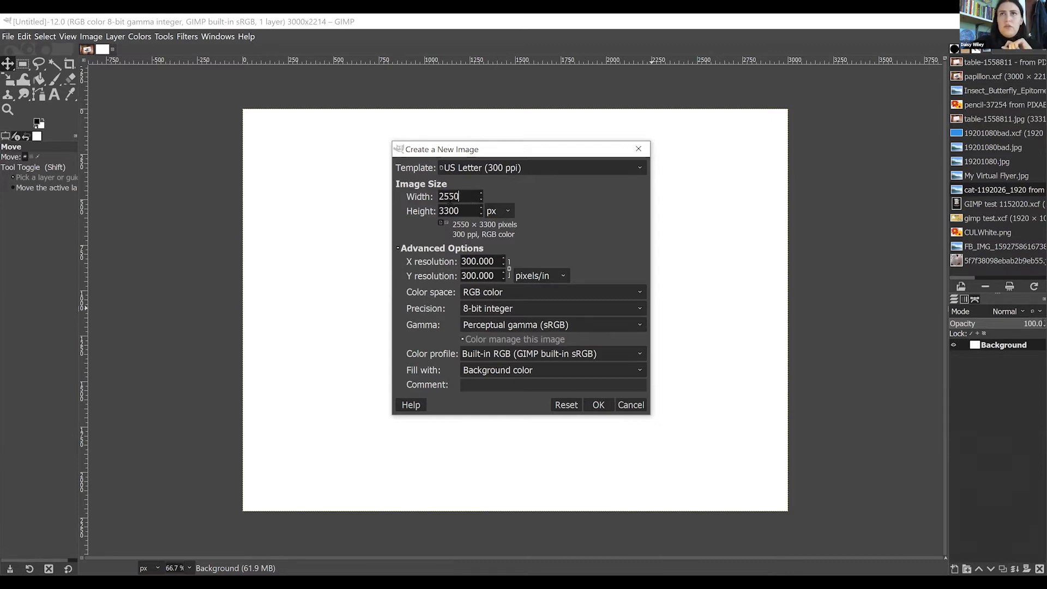
key("ctrl+a")
type("1920")
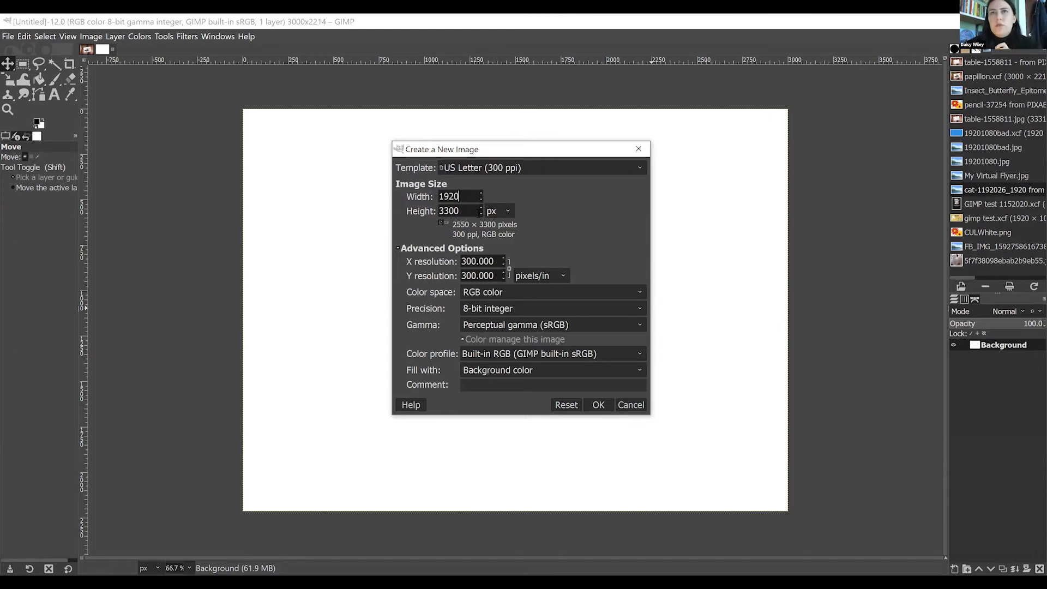
key("Tab")
type("1080")
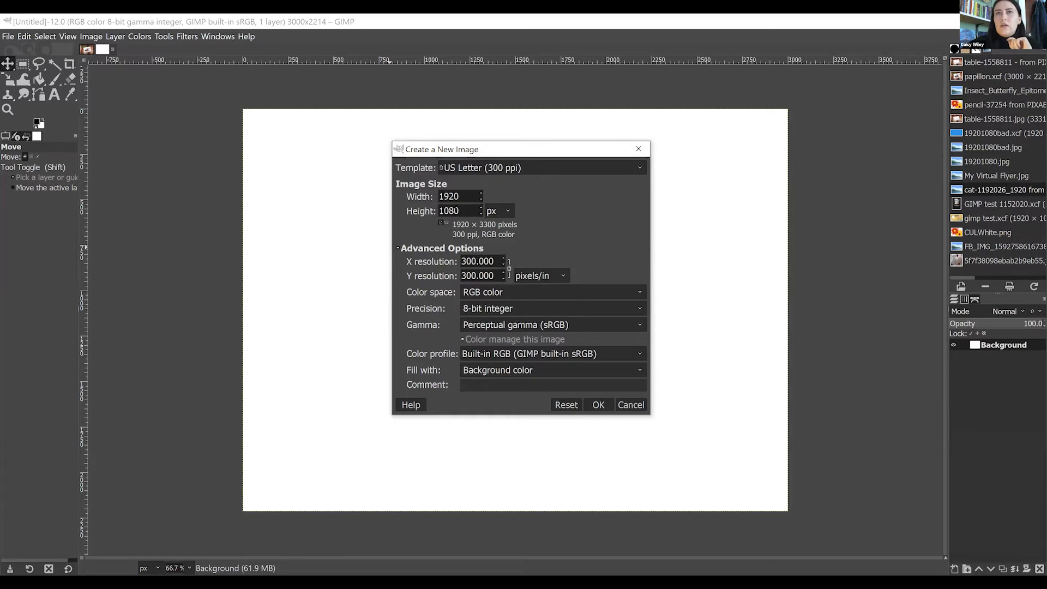
key("Return")
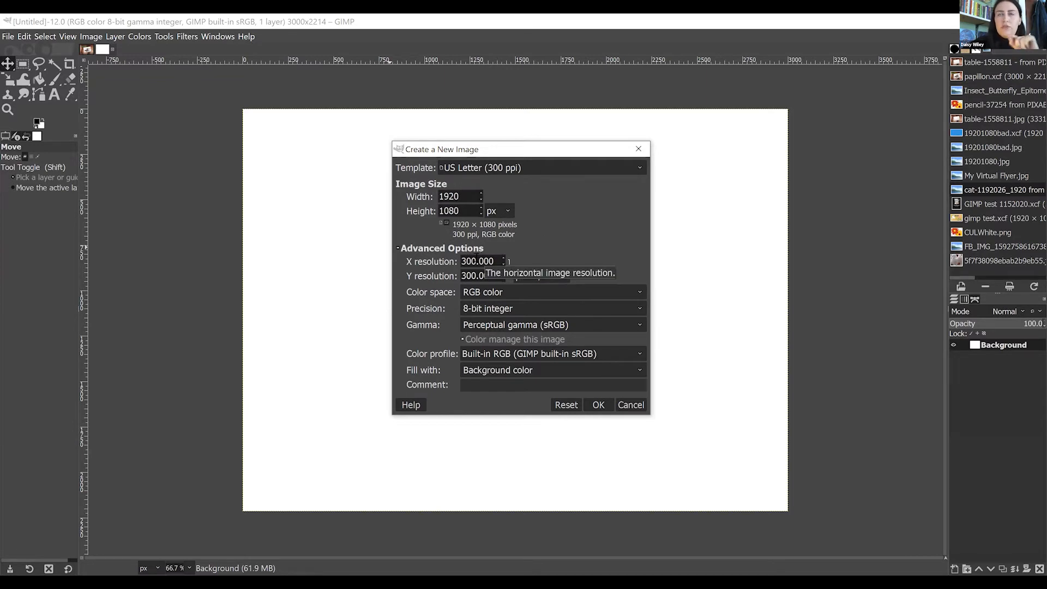
Step: Look through the resolution units, keeping pixels per inch, and set the X and Y resolution to 72
left_click(476, 260)
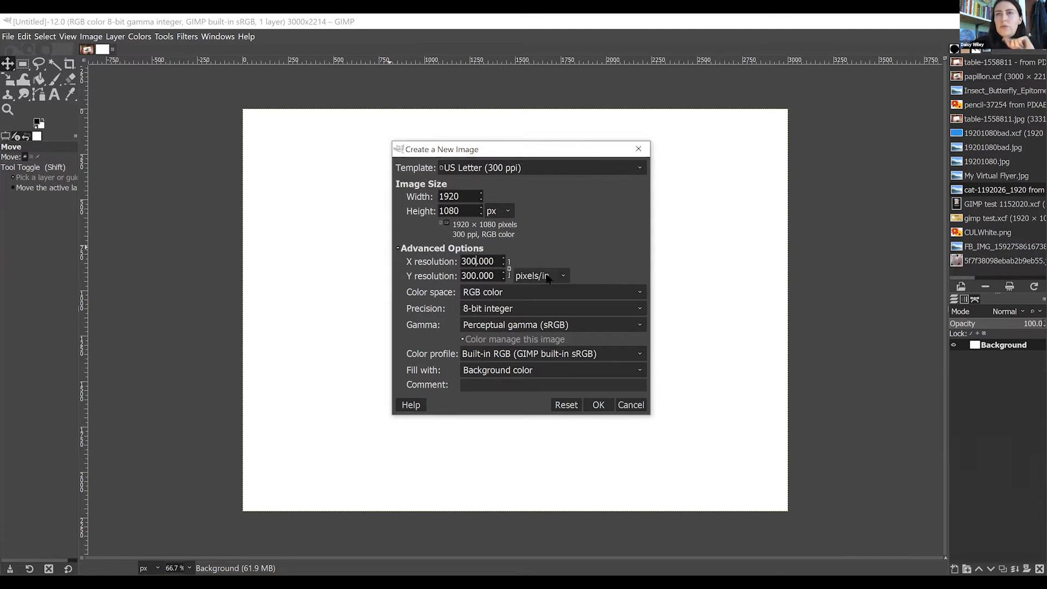
left_click(548, 279)
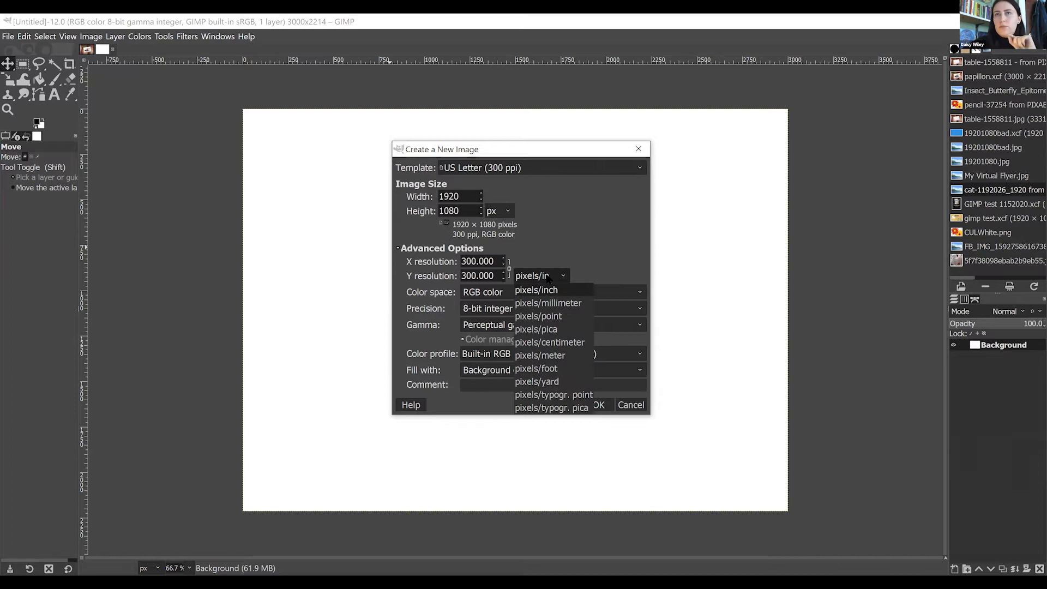
left_click(550, 261)
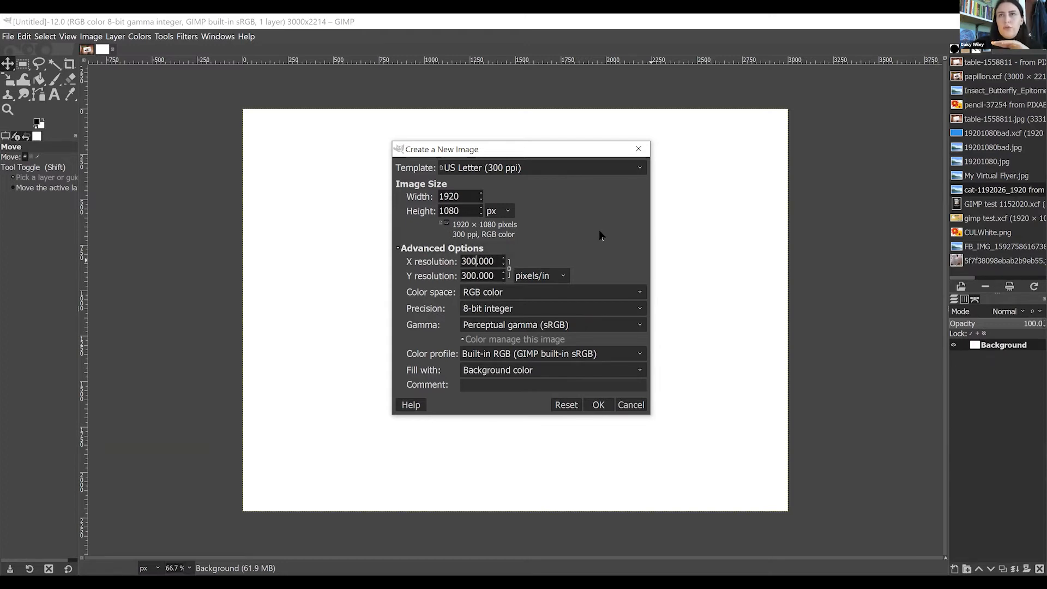
key("BackSpace")
key("BackSpace")
key("BackSpace")
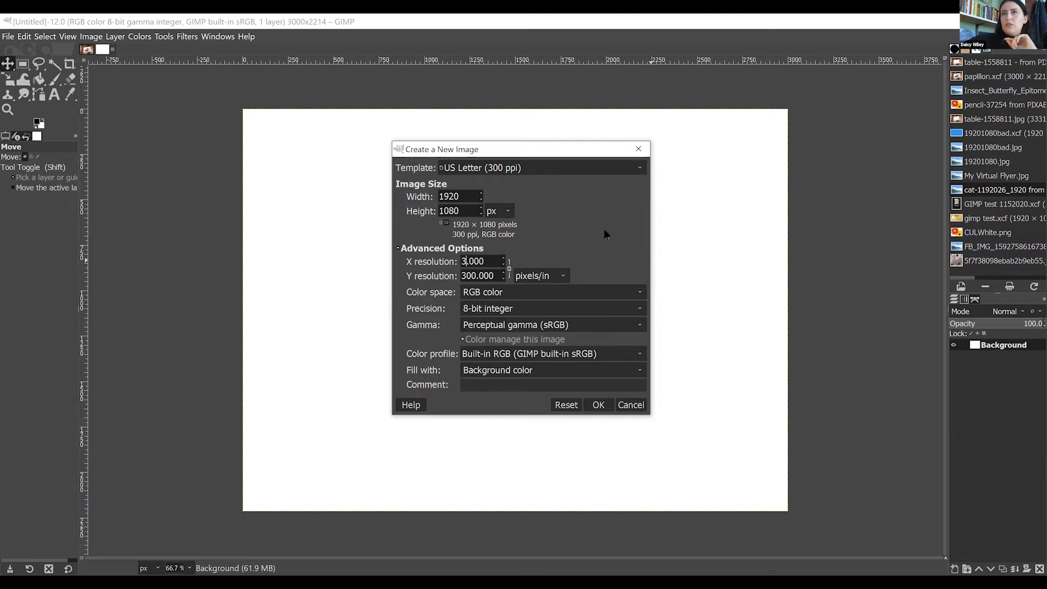
type("72")
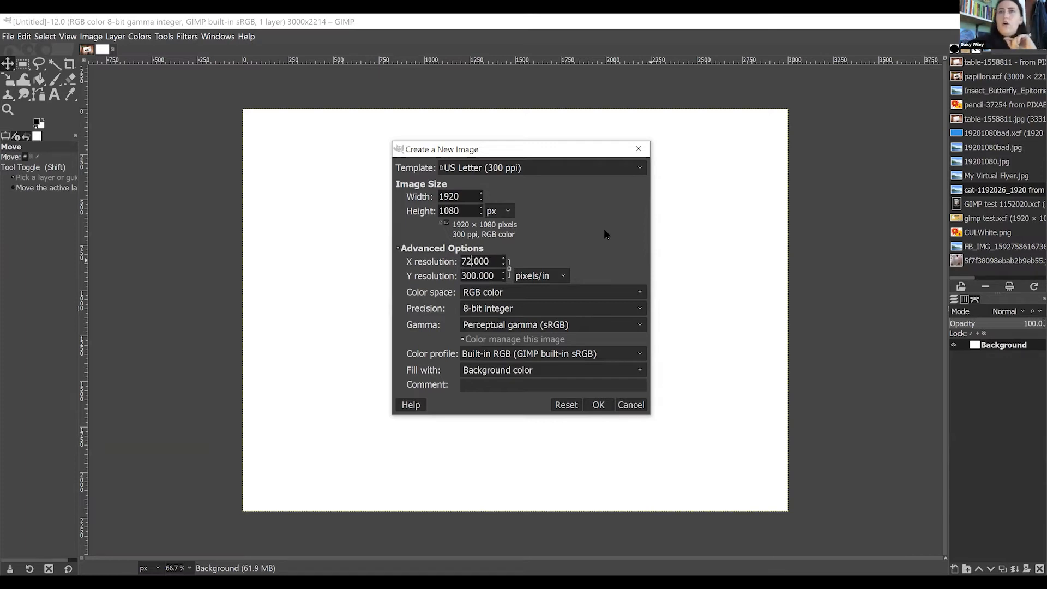
key("Tab")
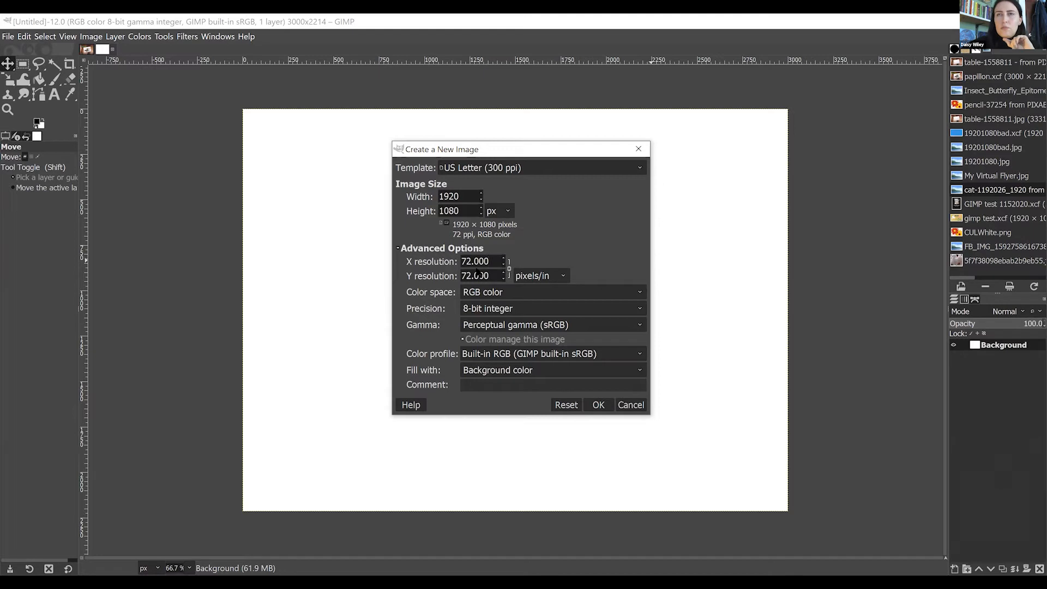
left_click(462, 260)
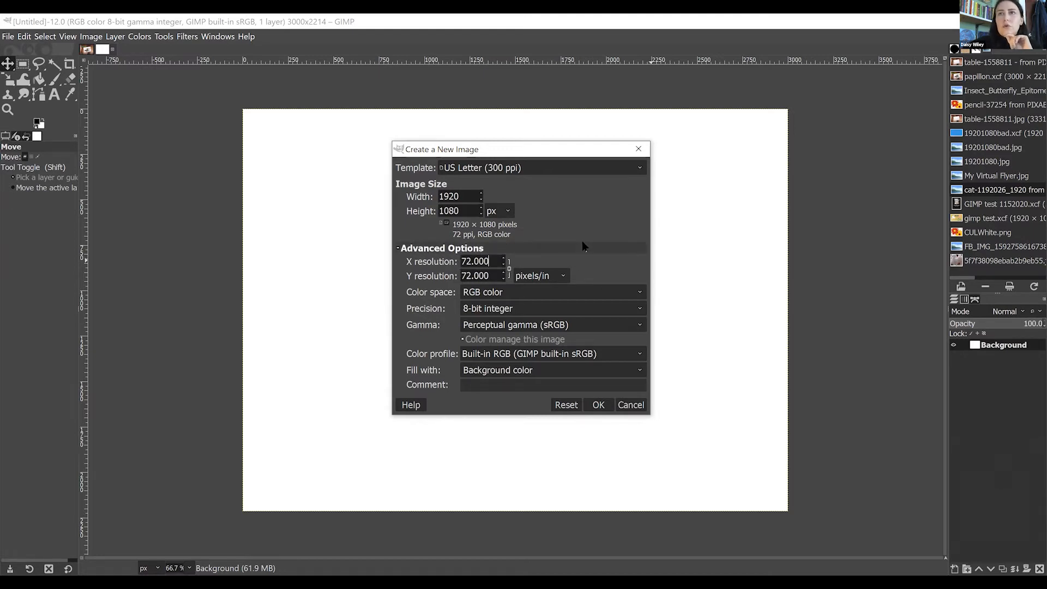
Step: Try the B5-Japan (300 ppi) template and reapply the US Letter (300 ppi) template to the new image
left_click(510, 169)
left_click(480, 310)
left_click(473, 172)
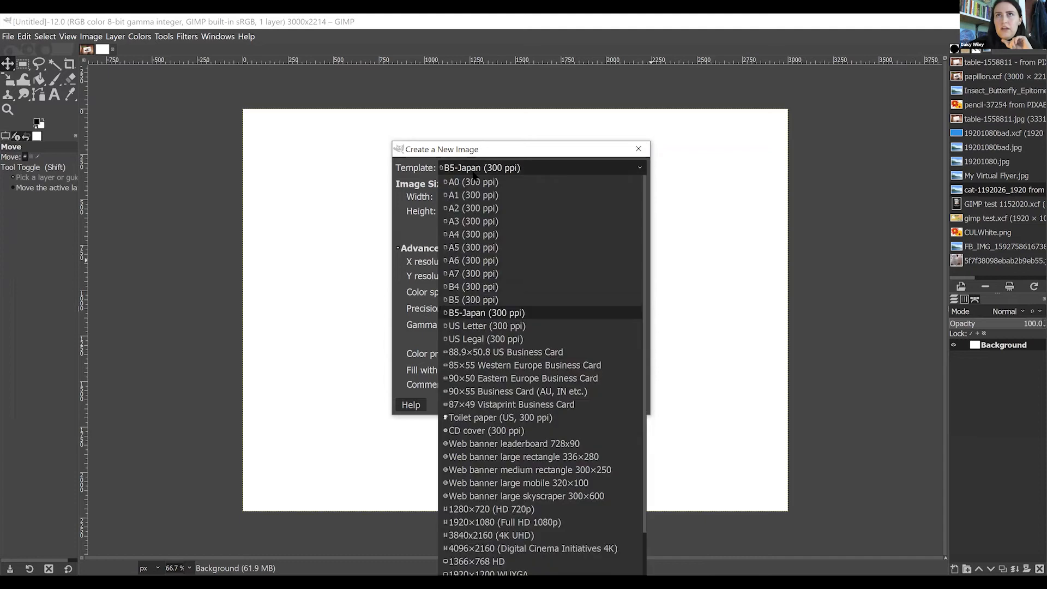
left_click(483, 327)
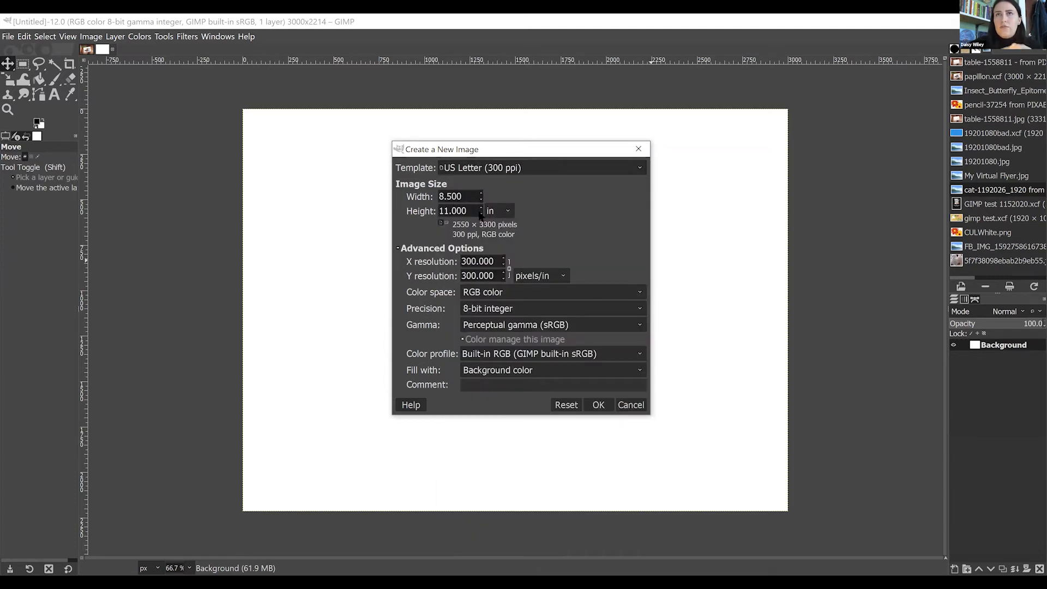
left_click(498, 259)
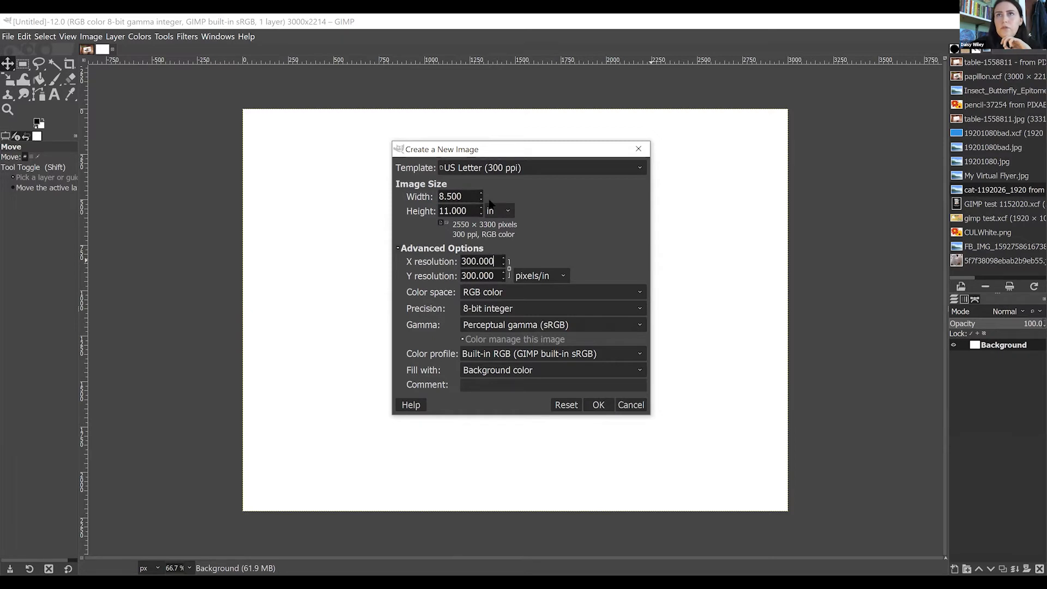
Step: Compare the portrait and landscape orientations, and create the US Letter image in landscape at 11 × 8.5 inches
left_click(446, 224)
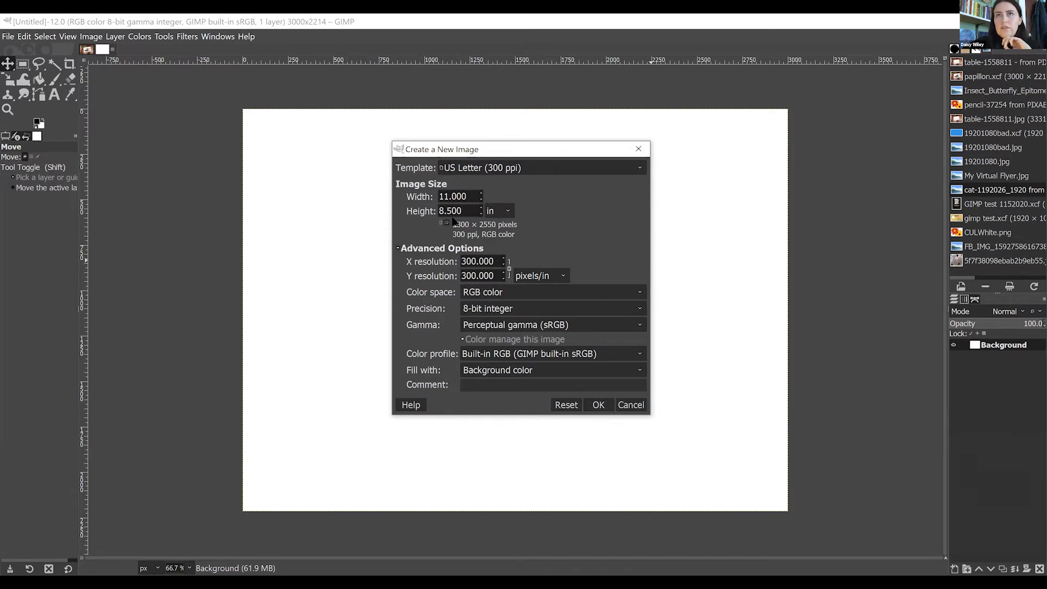
left_click(439, 220)
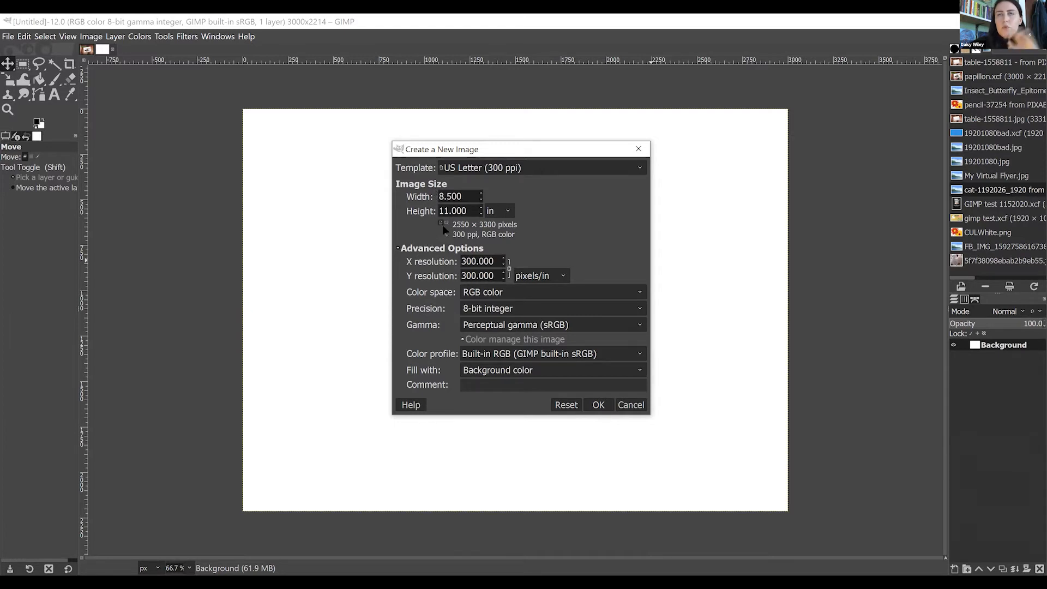
left_click(447, 223)
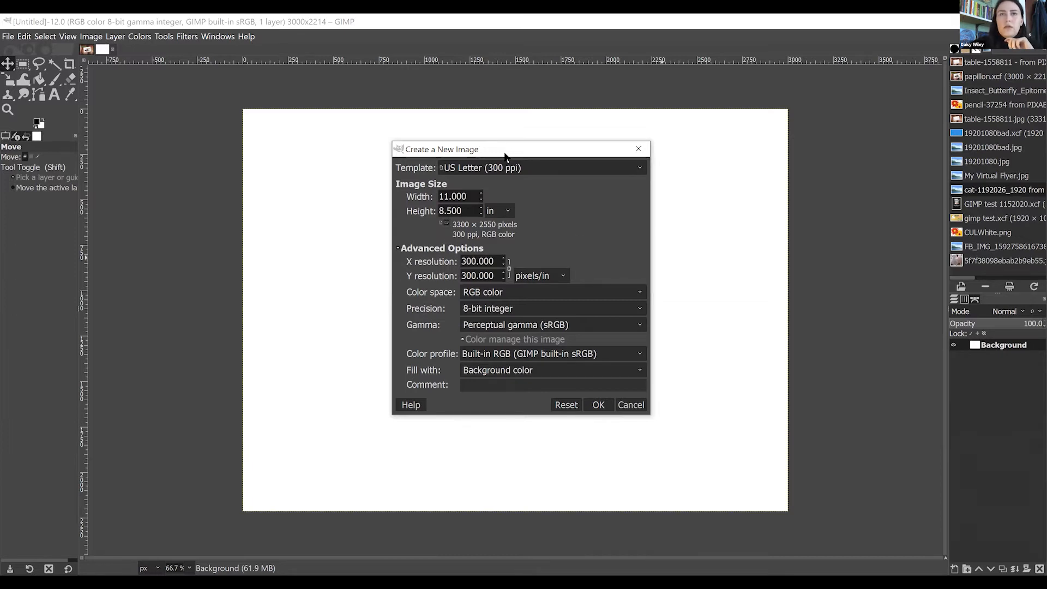
left_click_drag(504, 152, 283, 109)
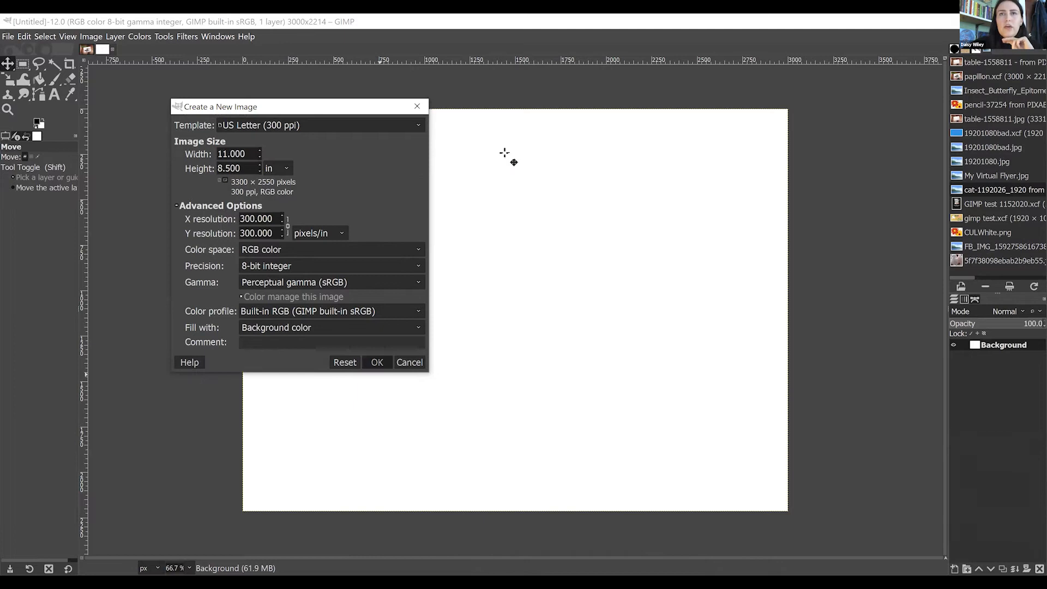
key("Return")
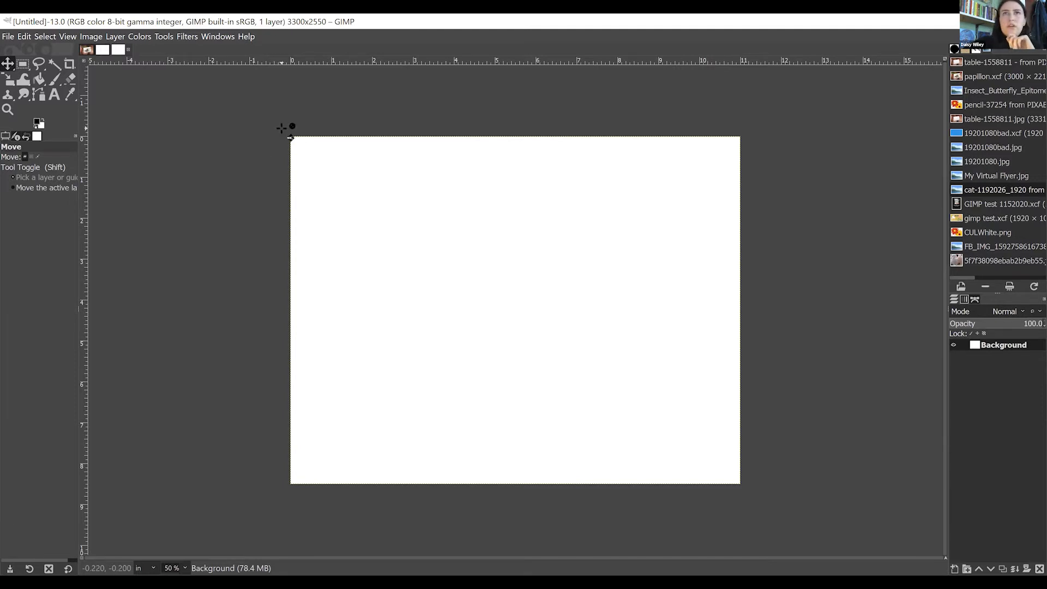
Step: Open the image's print size settings, try points as the unit, return to inches and cancel without applying
left_click(90, 38)
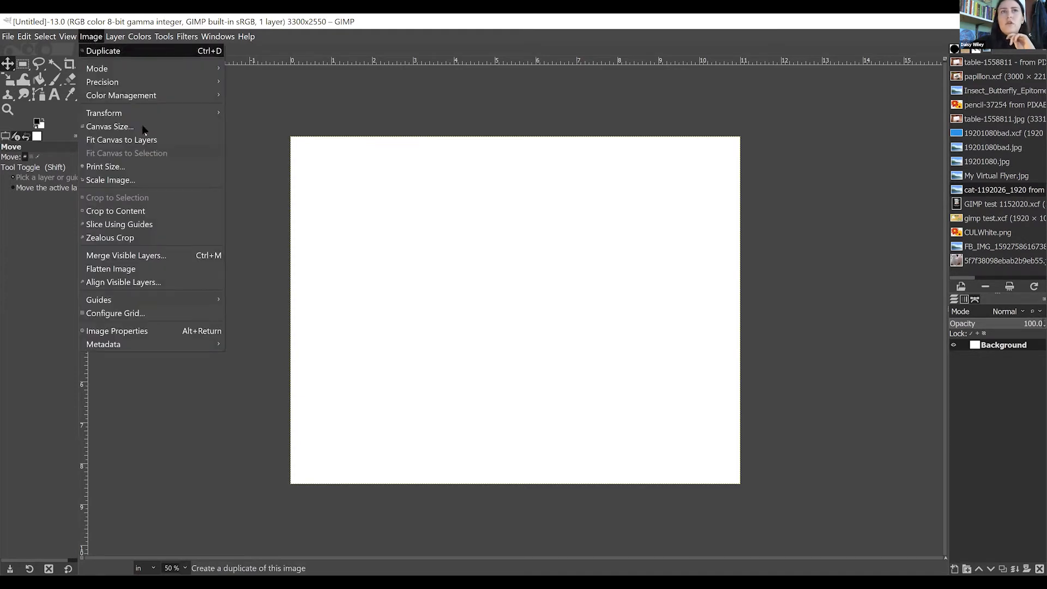
left_click(121, 168)
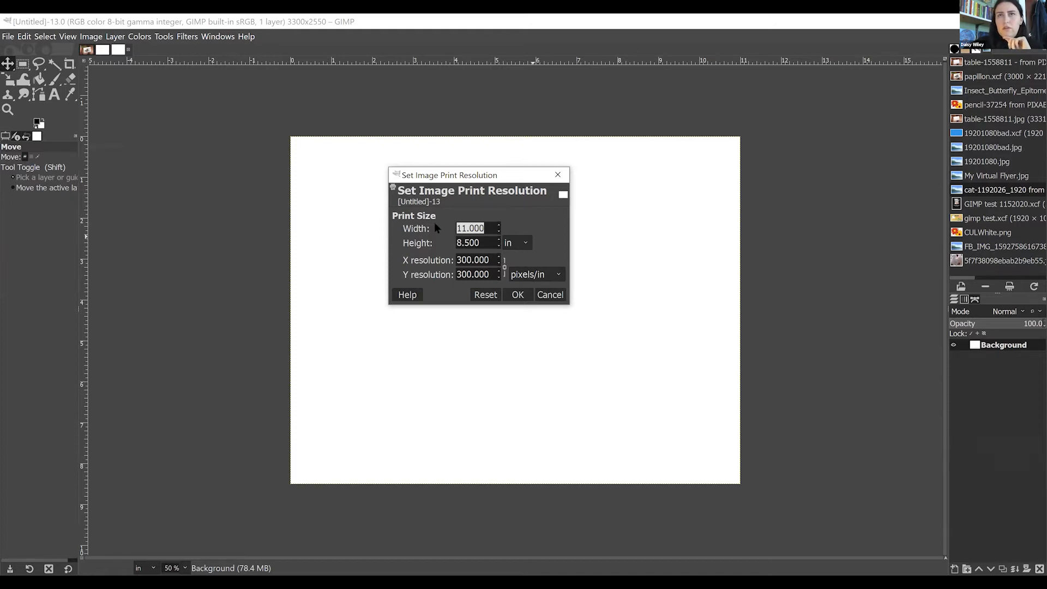
left_click(490, 227)
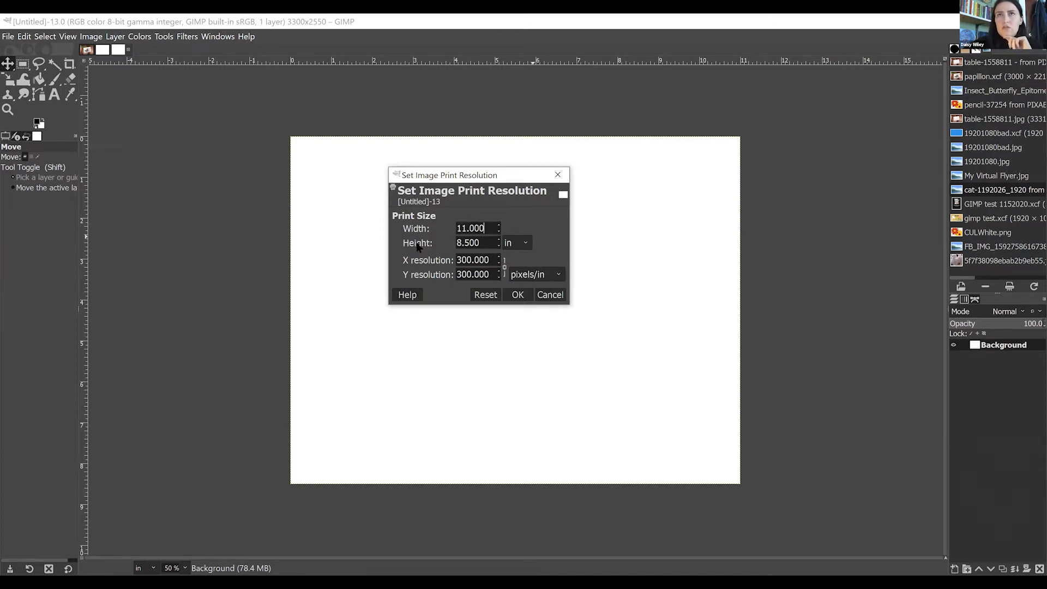
left_click(516, 244)
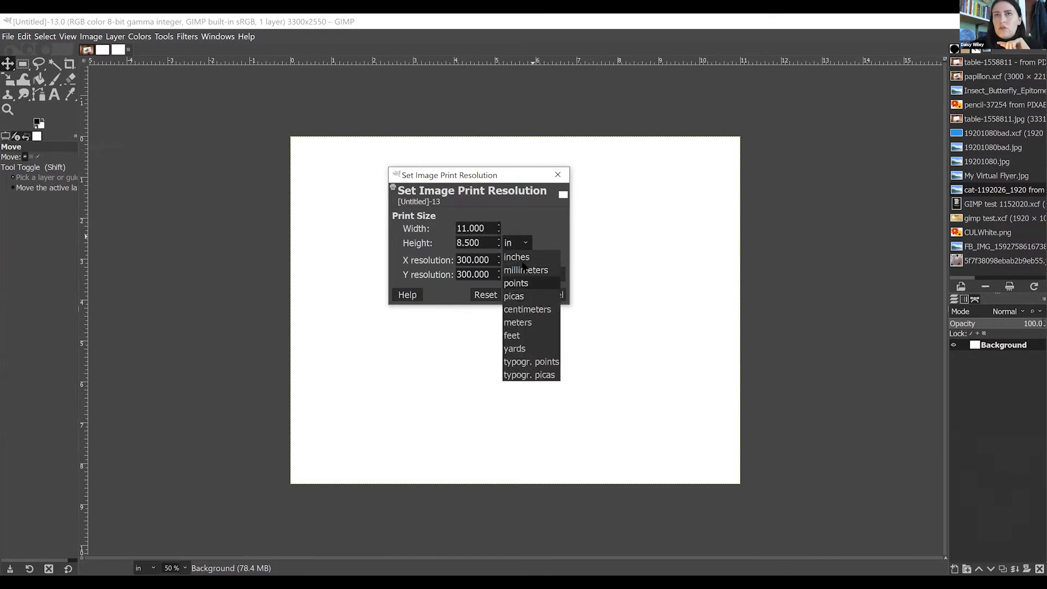
left_click(527, 288)
left_click(522, 244)
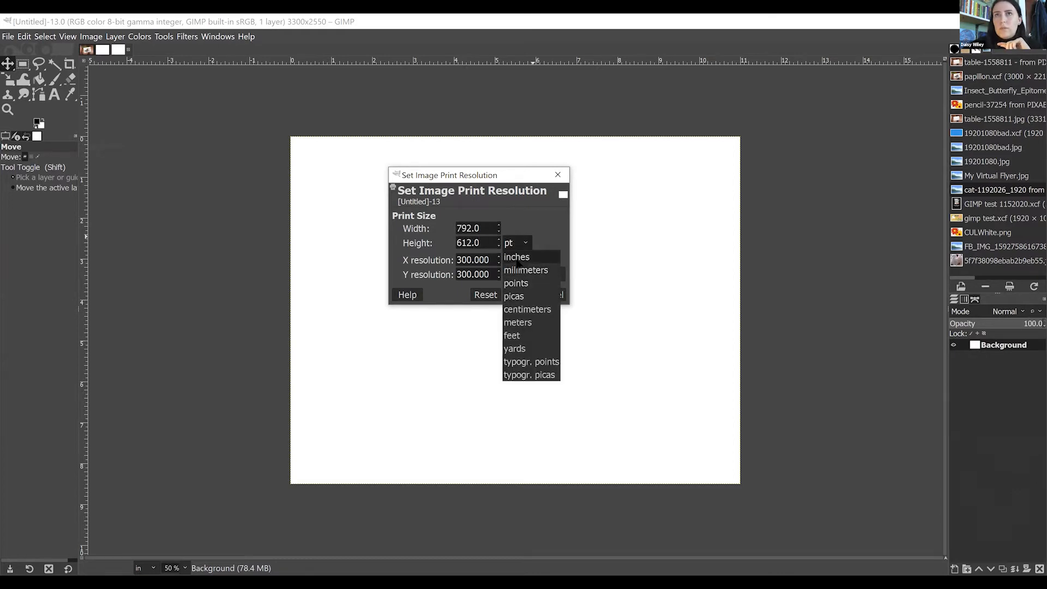
left_click(517, 257)
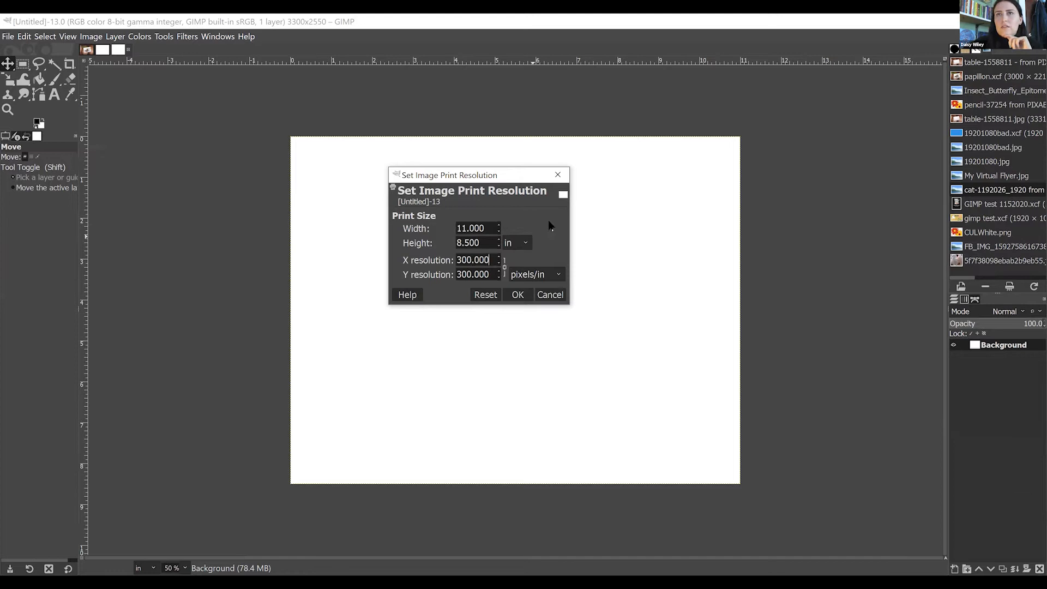
left_click(555, 298)
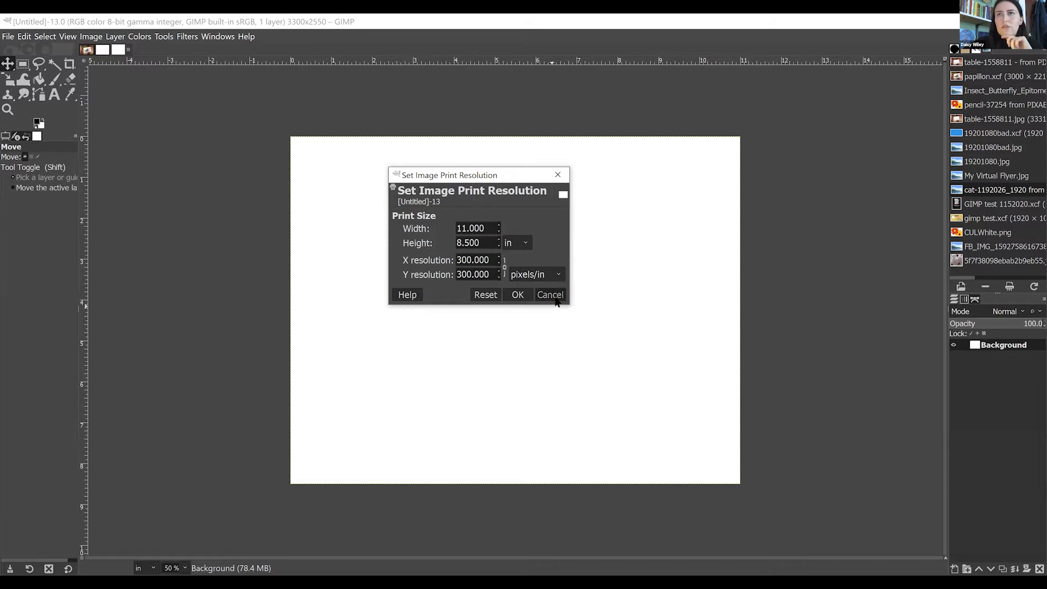
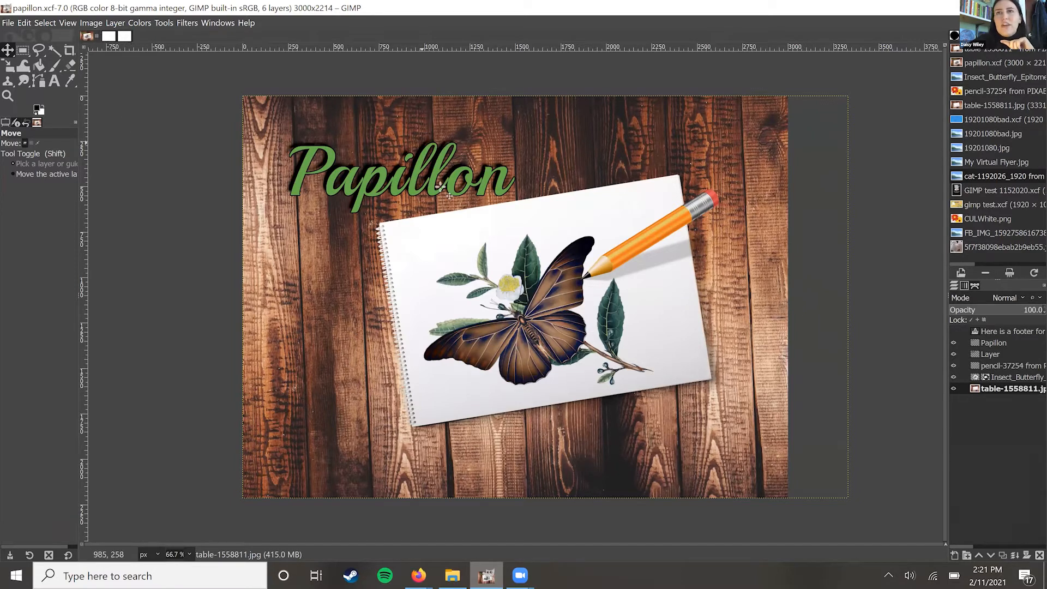
Step: Return to the blank US Letter image and bring up File Explorer with the "freebie design graphic" folder over it
left_click(123, 37)
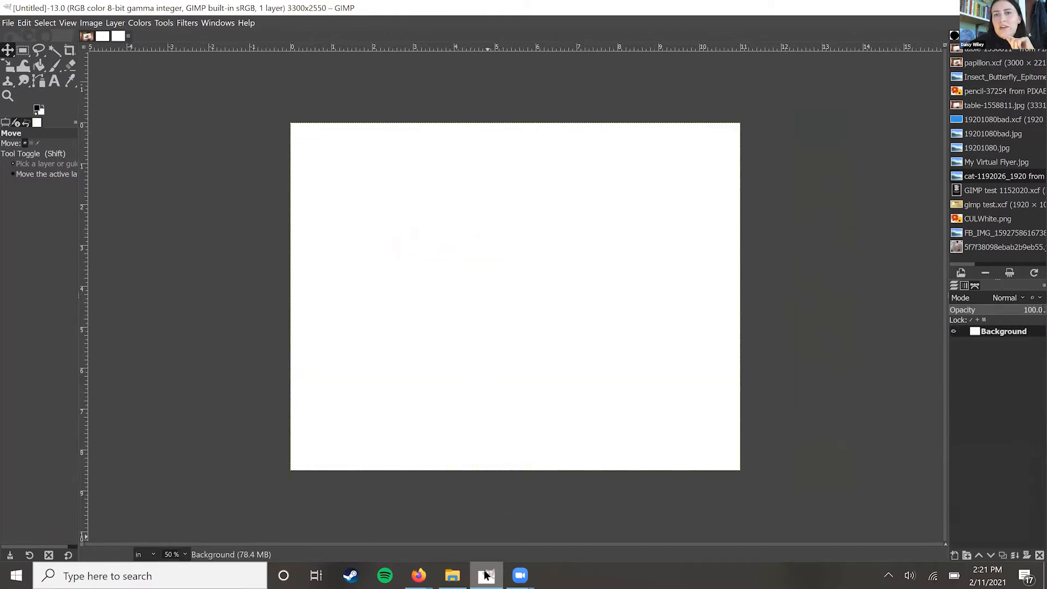
left_click(453, 576)
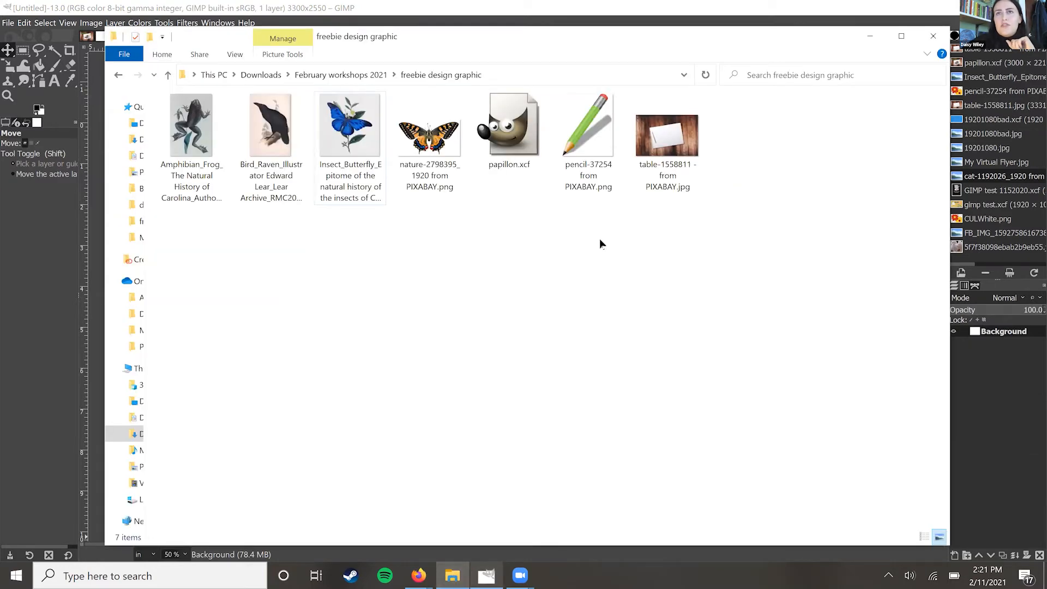
left_click_drag(231, 31, 270, 28)
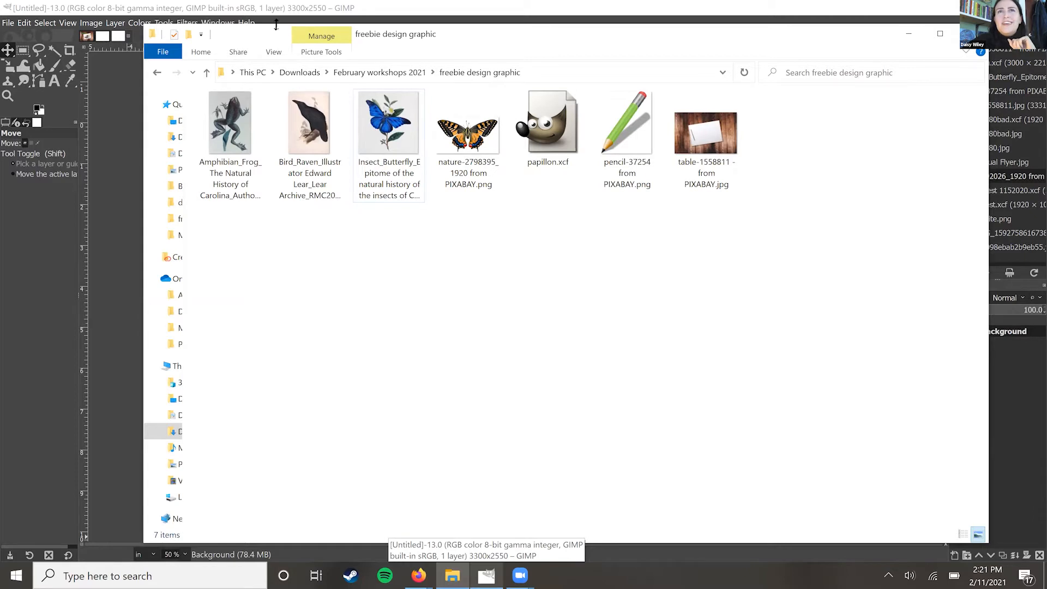
Step: Move the File Explorer window off the canvas and add table-1558811 - from PIXABAY.jpg to the blank image as a new layer
left_click_drag(263, 24, 262, 154)
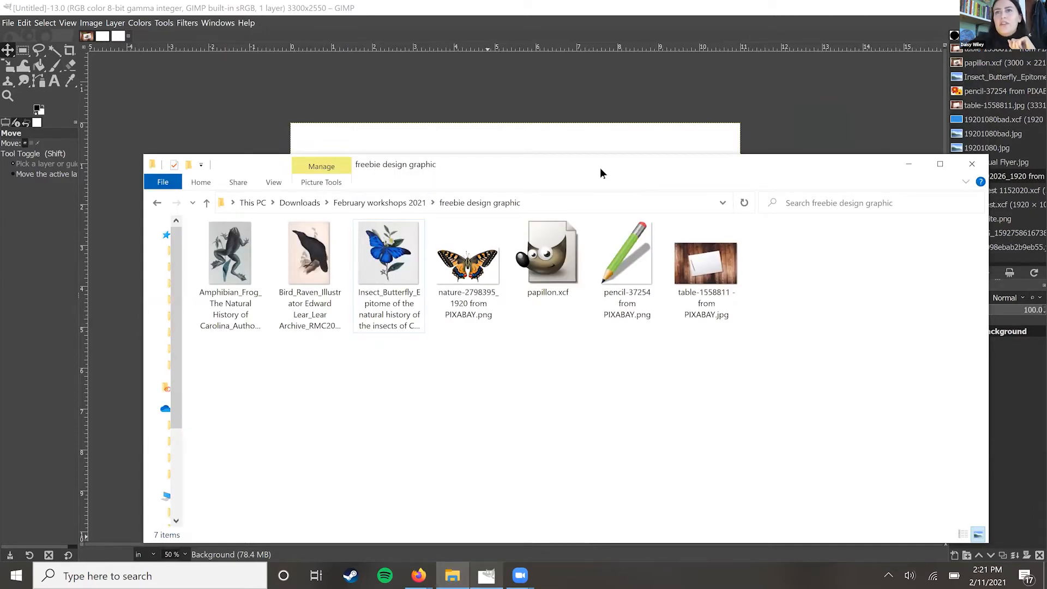
left_click_drag(600, 174, 499, 192)
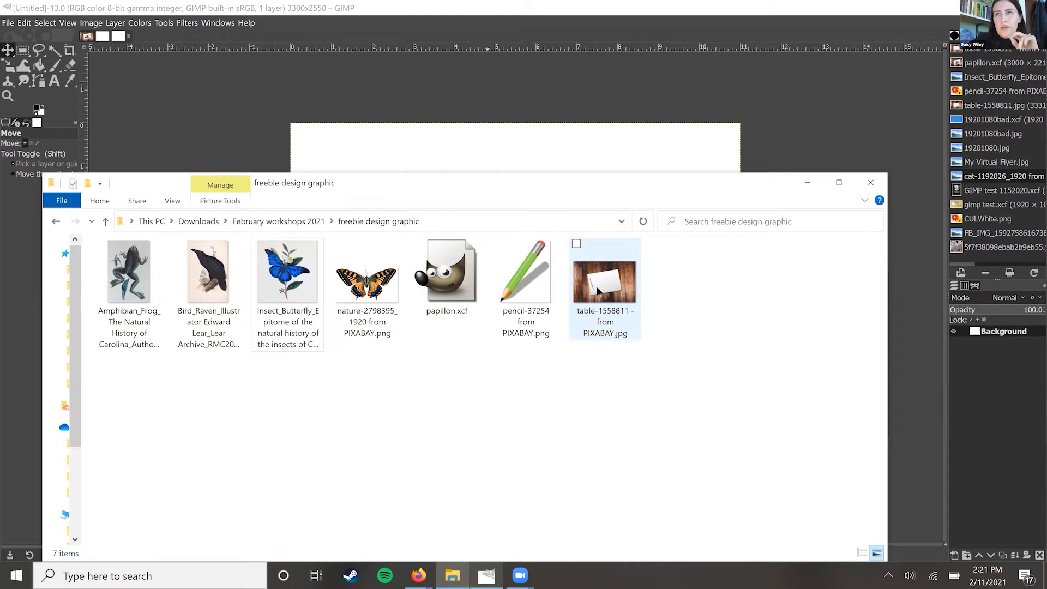
left_click(624, 279)
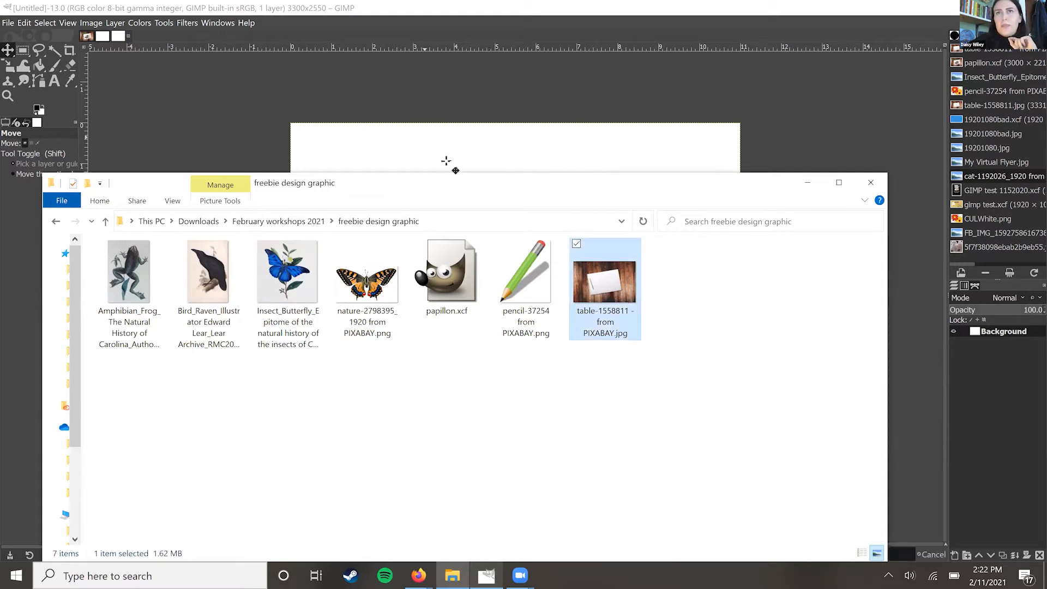
left_click_drag(446, 161, 446, 161)
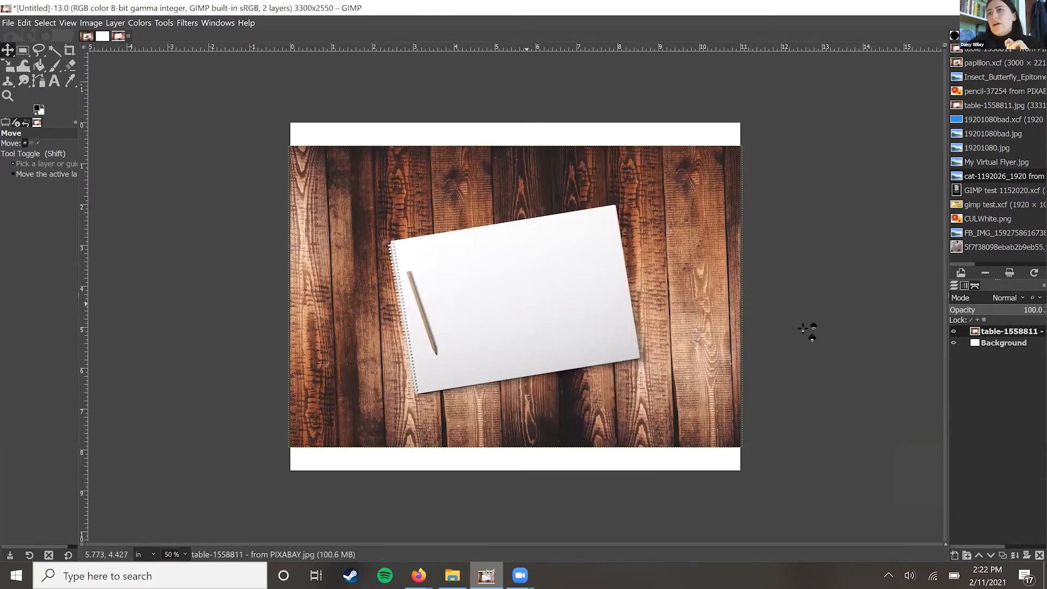
Step: Make the table photo layer active and scale it up to about 12.6 × 8.375 inches
left_click(994, 340)
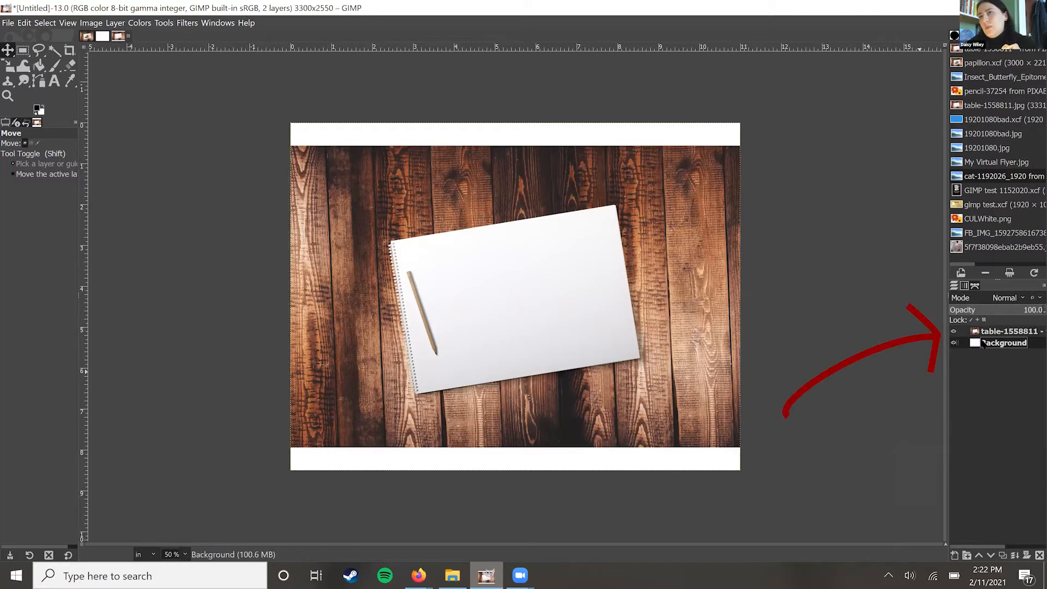
left_click(989, 333)
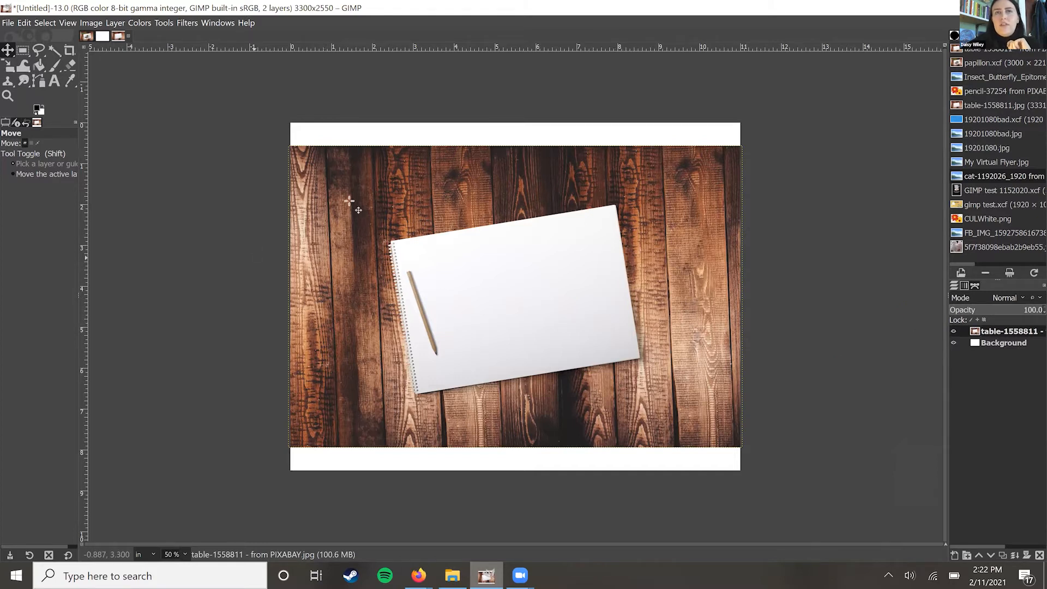
left_click(8, 66)
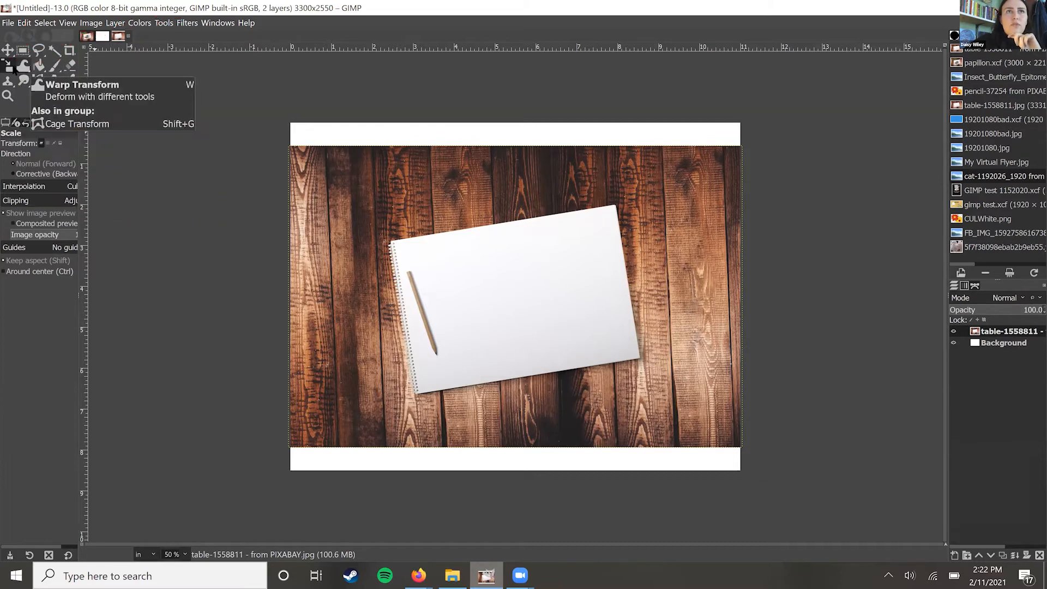
left_click(7, 66)
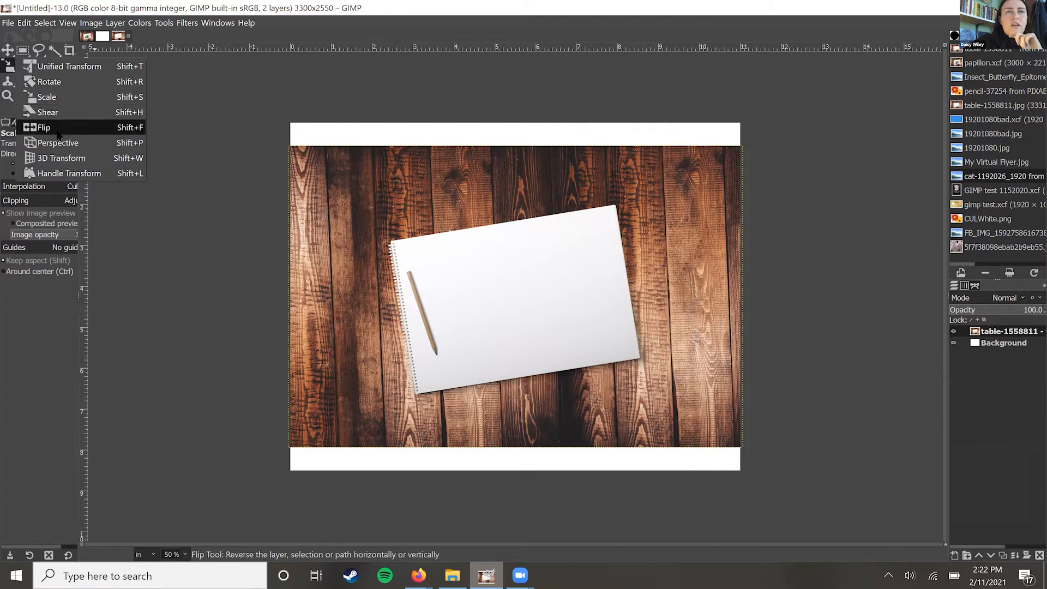
left_click(8, 66)
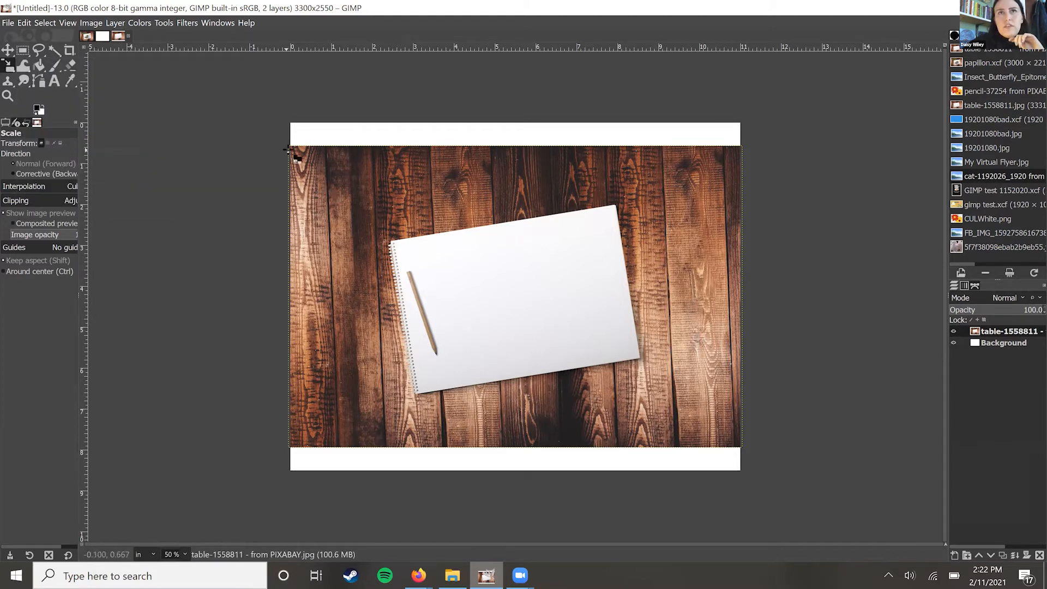
left_click_drag(294, 150, 230, 108)
mouse_move(327, 141)
left_mouse_down()
mouse_move(365, 166)
mouse_move(311, 147)
mouse_move(324, 158)
left_mouse_up()
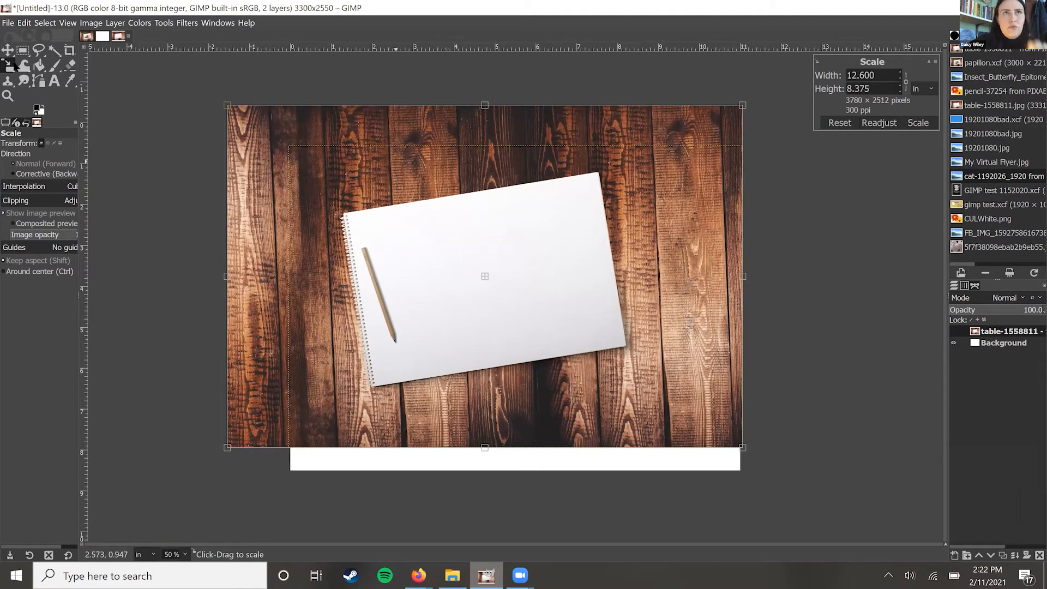
key("Return")
Step: Move the table photo down over the page and enlarge it to about 12.88 × 8.57 inches, repositioning it to cover the whole canvas
key("m")
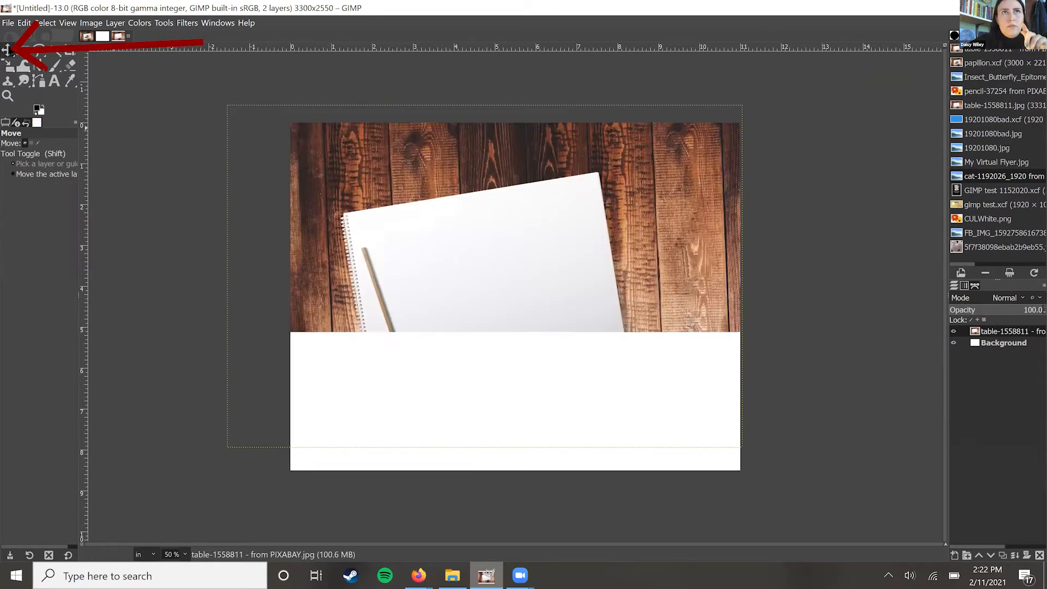
left_click_drag(440, 224, 458, 239)
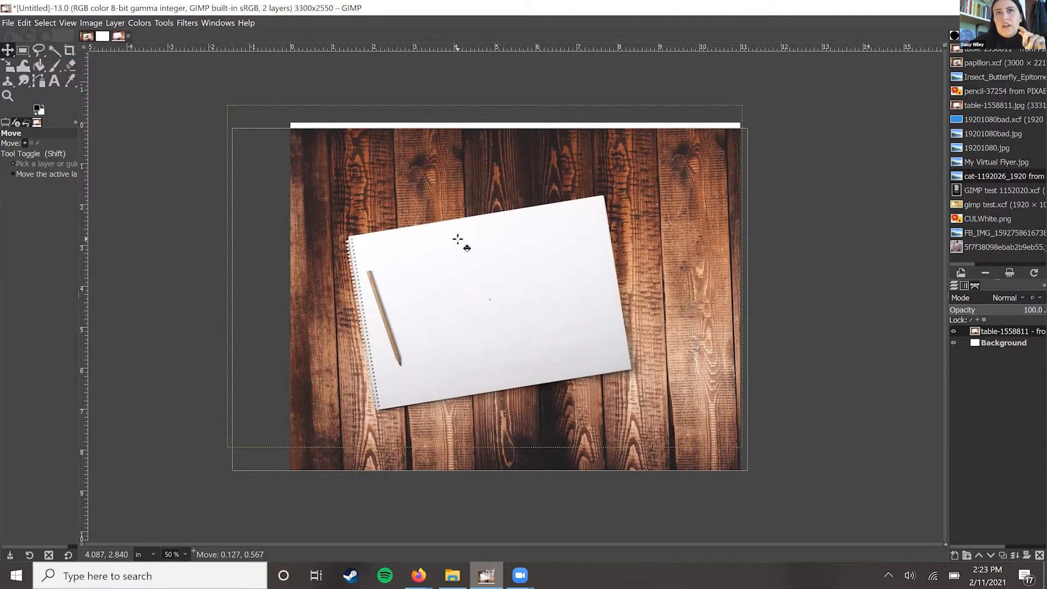
key("shift+s")
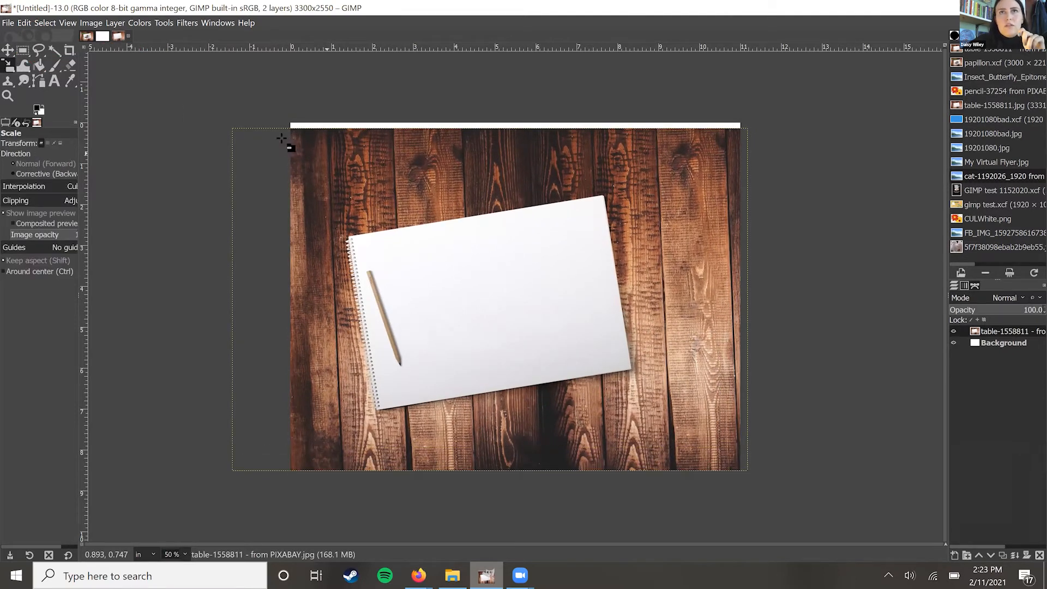
left_click(275, 137)
key("Return")
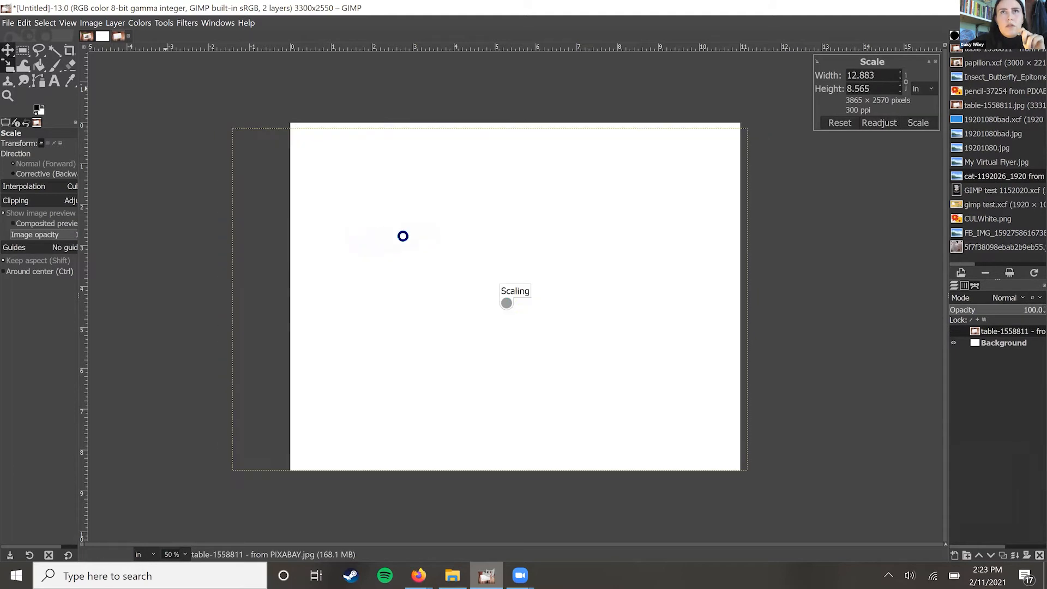
left_click_drag(369, 224, 414, 235)
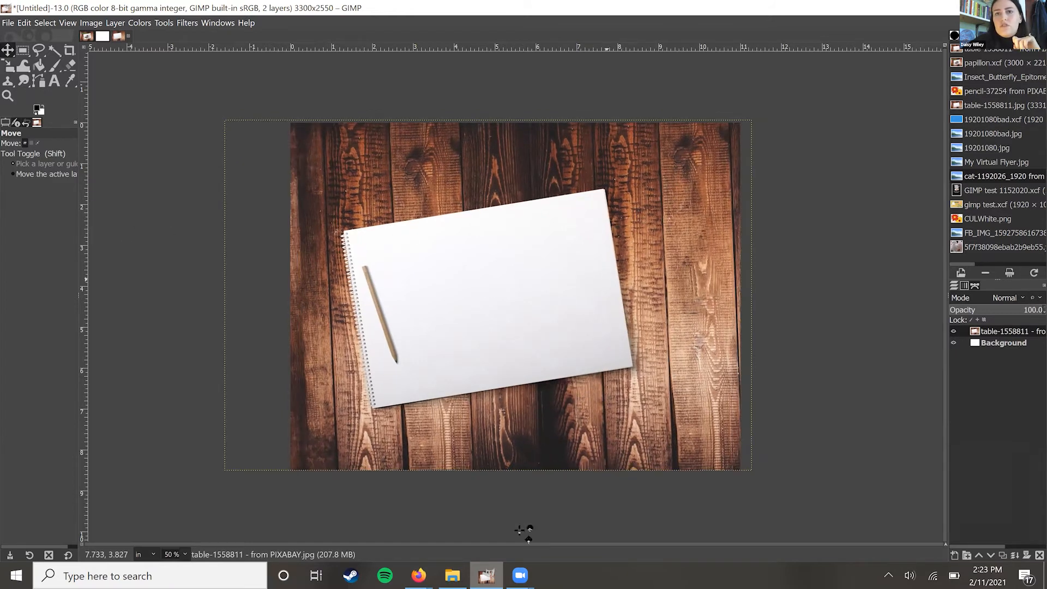
Step: Add pencil-37254 from PIXABAY.png from the "freebie design graphic" folder to the design as a new layer
left_click(452, 576)
left_click(527, 255)
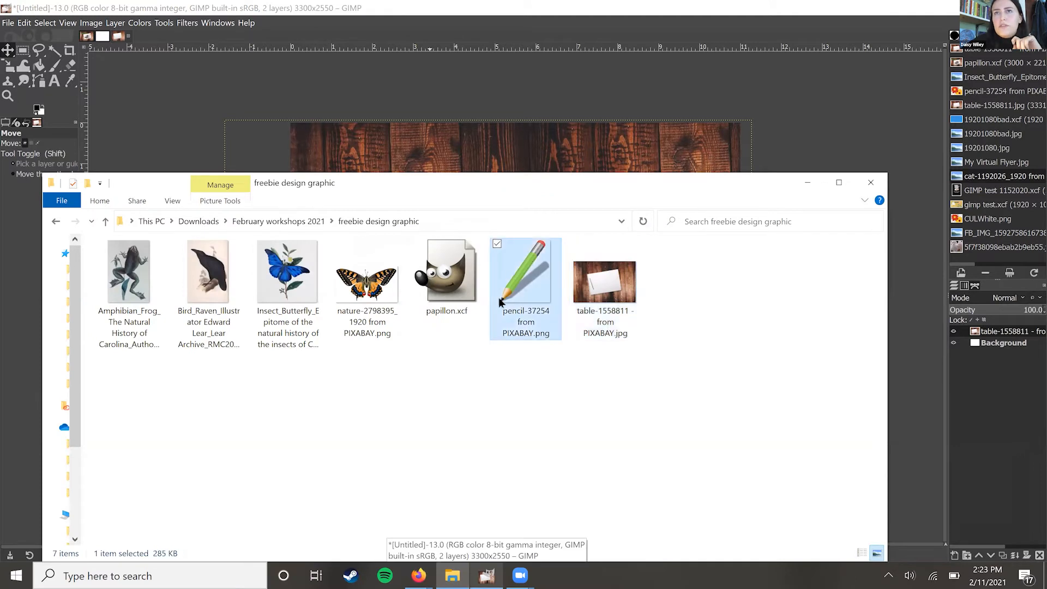
mouse_move(525, 302)
left_mouse_down()
mouse_move(498, 199)
mouse_move(451, 147)
left_mouse_up()
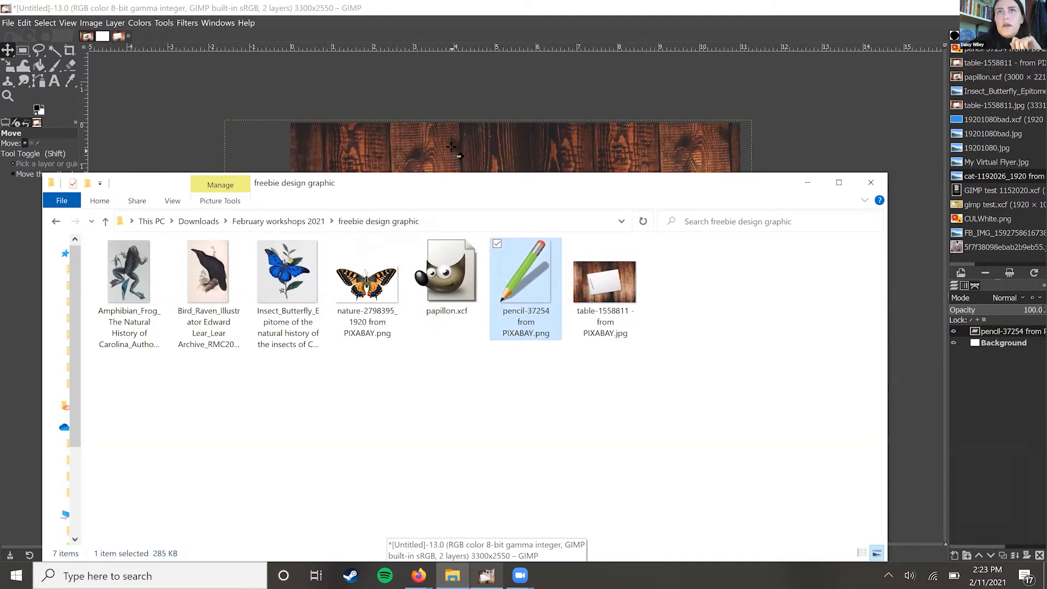
left_click(483, 172)
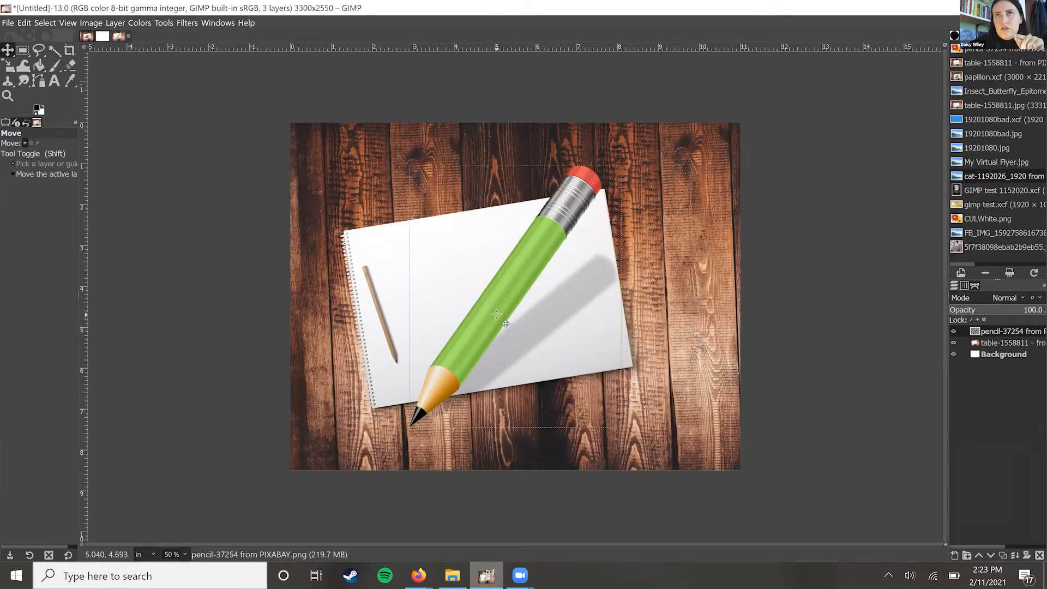
Step: Move the green pencil over the right half of the notepad and undo the stray last move
left_click_drag(499, 295, 563, 273)
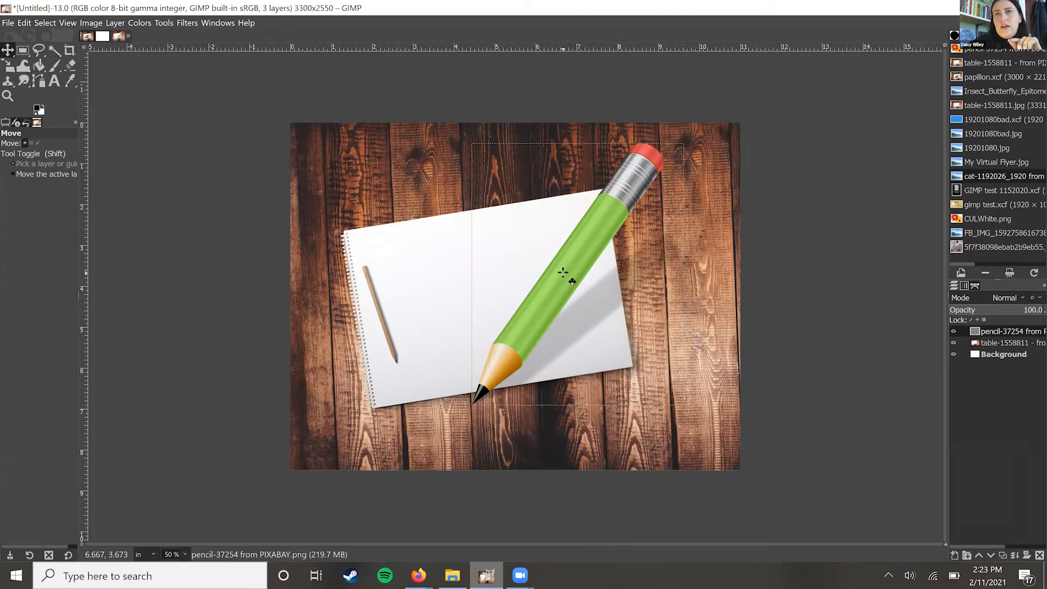
left_click_drag(571, 280, 503, 305)
key("ctrl+z")
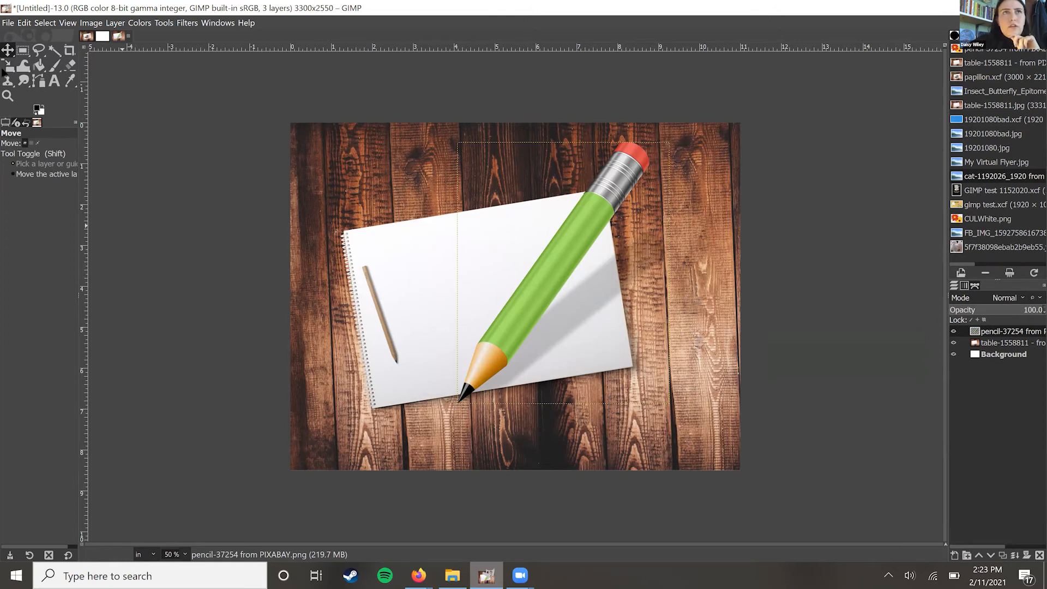
Step: Scale the green pencil layer down to about 2.38 × 2.94 inches
left_click(10, 68)
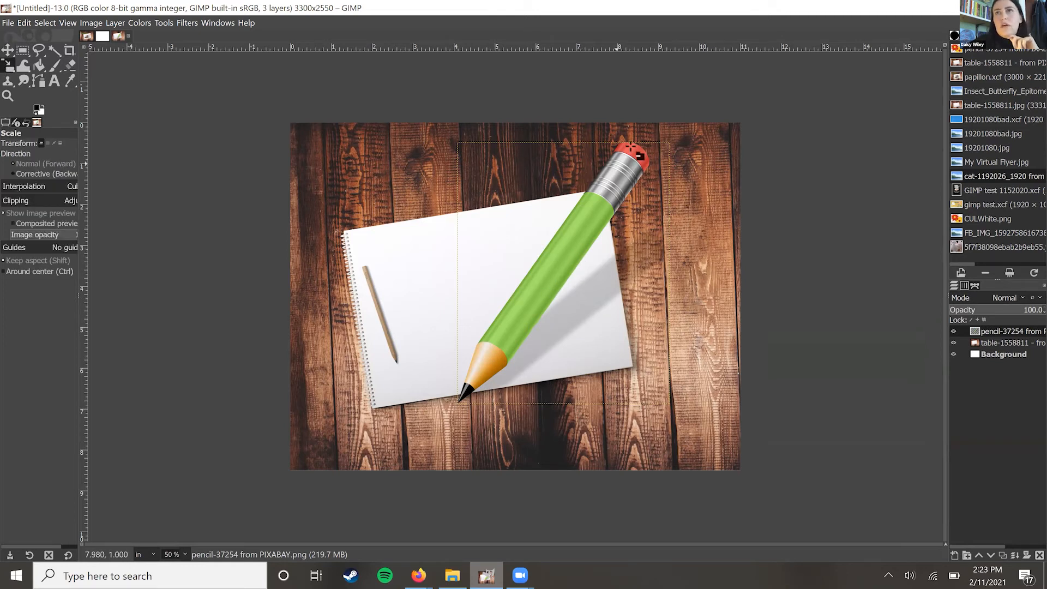
left_click(629, 166)
mouse_move(544, 224)
left_mouse_down()
mouse_move(544, 276)
mouse_move(588, 228)
left_mouse_up()
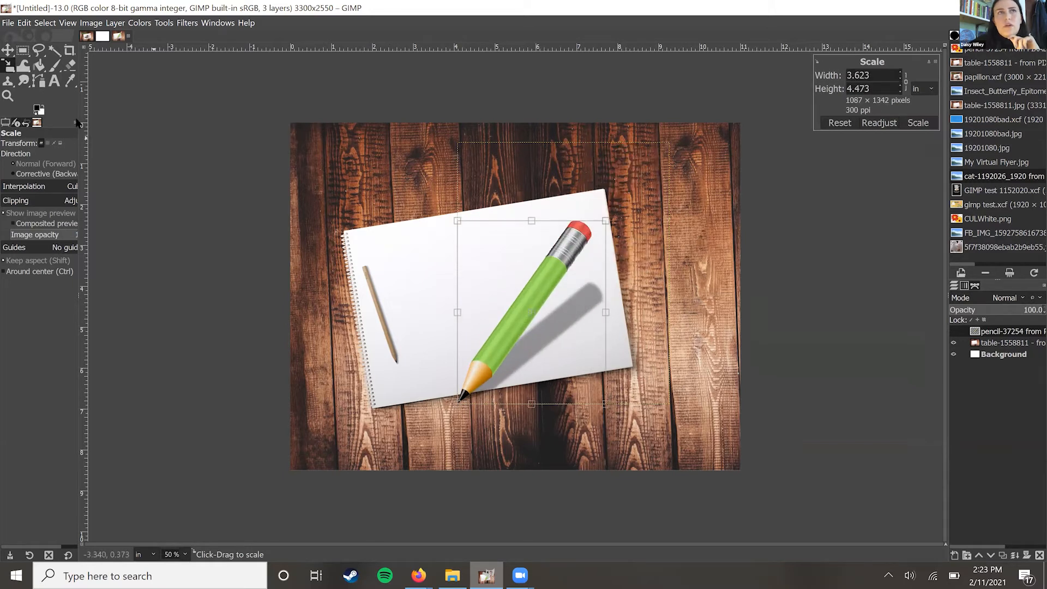
left_click(10, 67)
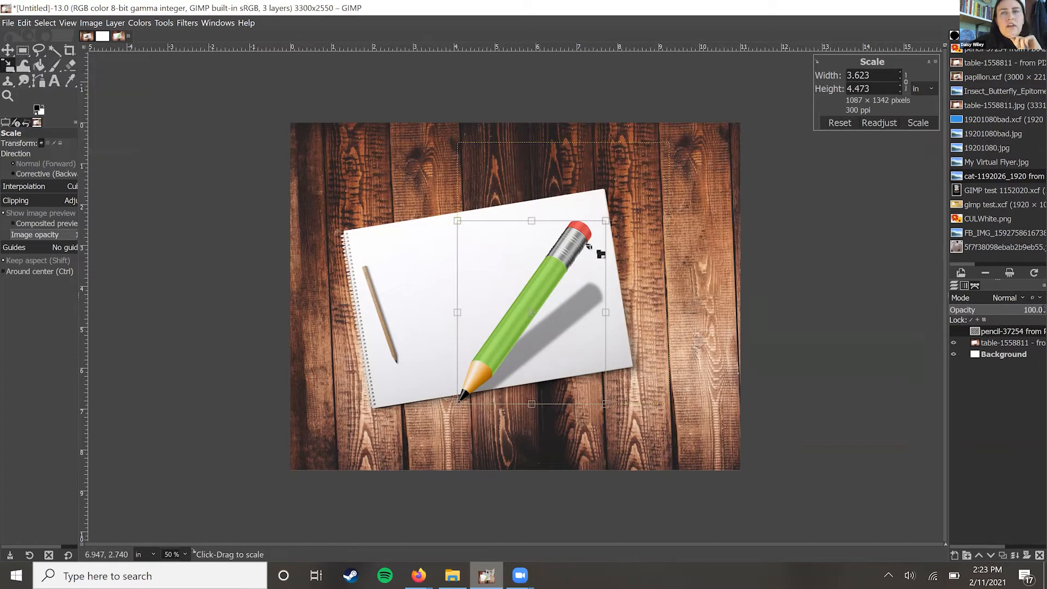
mouse_move(585, 249)
left_mouse_down()
mouse_move(661, 215)
mouse_move(486, 327)
mouse_move(597, 235)
mouse_move(568, 268)
mouse_move(505, 303)
left_mouse_up()
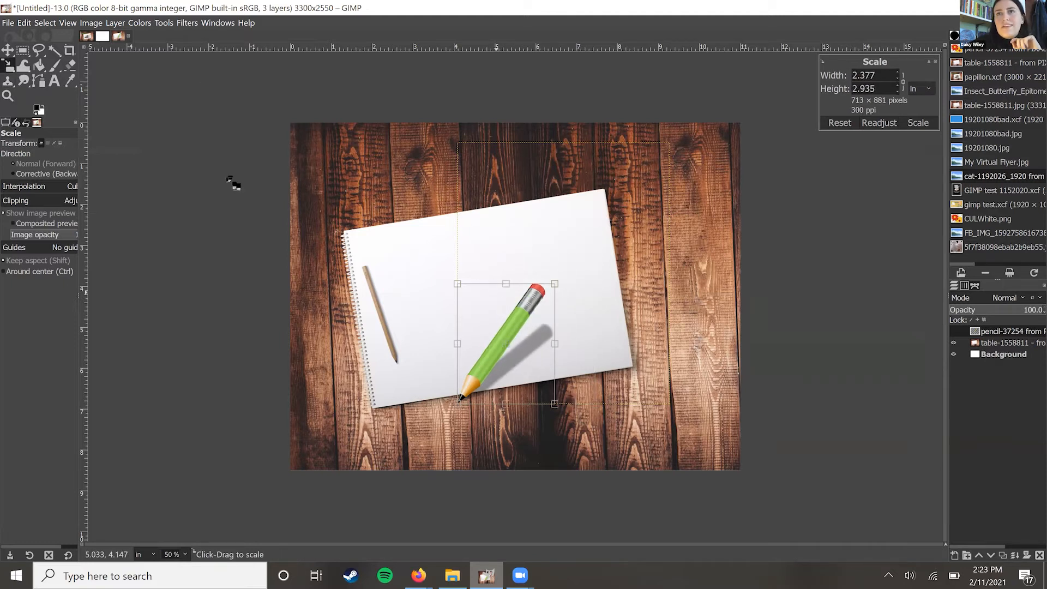
Step: Rotate the green pencil layer clockwise by about 19.8 degrees
left_click(34, 82)
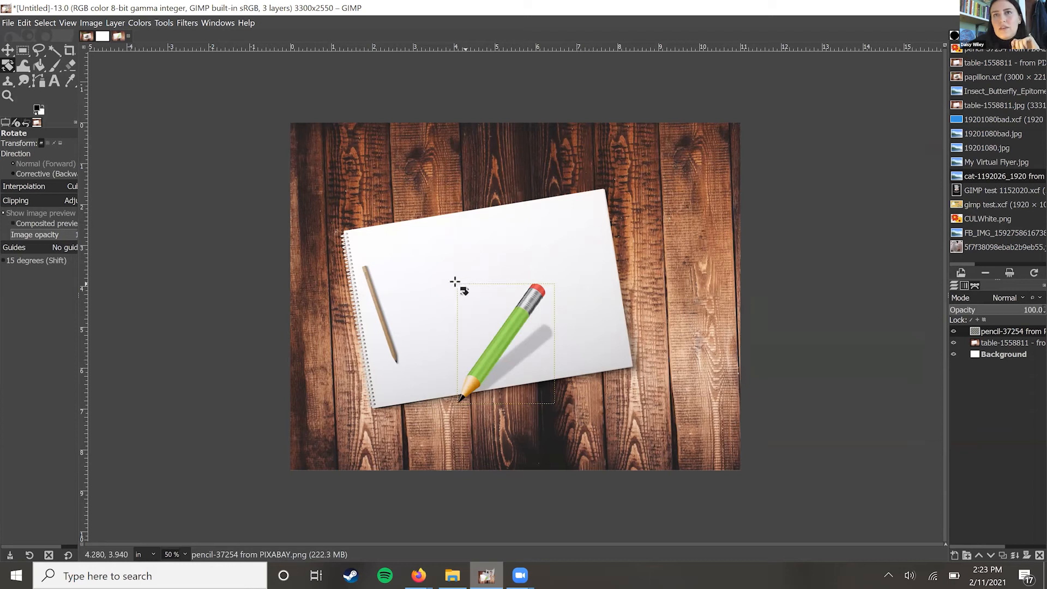
mouse_move(458, 281)
left_mouse_down()
mouse_move(558, 287)
mouse_move(409, 279)
mouse_move(462, 228)
mouse_move(521, 239)
mouse_move(526, 218)
mouse_move(374, 267)
mouse_move(472, 241)
mouse_move(474, 300)
mouse_move(510, 343)
mouse_move(527, 312)
left_mouse_up()
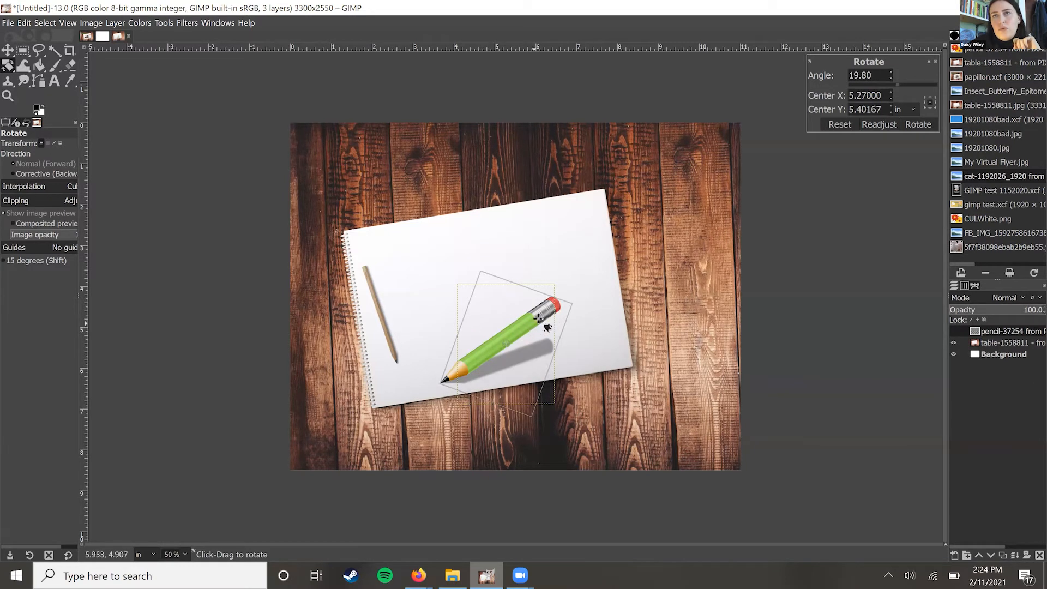
mouse_move(599, 234)
left_mouse_down()
mouse_move(615, 239)
mouse_move(622, 278)
mouse_move(611, 269)
mouse_move(614, 234)
mouse_move(619, 275)
left_mouse_up()
Step: Move the green pencil so its tip rests just inside the notepad's right edge, and shift the table photo back to cover the page
left_click(7, 50)
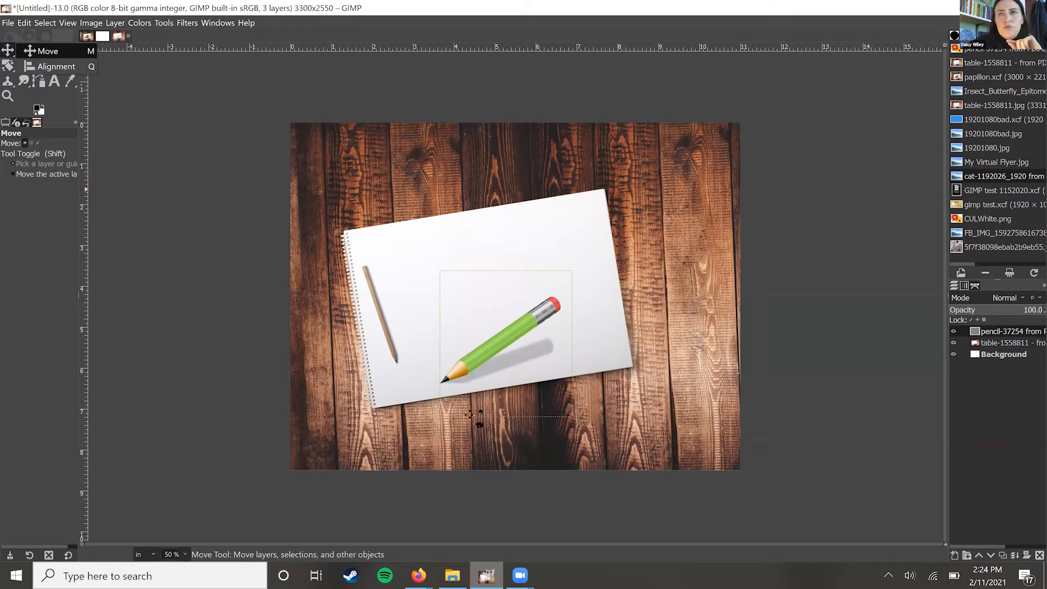
mouse_move(597, 321)
left_mouse_down()
mouse_move(658, 302)
mouse_move(630, 273)
mouse_move(650, 255)
left_mouse_up()
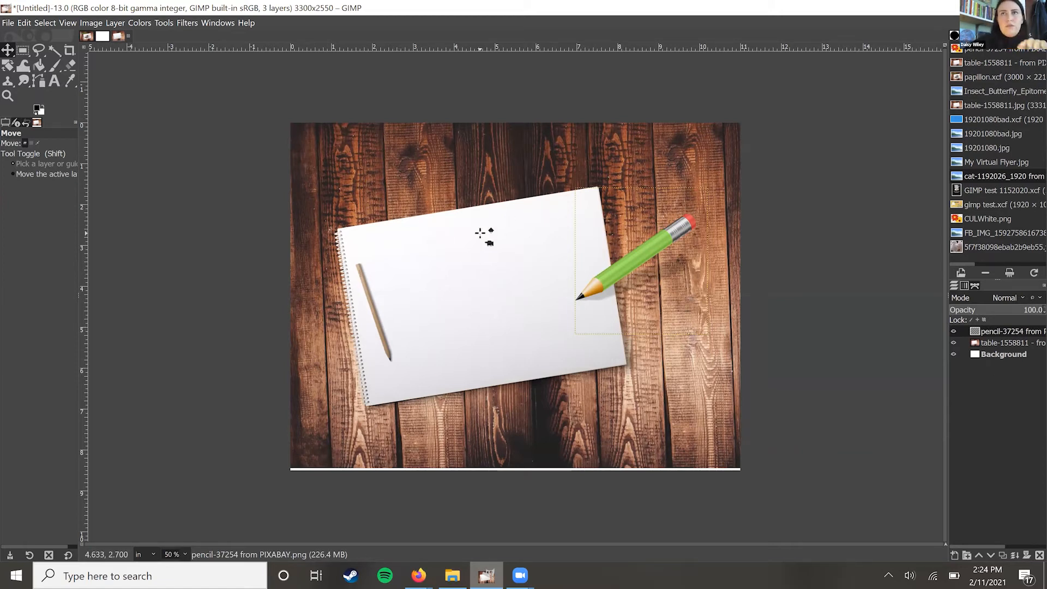
left_click_drag(479, 233, 486, 234)
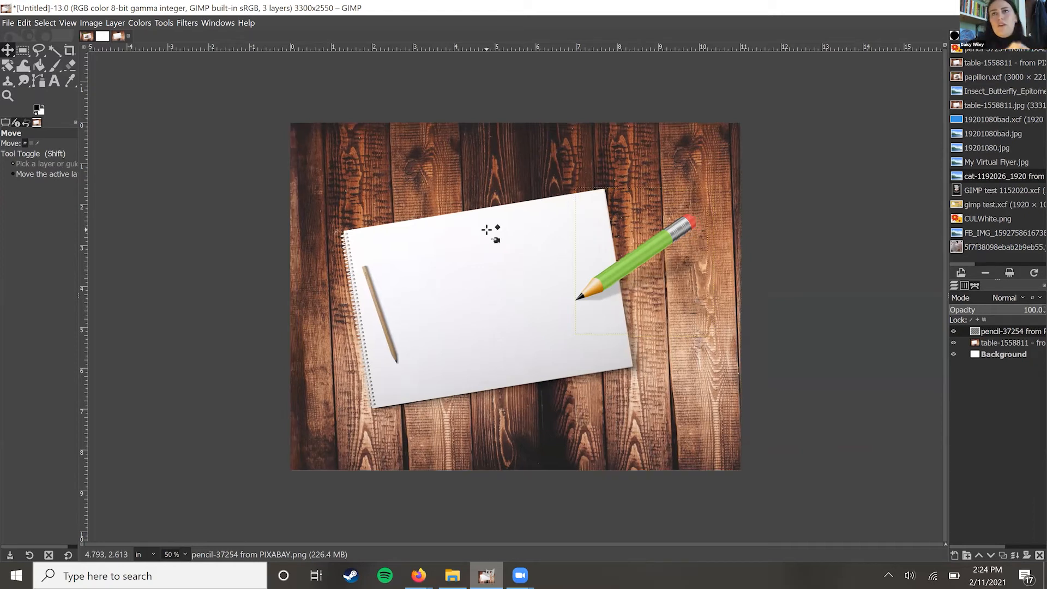
left_click_drag(636, 259, 635, 252)
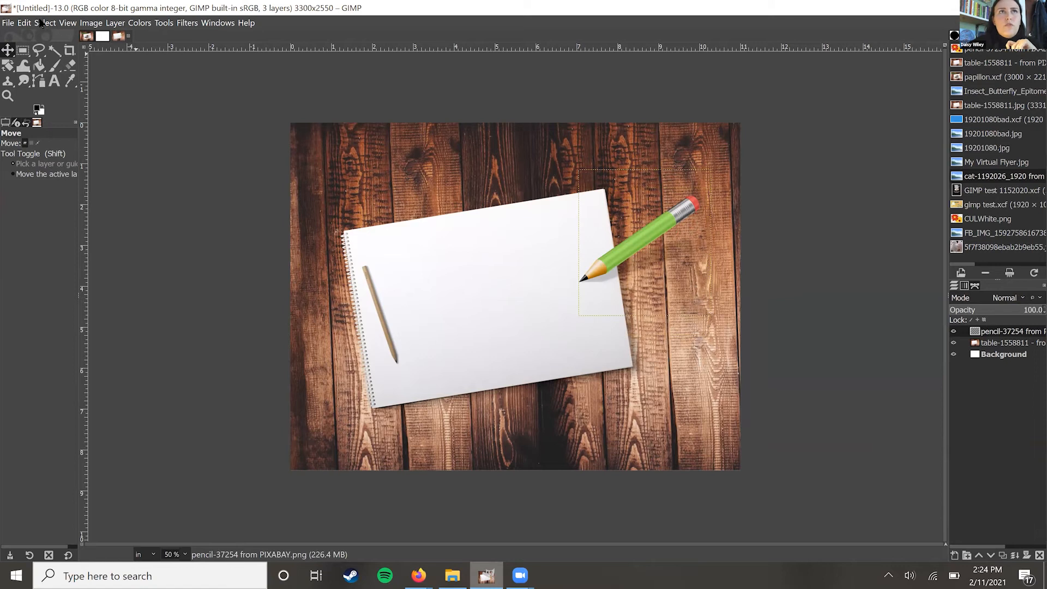
left_click(24, 23)
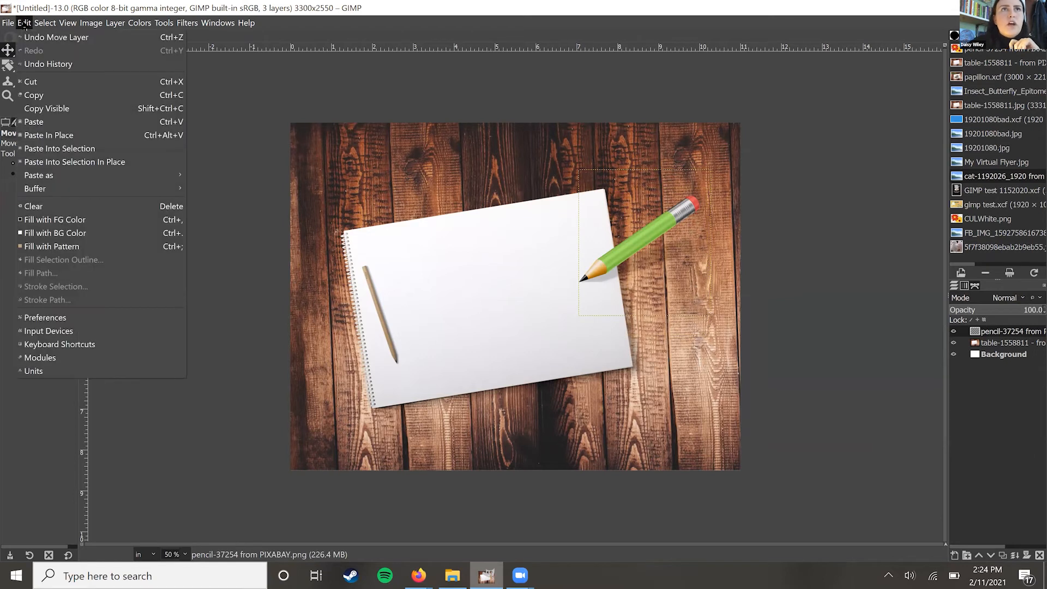
left_click(24, 23)
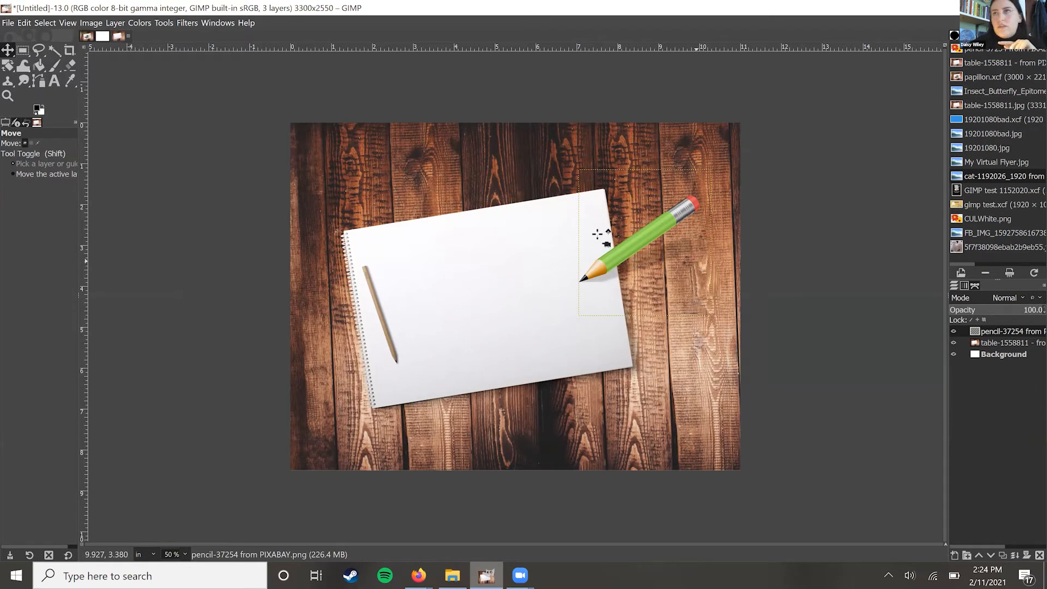
left_click_drag(623, 249, 609, 252)
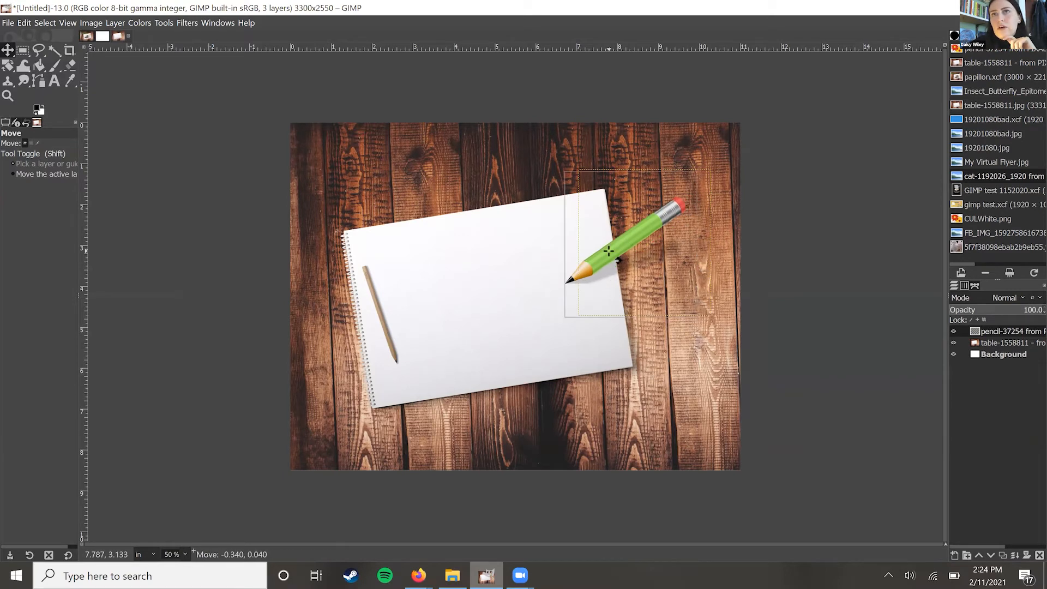
Step: Add the Insect_Butterfly picture from the source folder as a new layer, converting it to GIMP's built-in sRGB profile
left_click(452, 575)
left_click_drag(279, 261, 447, 126)
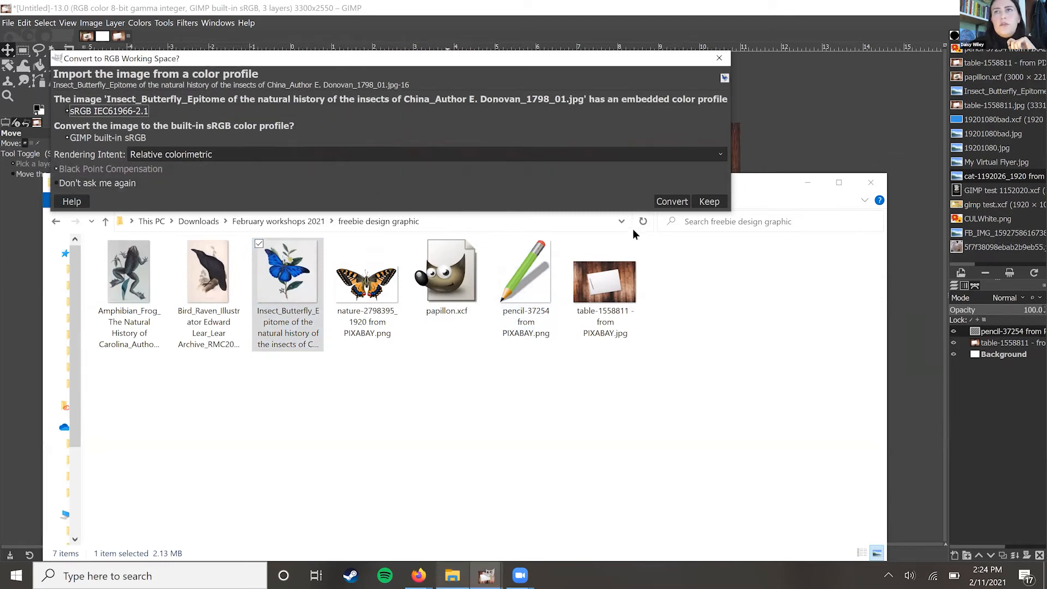
left_click(672, 202)
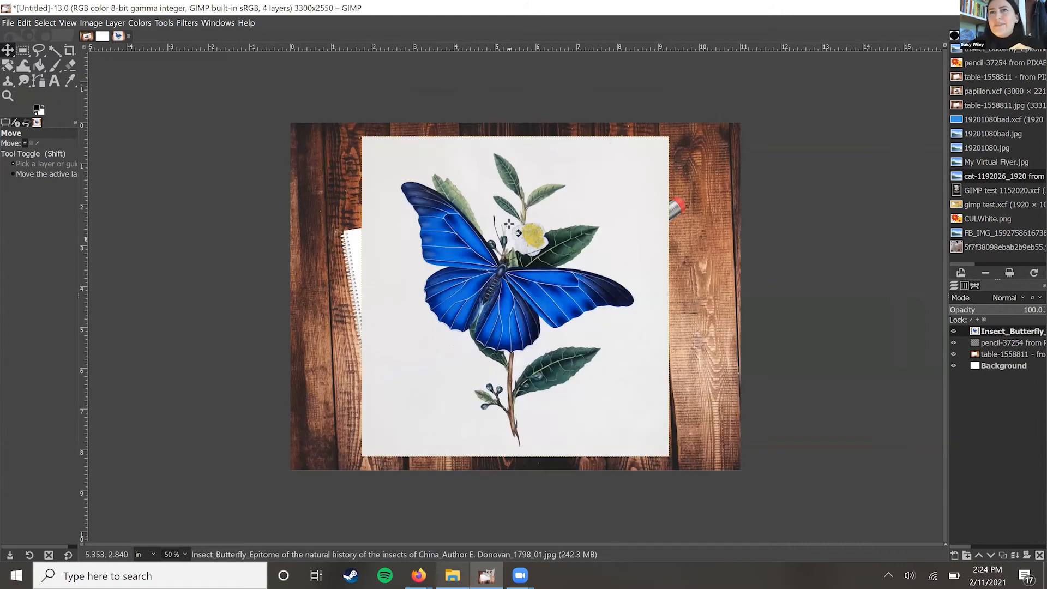
Step: Shift the butterfly picture slightly to the left on the page and rotate it counterclockwise by about 51.7 degrees
left_click_drag(491, 220, 471, 228)
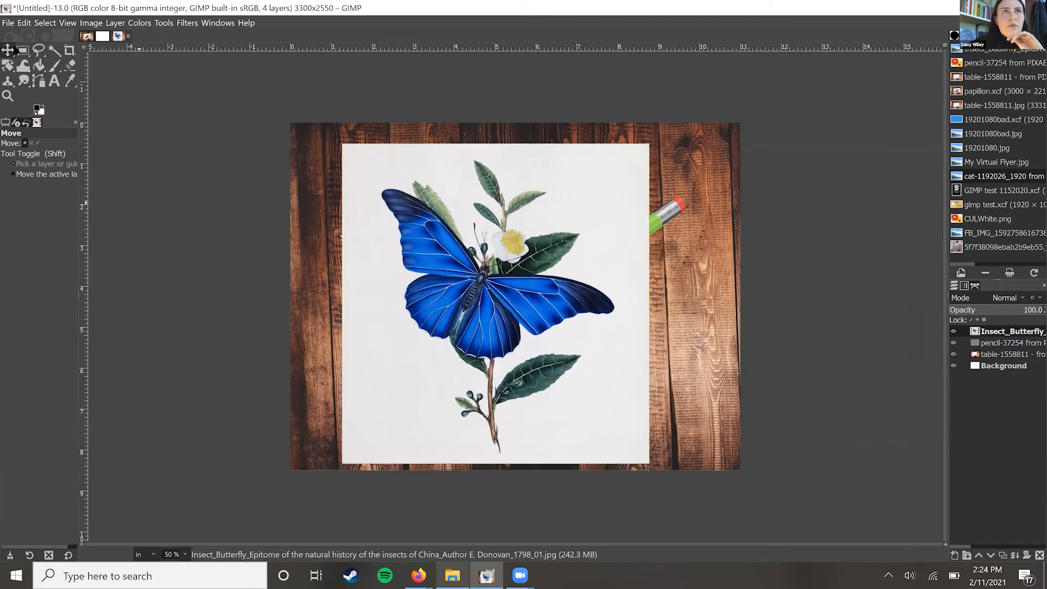
left_click(7, 64)
left_click_drag(304, 176, 306, 362)
left_click(9, 69)
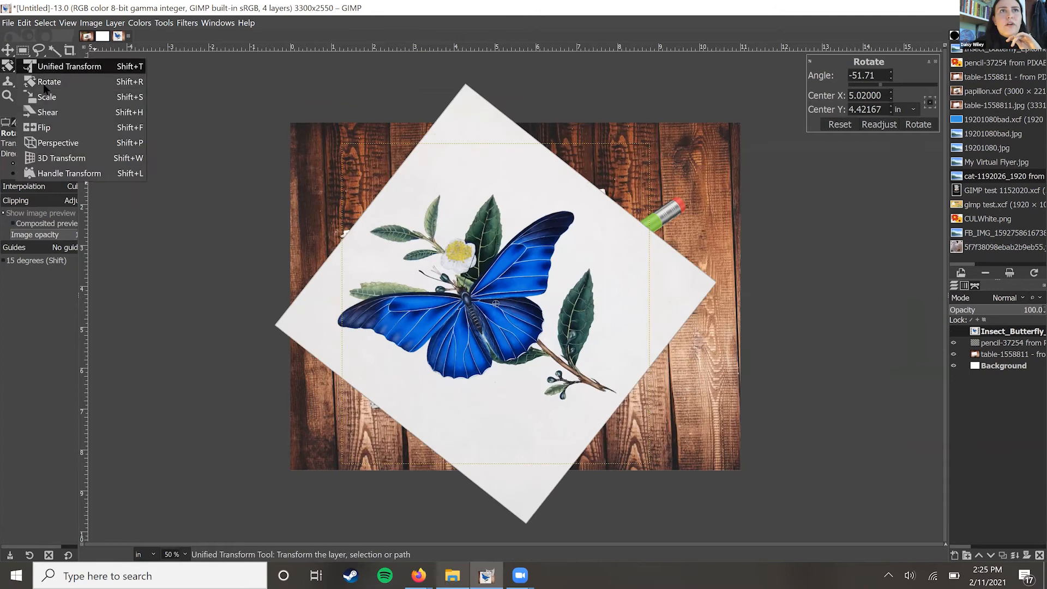
Step: Scale the rotated butterfly layer down to about 7.87 × 7.83 inches
left_click(44, 96)
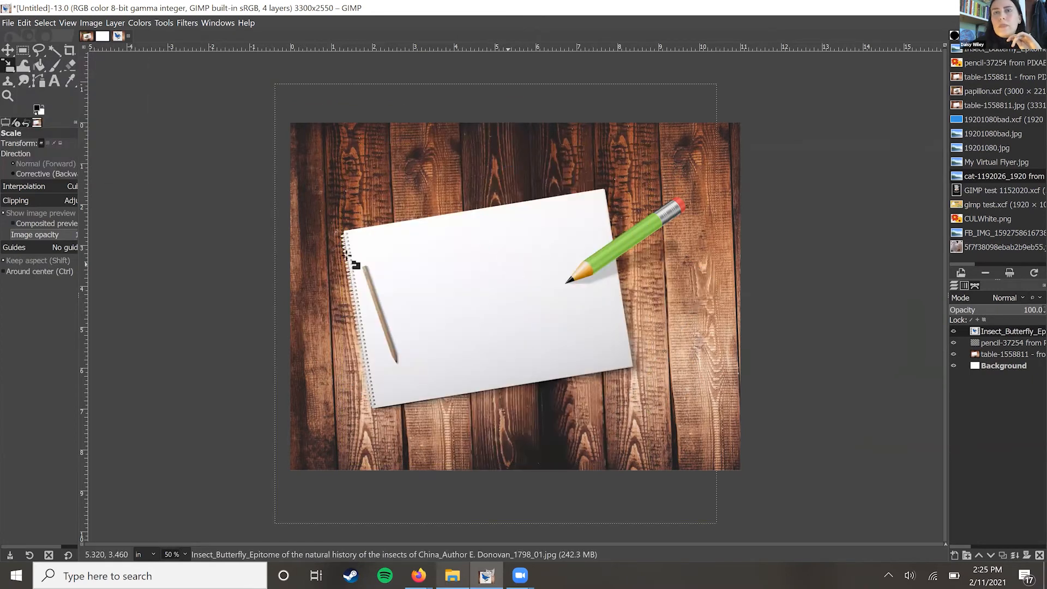
left_click_drag(474, 210, 511, 389)
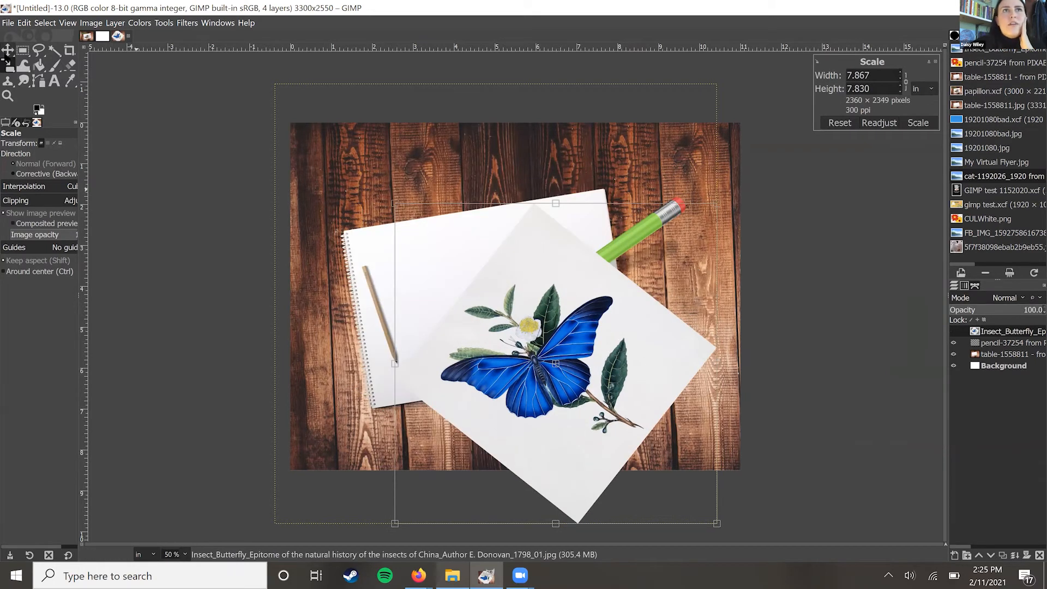
right_click(6, 64)
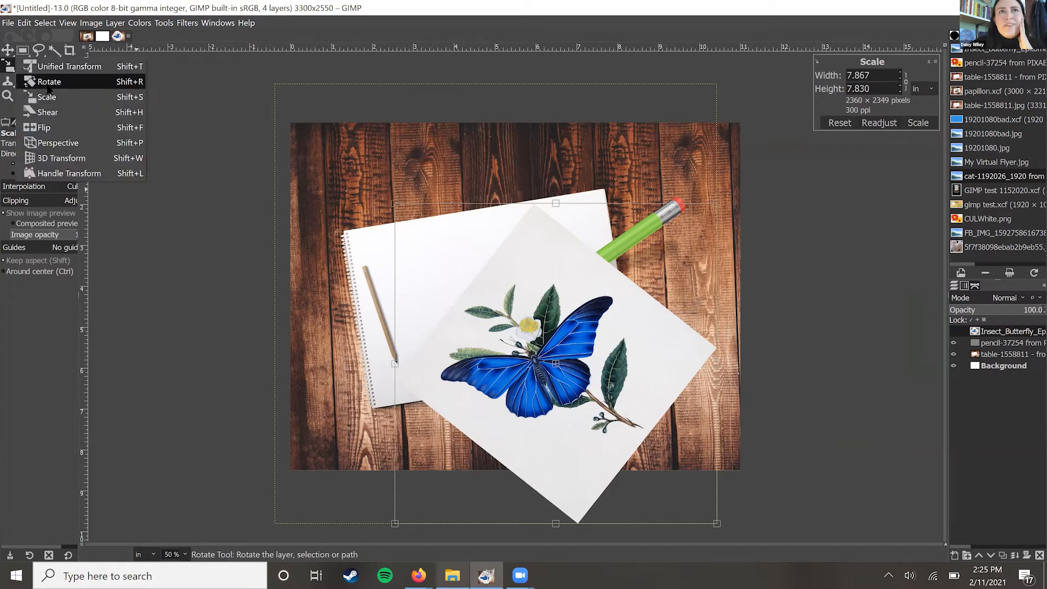
left_click(47, 96)
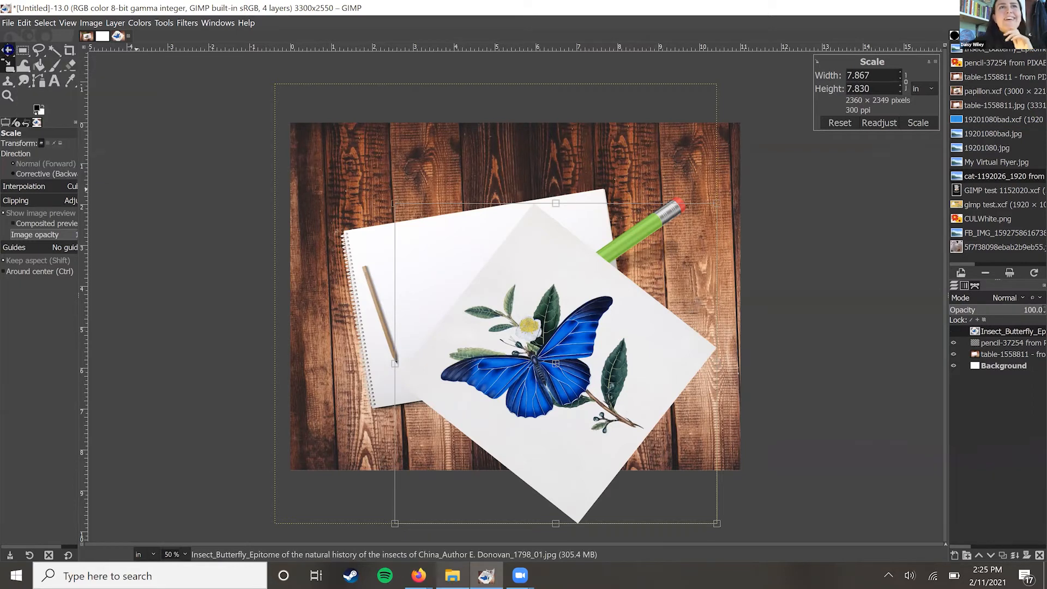
Step: Move the butterfly picture up and left over the notepad, and scale it down to about 7.48 × 7.44 inches
key("m")
left_click_drag(578, 356, 528, 312)
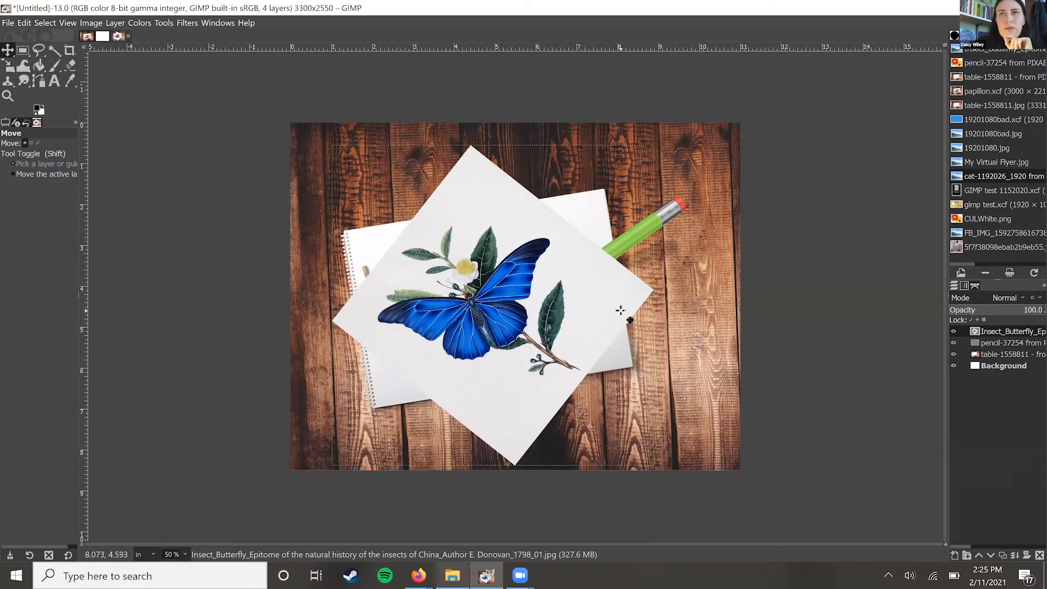
left_click(9, 64)
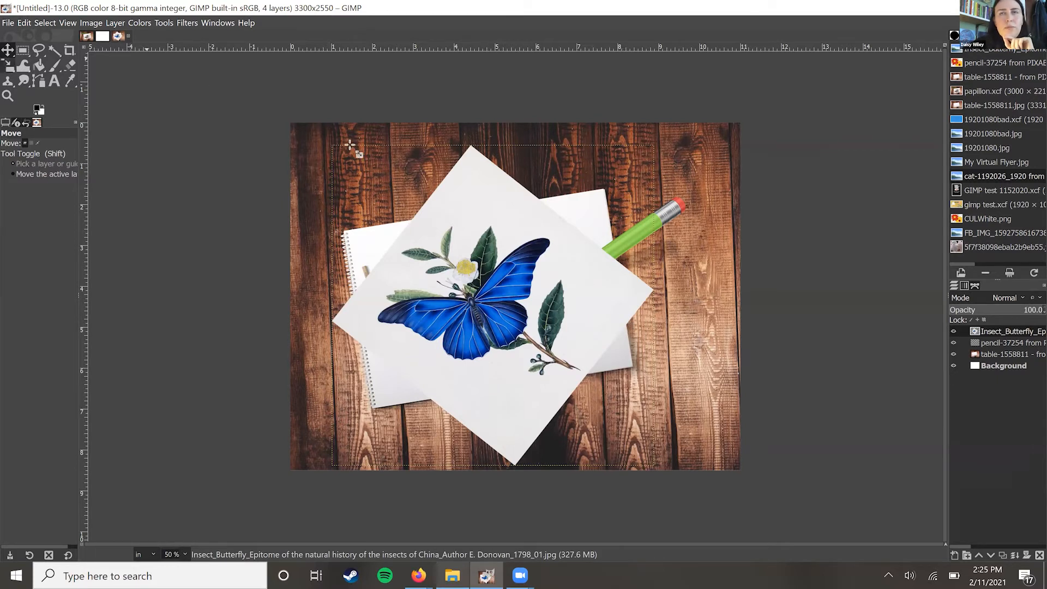
left_click_drag(469, 170, 470, 177)
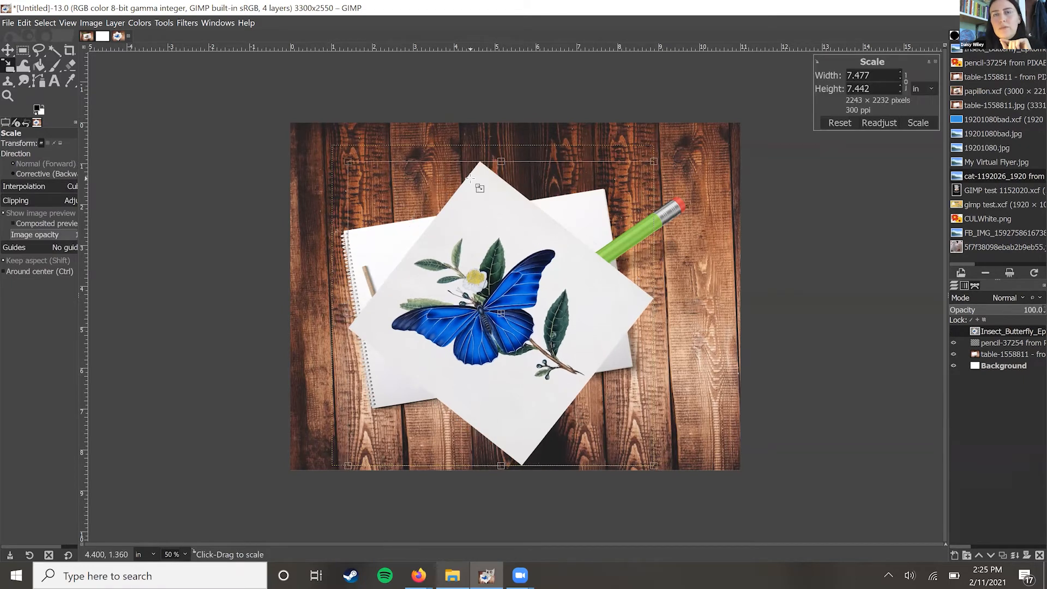
Step: Rotate the butterfly layer a few more degrees counterclockwise and nudge it slightly up and left over the notepad
right_click(4, 68)
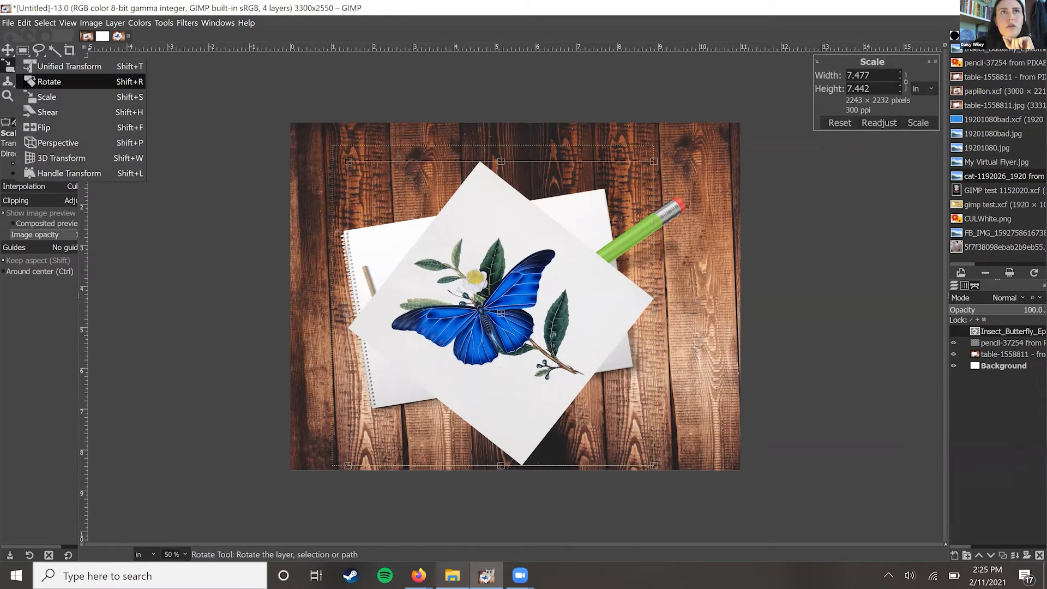
left_click(51, 82)
left_click_drag(461, 200, 1, 40)
left_click(8, 49)
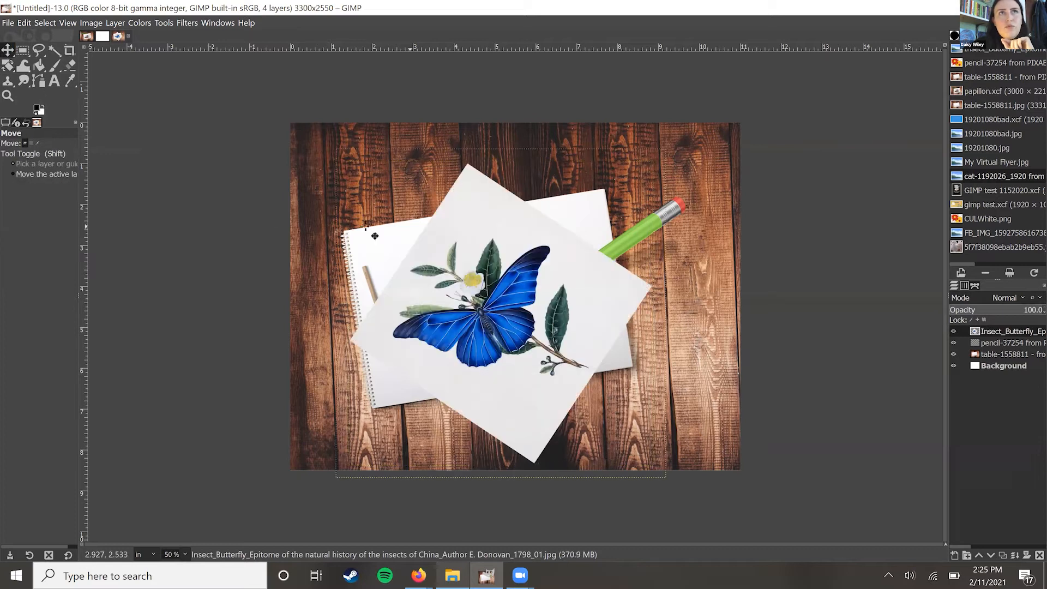
left_click_drag(432, 240, 433, 244)
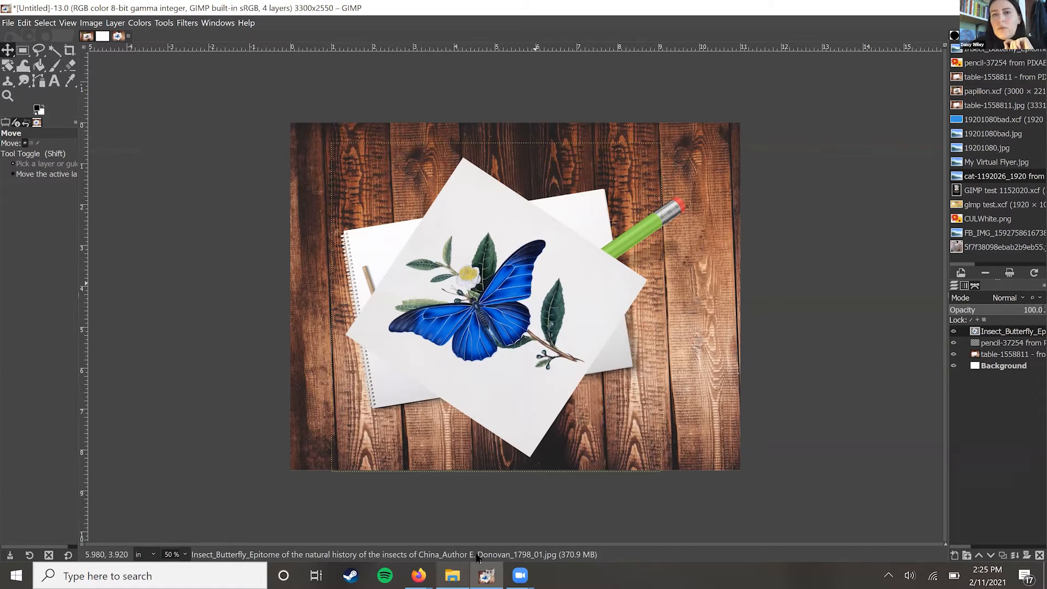
Step: Look over the source pictures in the freebie design graphic folder in File Explorer, including the butterfly and pencil files
left_click(457, 575)
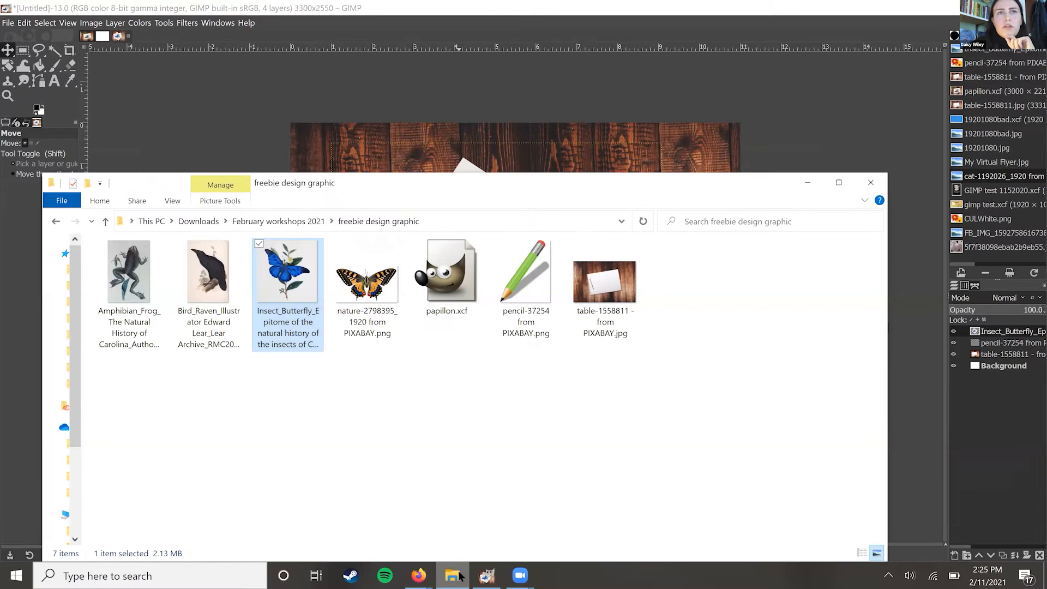
left_click(459, 576)
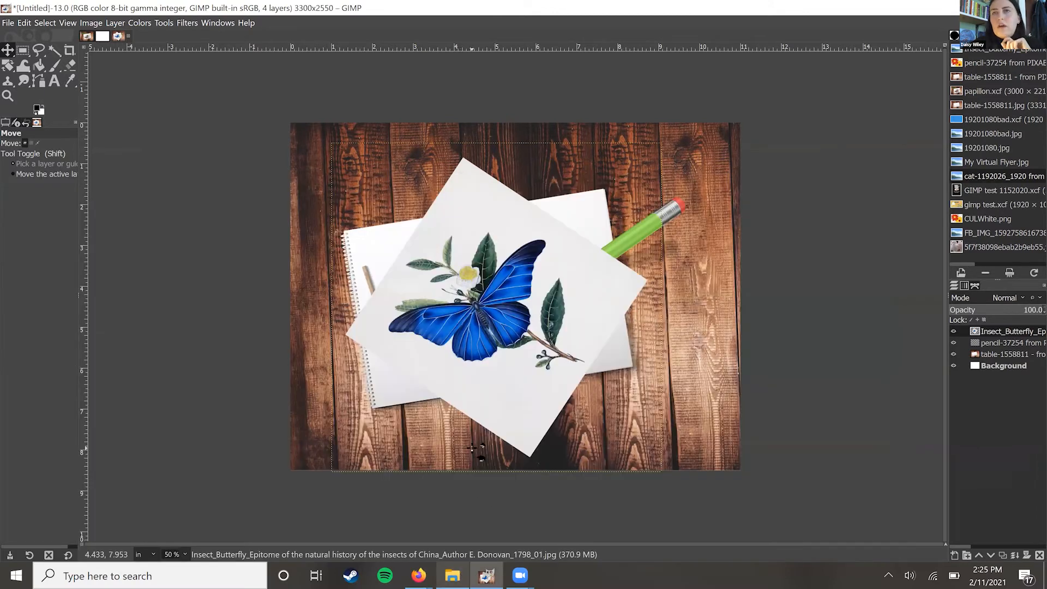
left_click(457, 576)
left_click(346, 375)
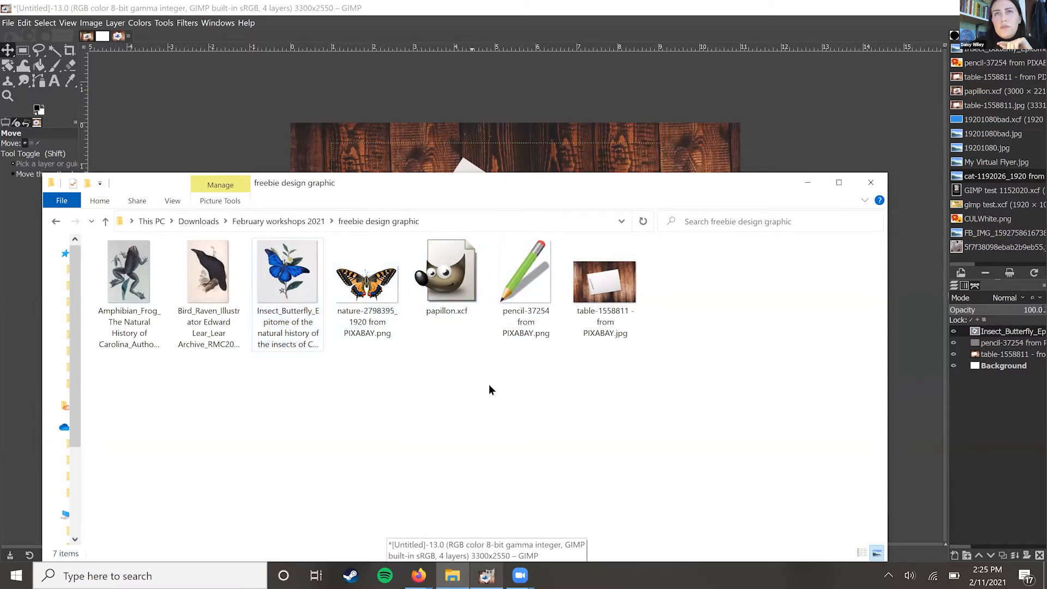
left_click(288, 307)
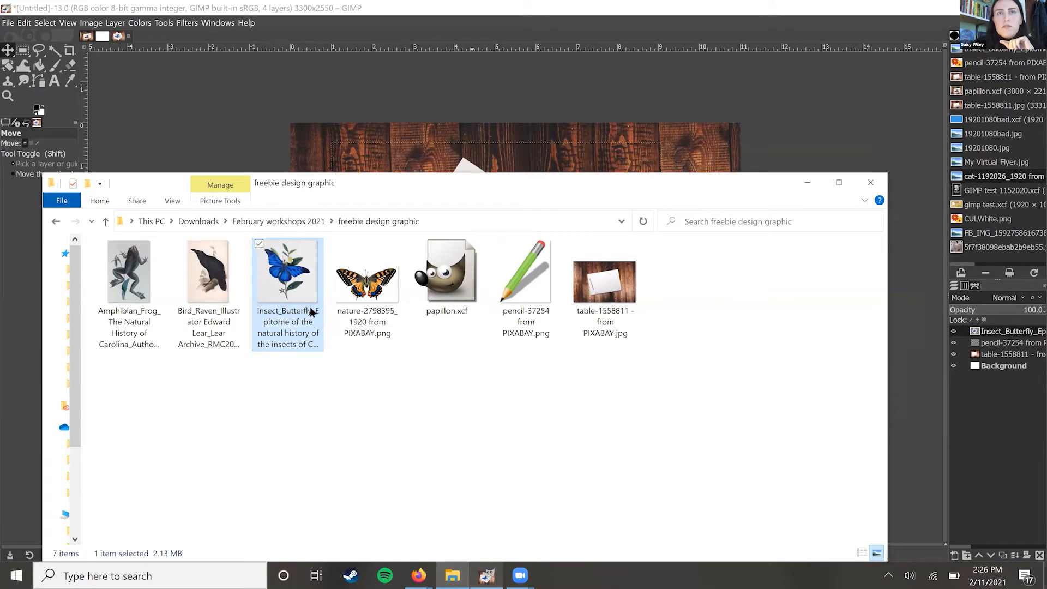
left_click(542, 281)
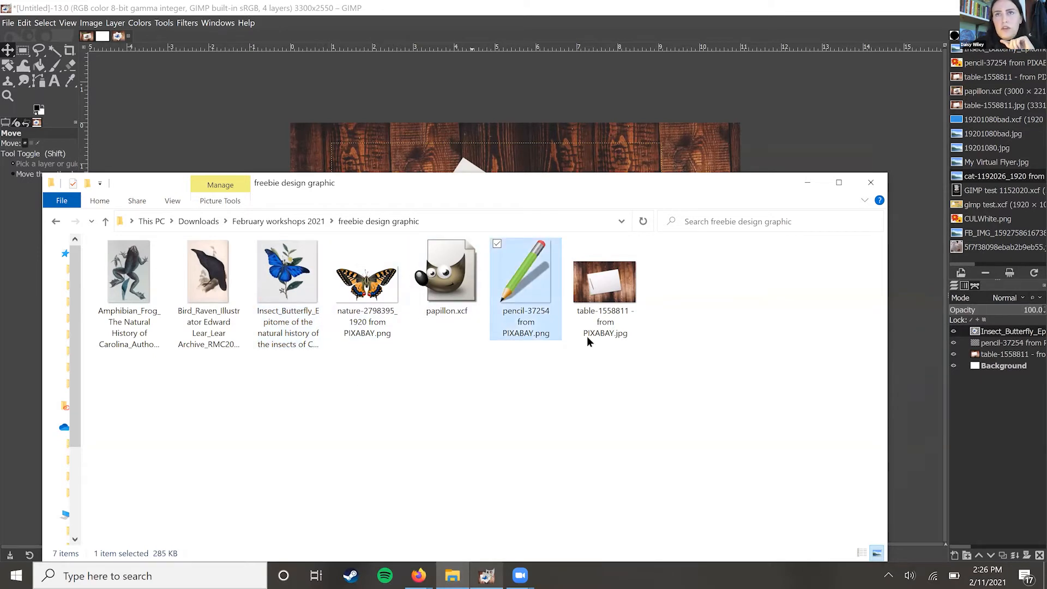
left_click(355, 386)
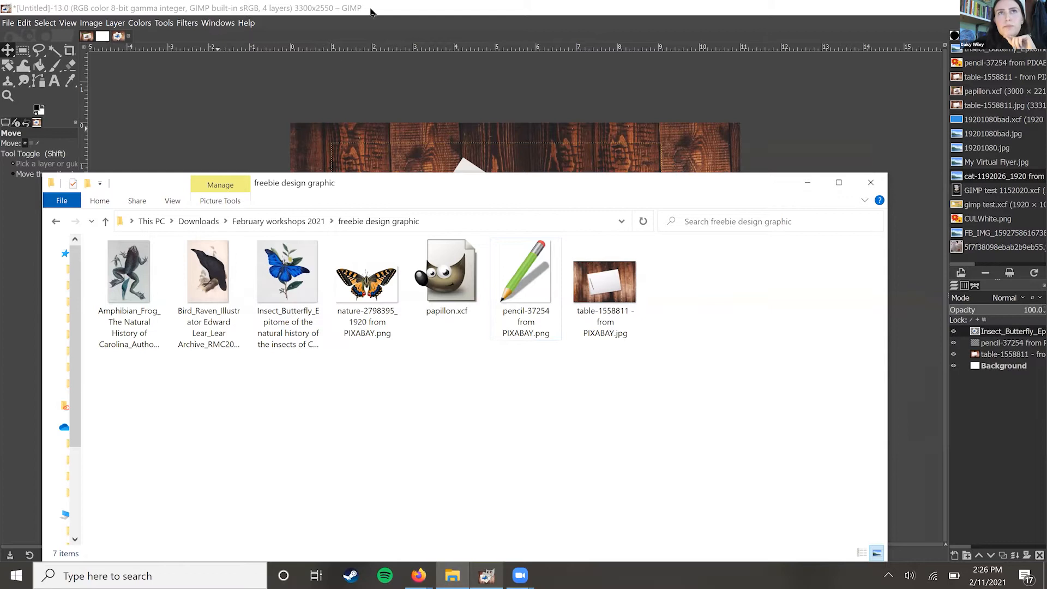
Step: Return to GIMP and hide the butterfly and green pencil layers, leaving the table photo and background visible
left_click(958, 339)
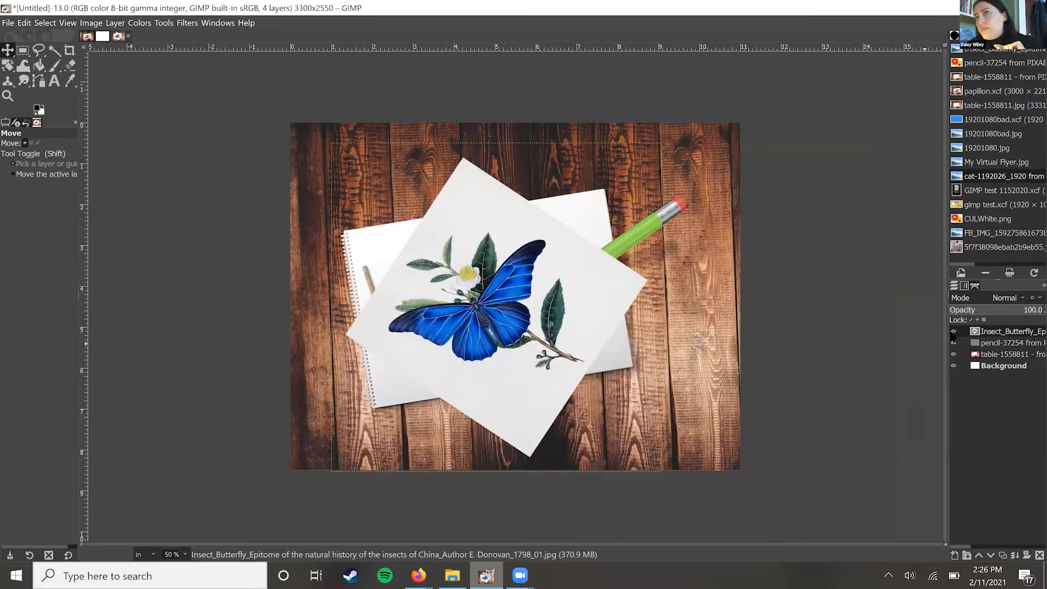
left_click(954, 331)
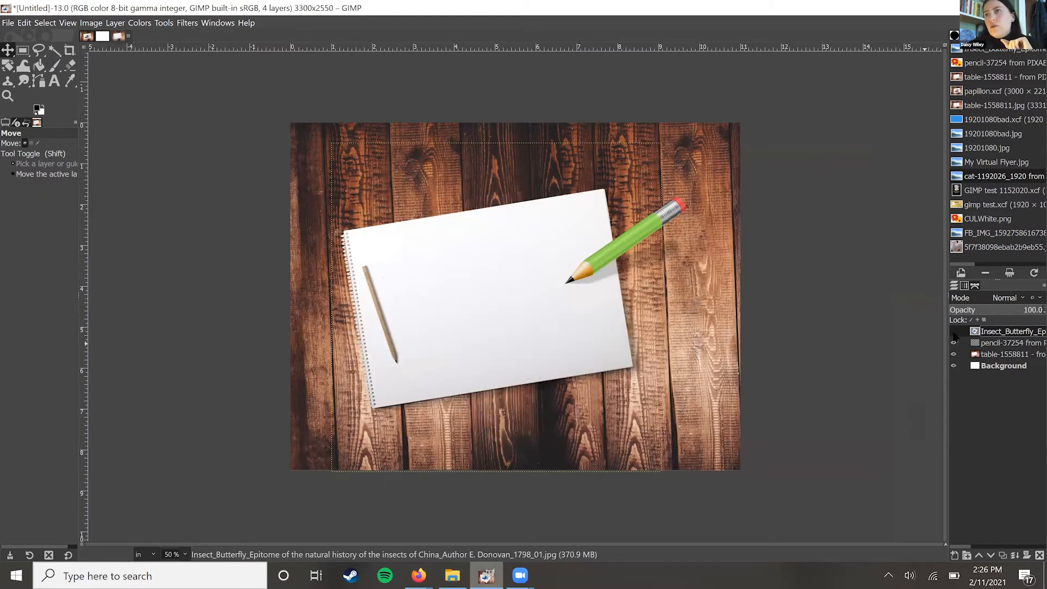
left_click(953, 331)
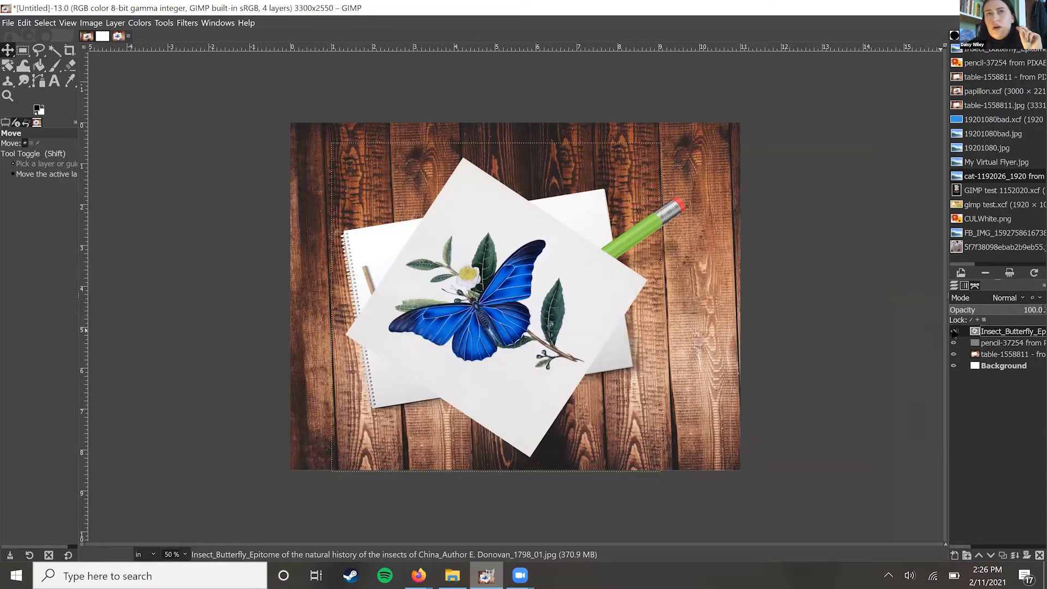
left_click(953, 331)
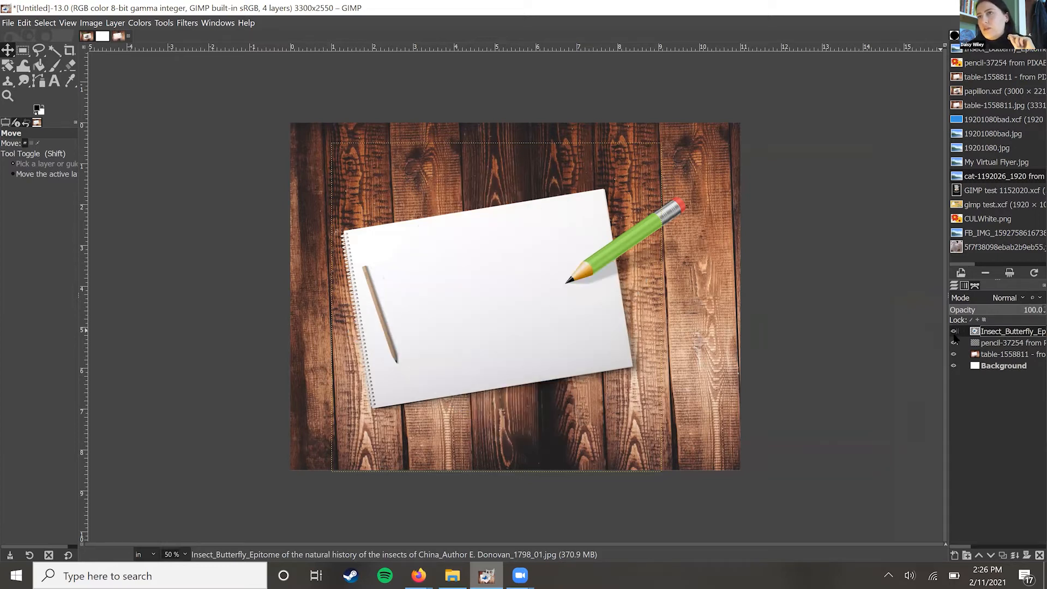
left_click(953, 331)
left_click(953, 331)
left_click(953, 343)
left_click(953, 343)
left_click(953, 342)
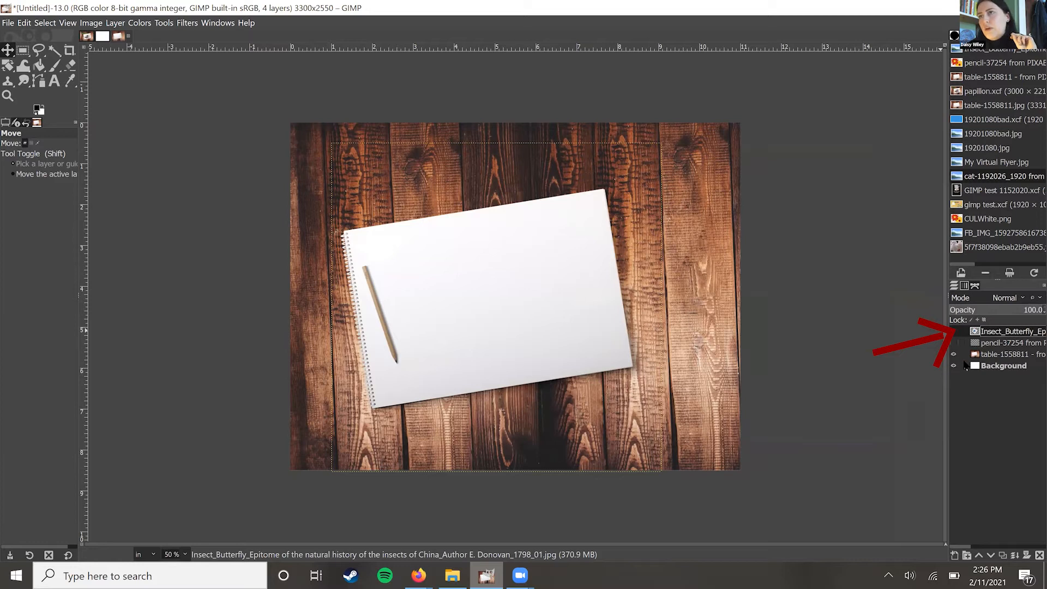
Step: On the table photo layer, use the Clone tool to cover the upper end of the wooden pencil with blank notepad paper
left_click(995, 356)
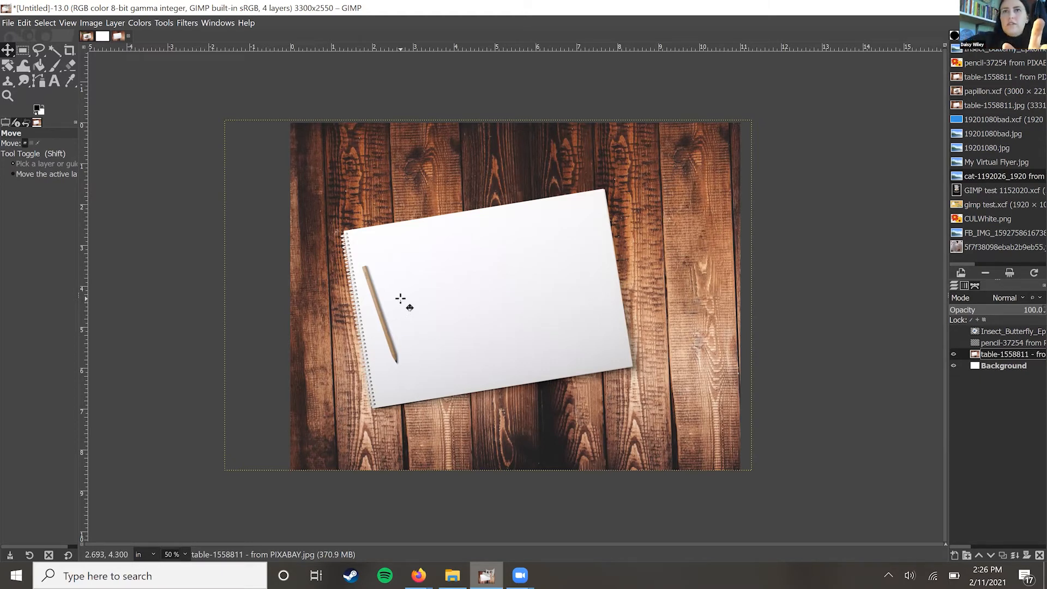
scroll(400, 298, "up", 1)
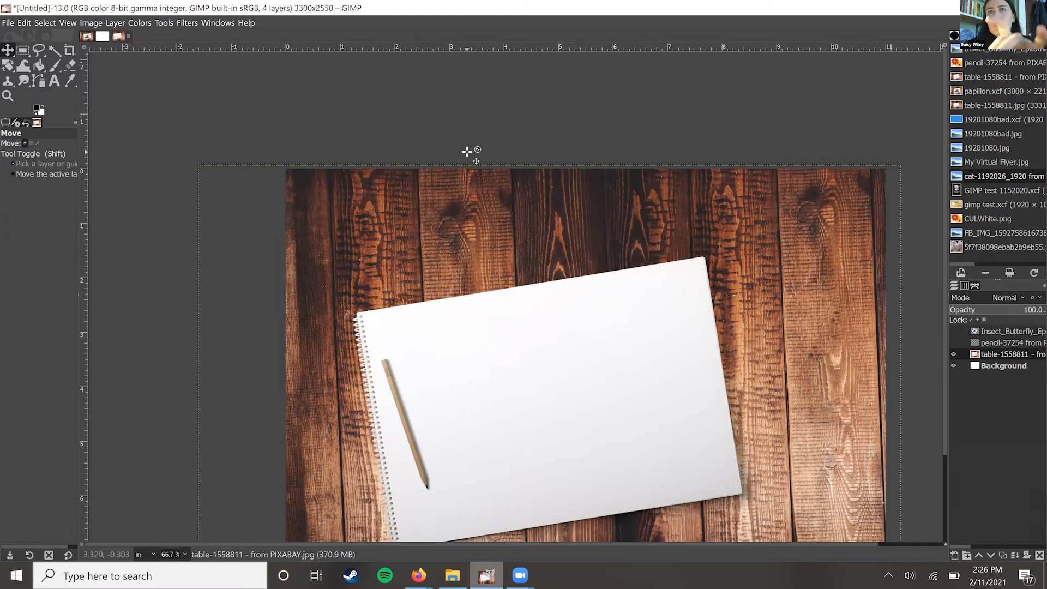
left_click_drag(469, 153, 443, 139)
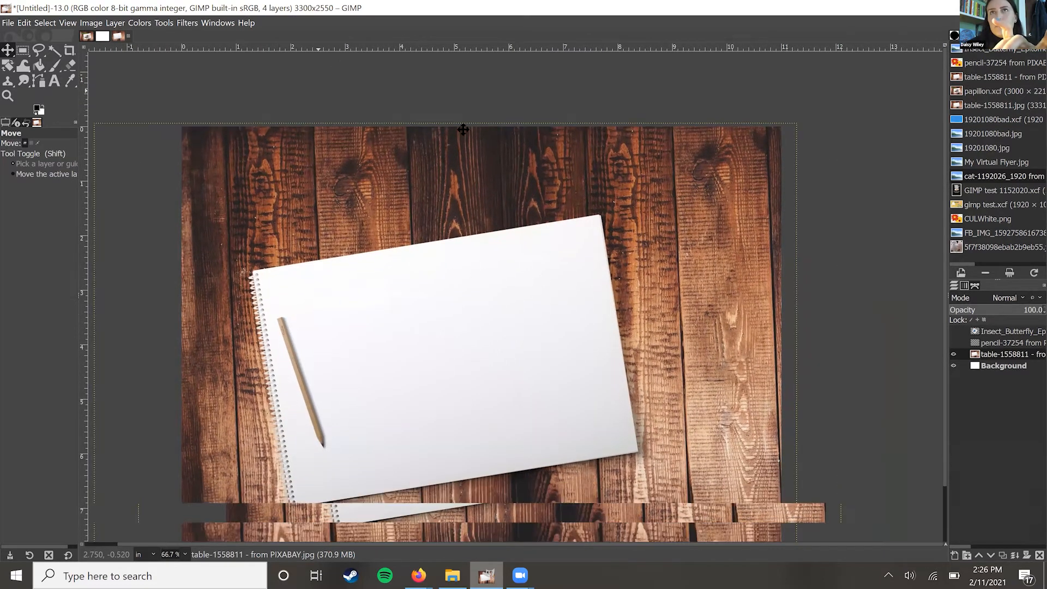
left_click_drag(463, 130, 378, 55)
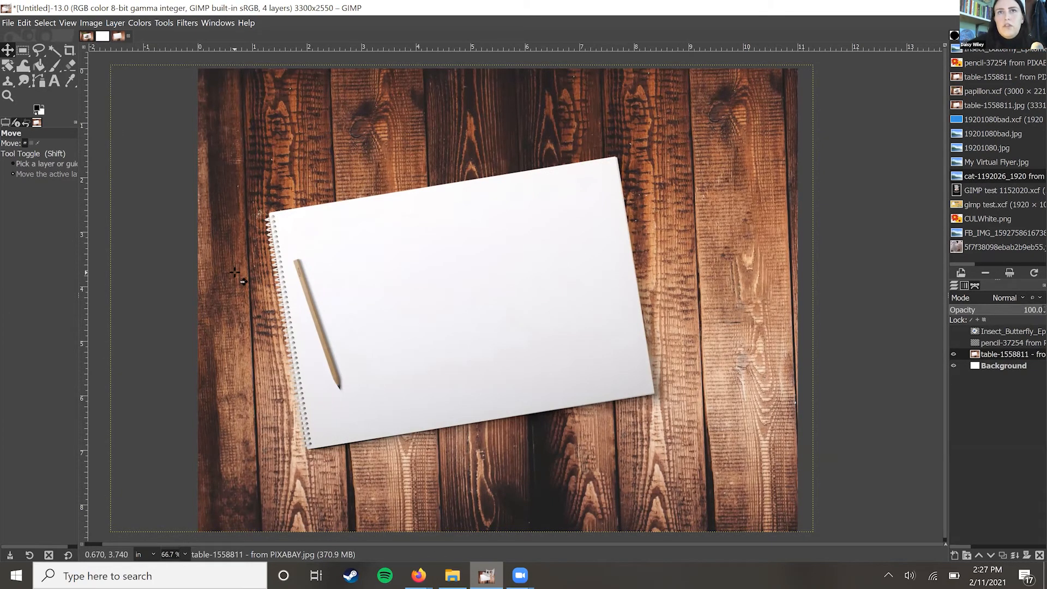
scroll(234, 272, "up", 2)
left_click_drag(493, 276, 346, 201)
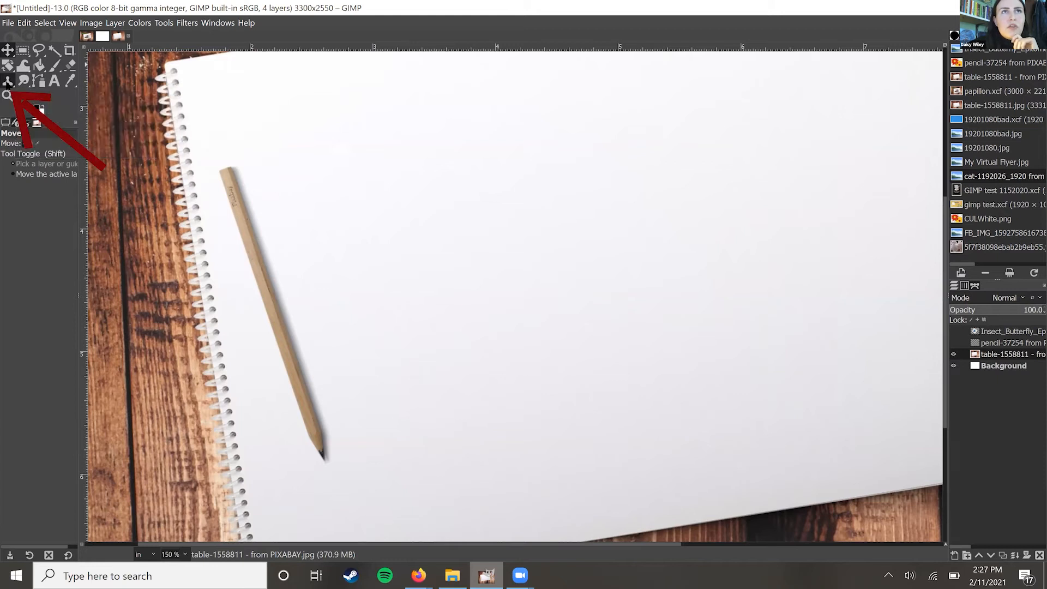
left_click(8, 82)
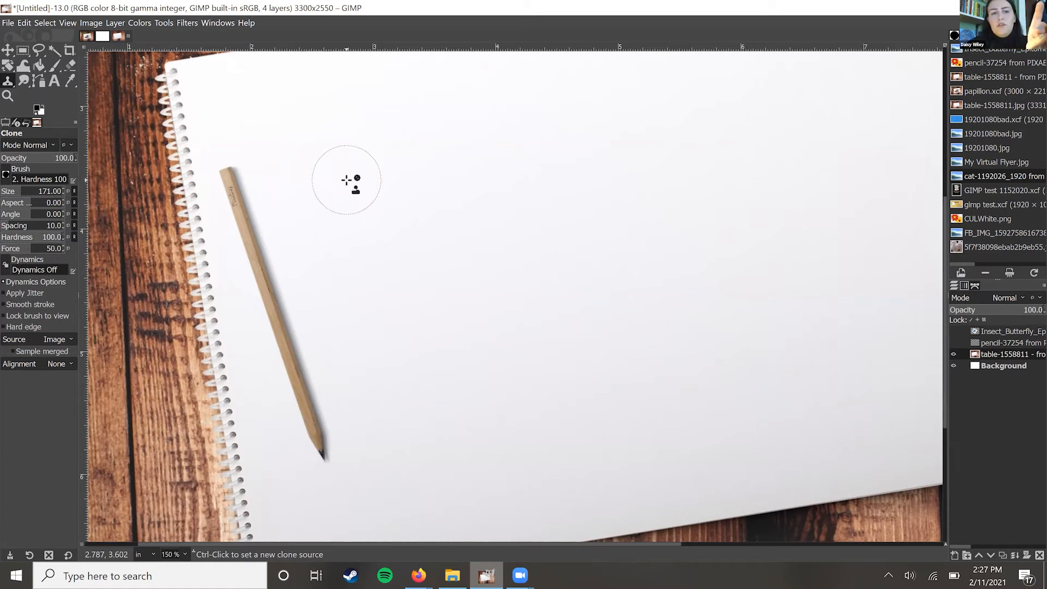
key("ctrl")
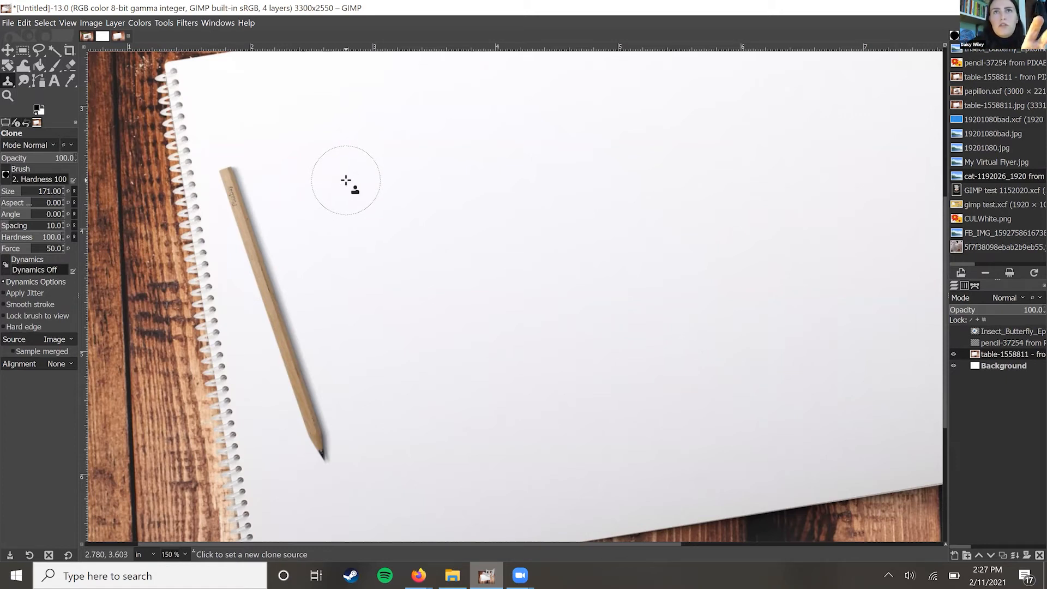
left_click(346, 180, "ctrl")
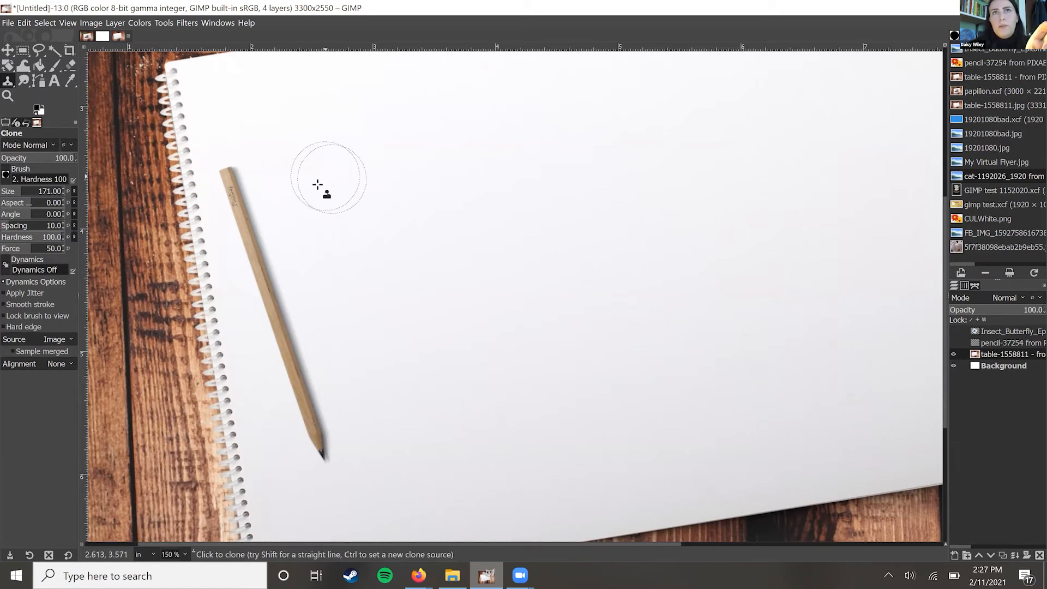
left_click(241, 190)
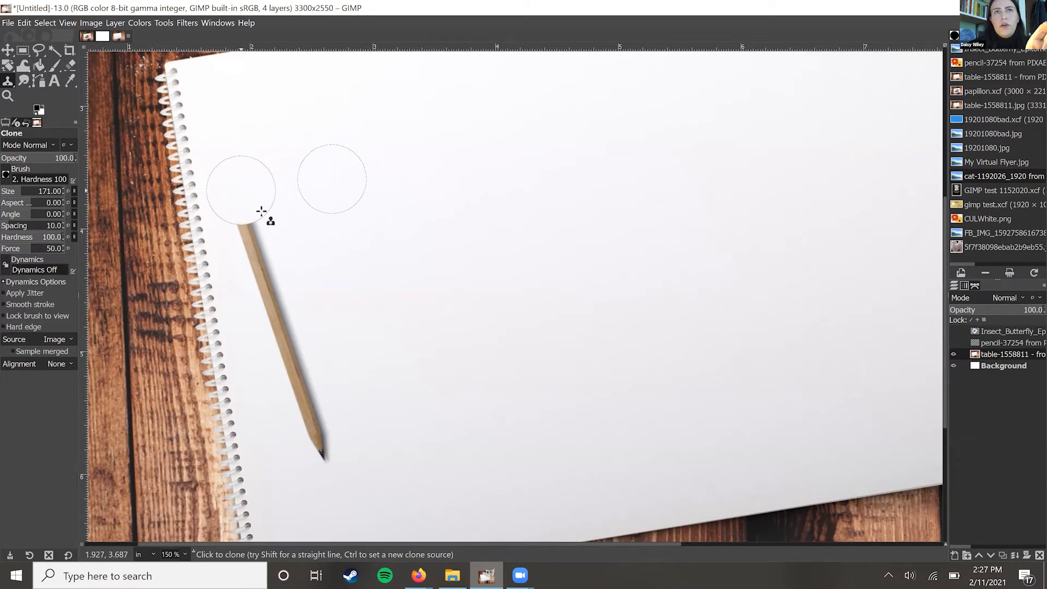
Step: On the table photo layer, clone blank notepad paper over the middle of the wooden pencil's shaft, working down towards its point
key("ctrl")
left_click(334, 235, "ctrl")
left_click(258, 242)
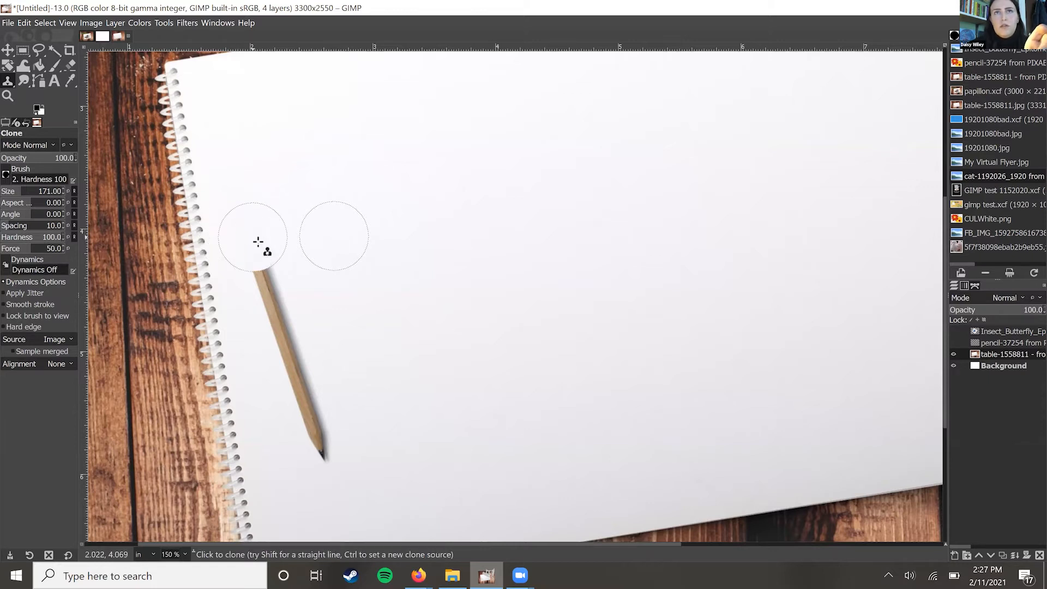
left_click(345, 270, "ctrl")
left_click(256, 273)
key("ctrl")
left_click(350, 305, "ctrl")
left_click(279, 312)
left_click(361, 333, "ctrl")
left_click(277, 340)
left_click(368, 357, "ctrl")
left_click(295, 376)
Step: Clone blank notepad paper over the sharpened end and tip of the wooden pencil
left_click(383, 391, "ctrl")
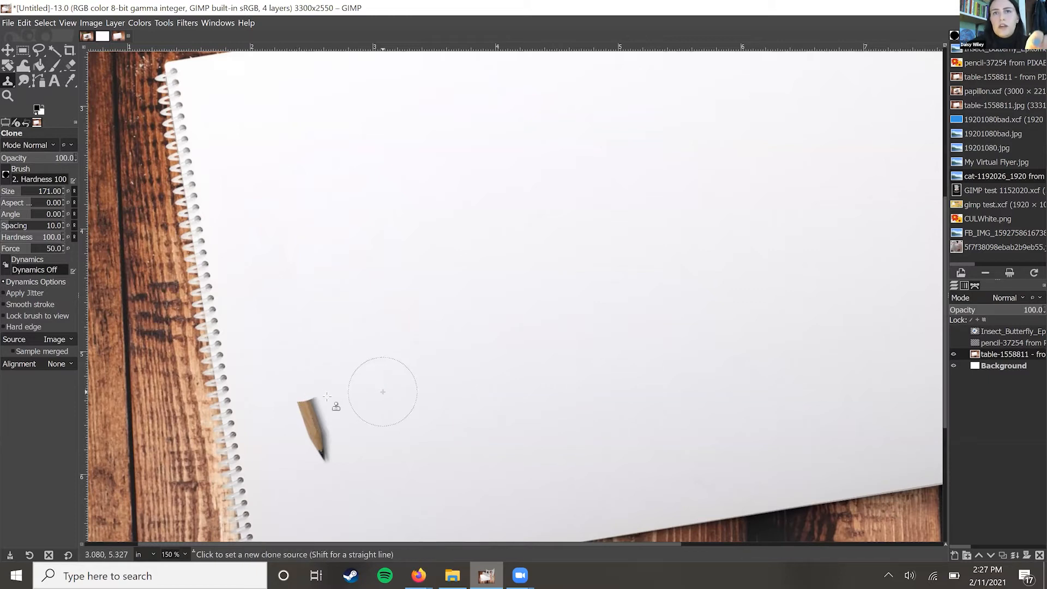
left_click(305, 398)
left_click(396, 432, "ctrl")
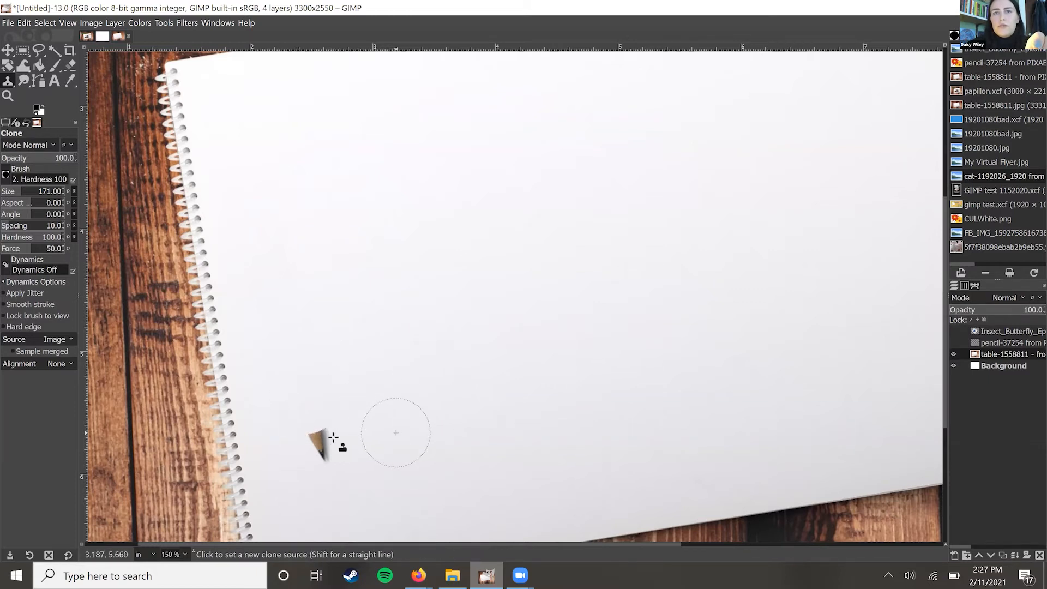
left_click(323, 443)
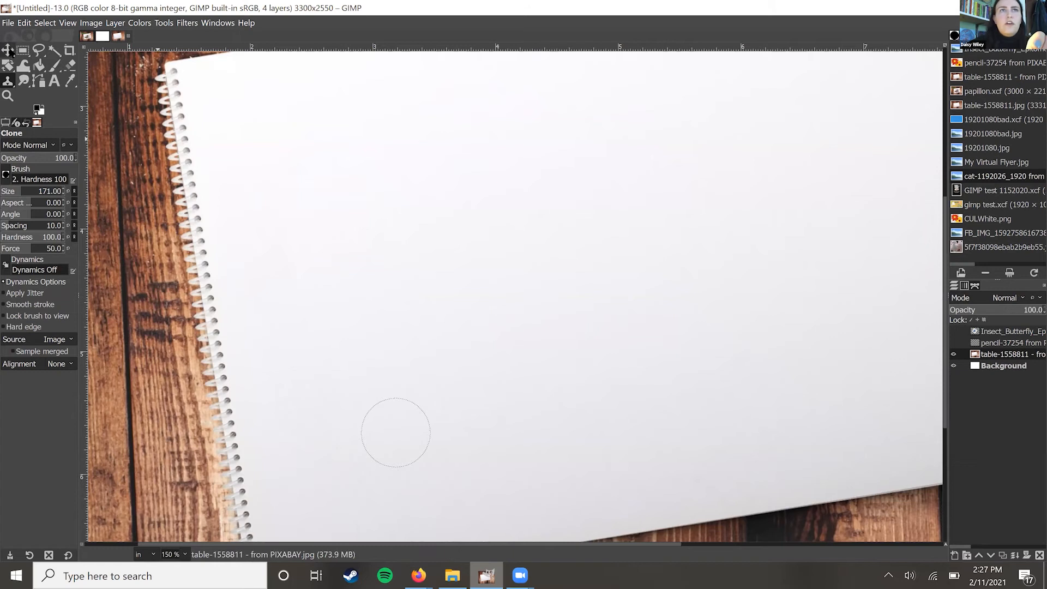
Step: Switch to the Move tool and make the butterfly layer visible above the table photo
left_click(7, 51)
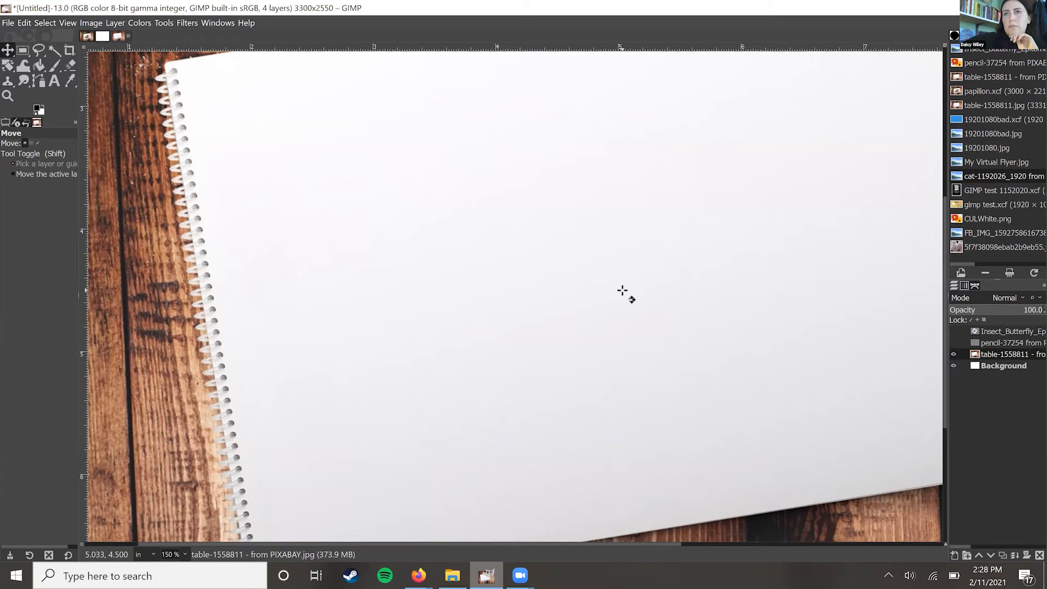
scroll(622, 290, "down", 1)
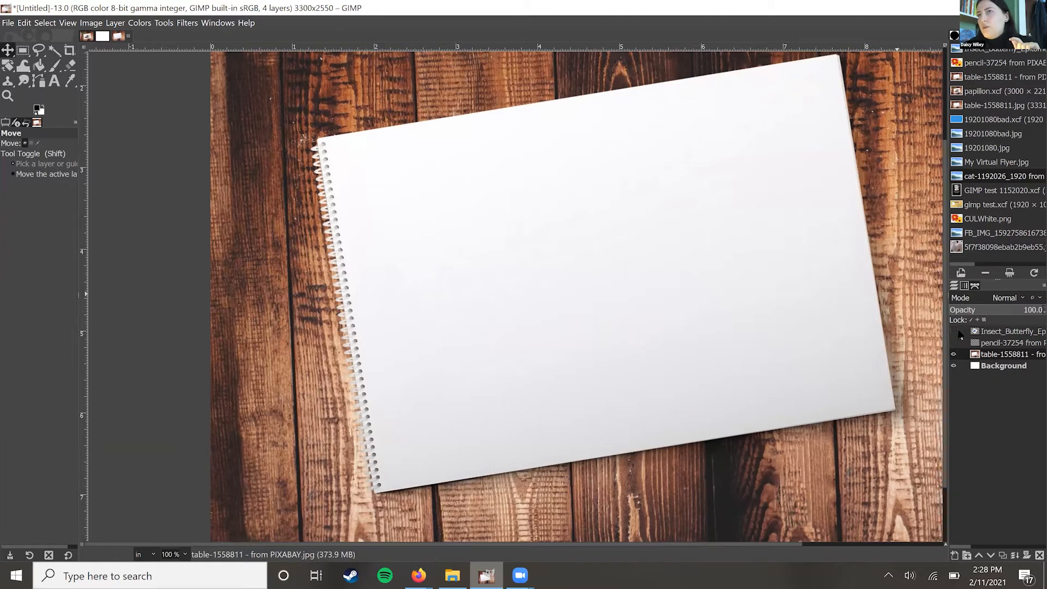
left_click(954, 332)
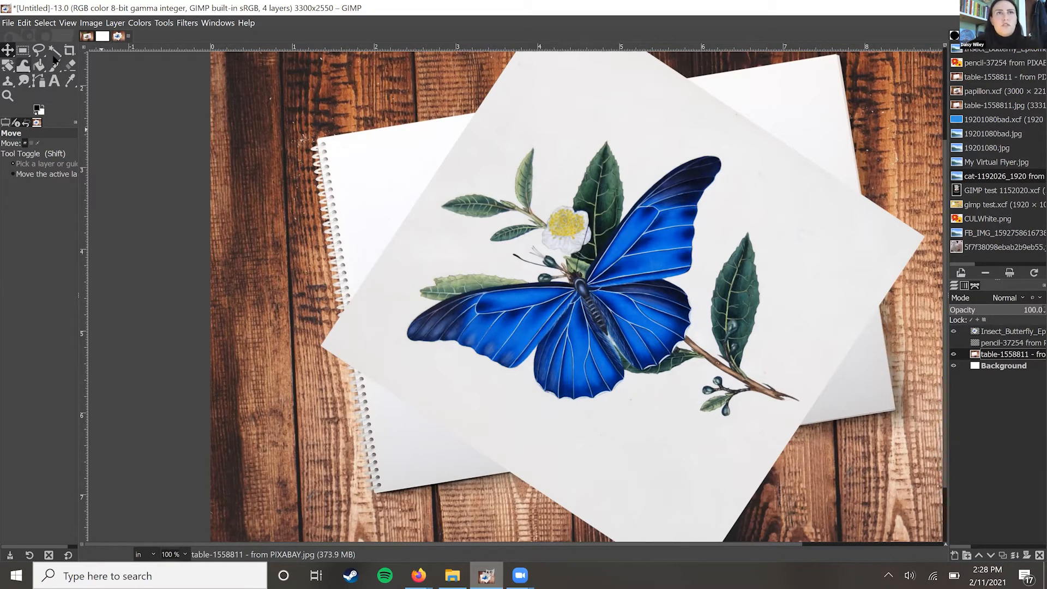
Step: Try the Eraser on the table photo layer across the notepad's spiral binding, and undo the stroke
left_click(70, 65)
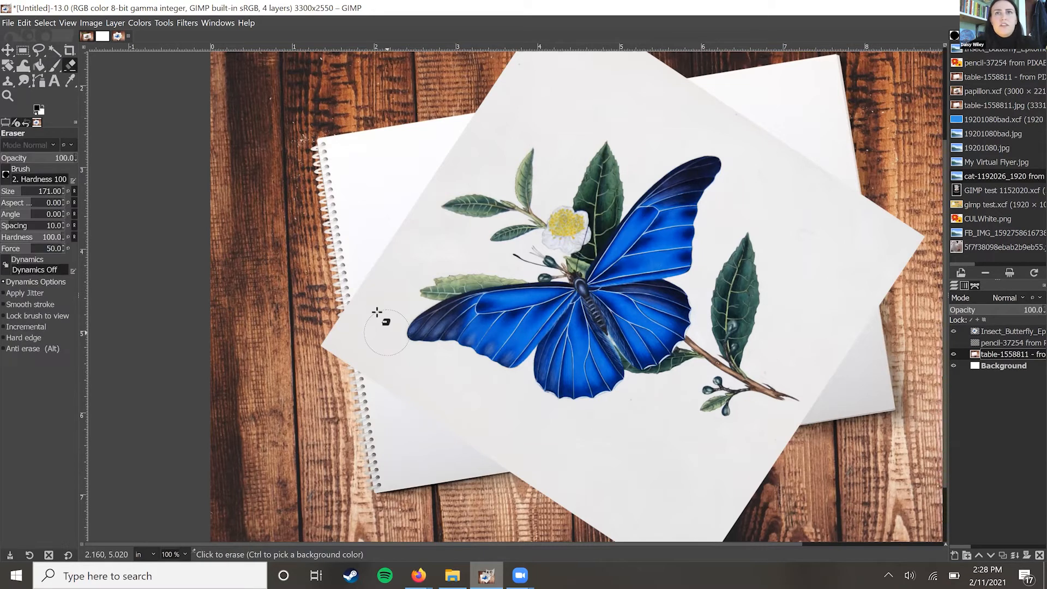
mouse_move(335, 294)
left_mouse_down()
mouse_move(358, 421)
mouse_move(316, 288)
left_mouse_up()
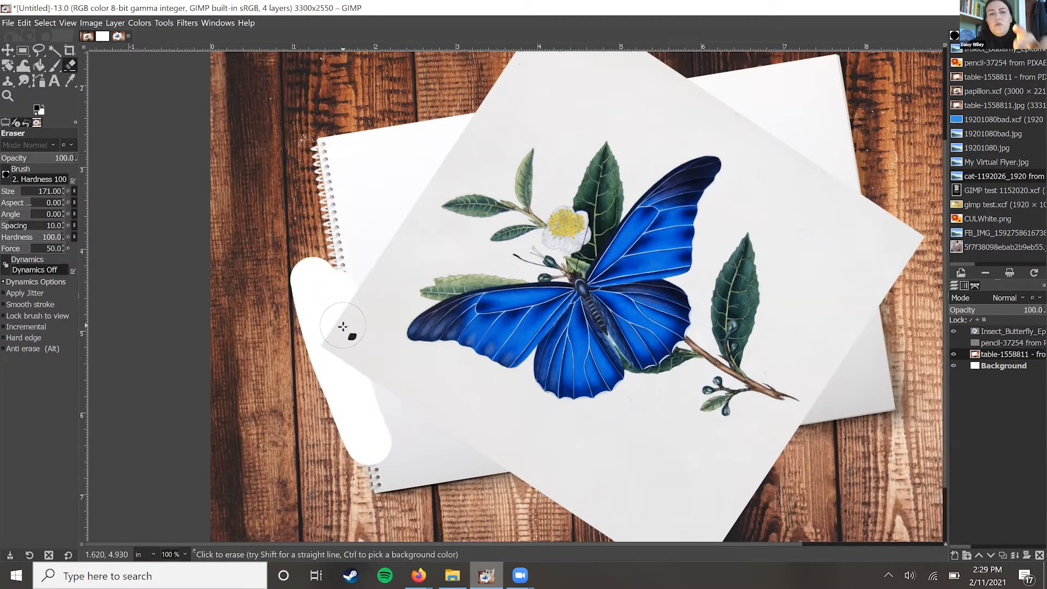
key("ctrl+z")
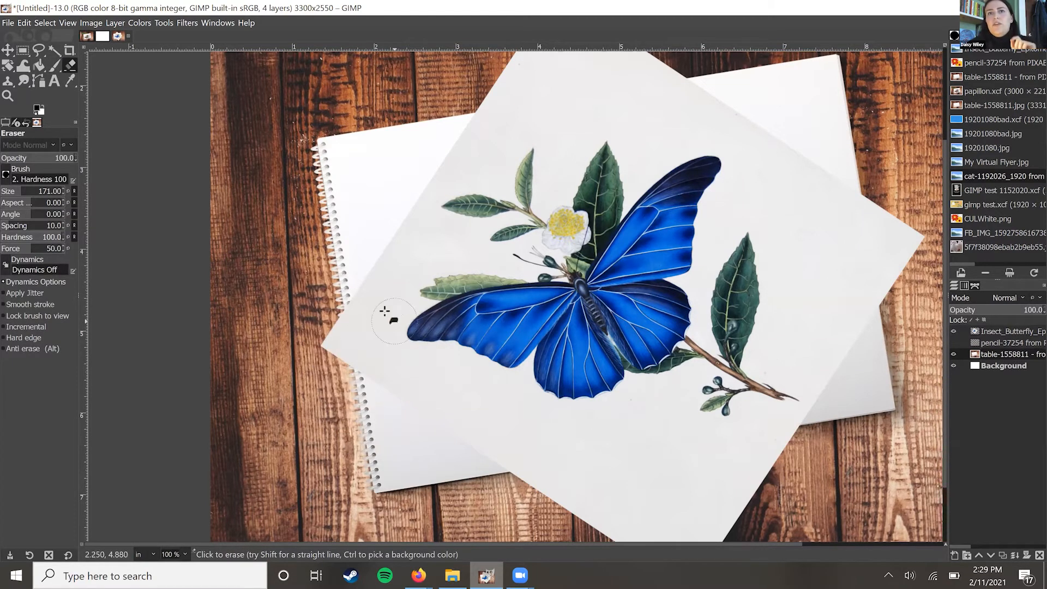
Step: Select the butterfly layer and try erasing its paper background around the butterfly and leaves
left_click(1000, 331)
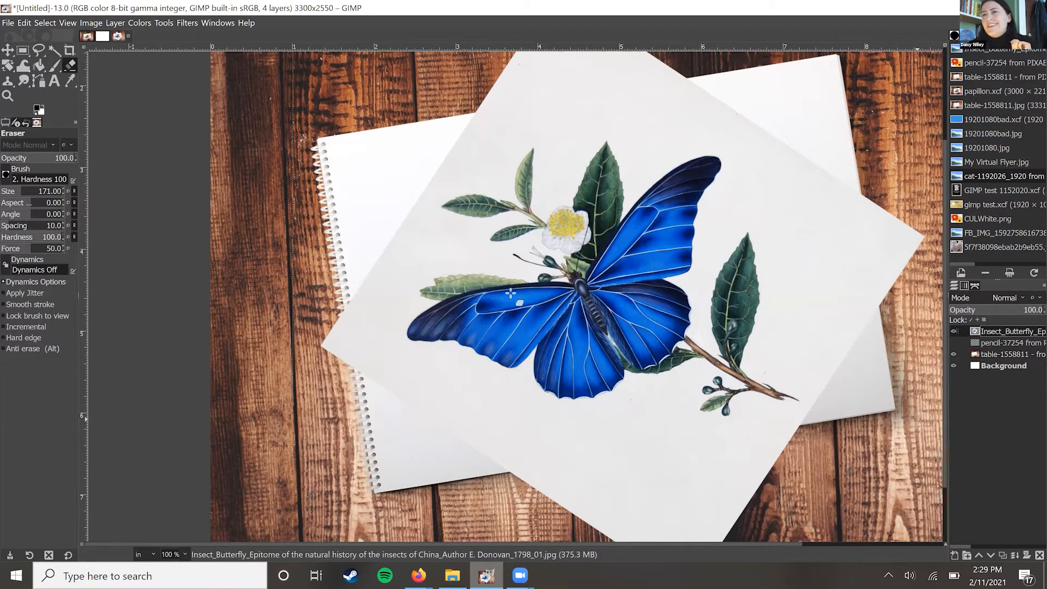
mouse_move(318, 375)
left_mouse_down()
mouse_move(368, 294)
mouse_move(372, 360)
mouse_move(353, 355)
mouse_move(356, 331)
mouse_move(409, 210)
left_mouse_up()
mouse_move(416, 153)
left_mouse_down()
mouse_move(445, 121)
mouse_move(700, 55)
mouse_move(682, 65)
mouse_move(804, 140)
mouse_move(880, 237)
mouse_move(900, 394)
mouse_move(833, 152)
mouse_move(926, 283)
left_mouse_up()
mouse_move(832, 384)
left_mouse_down()
mouse_move(809, 484)
mouse_move(514, 513)
mouse_move(741, 548)
mouse_move(746, 511)
mouse_move(417, 428)
mouse_move(551, 443)
left_mouse_up()
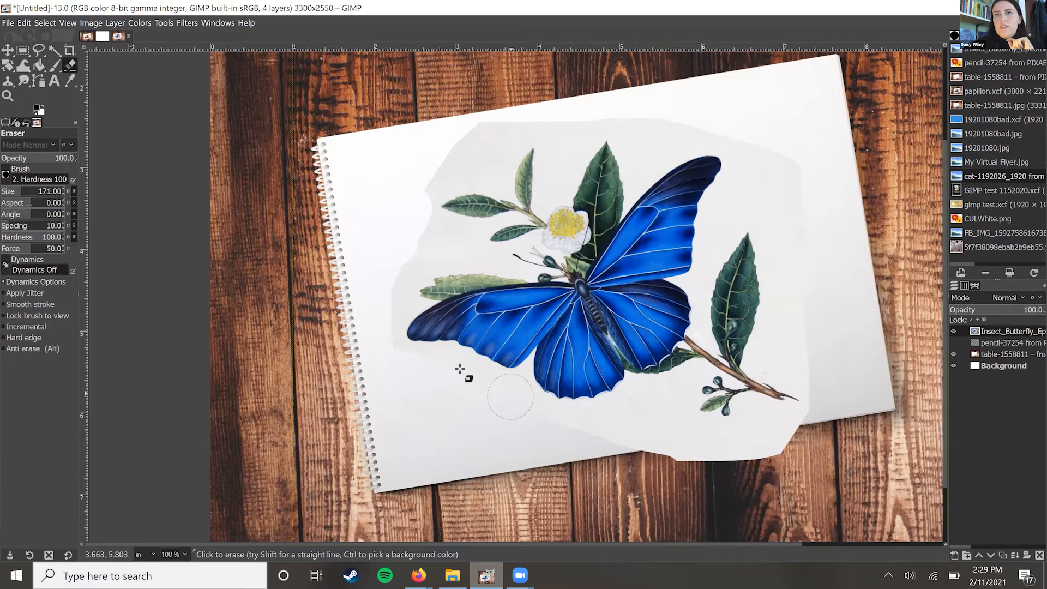
left_click_drag(404, 236, 467, 133)
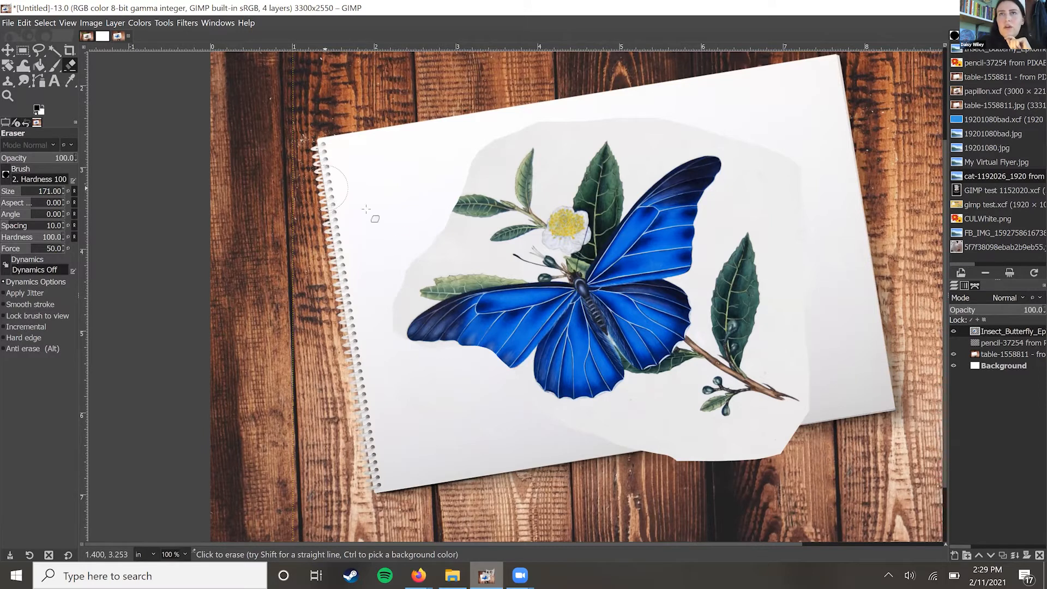
Step: Undo all the eraser strokes on the butterfly layer
key("ctrl")
key("ctrl+z")
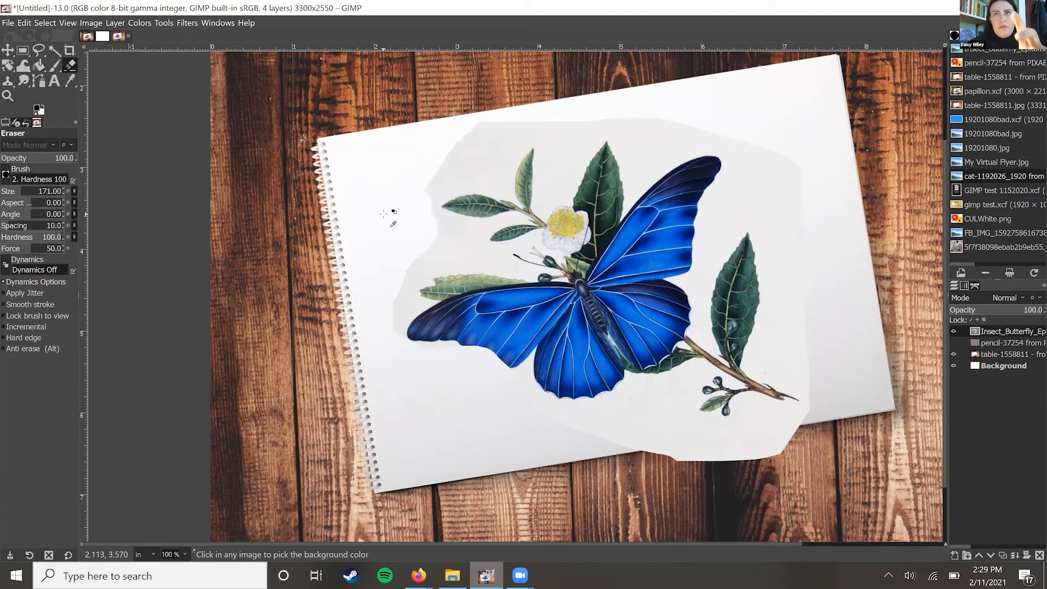
key("ctrl+z")
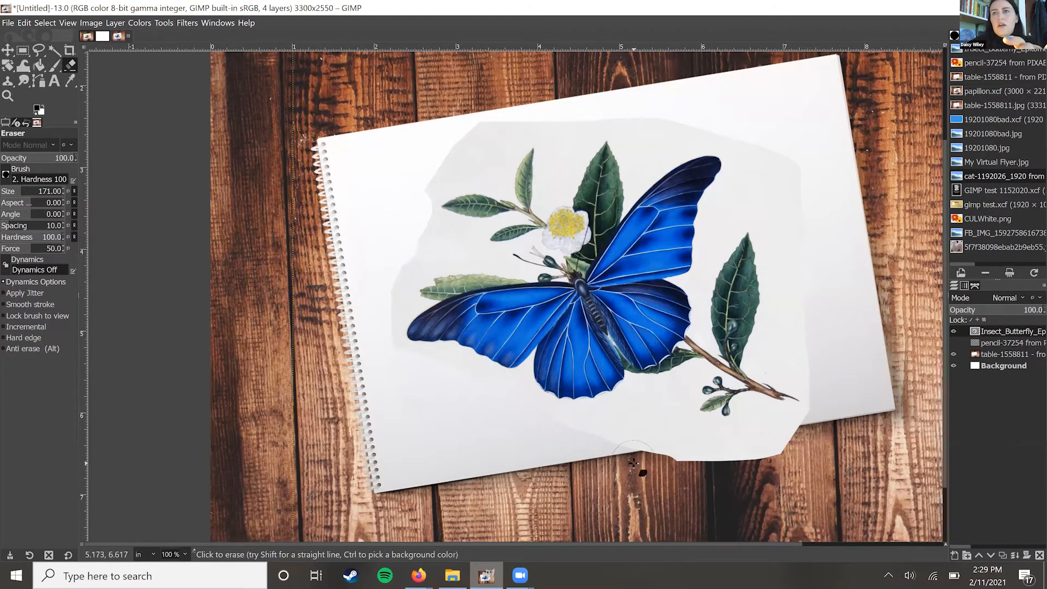
key("ctrl+z")
key("ctrl+z")
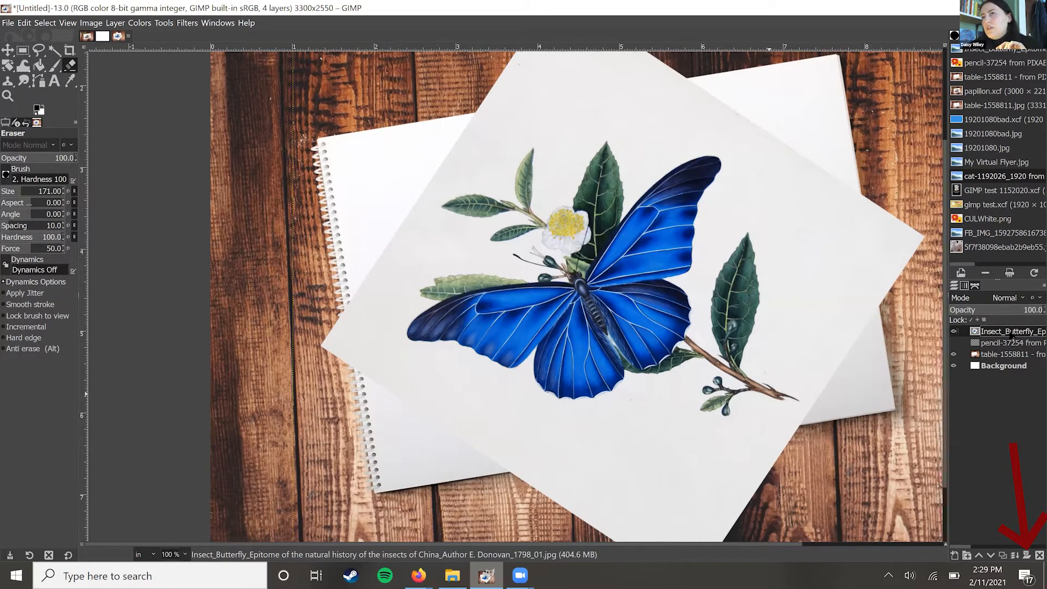
Step: Add a White (full opacity) layer mask to the butterfly layer
left_click(1026, 558)
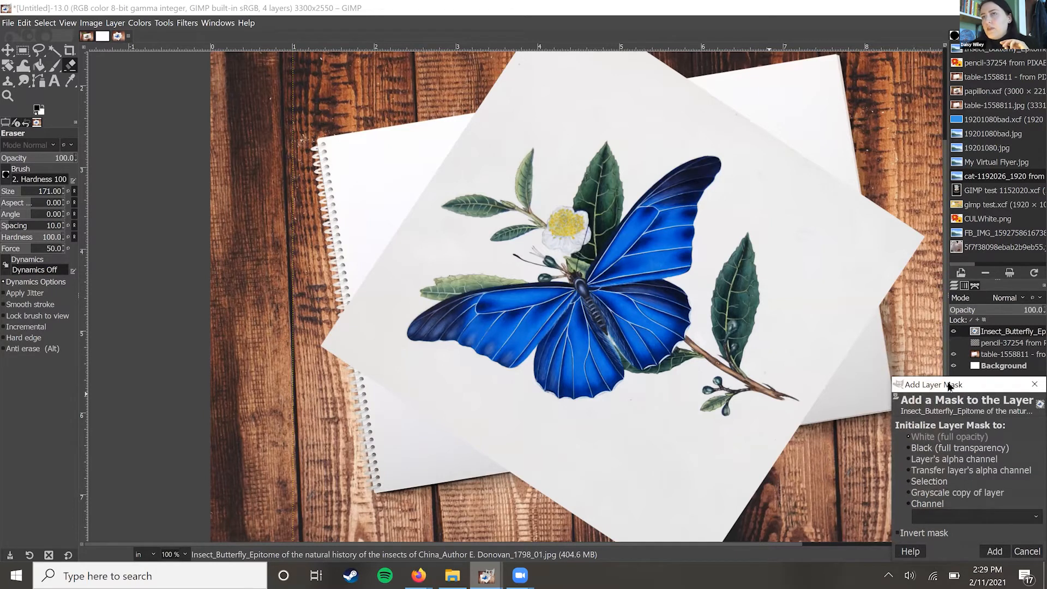
left_click_drag(948, 386, 823, 302)
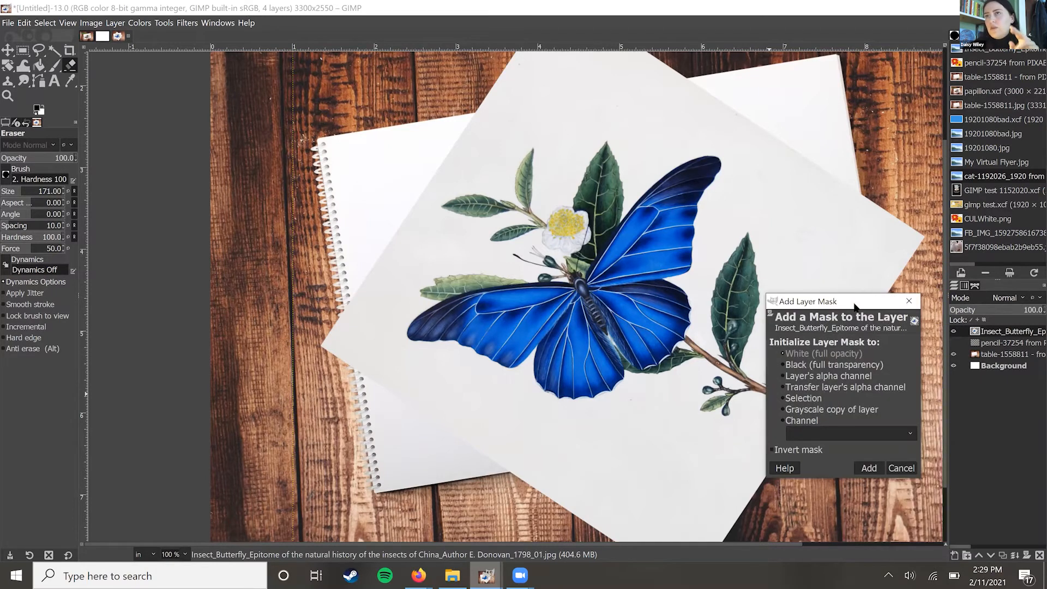
left_click(872, 469)
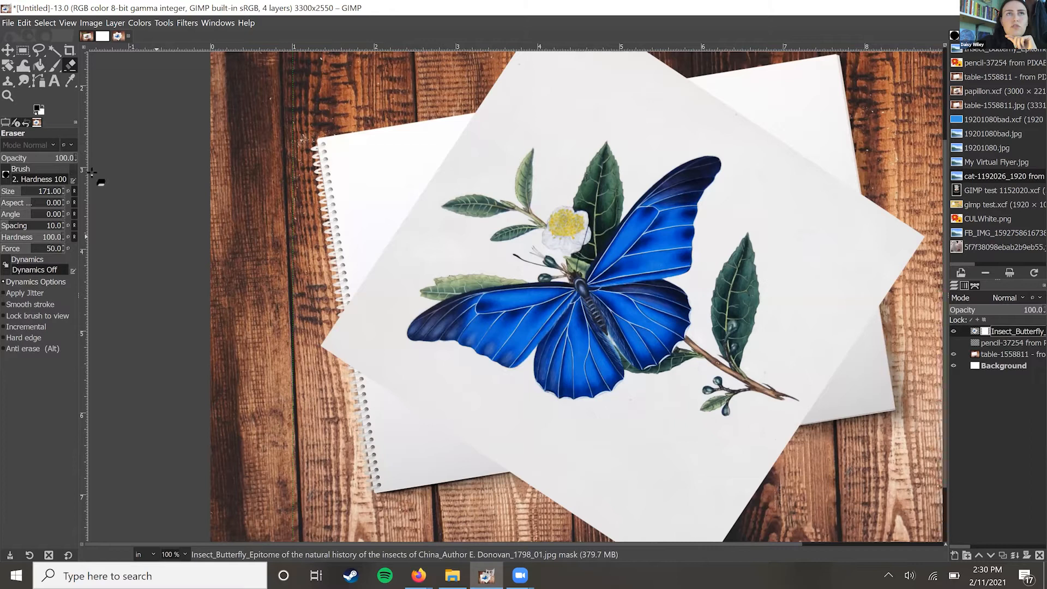
Step: Choose the Paintbrush and set the foreground color to black (000000)
left_click(56, 68)
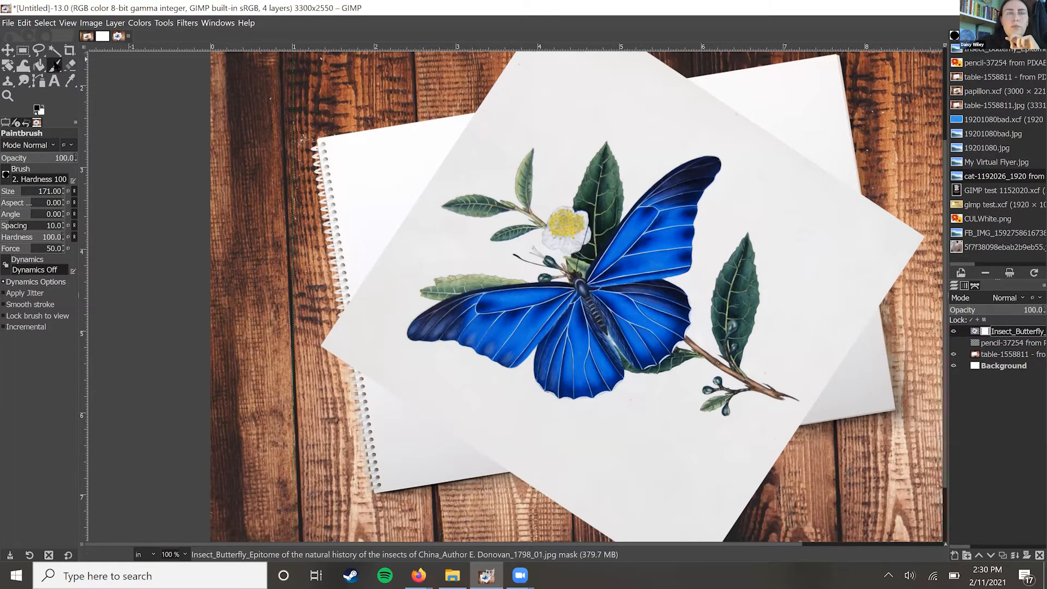
left_click(37, 107)
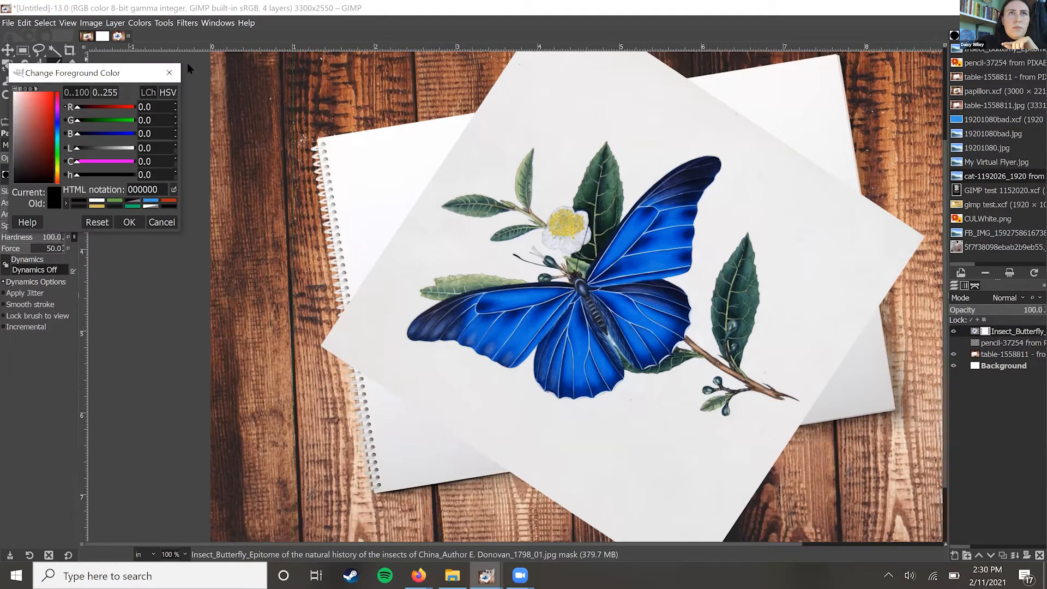
left_click_drag(79, 72, 257, 77)
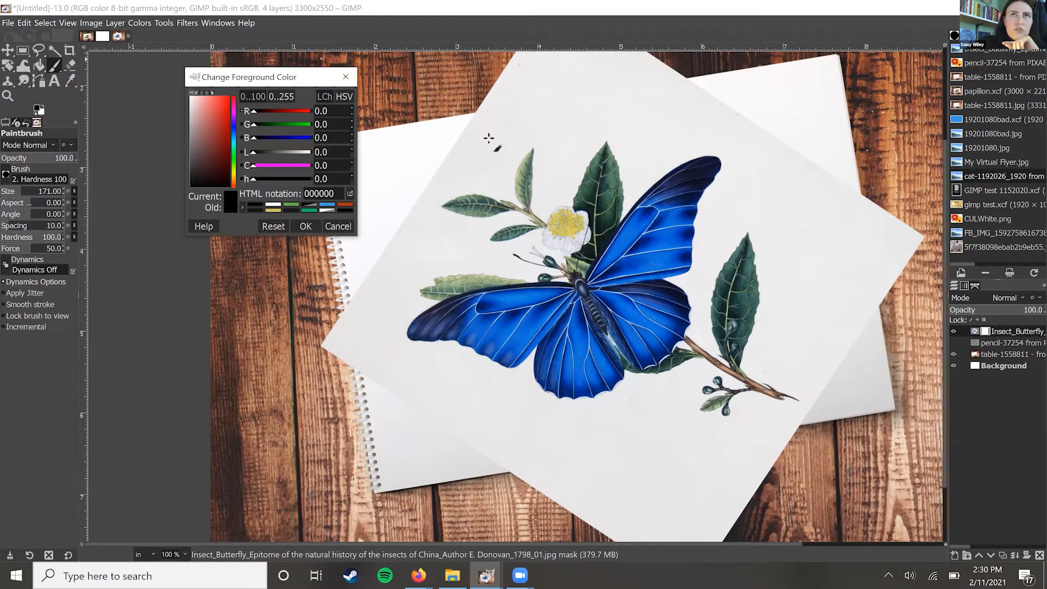
left_click(335, 226)
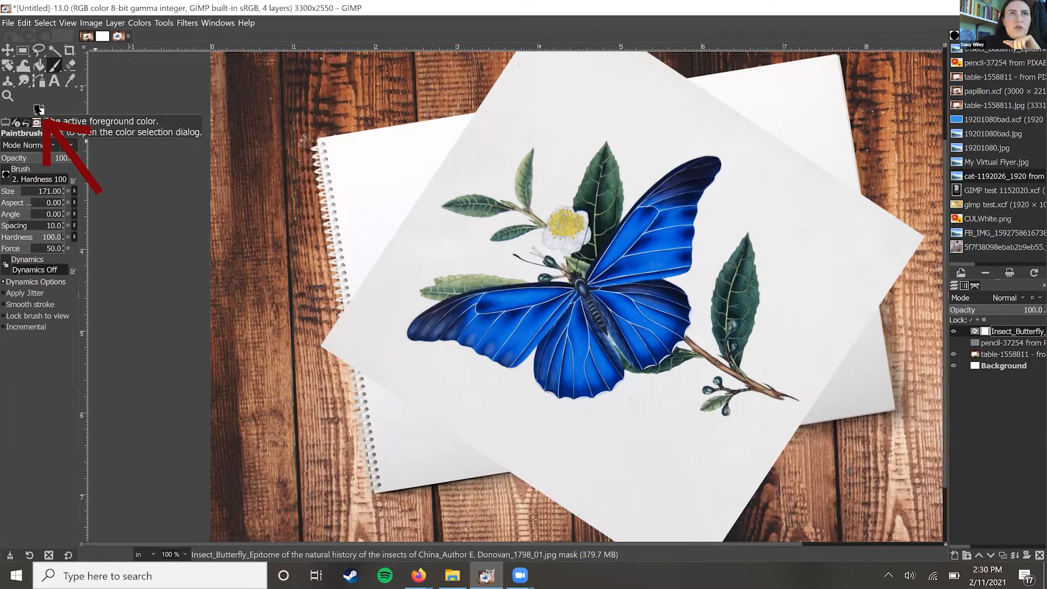
left_click(39, 110)
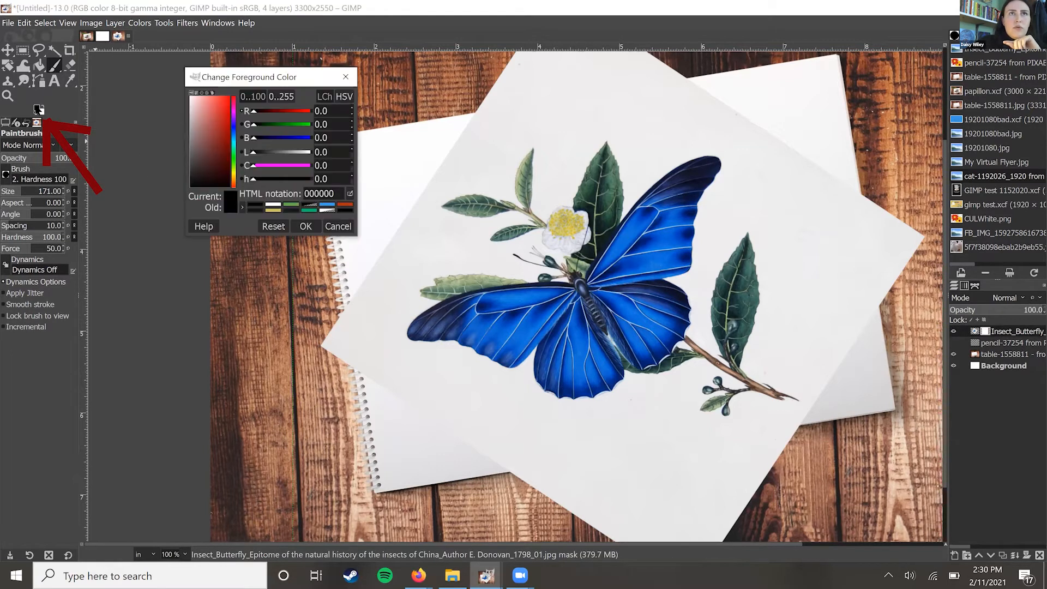
left_click_drag(195, 131, 161, 210)
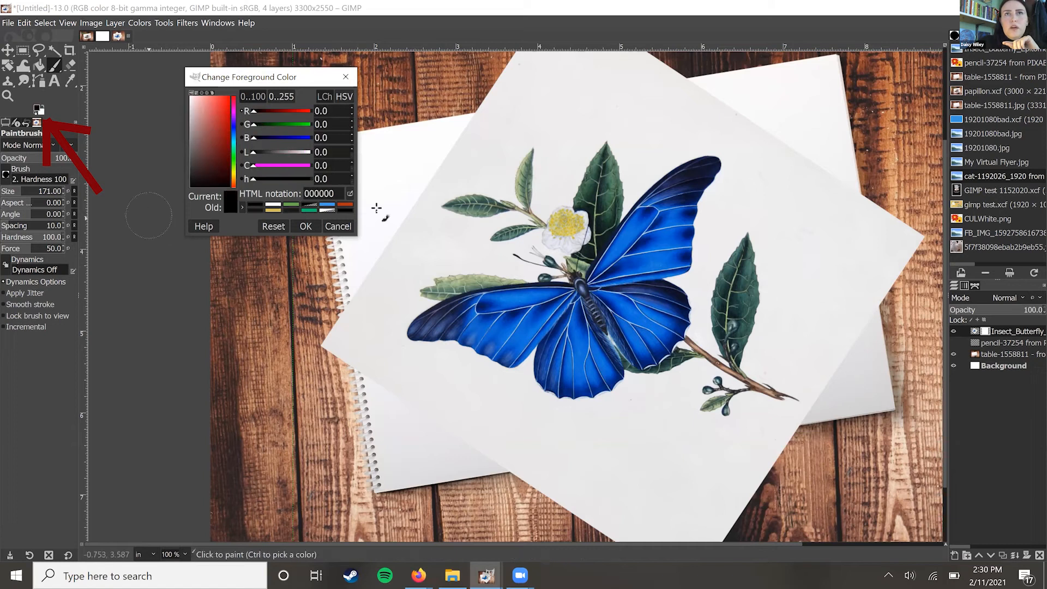
left_click(305, 228)
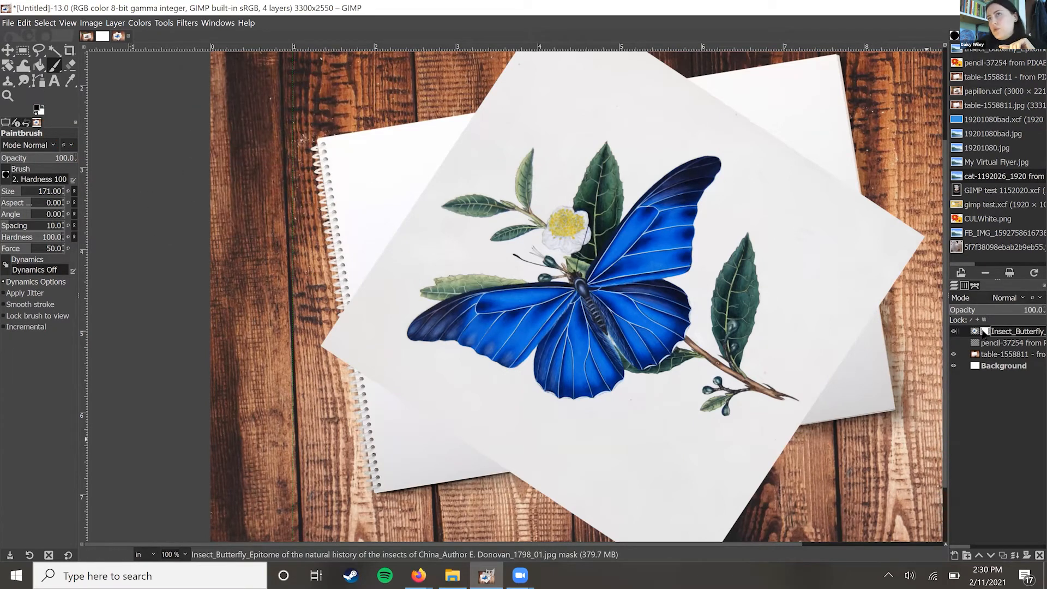
Step: Try painting a black stroke across the butterfly layer's image instead of its mask, and undo it
left_click(974, 332)
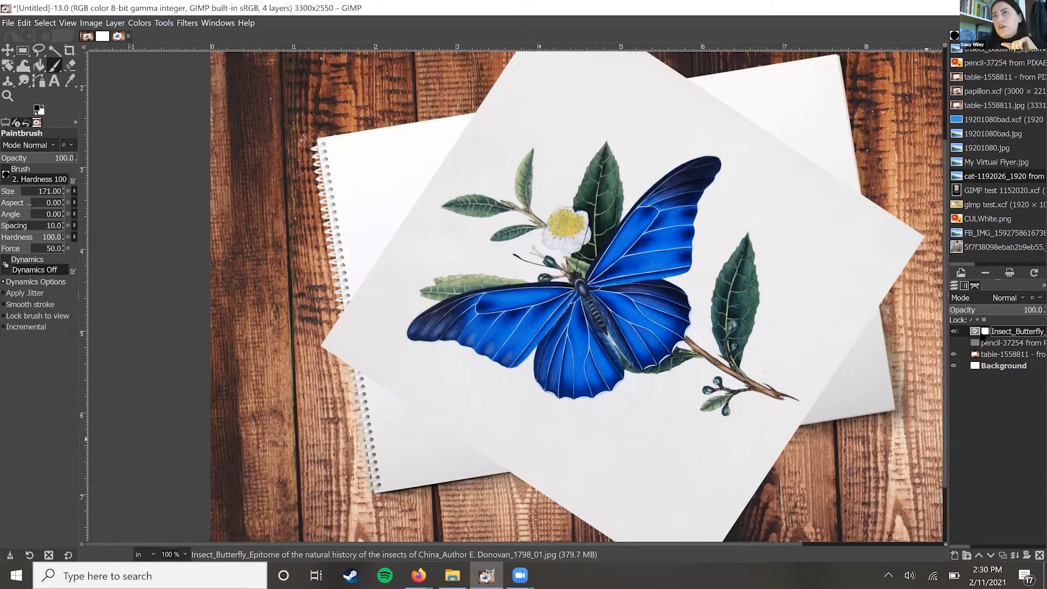
left_click_drag(308, 298, 866, 298)
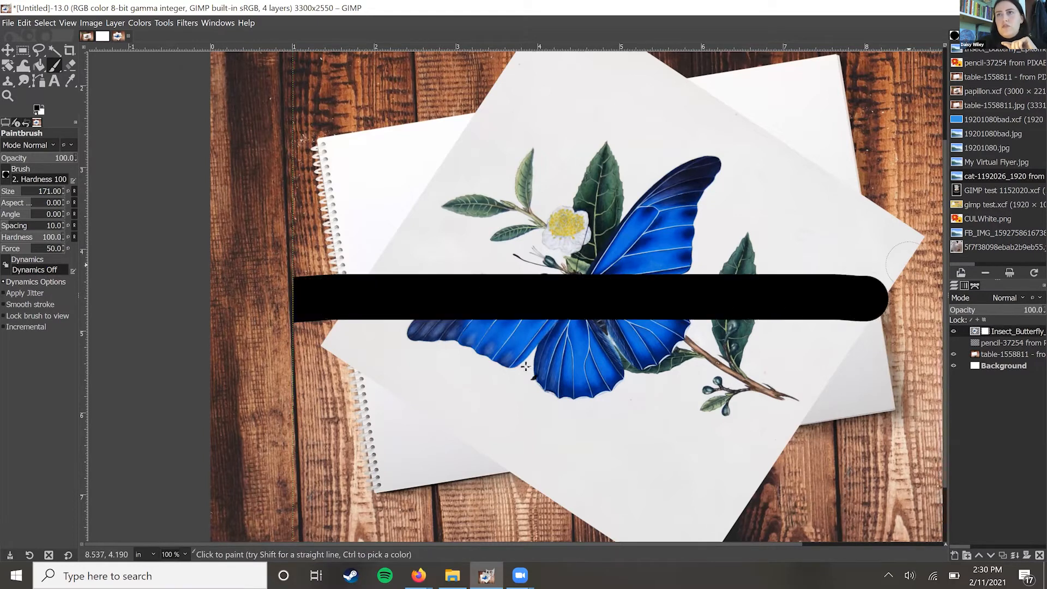
key("ctrl+z")
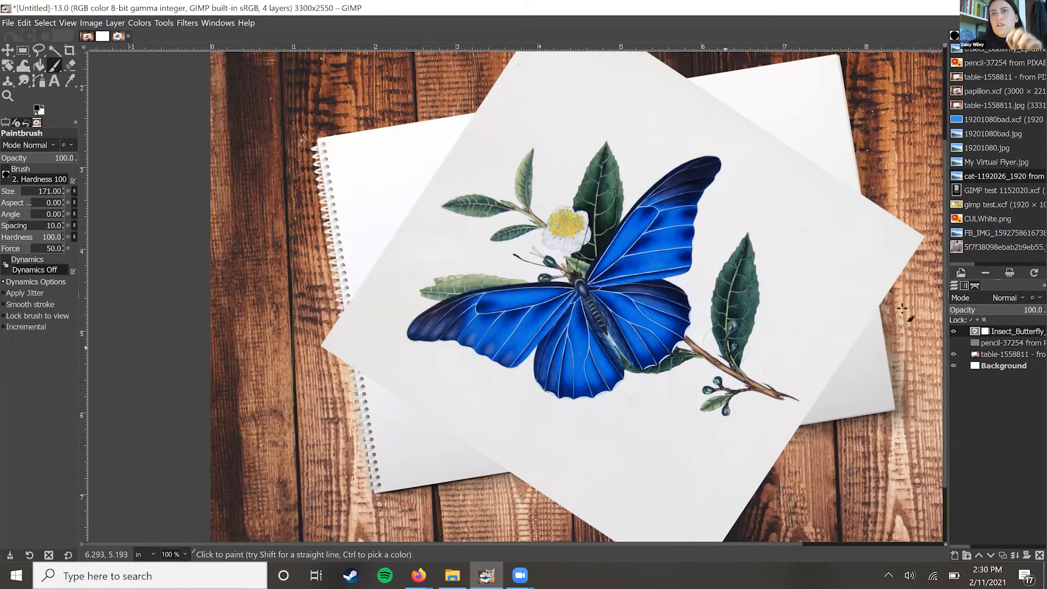
Step: On the butterfly layer's mask, paint black over the butterfly paper's left corner and lower edge to hide them
left_click(985, 332)
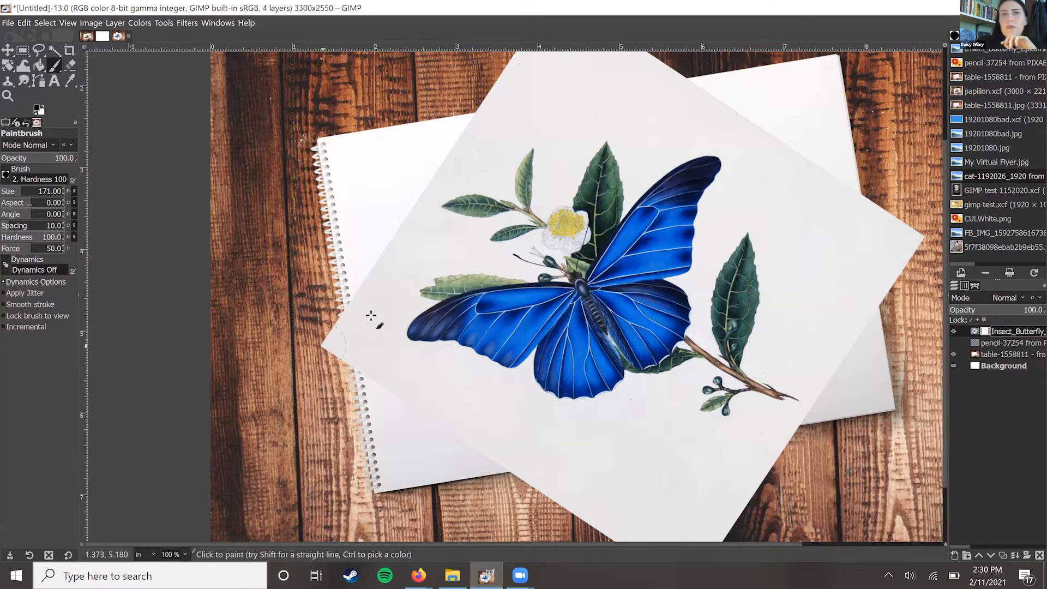
mouse_move(333, 332)
left_mouse_down()
mouse_move(373, 384)
mouse_move(347, 333)
mouse_move(458, 431)
mouse_move(446, 428)
mouse_move(552, 482)
mouse_move(480, 467)
mouse_move(659, 529)
mouse_move(616, 532)
mouse_move(720, 552)
mouse_move(822, 519)
mouse_move(526, 507)
mouse_move(748, 490)
left_mouse_up()
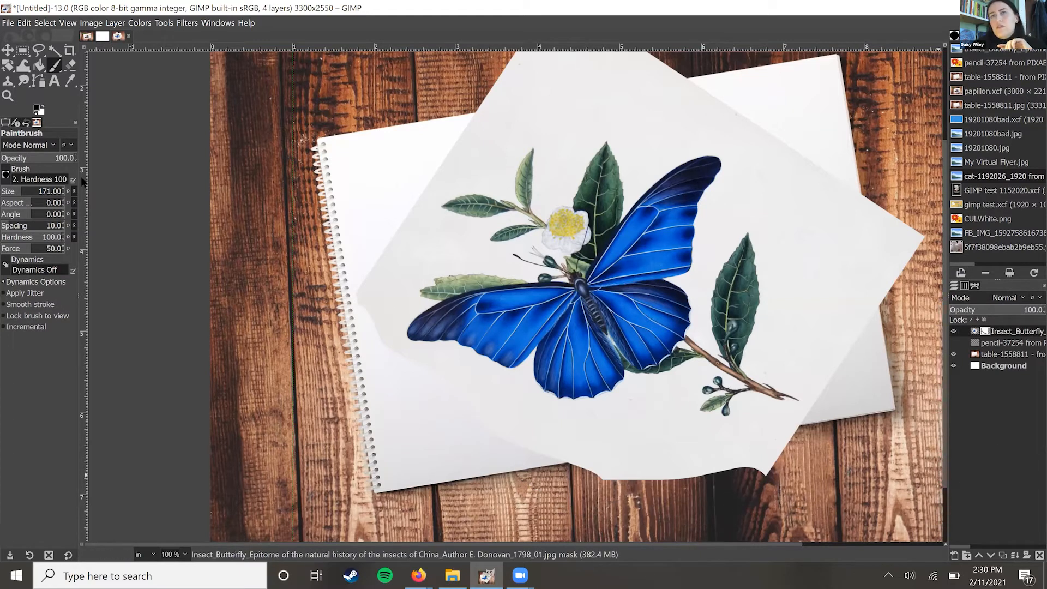
Step: Swap the foreground color to white, try painting the hidden left corner back on the mask, and undo the stroke
left_click(45, 109)
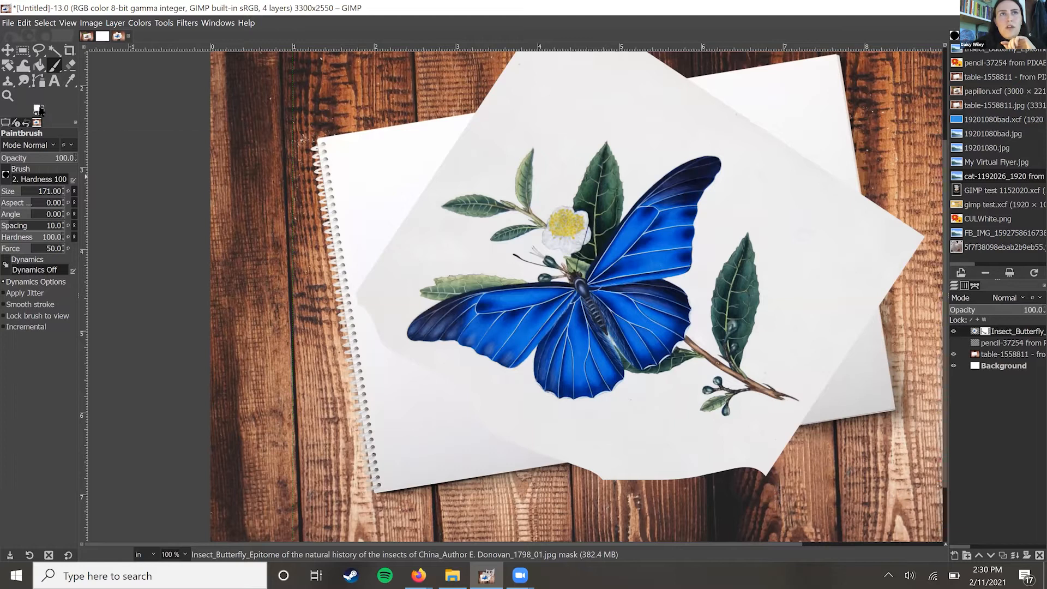
left_click_drag(428, 424, 467, 439)
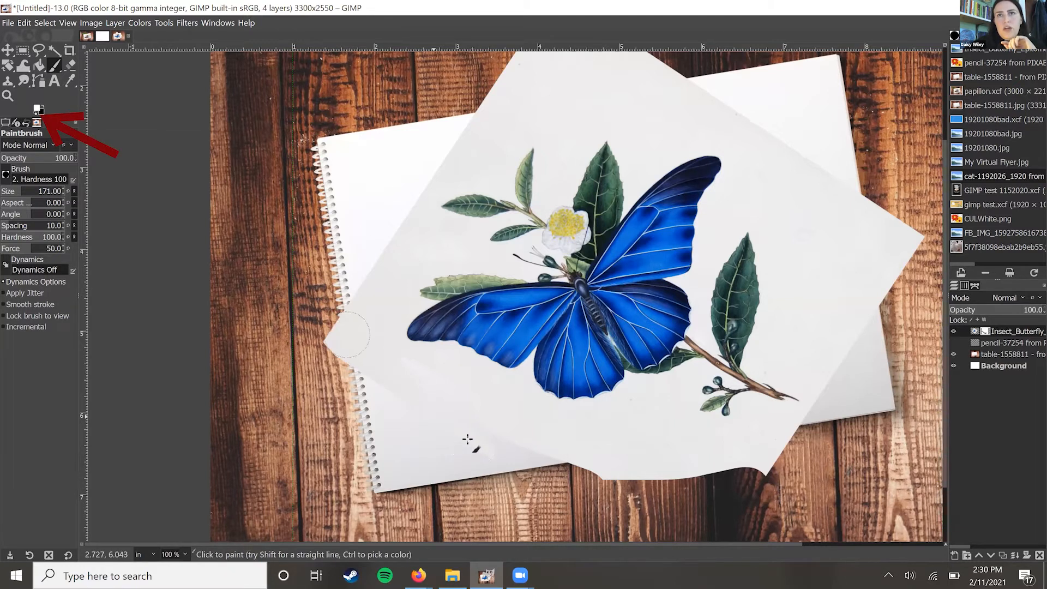
key("ctrl+z")
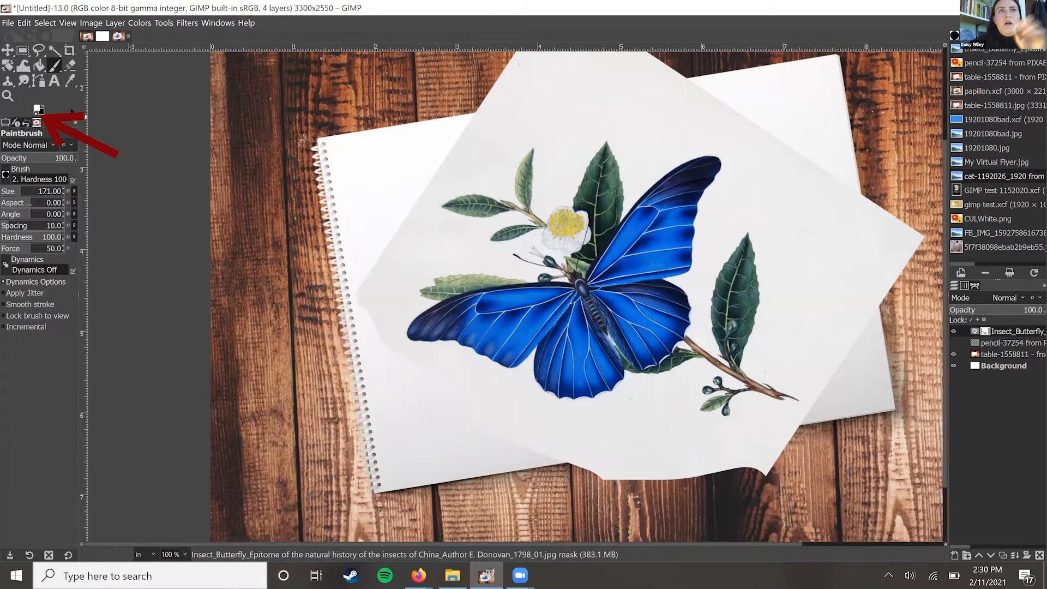
Step: Switch the foreground color back to black, try painting away the butterfly paper's outer edges on the mask, and undo all mask strokes
left_click(38, 109)
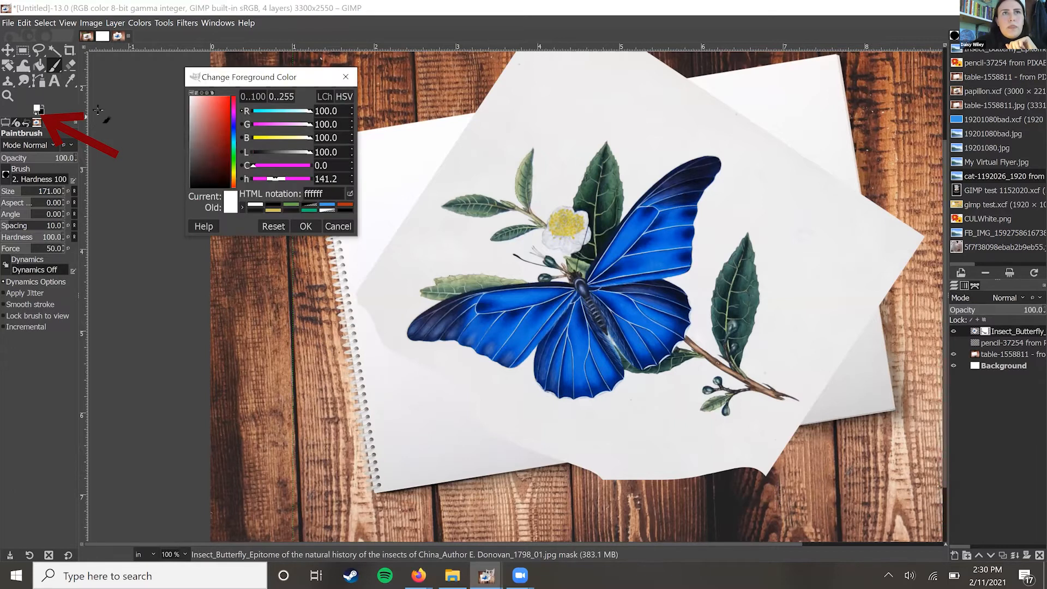
key("Escape")
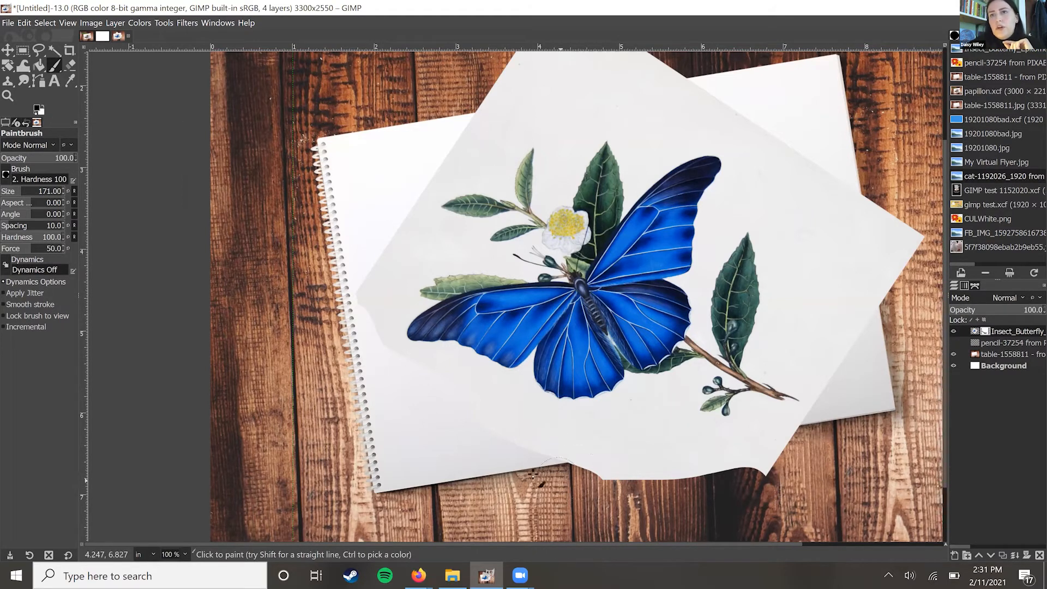
mouse_move(787, 454)
left_mouse_down()
mouse_move(562, 458)
mouse_move(532, 446)
left_mouse_up()
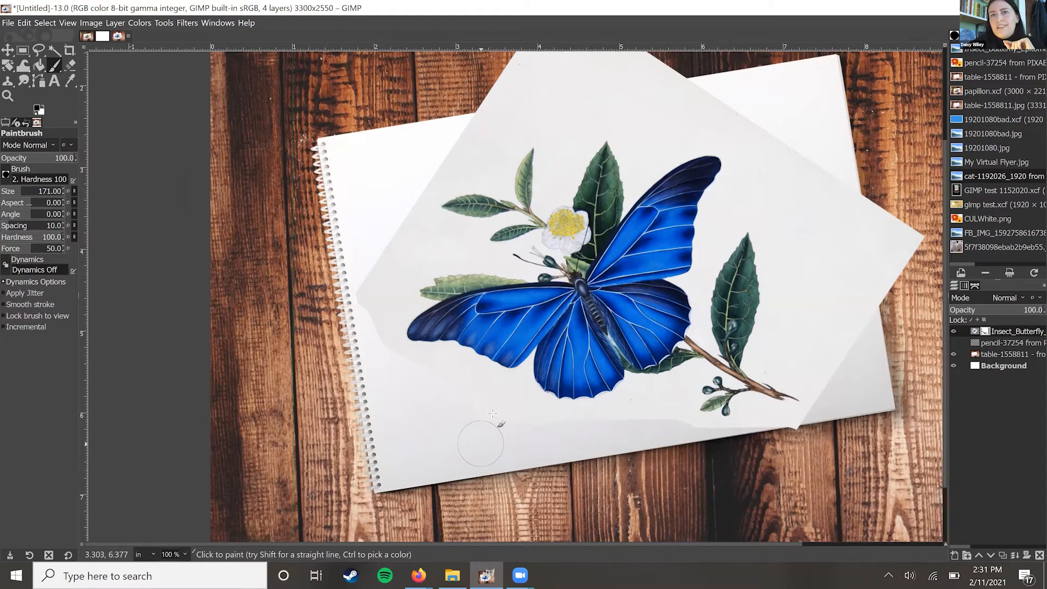
mouse_move(363, 294)
left_mouse_down()
mouse_move(403, 240)
mouse_move(443, 117)
mouse_move(515, 88)
left_mouse_up()
mouse_move(447, 45)
left_mouse_down()
mouse_move(791, 148)
mouse_move(849, 212)
mouse_move(866, 177)
mouse_move(922, 270)
mouse_move(854, 467)
left_mouse_up()
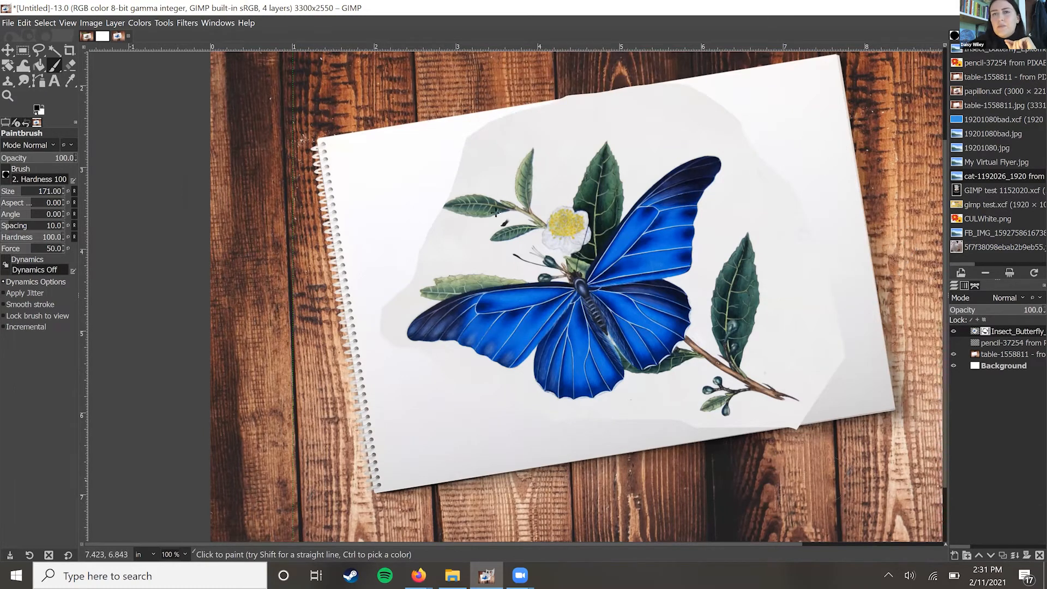
key("ctrl+z")
key("ctrl+z")
key("ctrl+z")
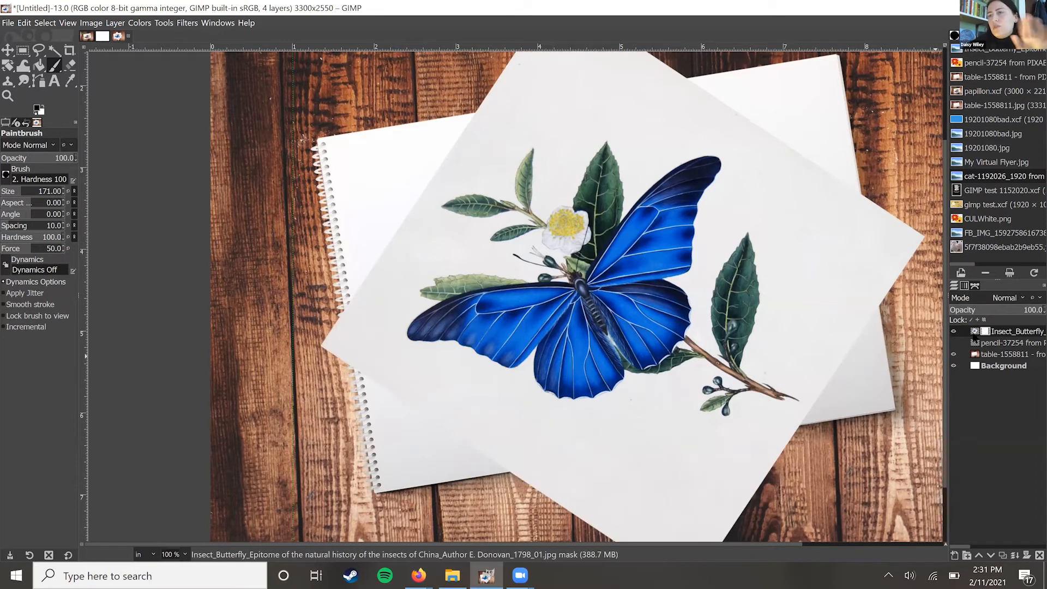
Step: On the butterfly layer's image rather than its mask, select the paper background around the butterfly and leaves with Fuzzy Select
left_click(974, 331)
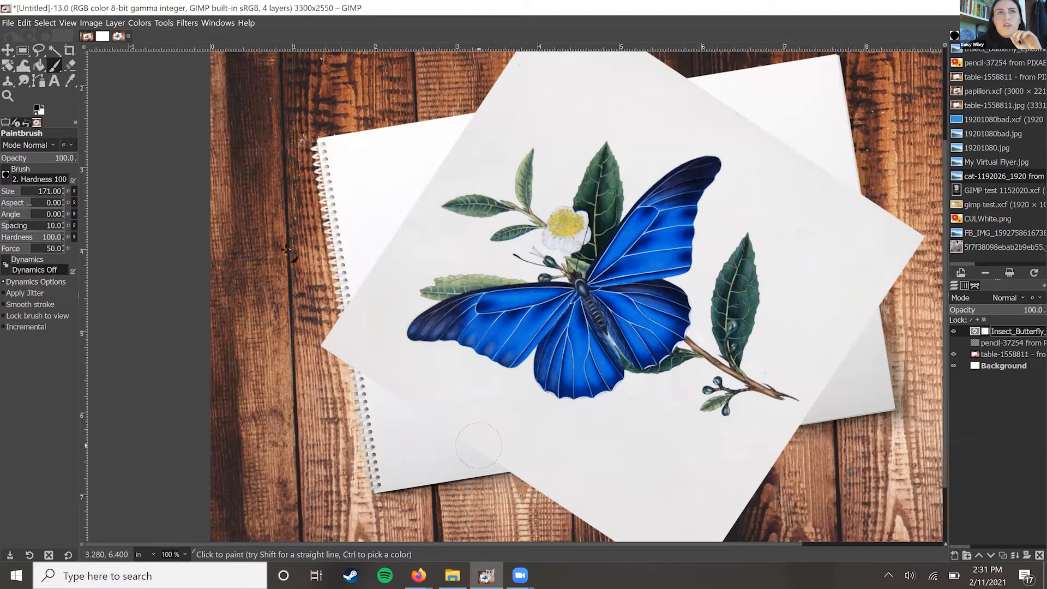
left_click(52, 51)
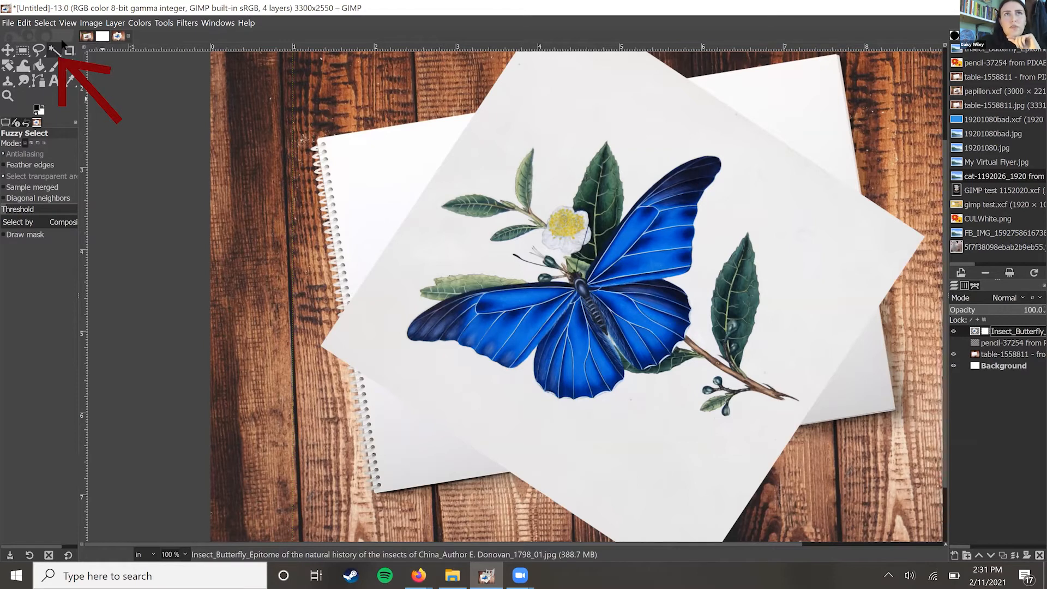
left_click(406, 292)
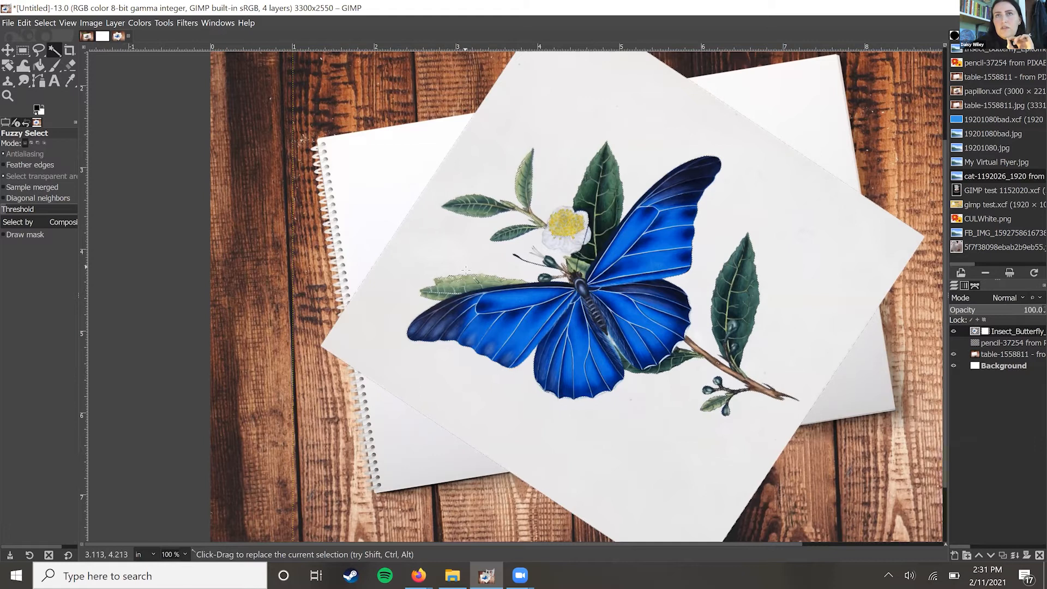
key("shift")
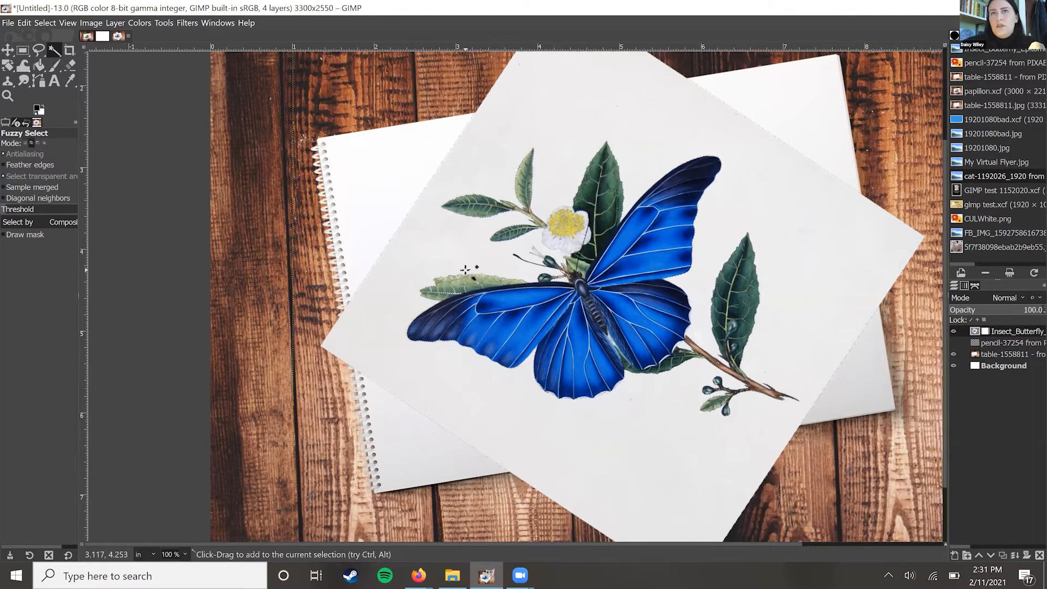
scroll(465, 268, "up", 2)
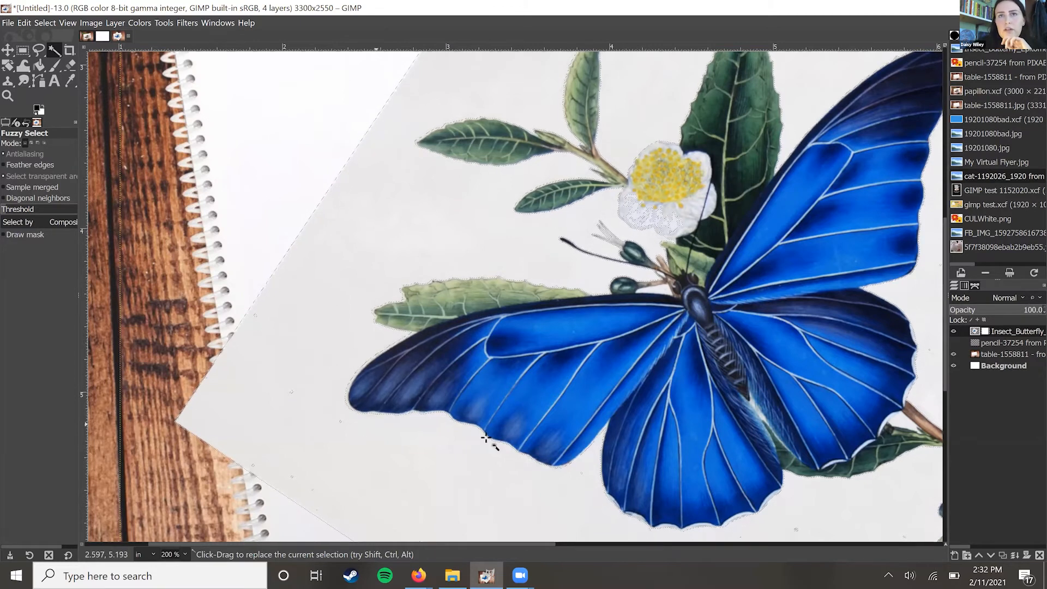
scroll(676, 390, "down", 9)
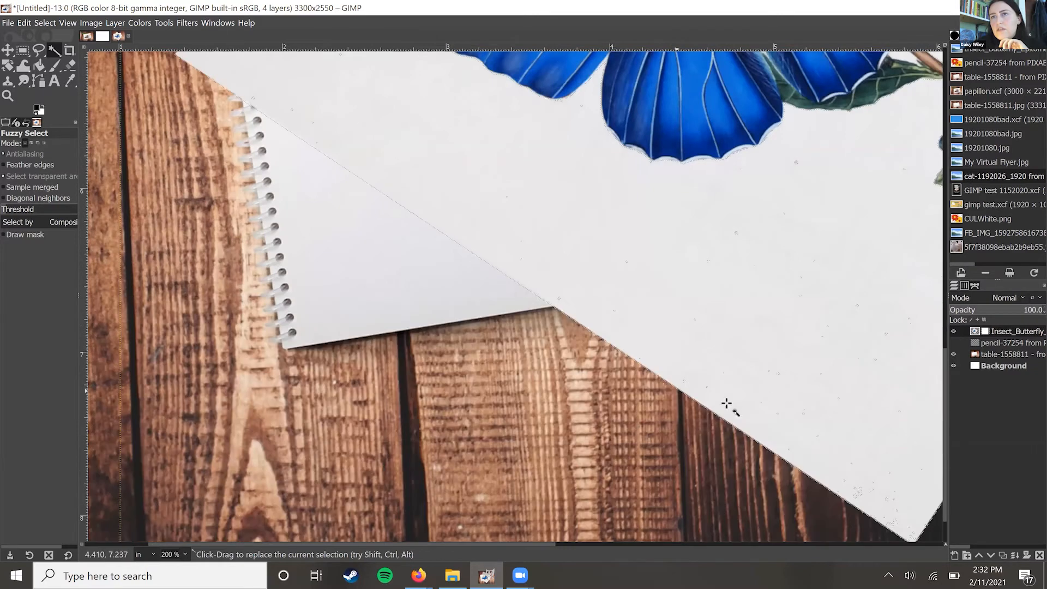
scroll(729, 404, "up", 7)
scroll(526, 351, "right", 10)
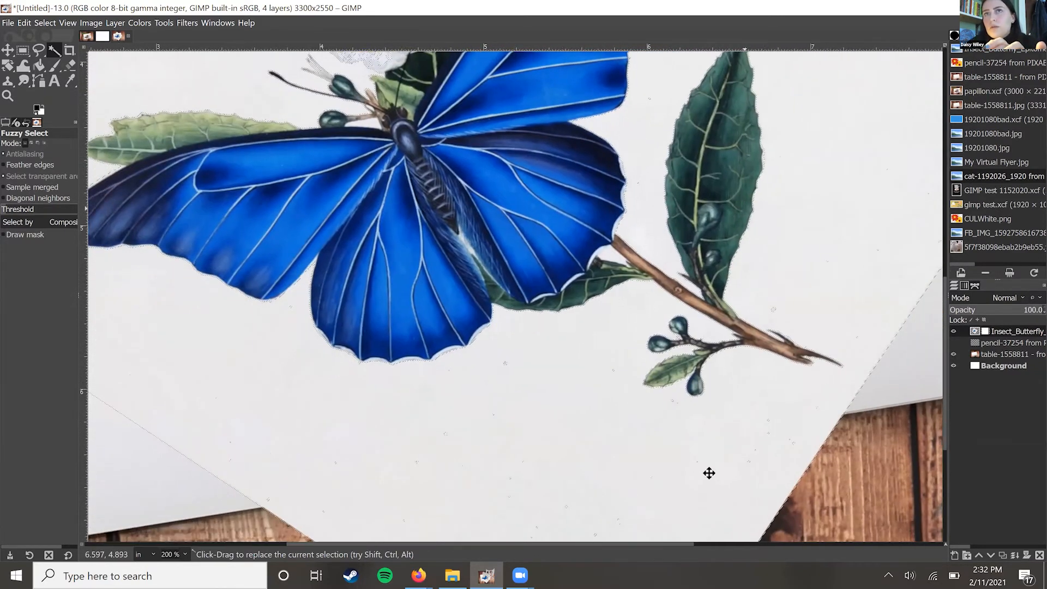
scroll(719, 476, "up", 6)
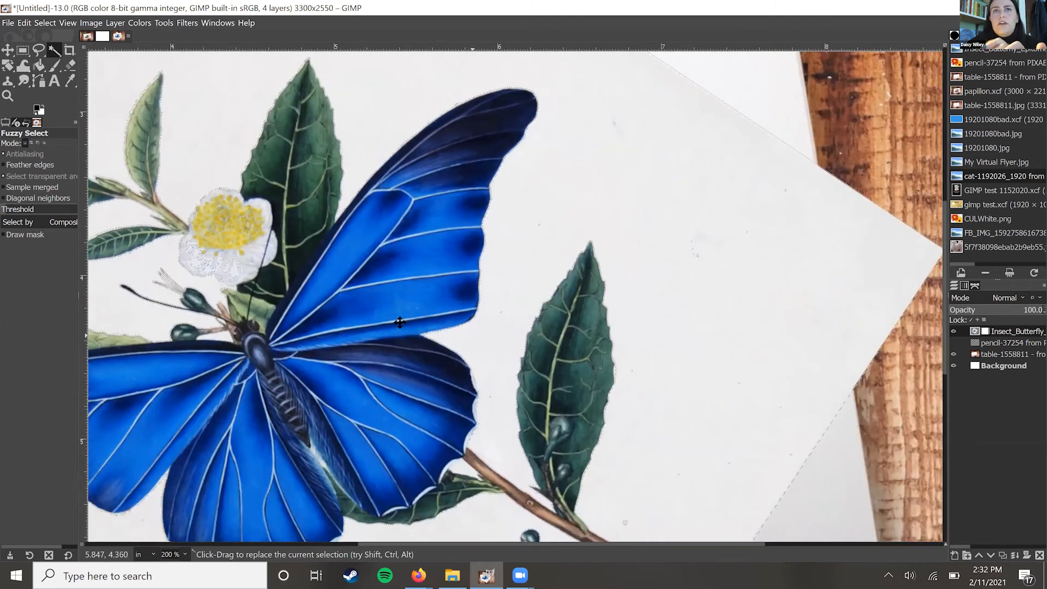
left_click_drag(401, 321, 723, 231)
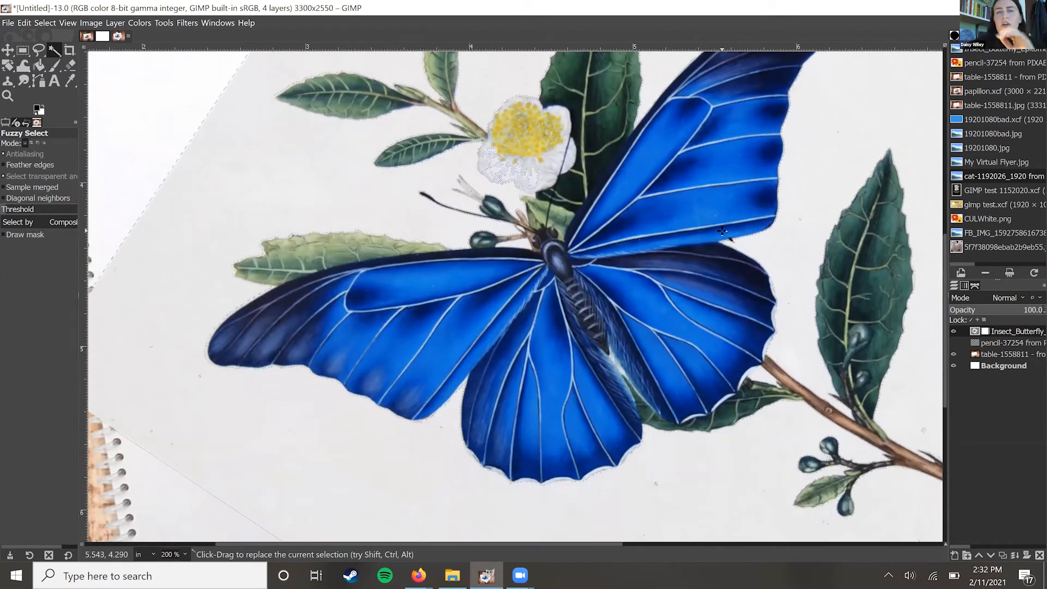
Step: Activate the butterfly layer's mask and paint black with the Paintbrush over the selected paper beside and below the left wings
left_click(984, 328)
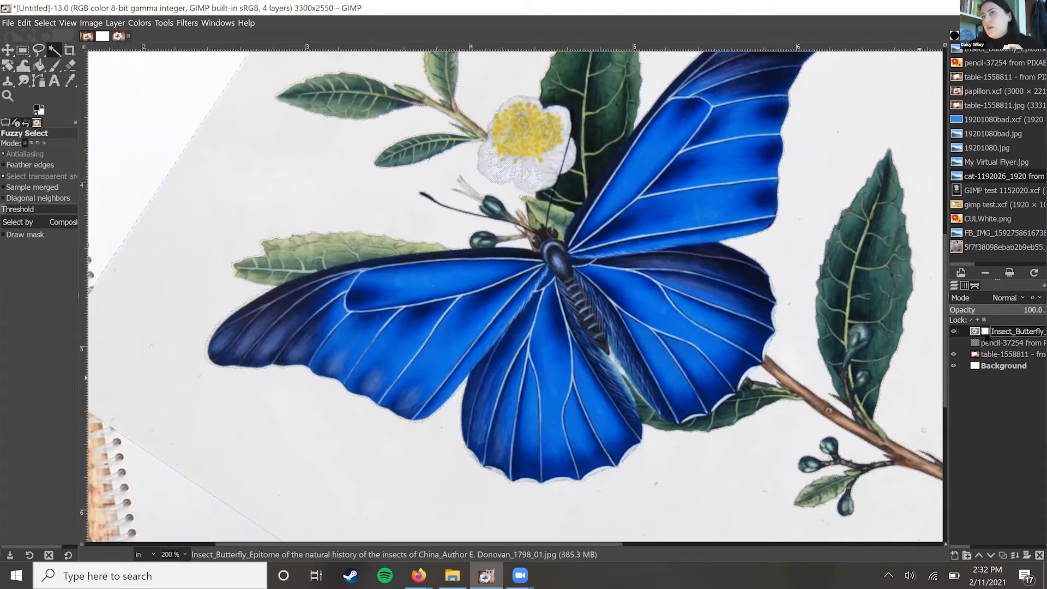
left_click(984, 332)
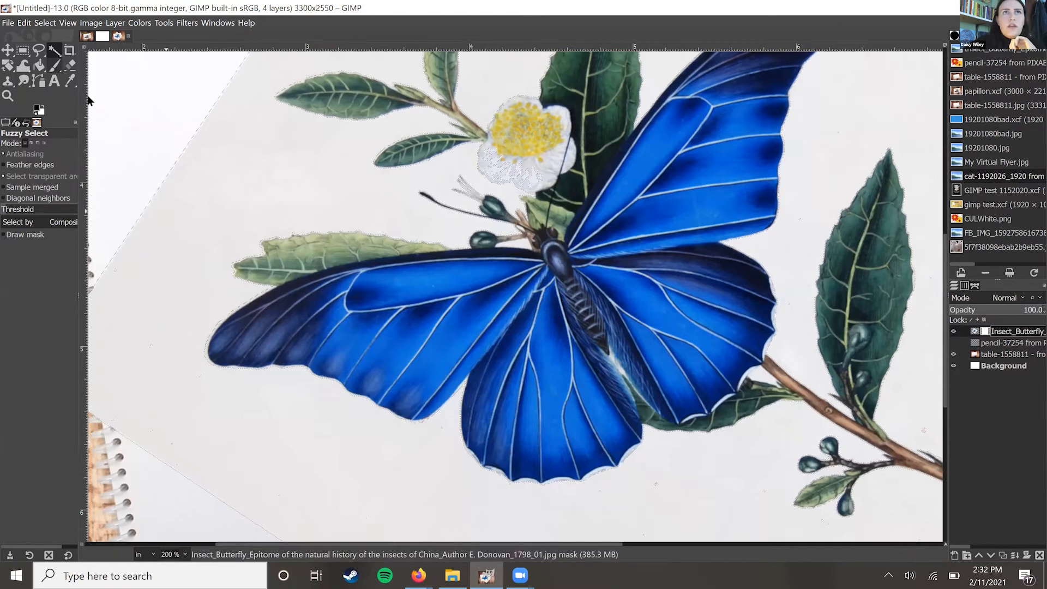
left_click(54, 65)
mouse_move(241, 272)
left_mouse_down()
mouse_move(121, 325)
mouse_move(139, 333)
mouse_move(82, 304)
left_mouse_up()
left_click(702, 504)
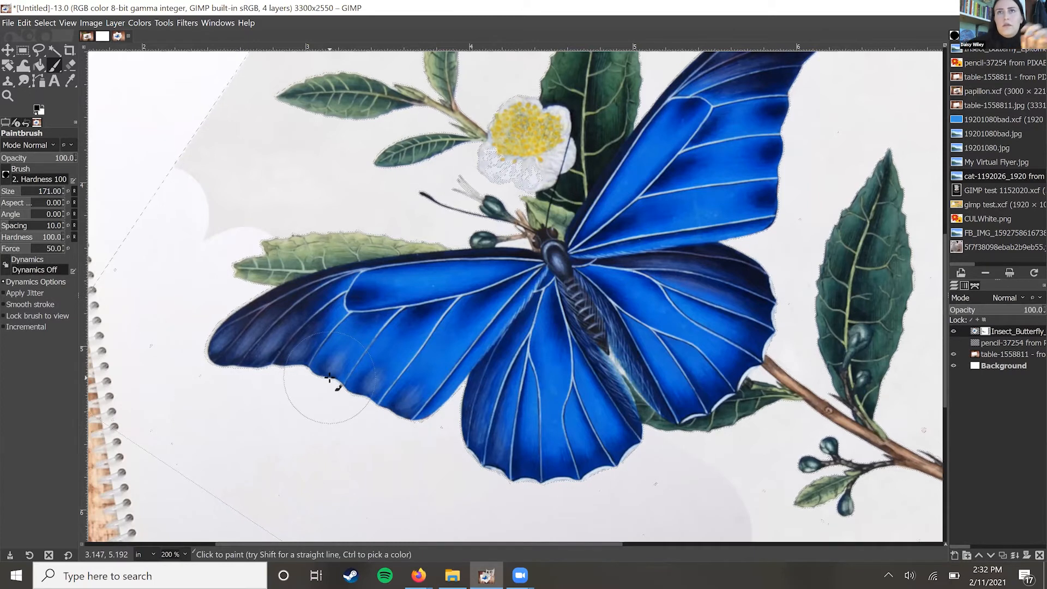
Step: Paint black on the mask over the paper's lower corner below the branch and the area right of the large right leaf
scroll(329, 377, "down", 1, "ctrl")
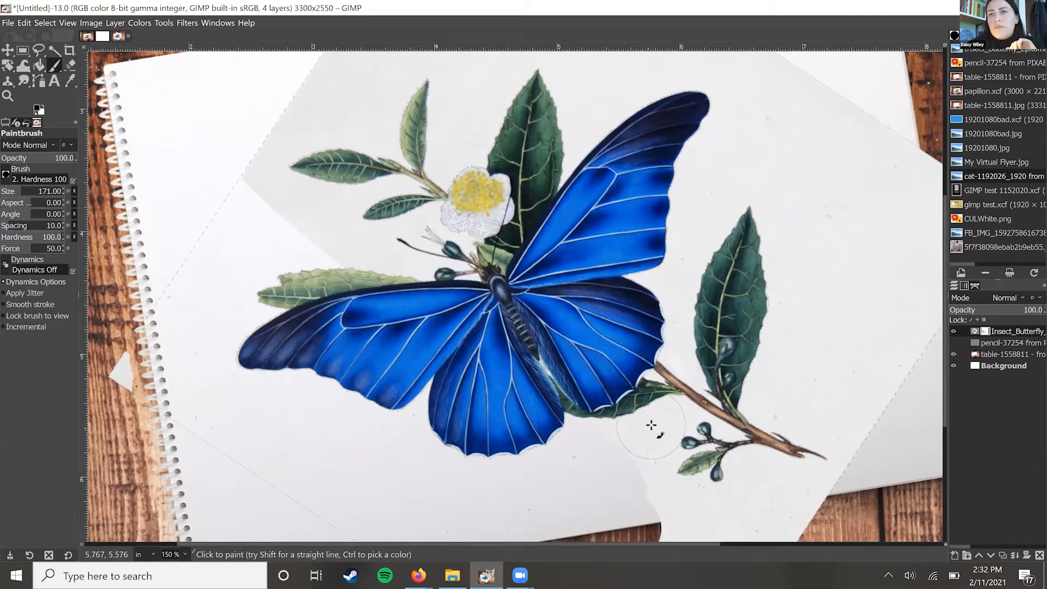
scroll(652, 428, "down", 2)
scroll(513, 372, "down", 2)
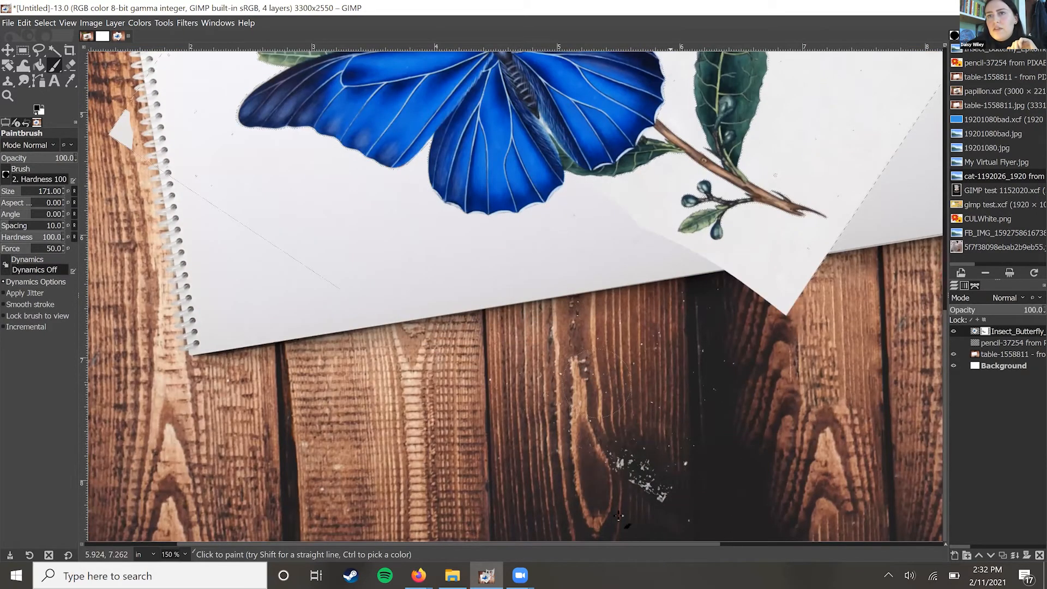
scroll(835, 488, "up", 2)
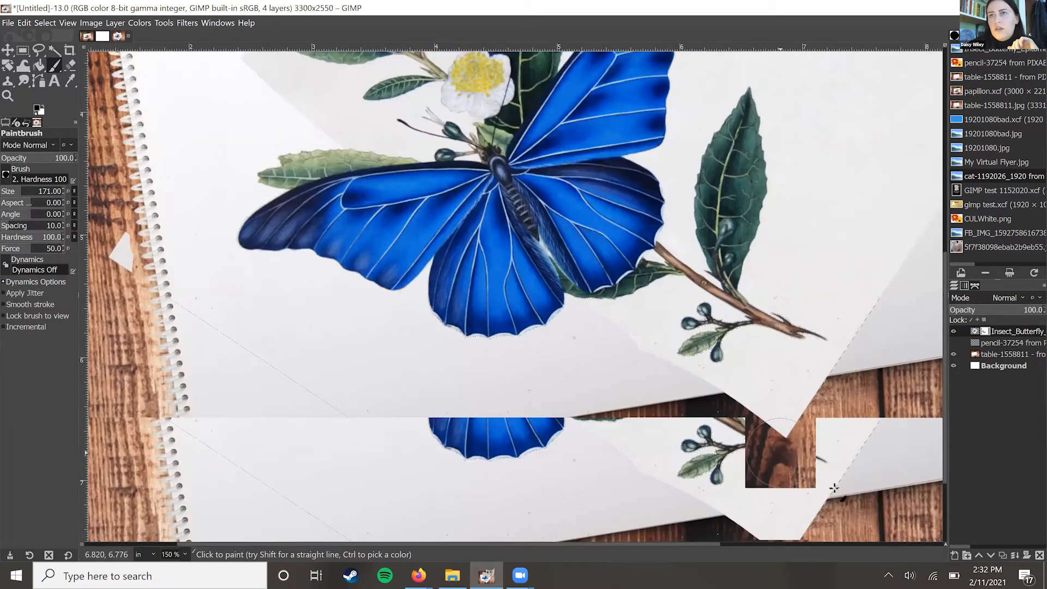
scroll(796, 434, "up", 2)
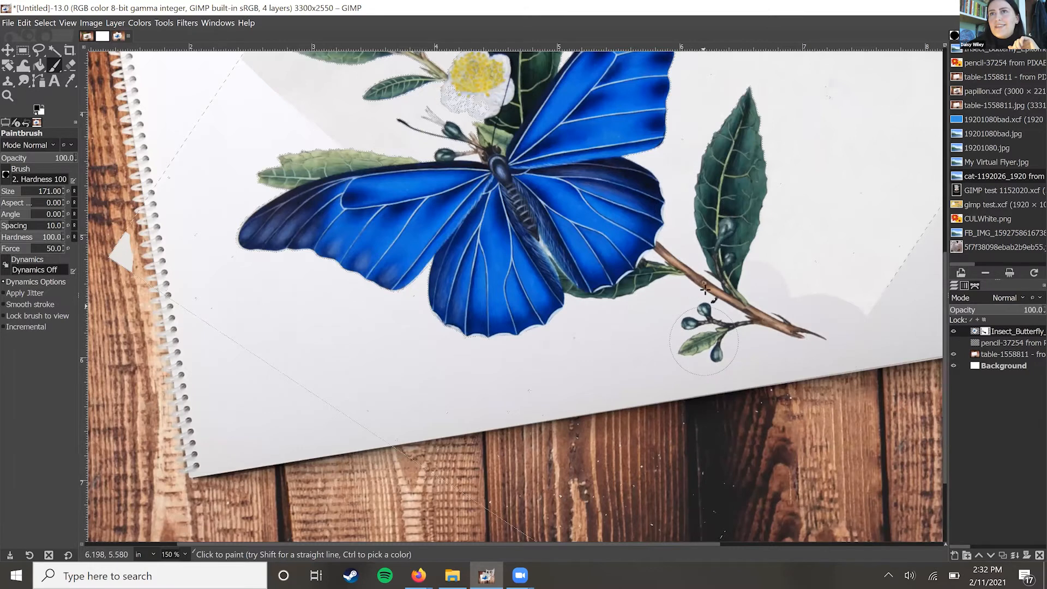
scroll(769, 240, "up", 2)
mouse_move(762, 225)
left_mouse_down()
mouse_move(778, 145)
mouse_move(796, 215)
mouse_move(892, 401)
left_mouse_up()
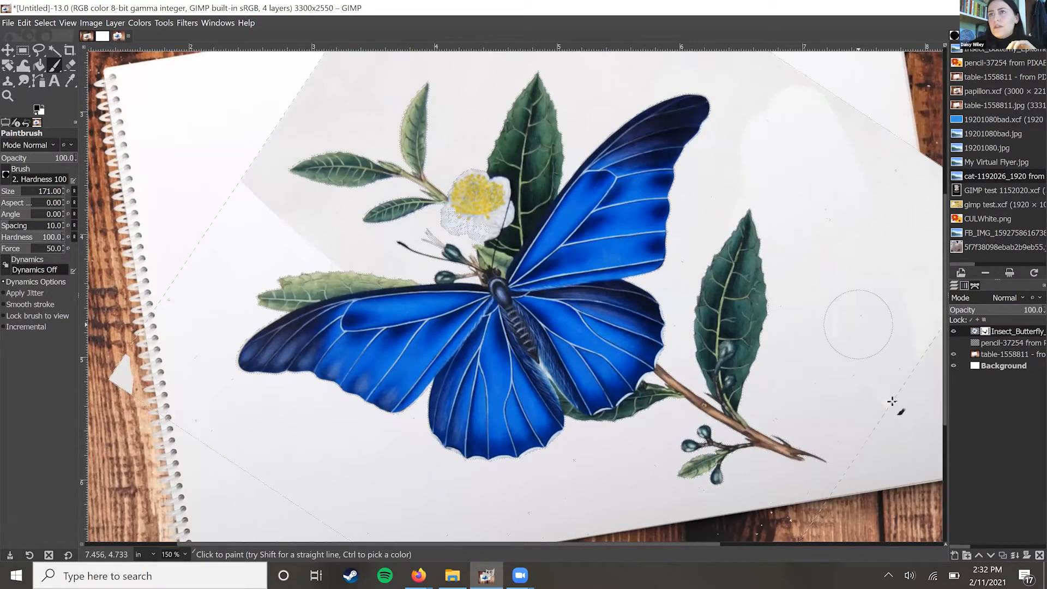
scroll(892, 401, "up", 2)
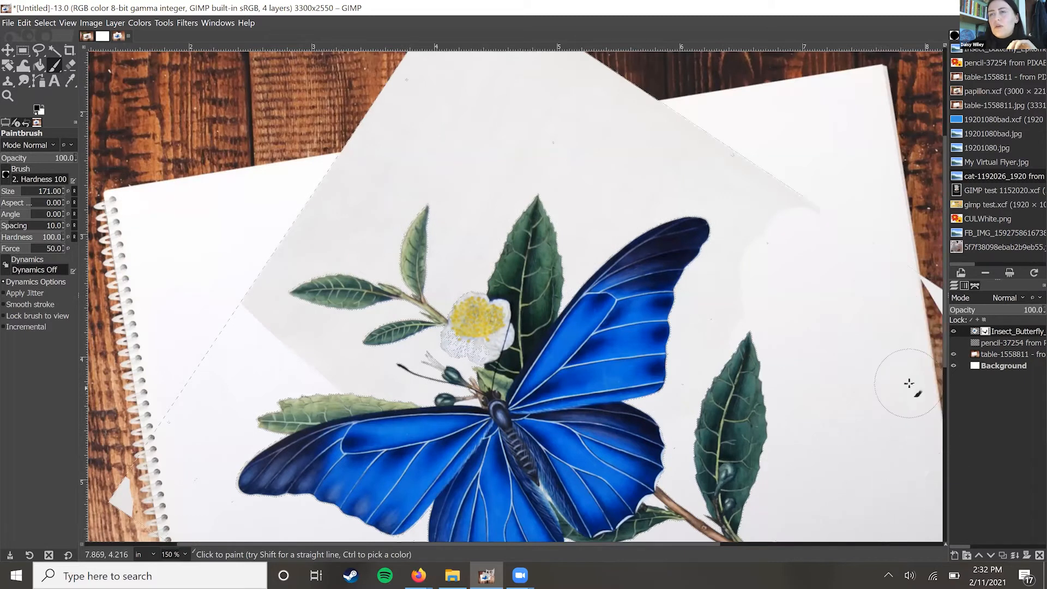
Step: Mask out the paper's right corner, the area above the right wing, and most of its top corner with black strokes
key("1")
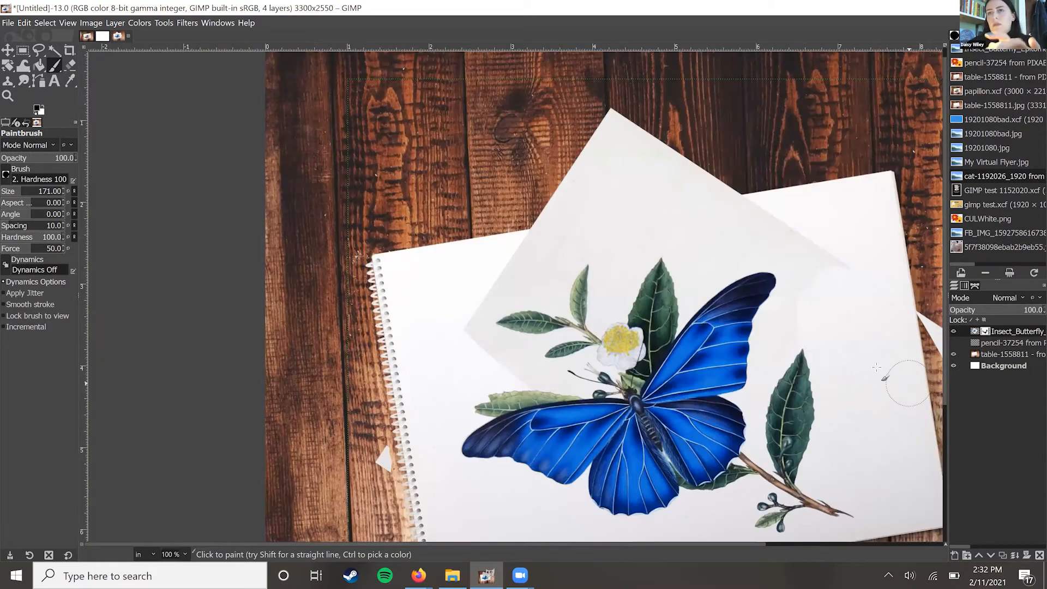
scroll(716, 316, "right", 3)
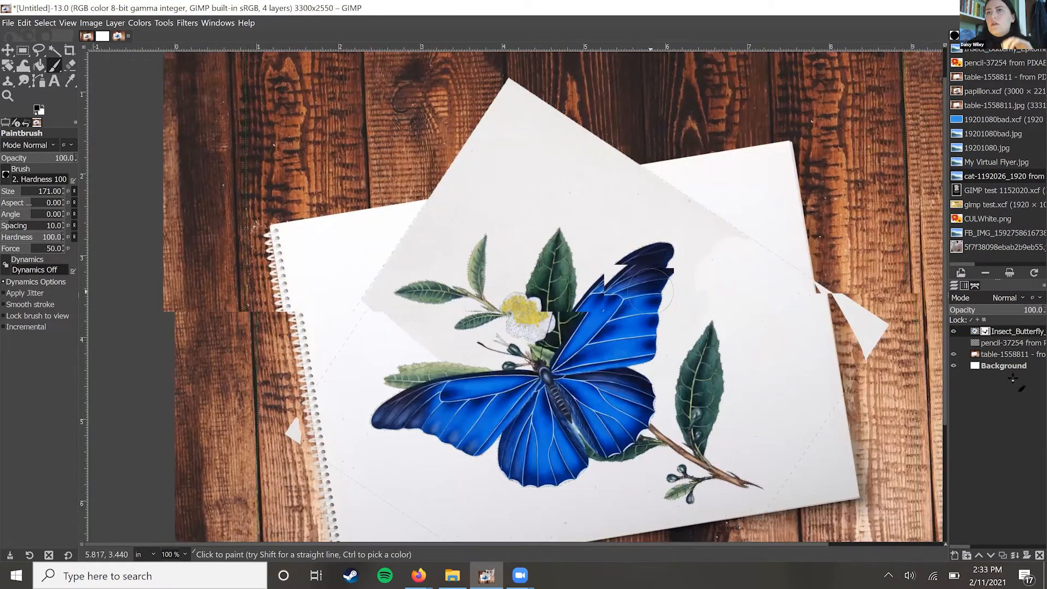
scroll(841, 329, "down", 1)
left_click_drag(704, 247, 742, 242)
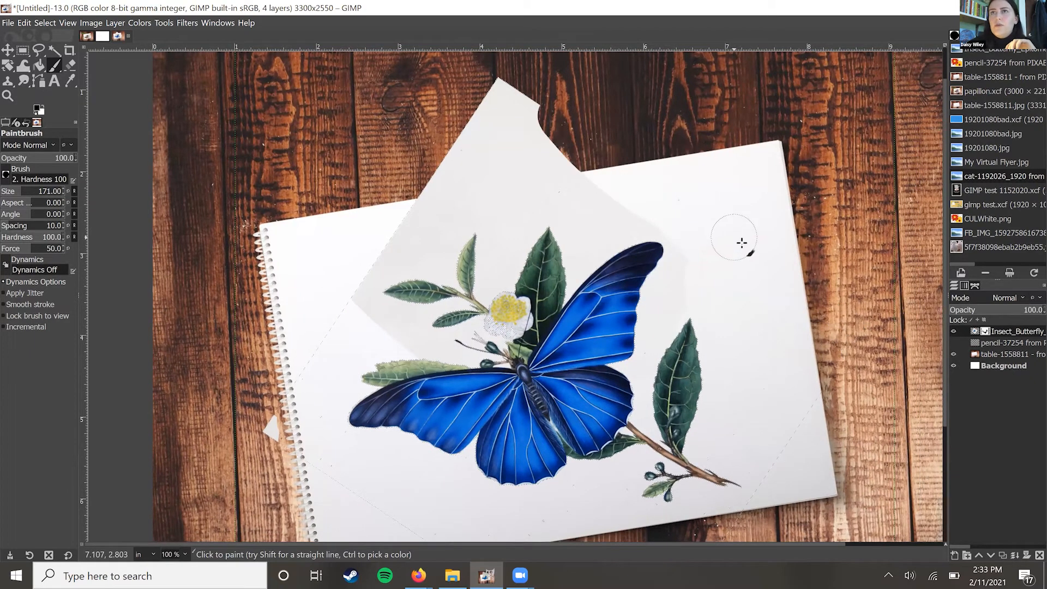
mouse_move(696, 287)
left_mouse_down()
mouse_move(633, 239)
mouse_move(650, 255)
left_mouse_up()
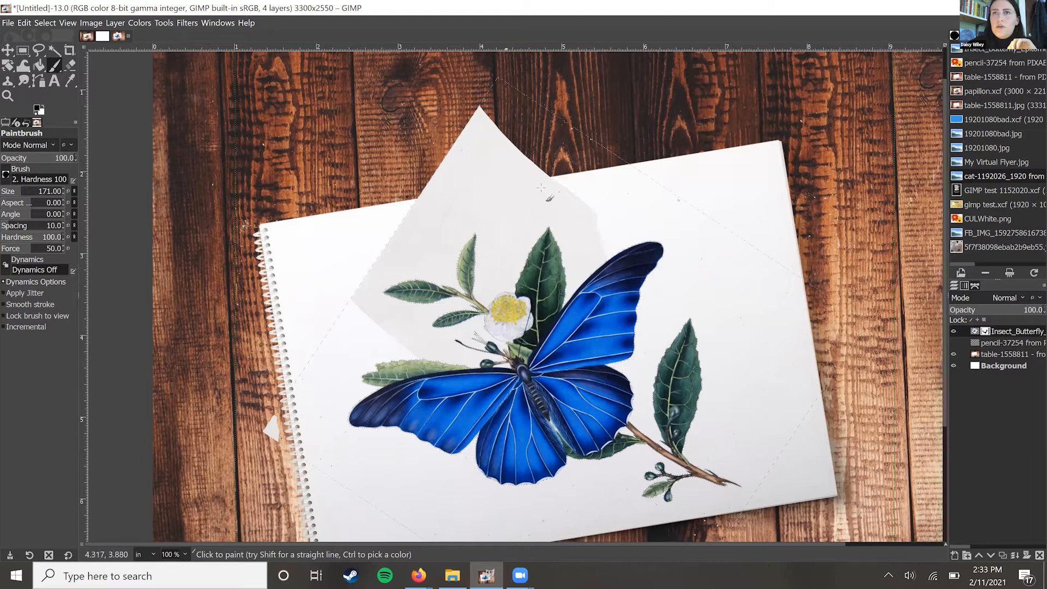
mouse_move(580, 264)
left_mouse_down()
mouse_move(527, 178)
mouse_move(471, 126)
mouse_move(560, 201)
mouse_move(572, 237)
left_mouse_up()
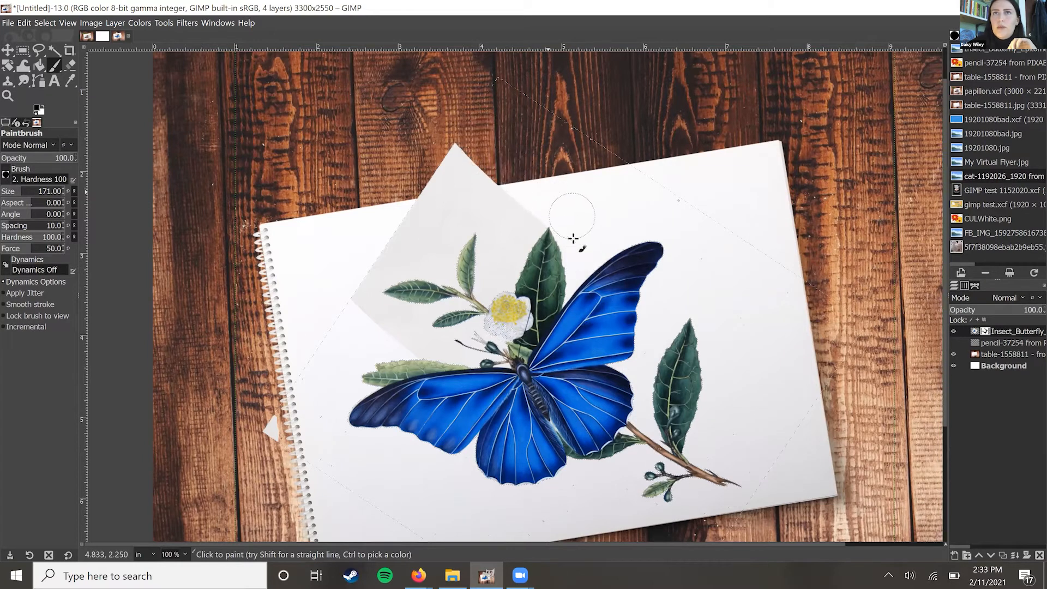
mouse_move(491, 169)
left_mouse_down()
mouse_move(470, 162)
mouse_move(414, 198)
left_mouse_up()
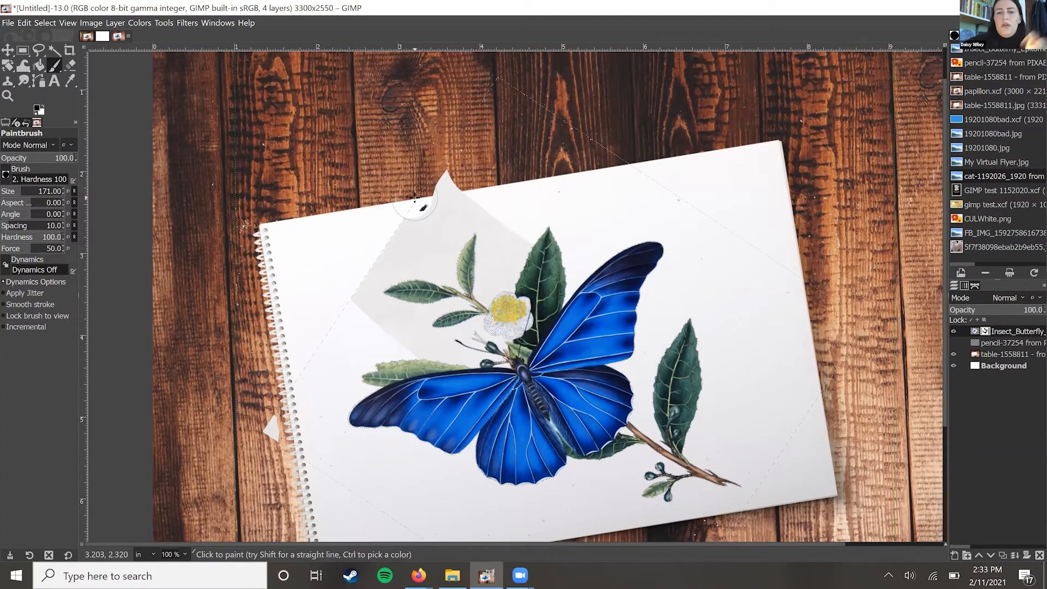
Step: Undo a trial stroke beside the flower and paint black over the paper around the upper-left leaves and remaining top corner
scroll(415, 199, "up", 1)
mouse_move(528, 273)
left_mouse_down()
mouse_move(535, 396)
mouse_move(584, 437)
left_mouse_up()
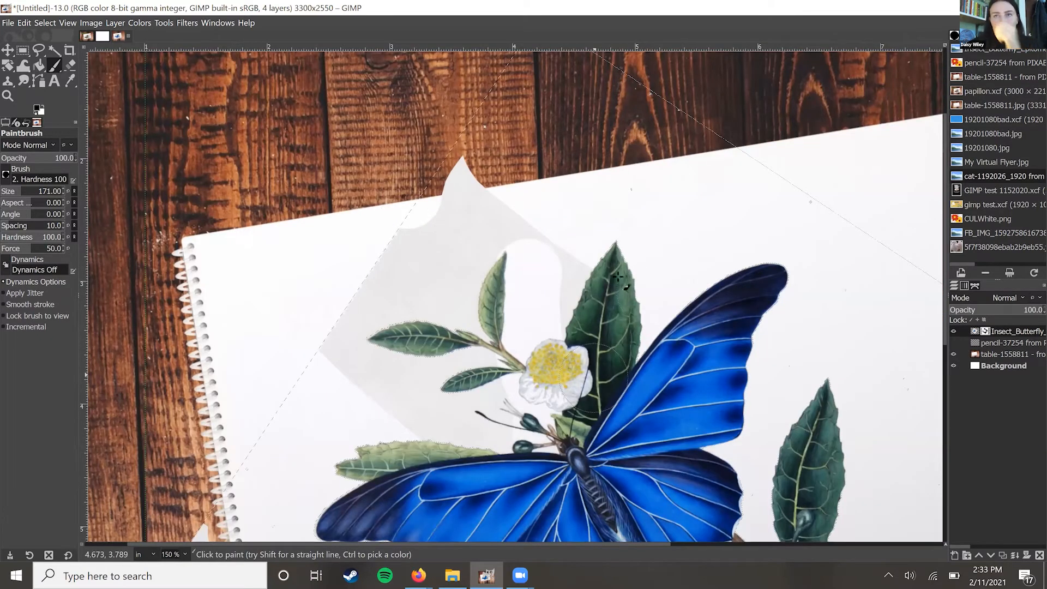
key("ctrl+z")
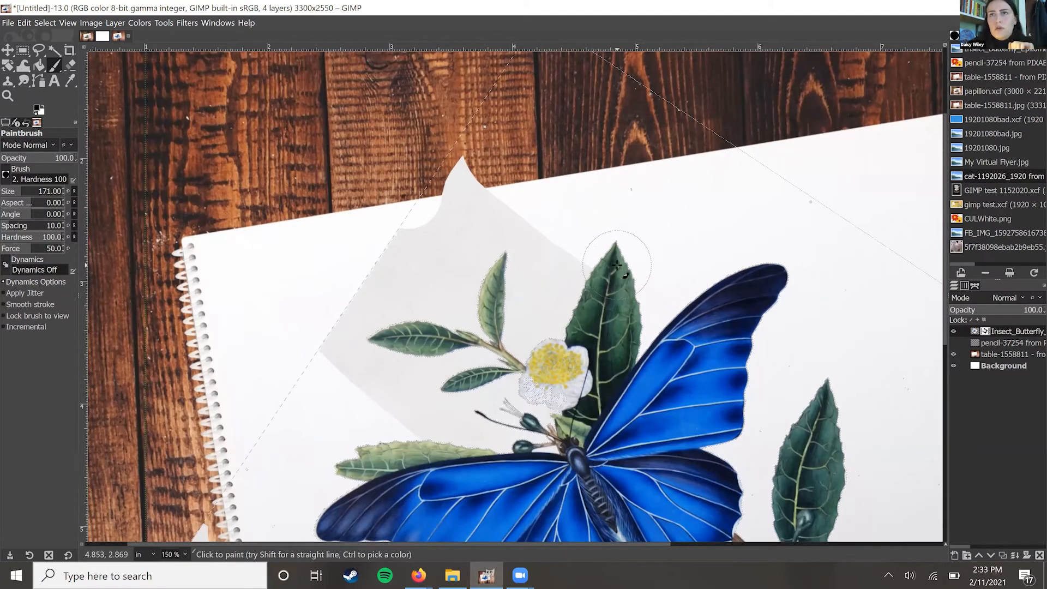
mouse_move(532, 229)
left_mouse_down()
mouse_move(470, 193)
mouse_move(440, 194)
mouse_move(346, 306)
mouse_move(309, 390)
mouse_move(467, 246)
mouse_move(489, 246)
mouse_move(368, 420)
mouse_move(443, 346)
mouse_move(598, 285)
mouse_move(527, 280)
mouse_move(458, 322)
left_mouse_up()
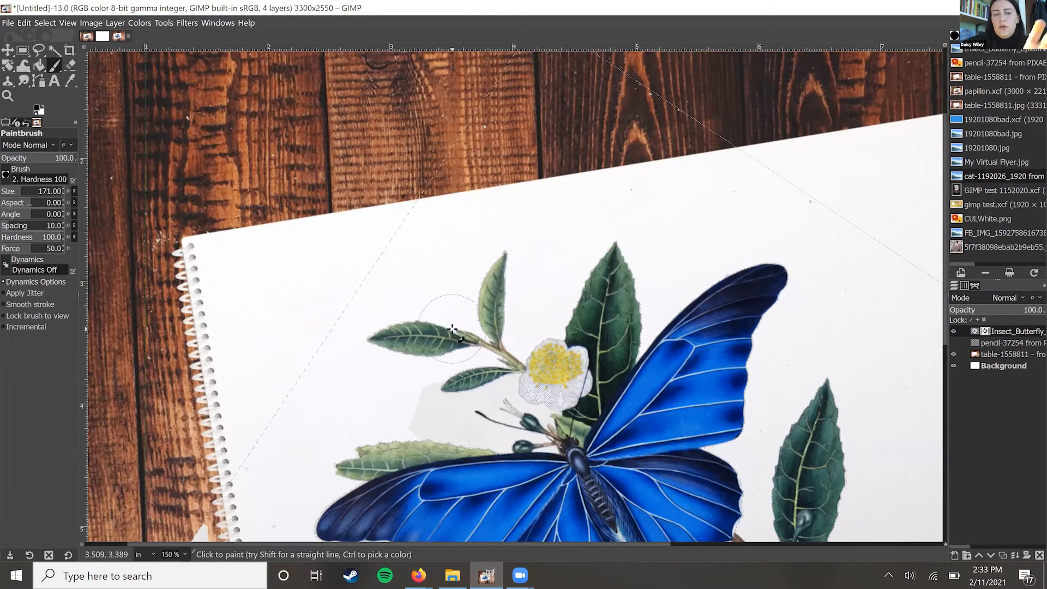
Step: Undo the last stray mask stroke and paint black over the leftover paper between the small left leaves and the left wing
scroll(451, 329, "up", 1)
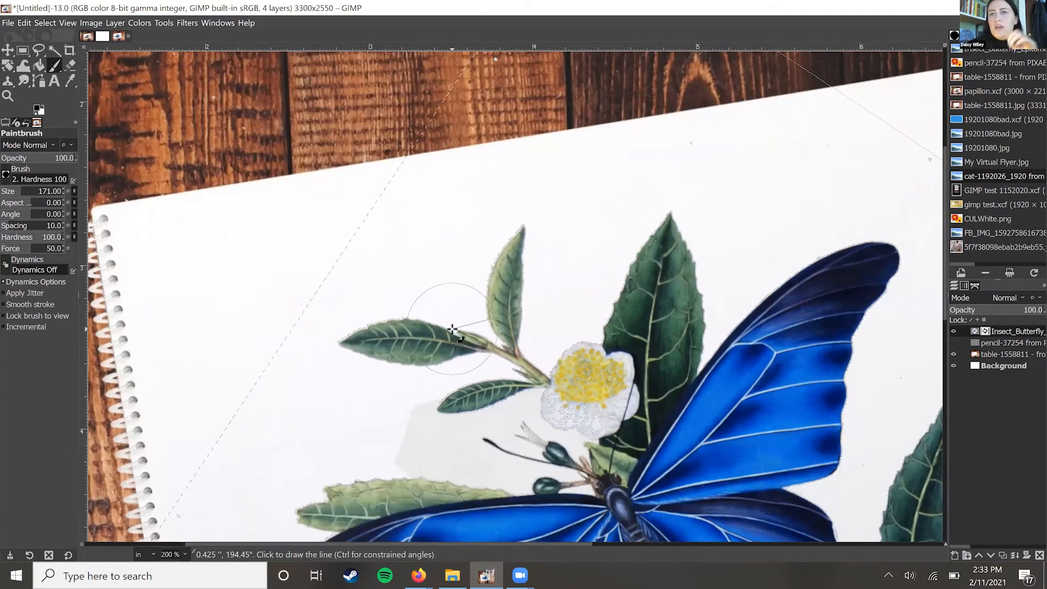
scroll(452, 329, "up", 1)
scroll(452, 329, "down", 3)
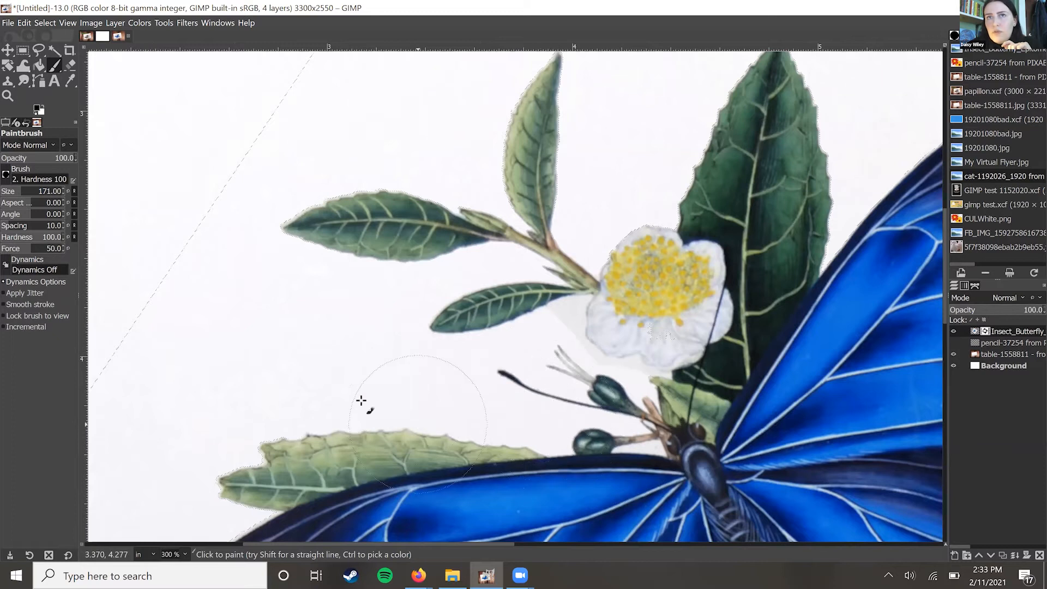
key("ctrl+z")
mouse_move(398, 277)
left_mouse_down()
mouse_move(528, 496)
mouse_move(509, 360)
mouse_move(483, 355)
mouse_move(596, 470)
mouse_move(518, 403)
mouse_move(388, 333)
left_mouse_up()
scroll(448, 315, "down", 10)
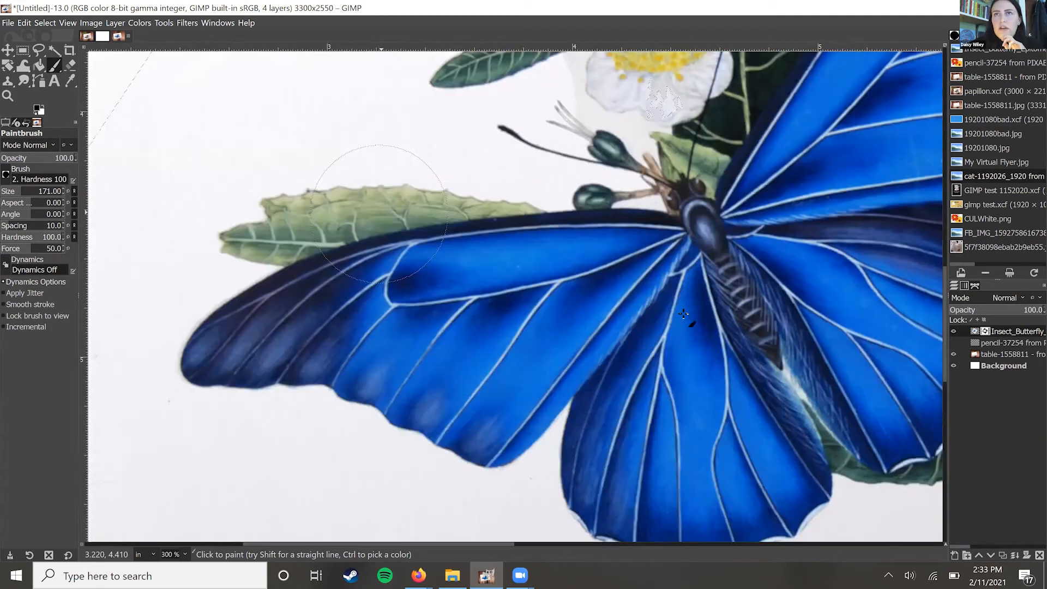
Step: Try painting black over the leftover paper below the flower, and undo the stroke
scroll(474, 315, "up", 3)
scroll(540, 312, "up", 7)
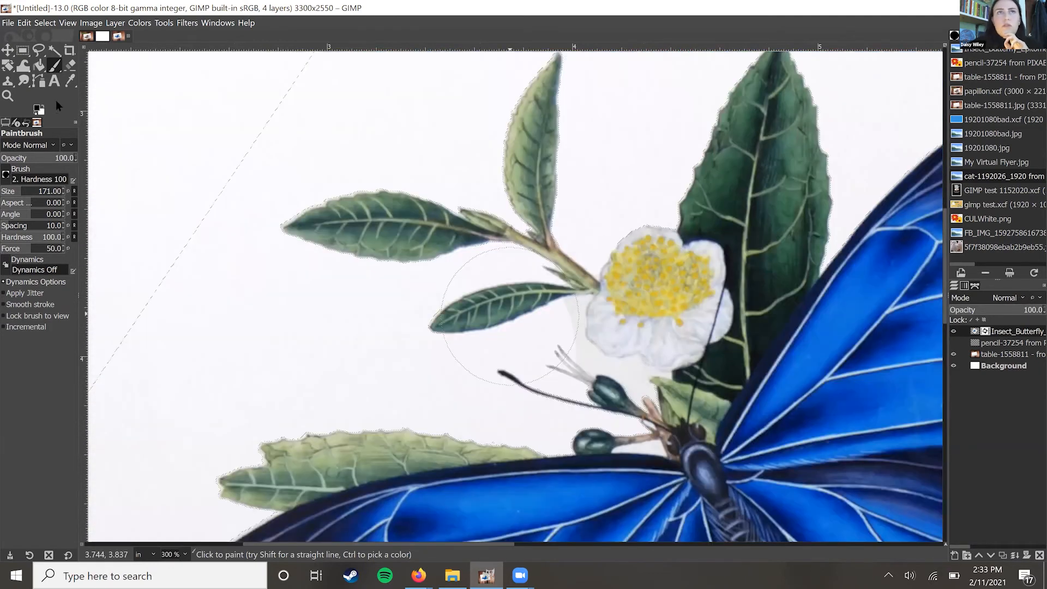
mouse_move(537, 375)
left_mouse_down()
mouse_move(569, 331)
mouse_move(559, 316)
mouse_move(626, 346)
left_mouse_up()
key("ctrl+z")
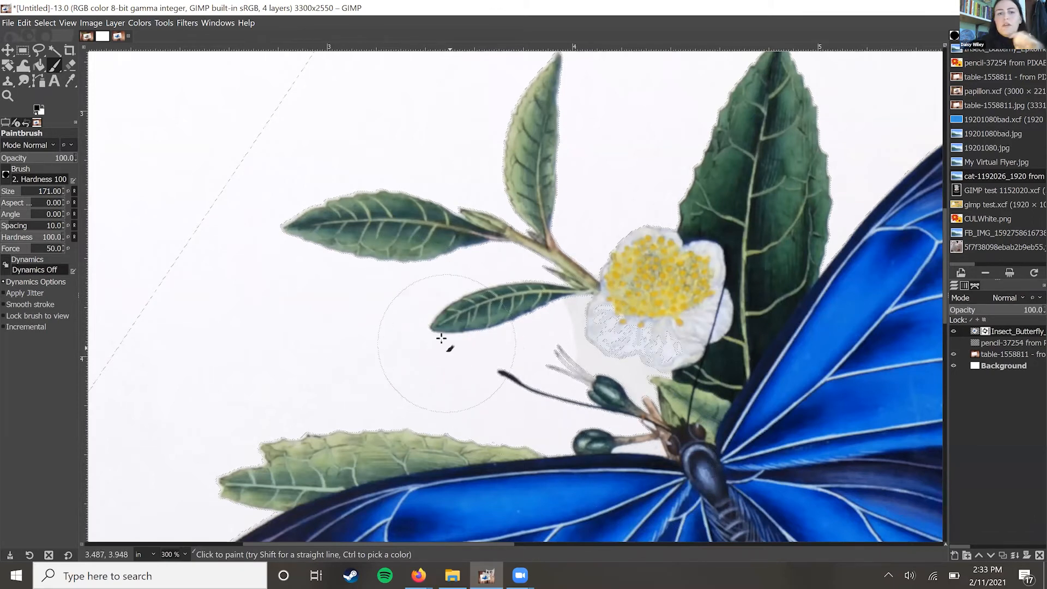
Step: Clear the current selection around the butterfly and flower with the Rectangle Select tool
scroll(441, 338, "up", 1)
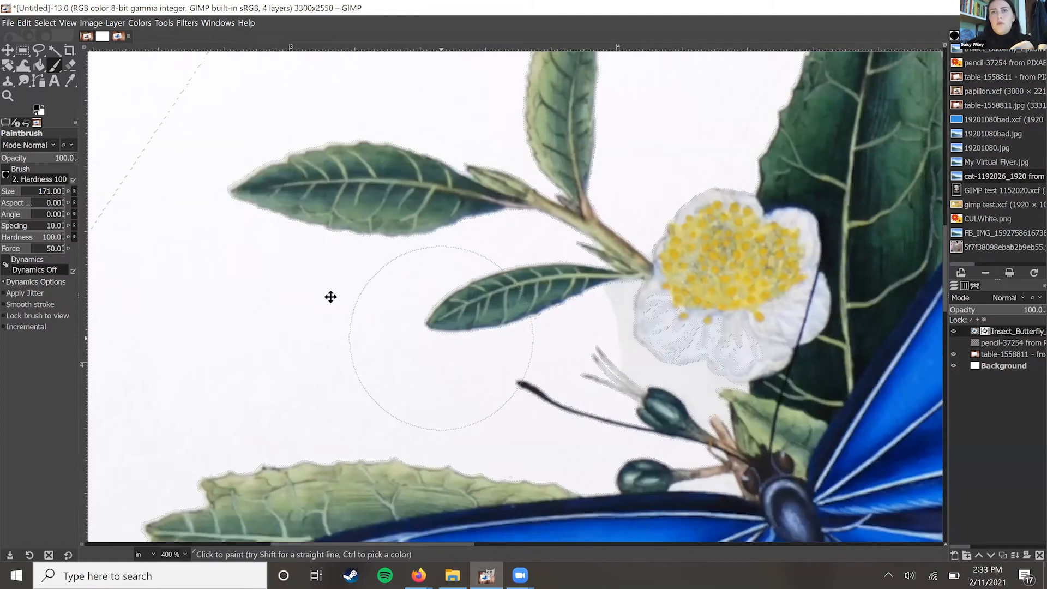
left_click_drag(330, 297, 315, 294)
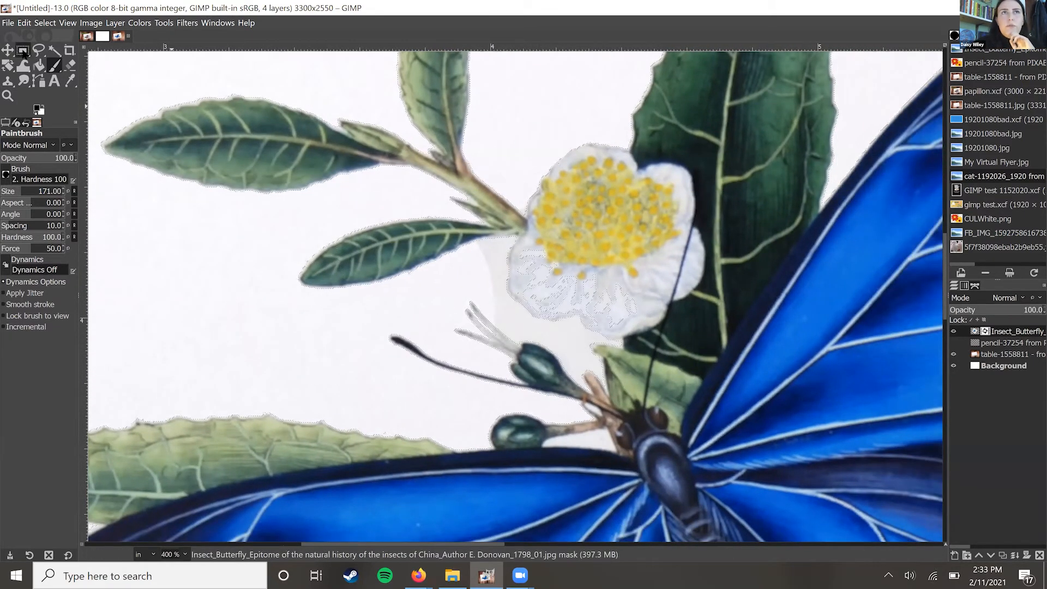
left_click(23, 51)
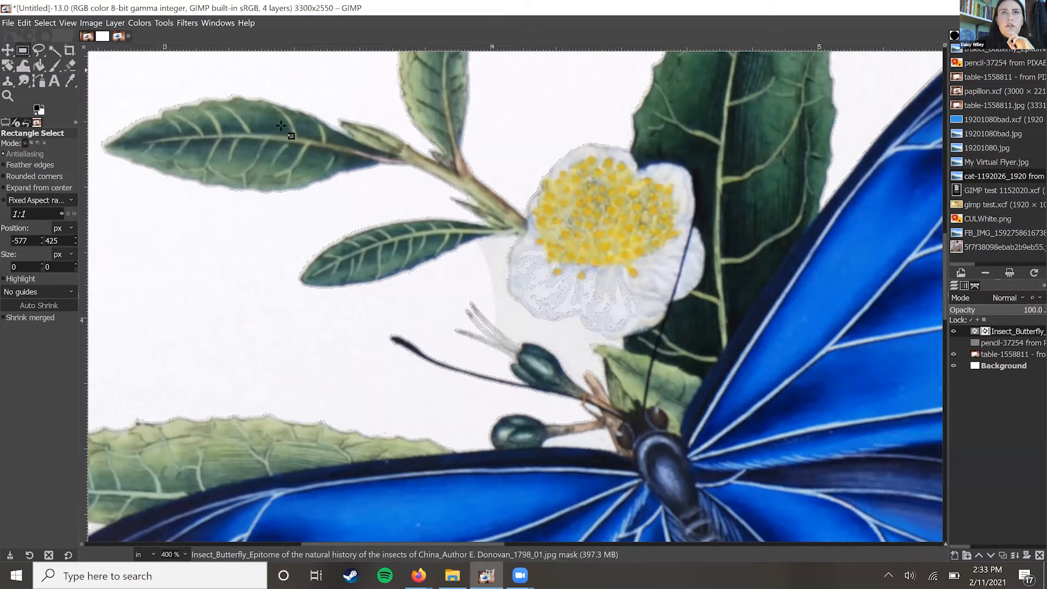
left_click_drag(250, 136, 417, 321)
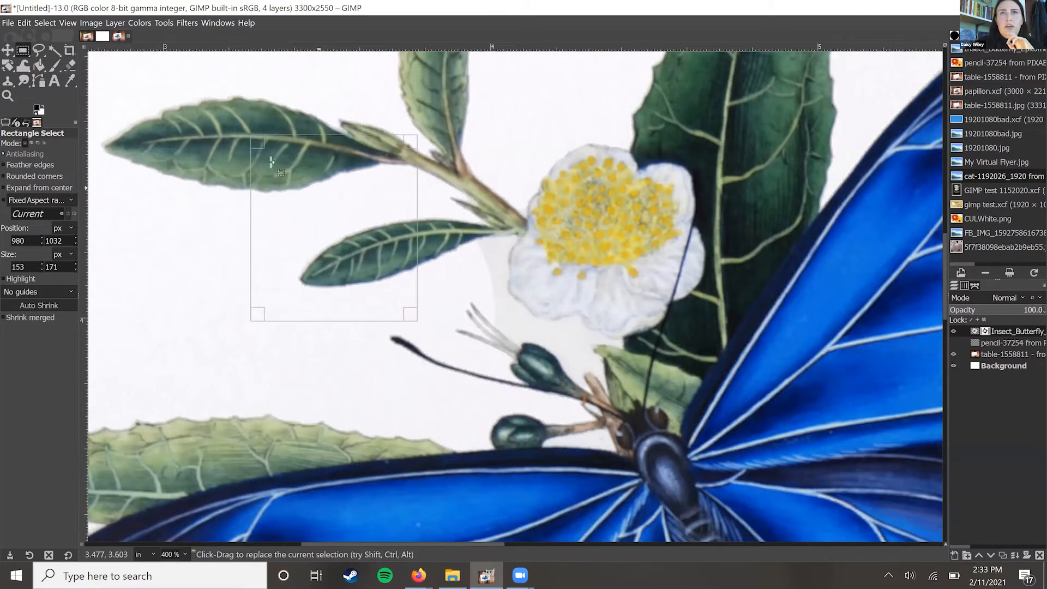
left_click(229, 121)
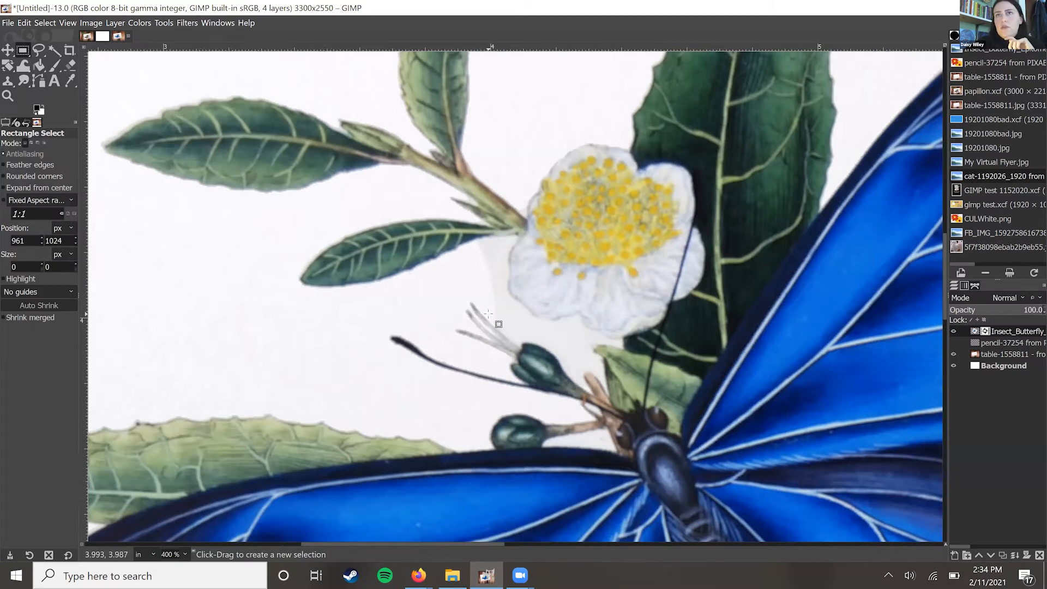
Step: Trace a free selection from below the small leaf and along the flower's outer and lower petals
left_click(38, 50)
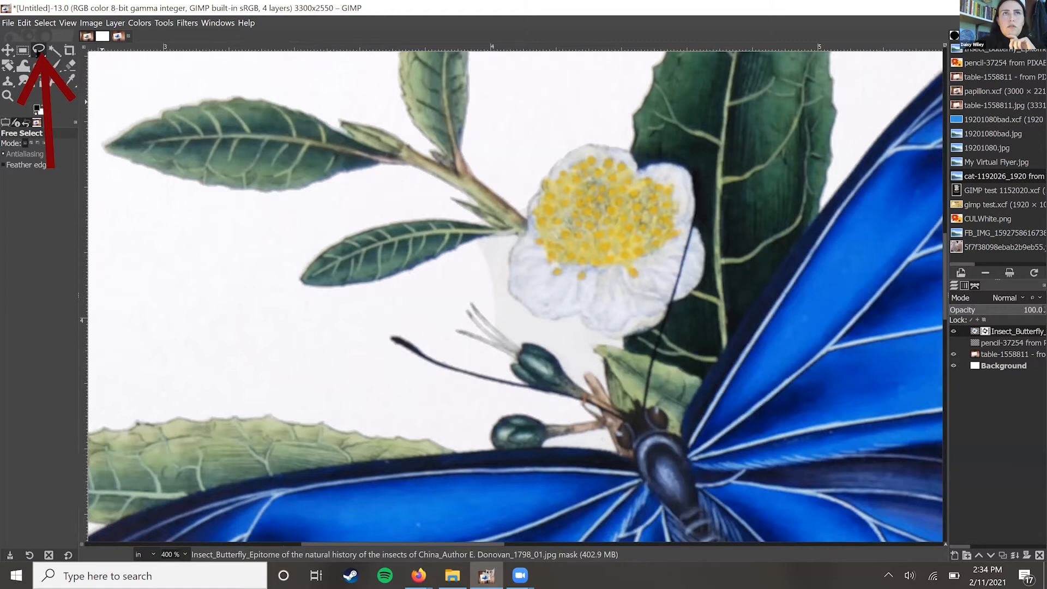
left_click(446, 275)
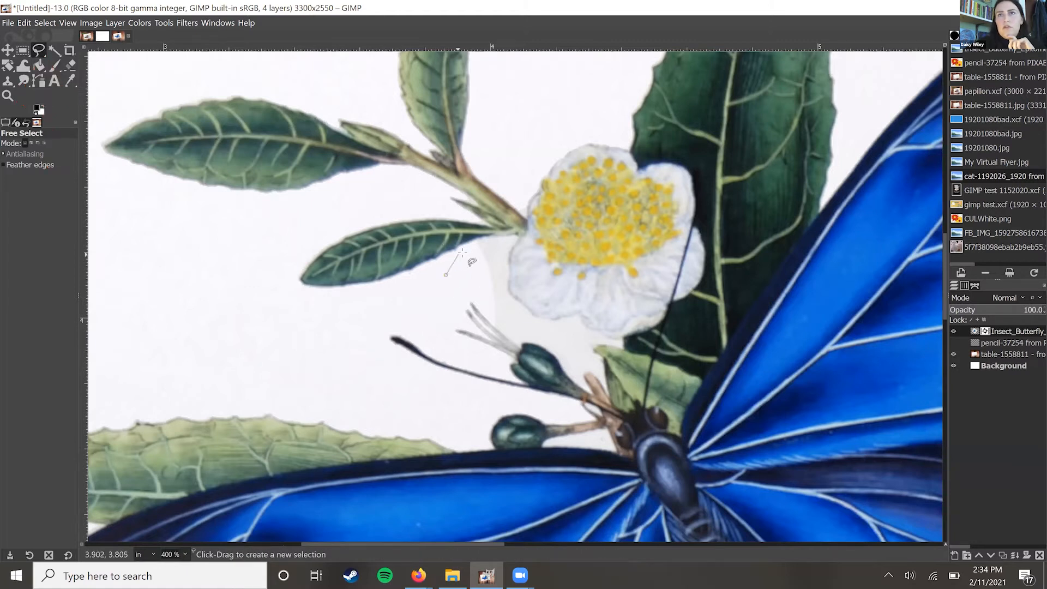
left_click(467, 242)
left_click(501, 237)
left_click(521, 235)
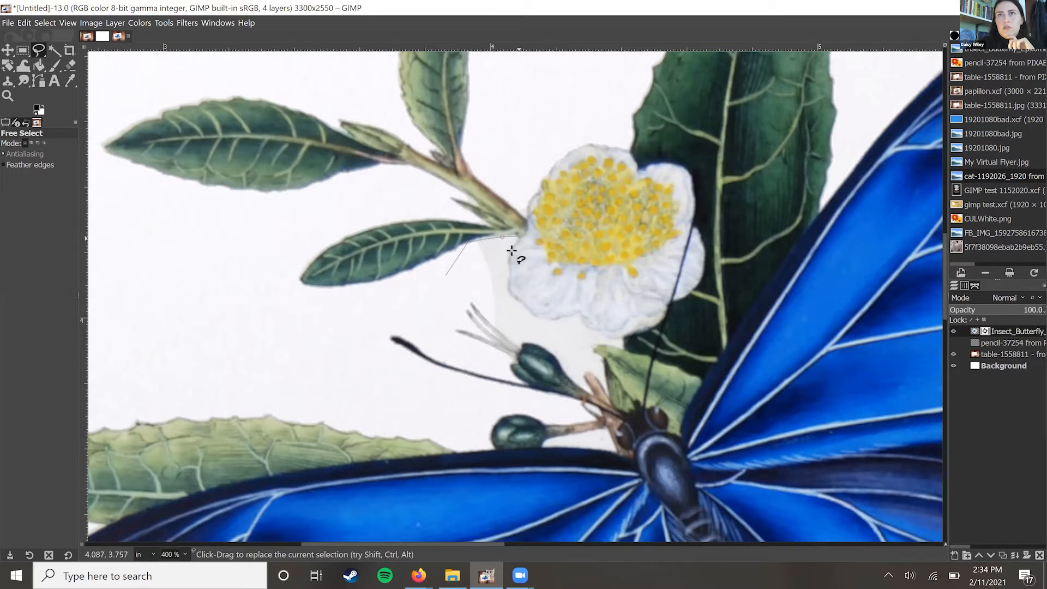
left_click(505, 285)
left_click(510, 297)
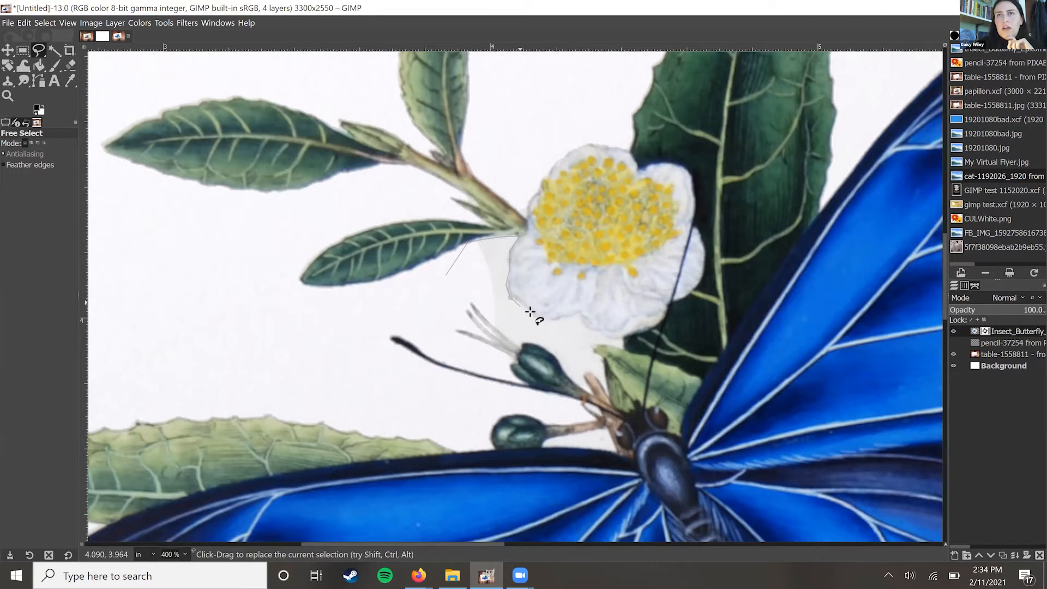
left_click(543, 320)
left_click(554, 320)
left_click(572, 315)
left_click(580, 313)
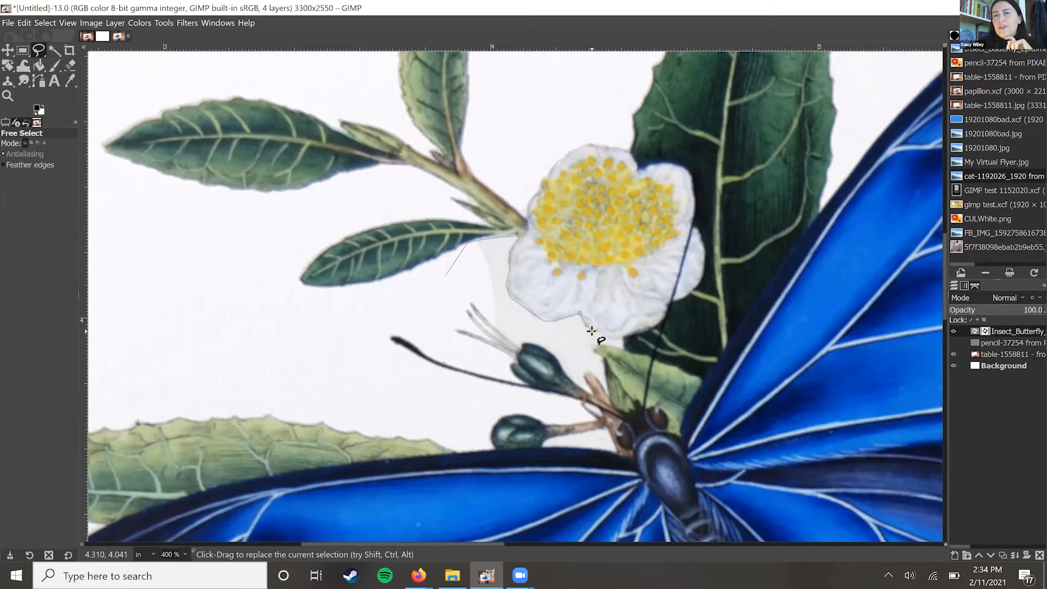
left_click(593, 331)
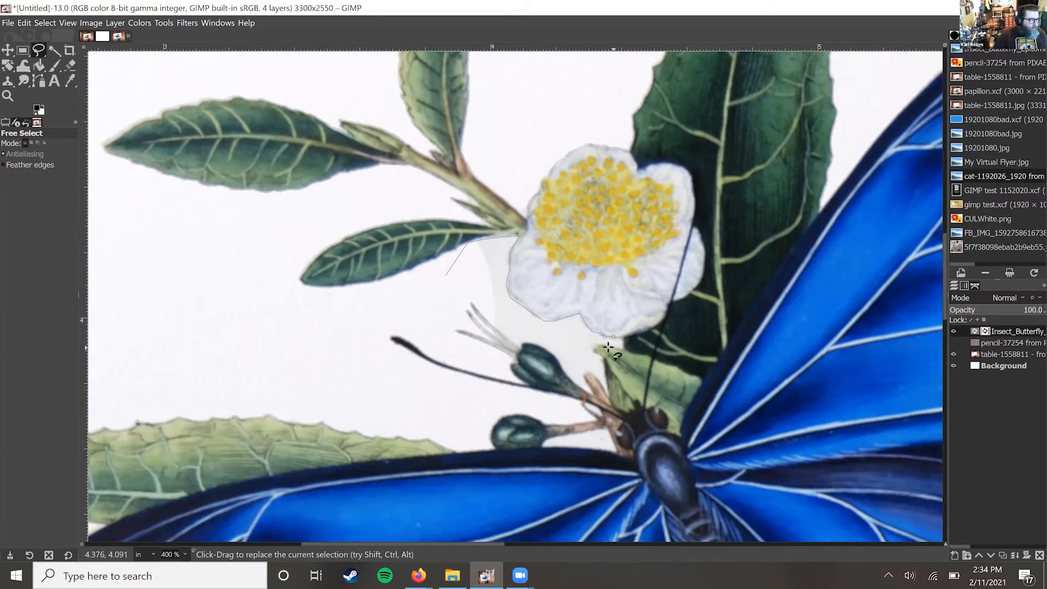
Step: Close the free selection along the bud and its thin filaments, enclosing the leftover grey paper below the flower
left_click(590, 346)
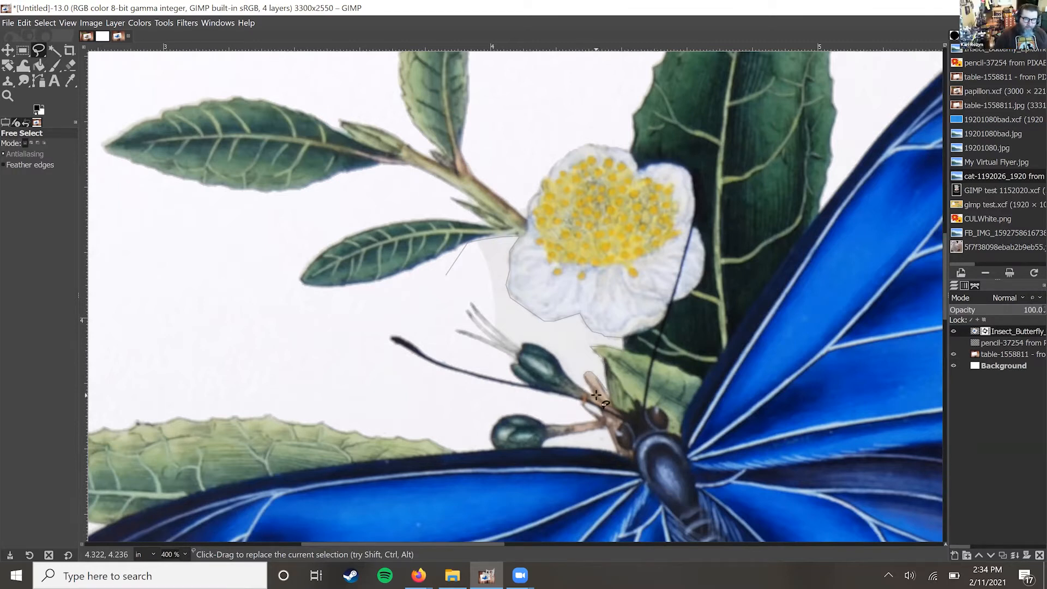
left_click(552, 349)
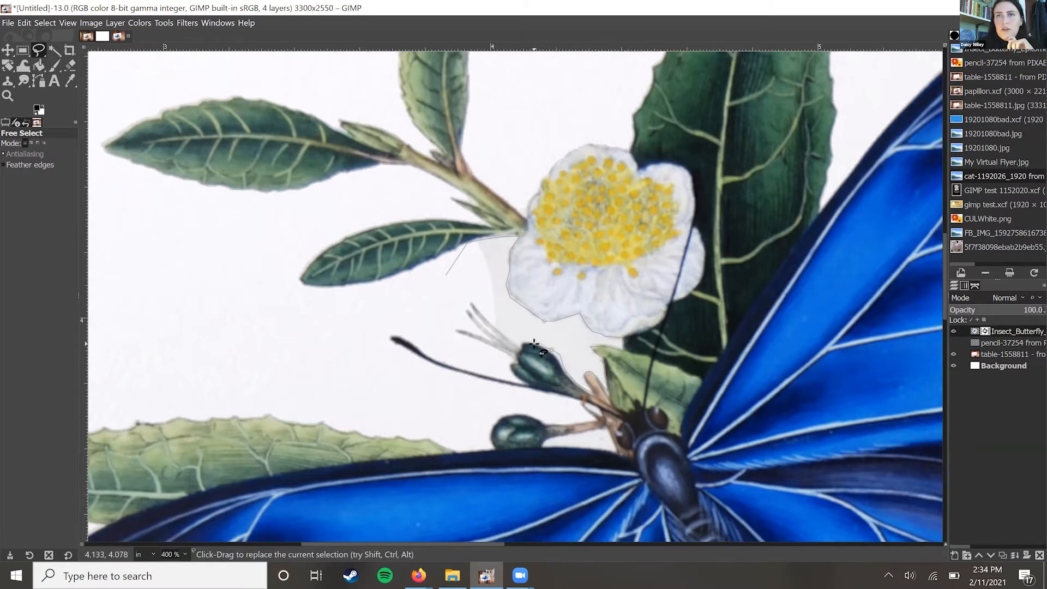
left_click(506, 337)
left_click(491, 322)
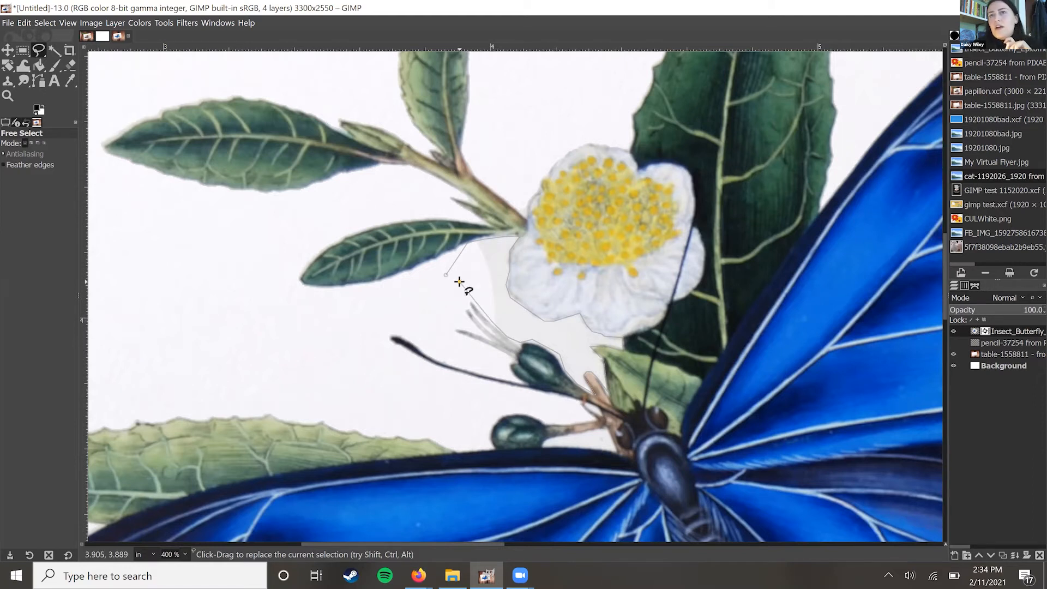
left_click(459, 282)
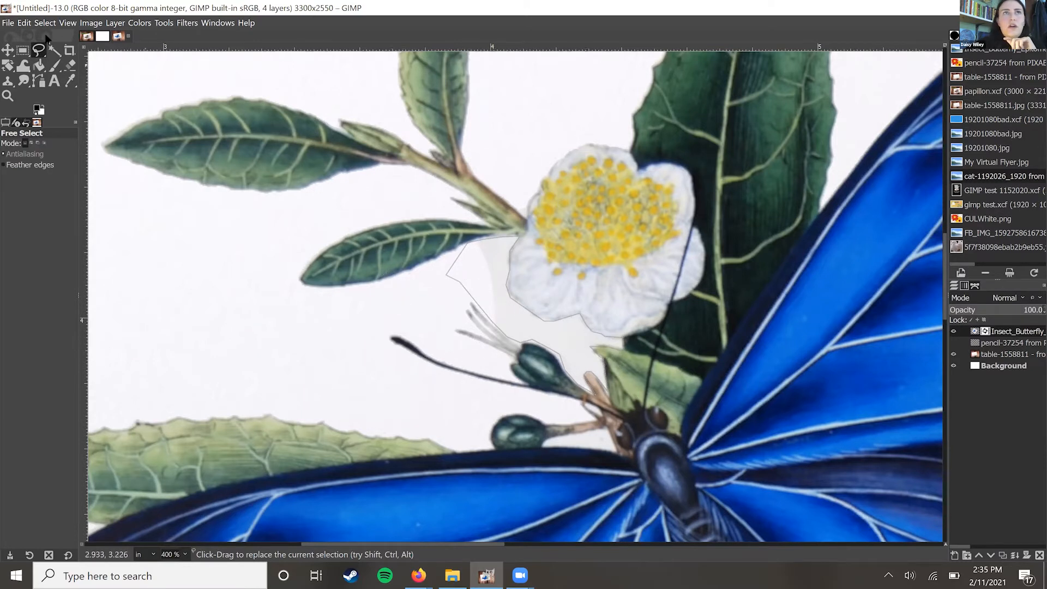
Step: Paint black on the mask inside the selection to hide the leftover grey paper, and clear the selection
left_click(56, 68)
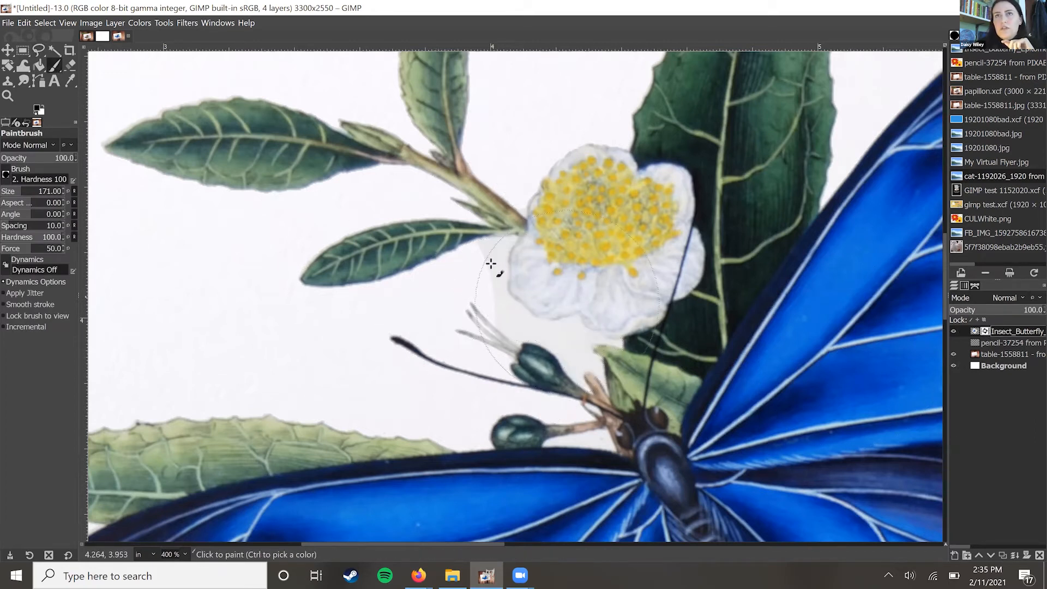
left_click_drag(502, 289, 572, 343)
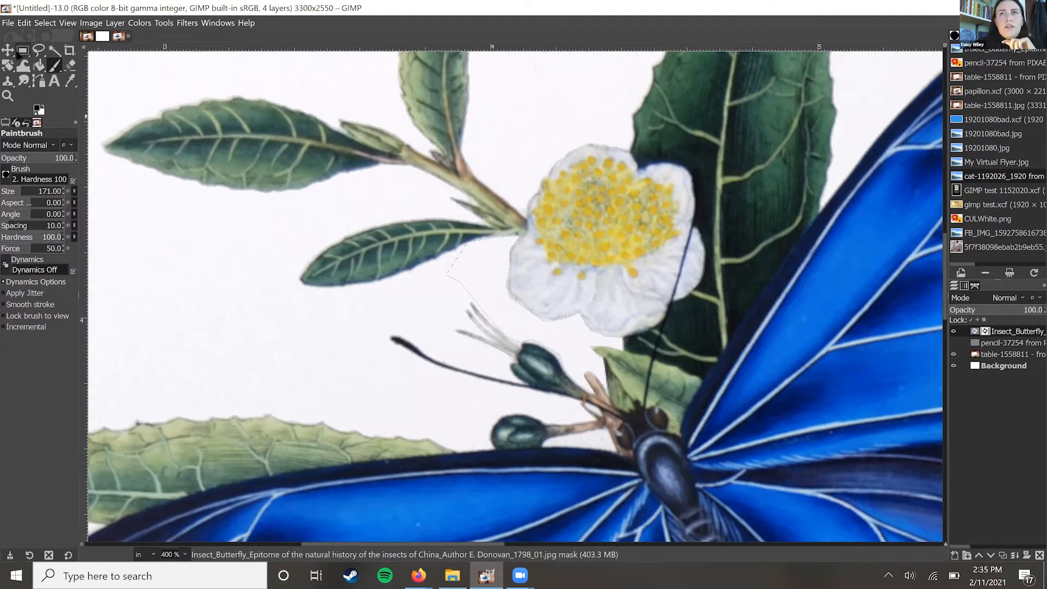
left_click(21, 52)
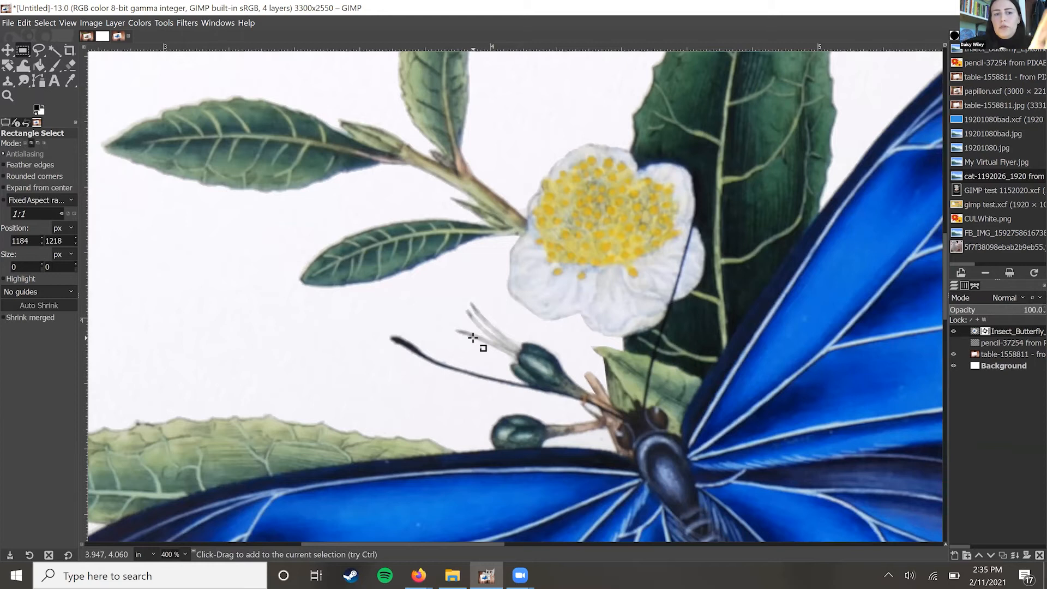
Step: Paint black on the mask over the wooden table area below the sketchbook's lower edge
scroll(473, 338, "down", 2)
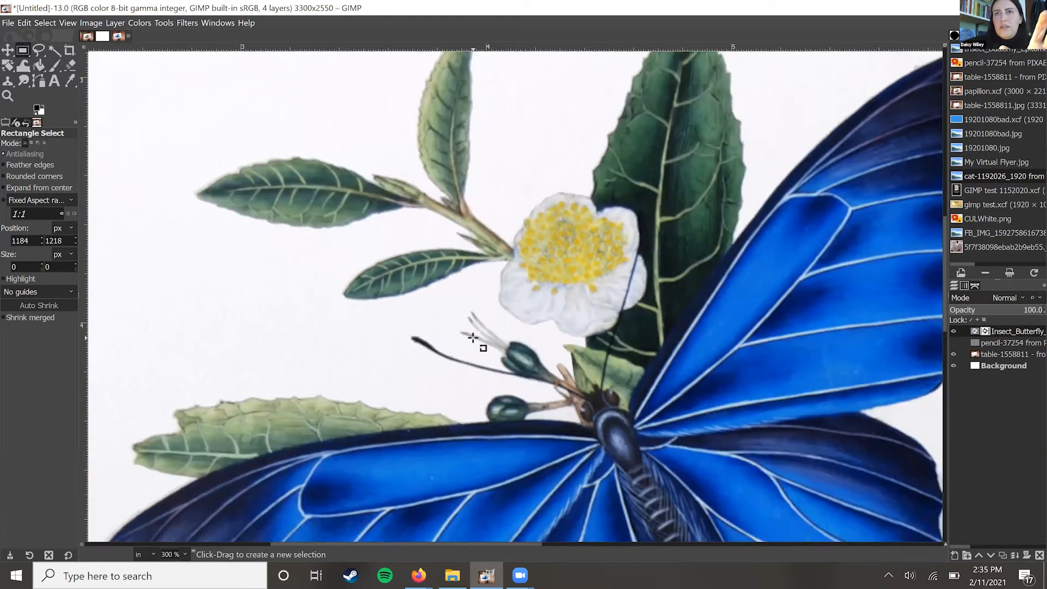
scroll(473, 338, "down", 2)
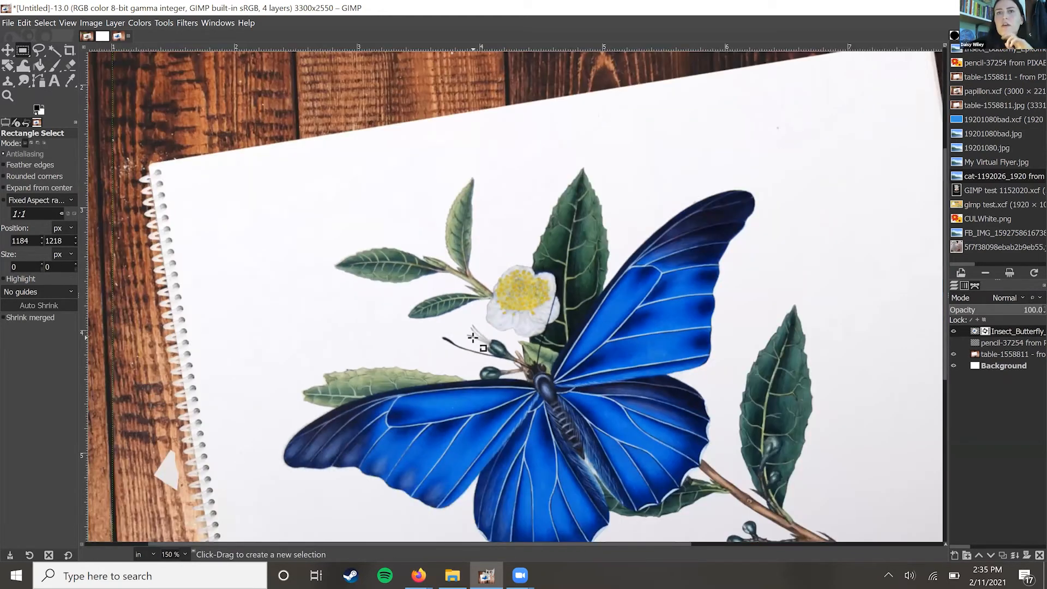
scroll(478, 354, "down", 5)
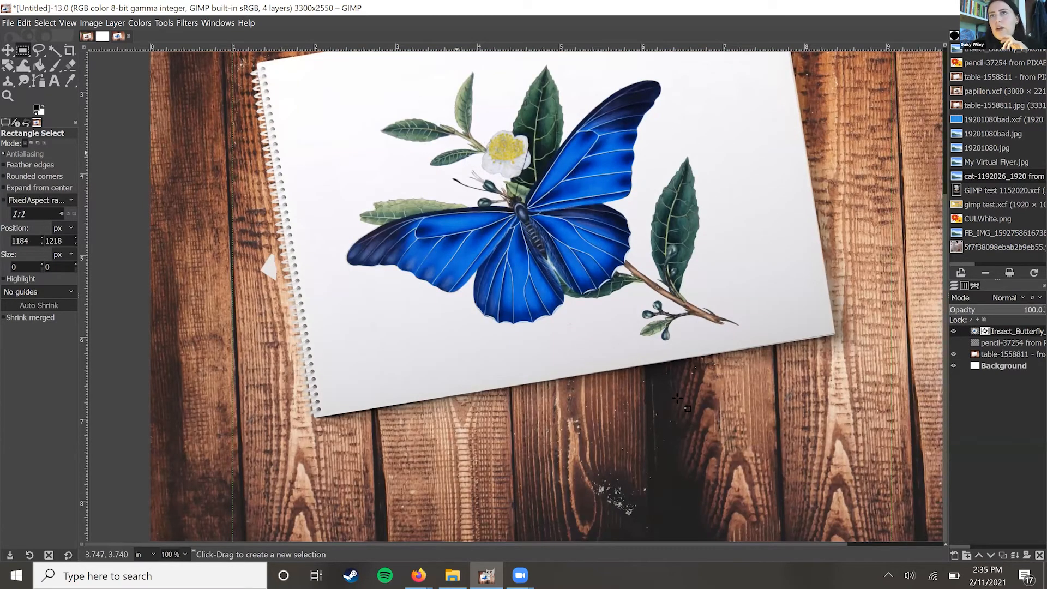
key("p")
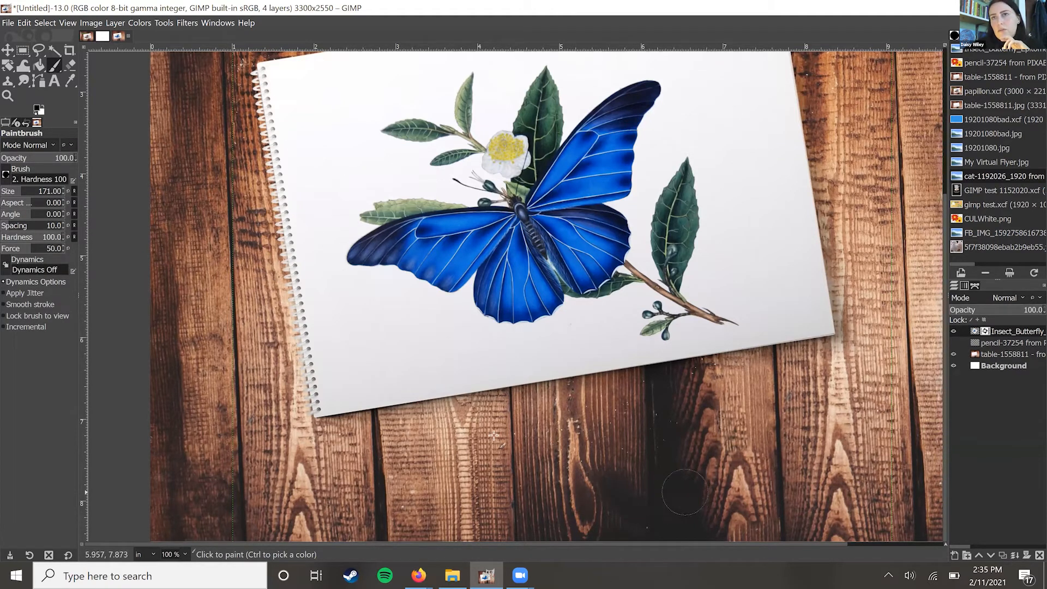
mouse_move(626, 381)
left_mouse_down()
mouse_move(738, 373)
mouse_move(757, 382)
left_mouse_up()
left_click_drag(560, 427, 652, 446)
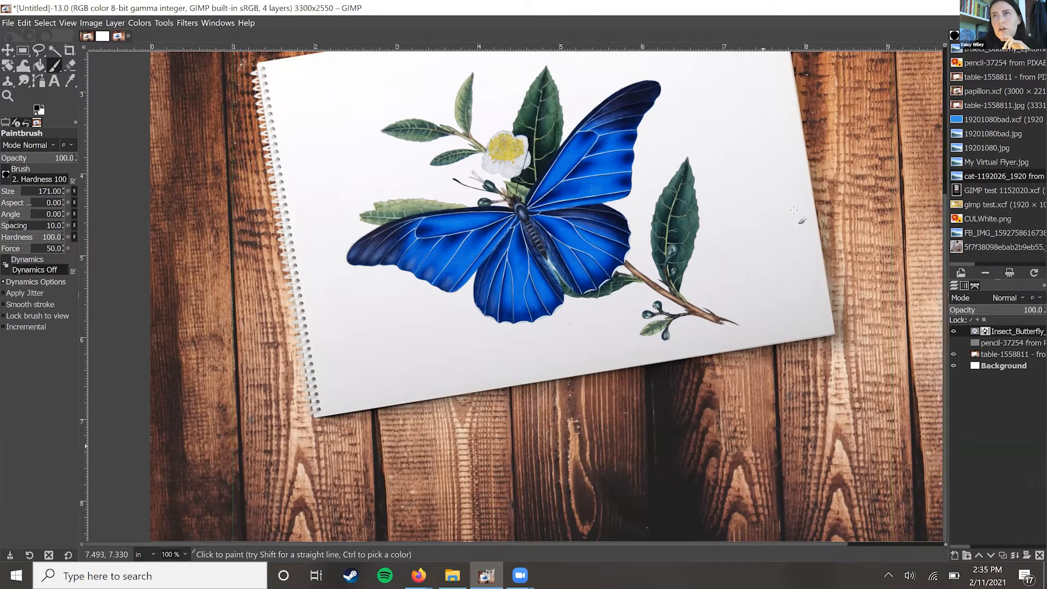
Step: Check the masked butterfly against the sketchbook by toggling its layer's visibility
scroll(765, 451, "up", 5)
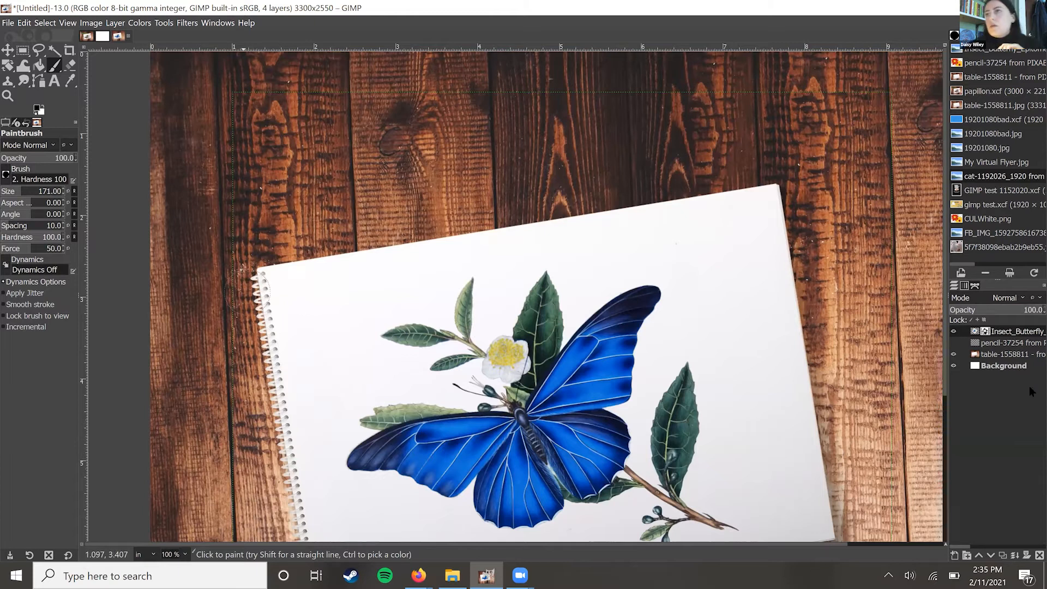
left_click(953, 331)
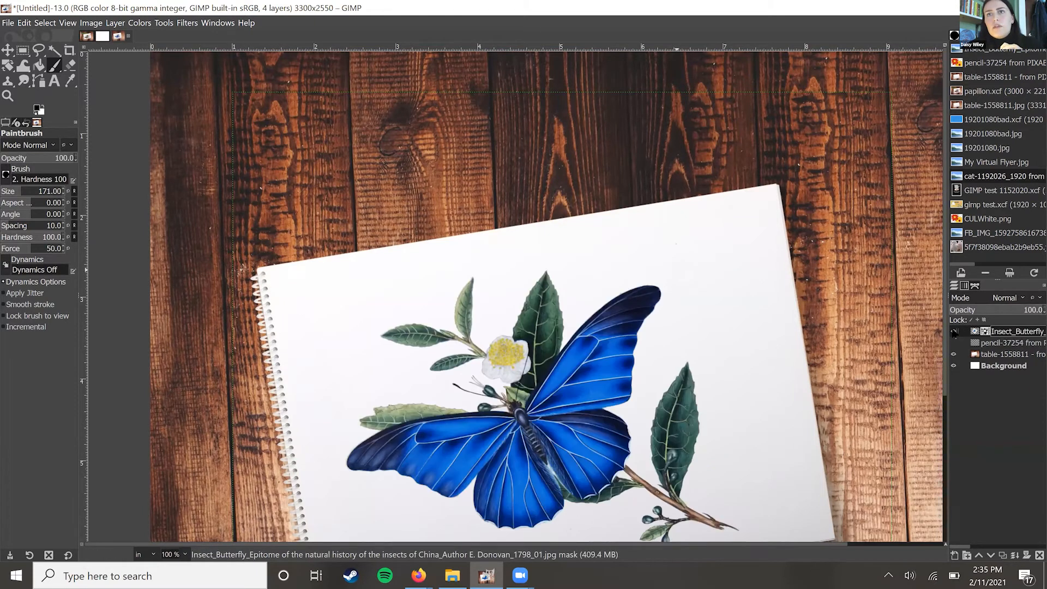
scroll(689, 337, "down", 3)
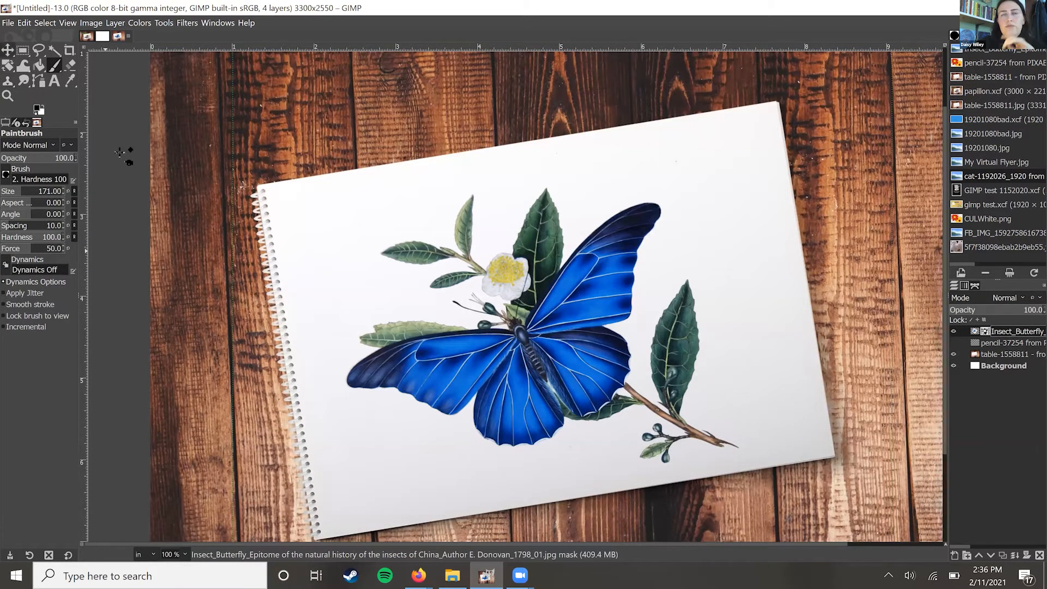
Step: Try moving the butterfly's mask alone and the butterfly layer itself, undoing each move
left_click(8, 50)
left_click_drag(269, 206, 545, 243)
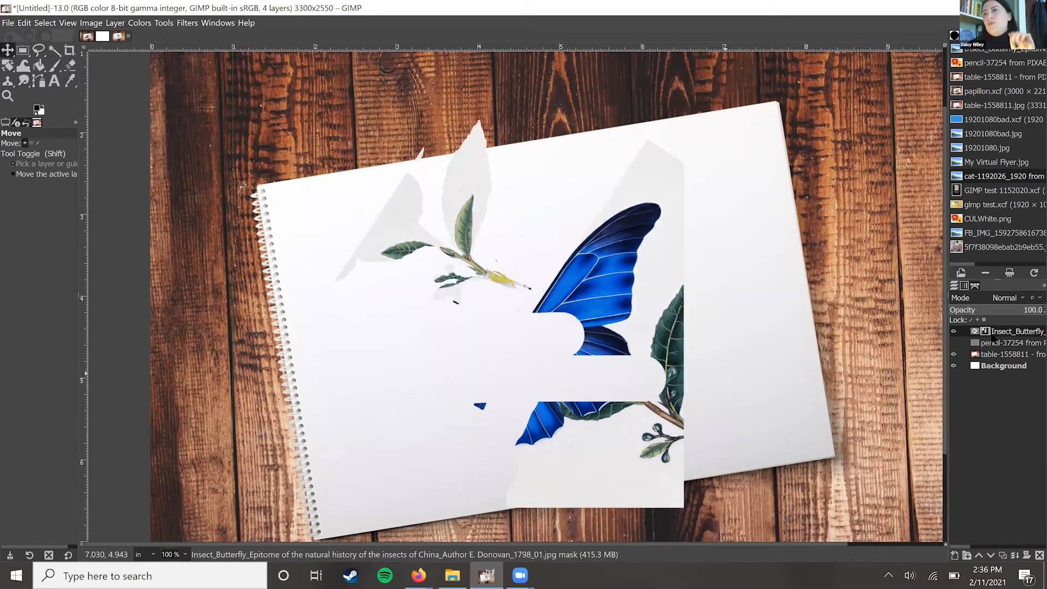
key("ctrl+z")
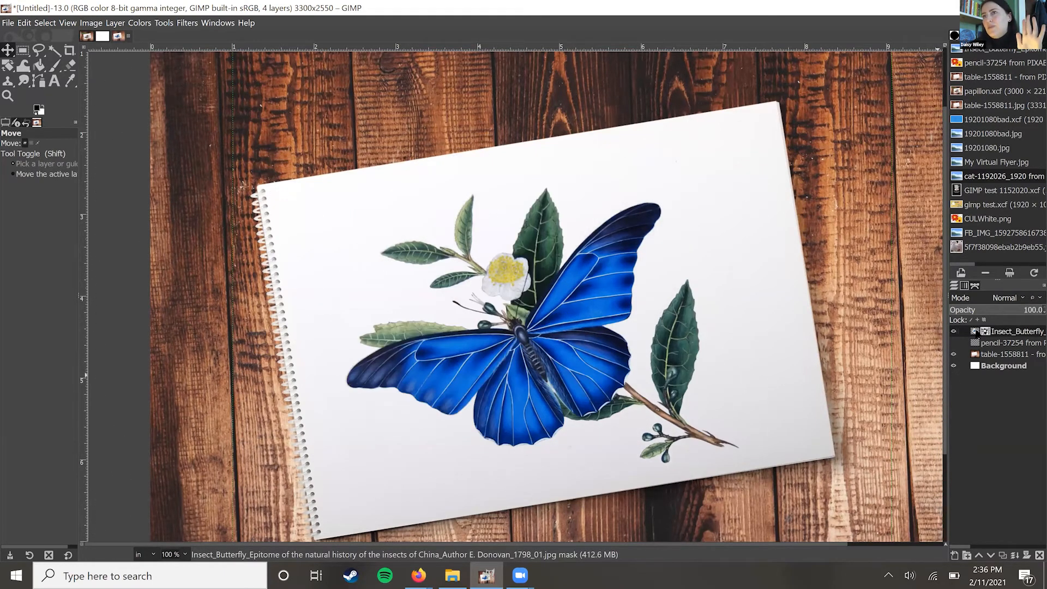
left_click_drag(542, 371, 420, 257)
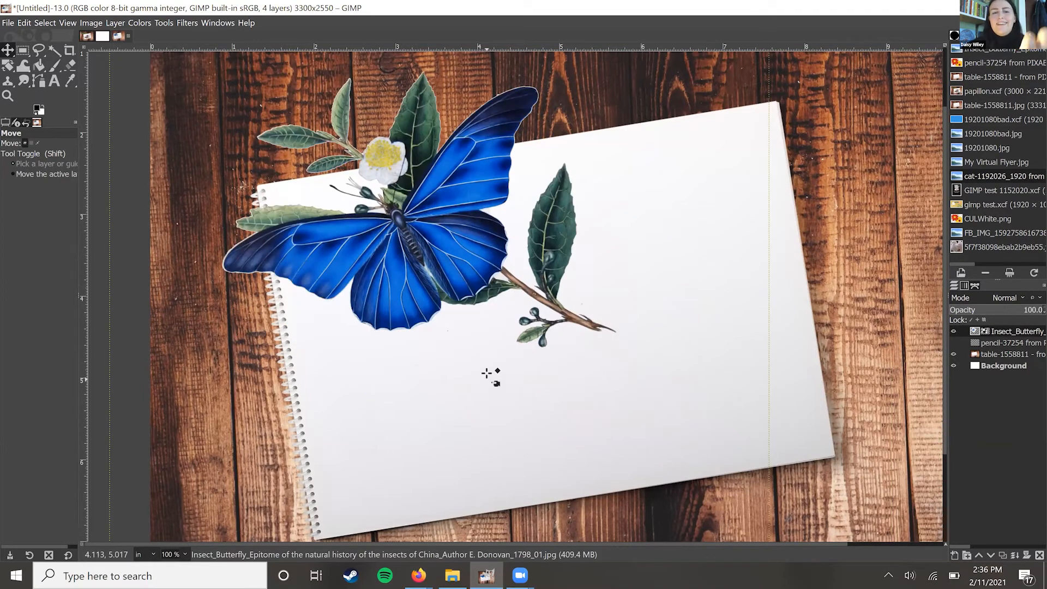
key("ctrl+z")
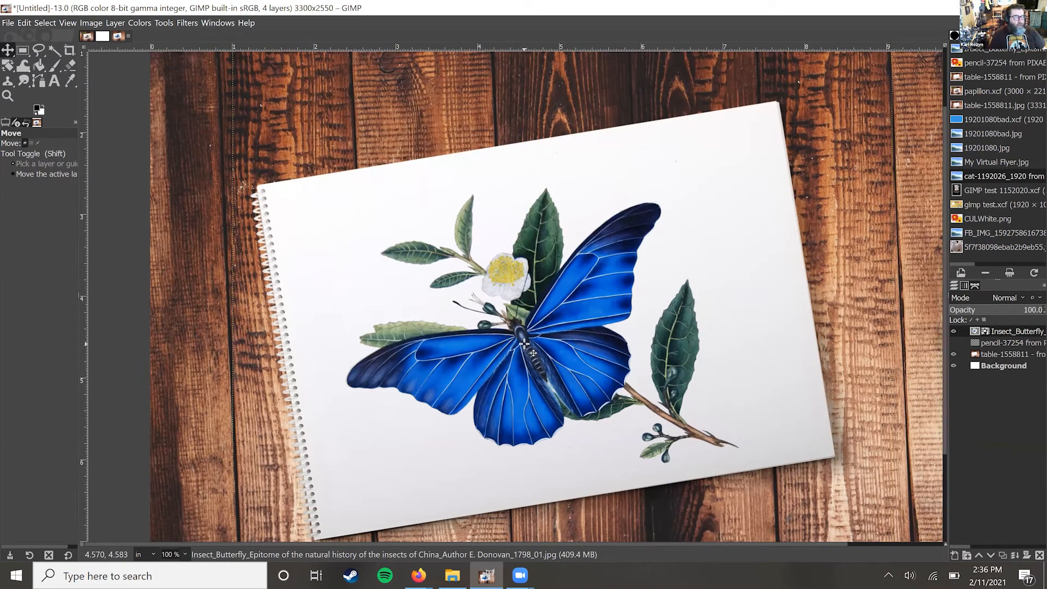
Step: Switch the editing target back and forth between the butterfly layer's image and its mask, leaving the mask active
left_click(985, 332)
left_click(975, 333)
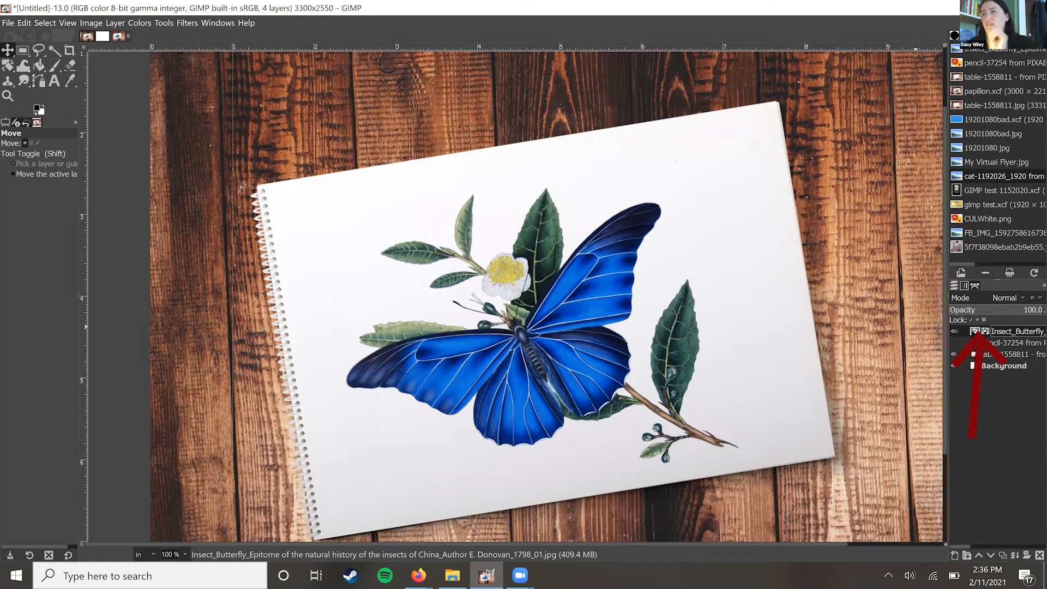
left_click(985, 331)
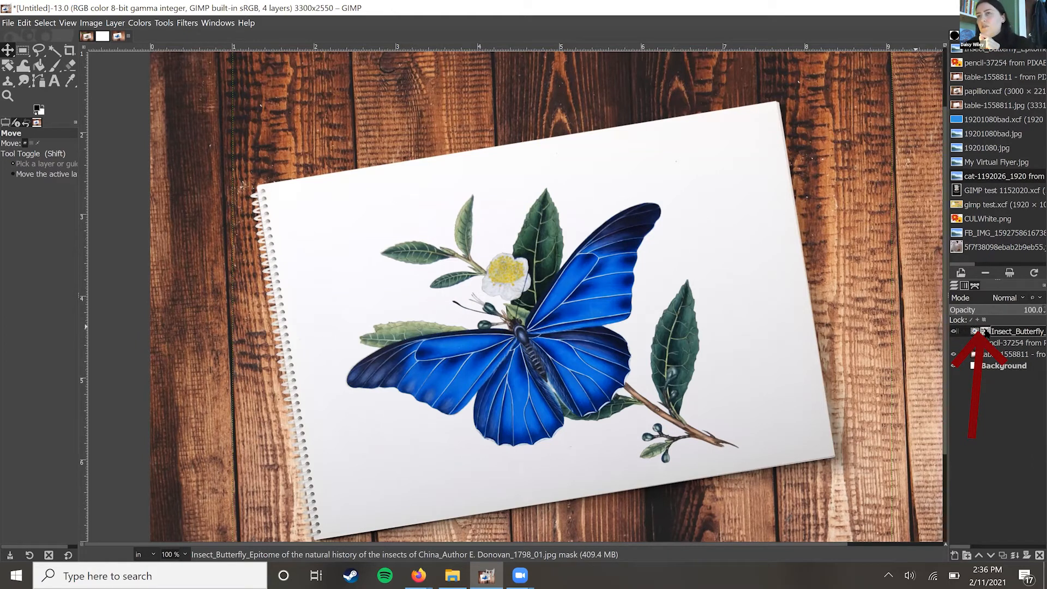
left_click(976, 332)
left_click(985, 332)
left_click(975, 331)
left_click(985, 332)
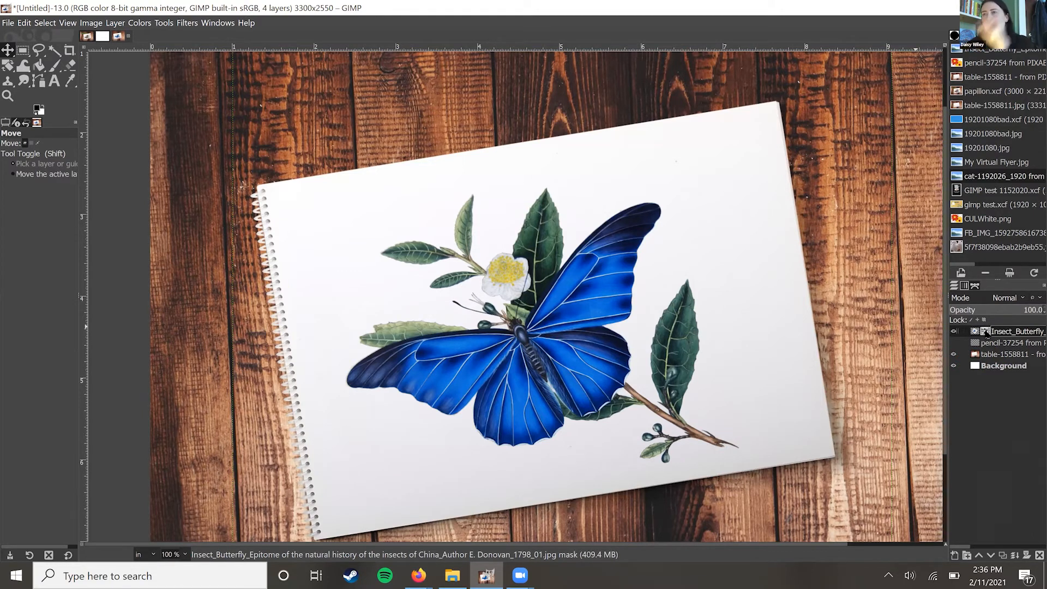
Step: Alternate the active target among the butterfly's image, its mask and the table layer, ending on the butterfly's image
left_click(975, 331)
left_click(984, 331)
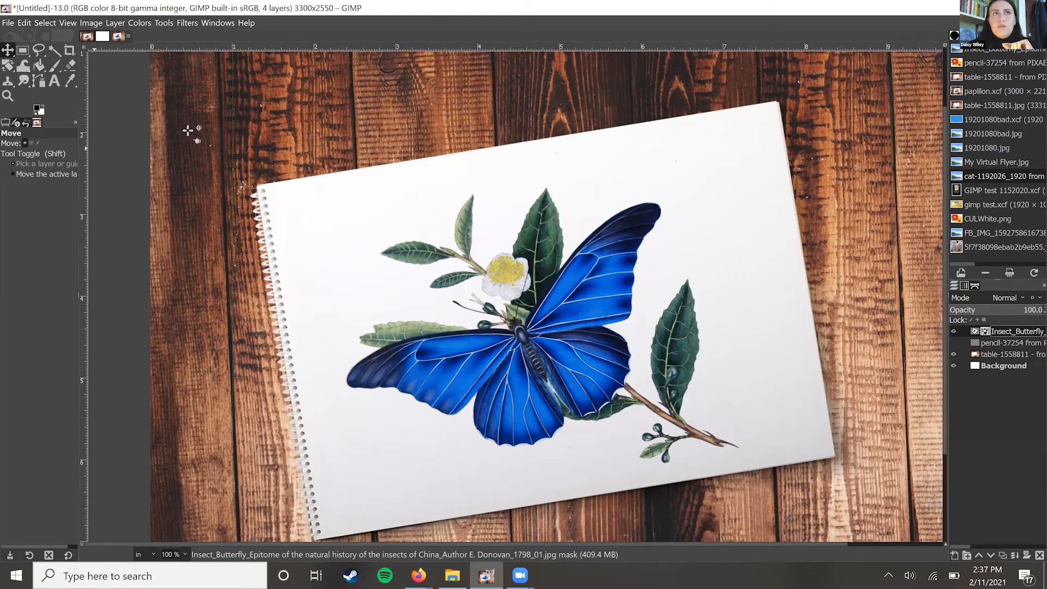
key("p")
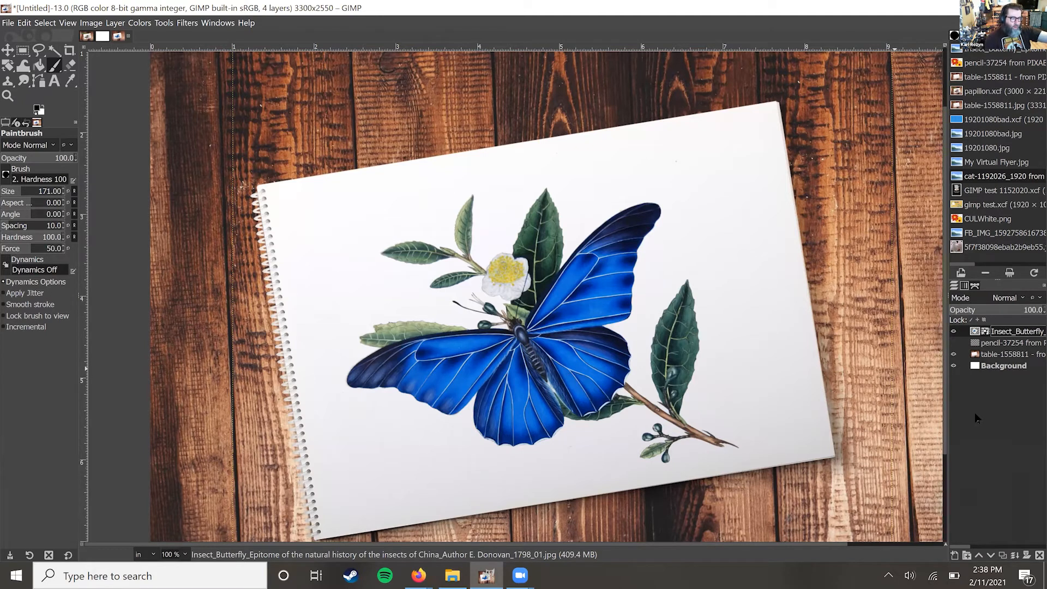
left_click(987, 356)
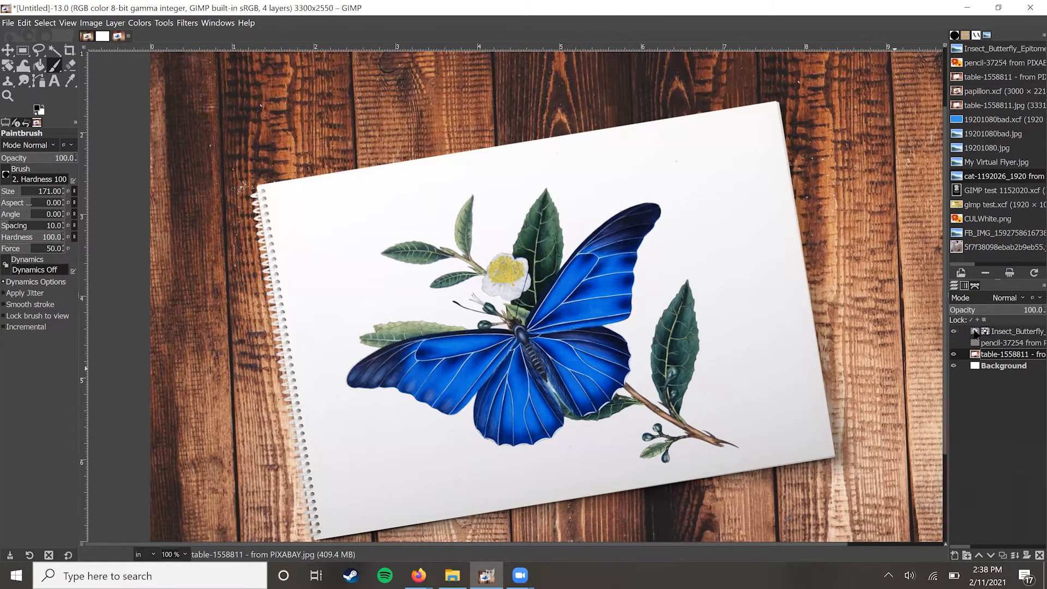
left_click(986, 332)
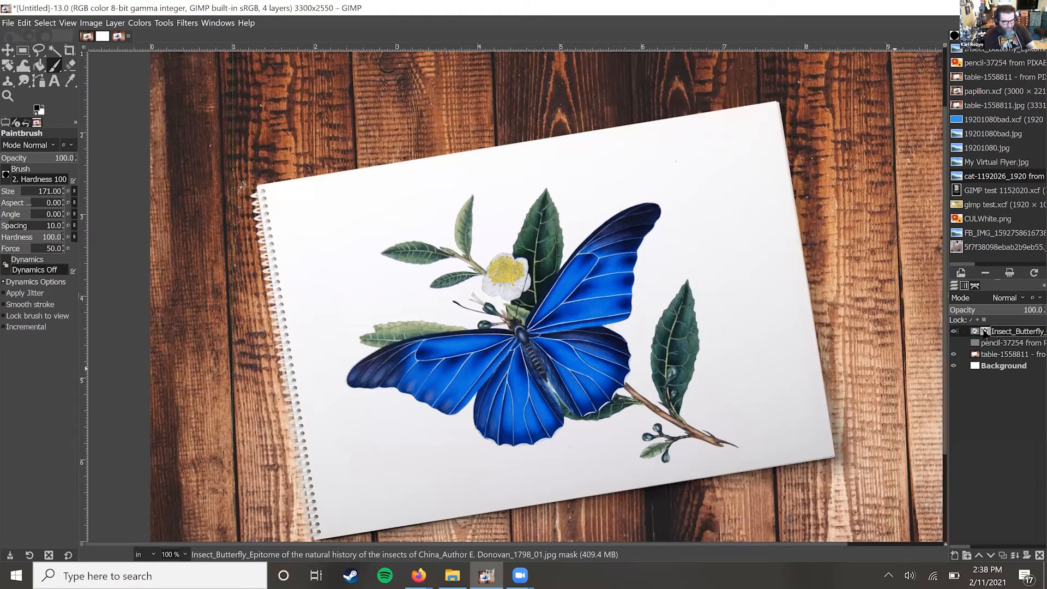
left_click(975, 331)
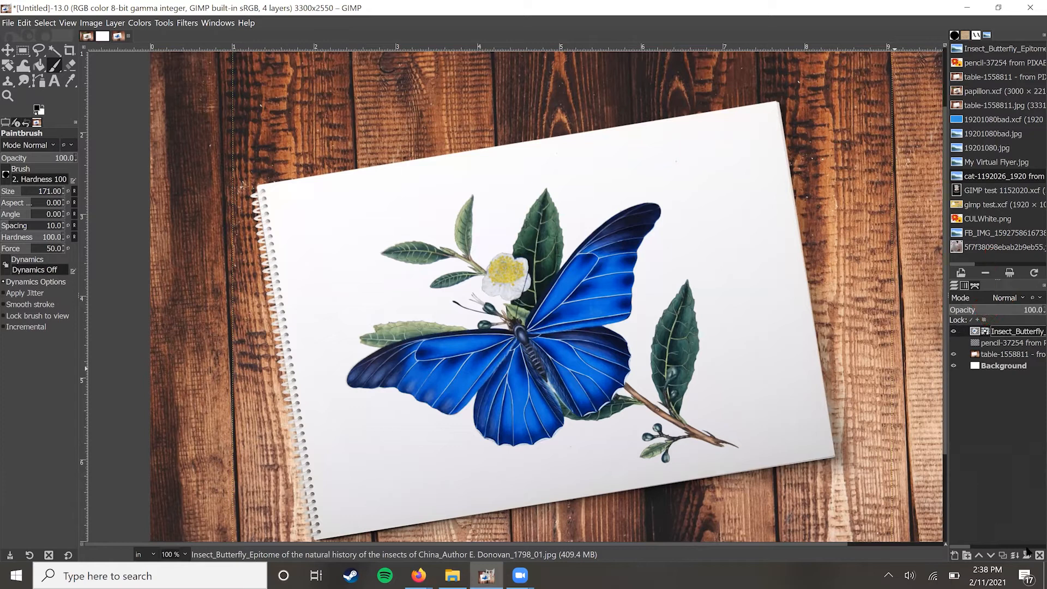
left_click(976, 355)
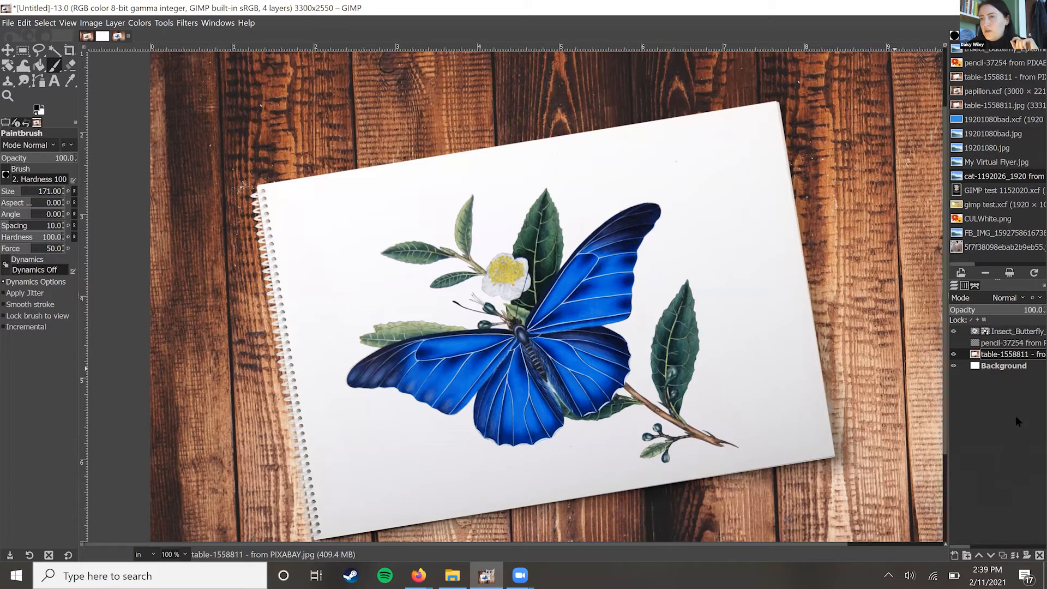
left_click(977, 334)
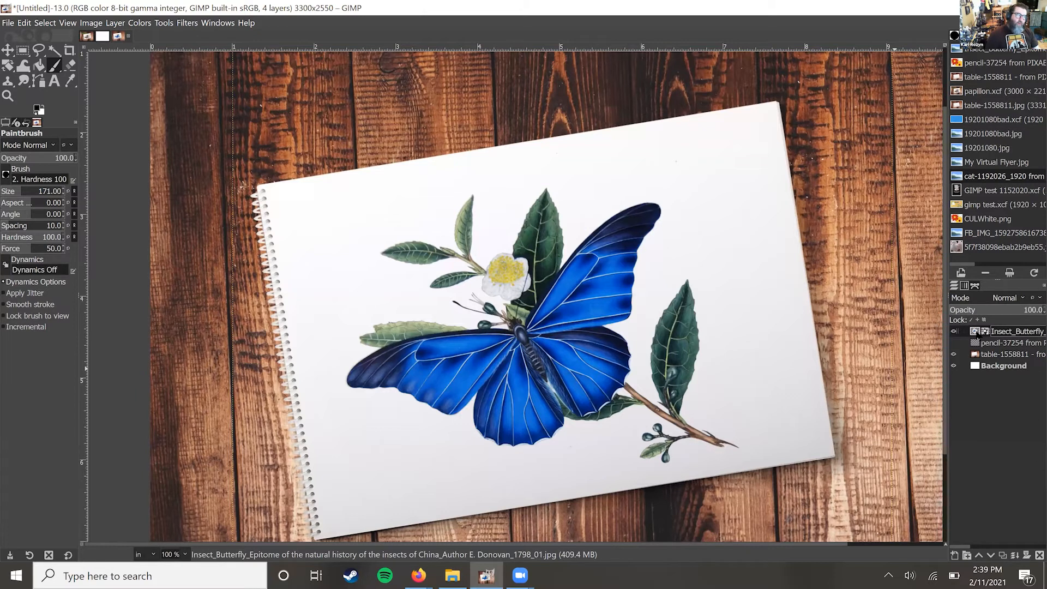
key("r")
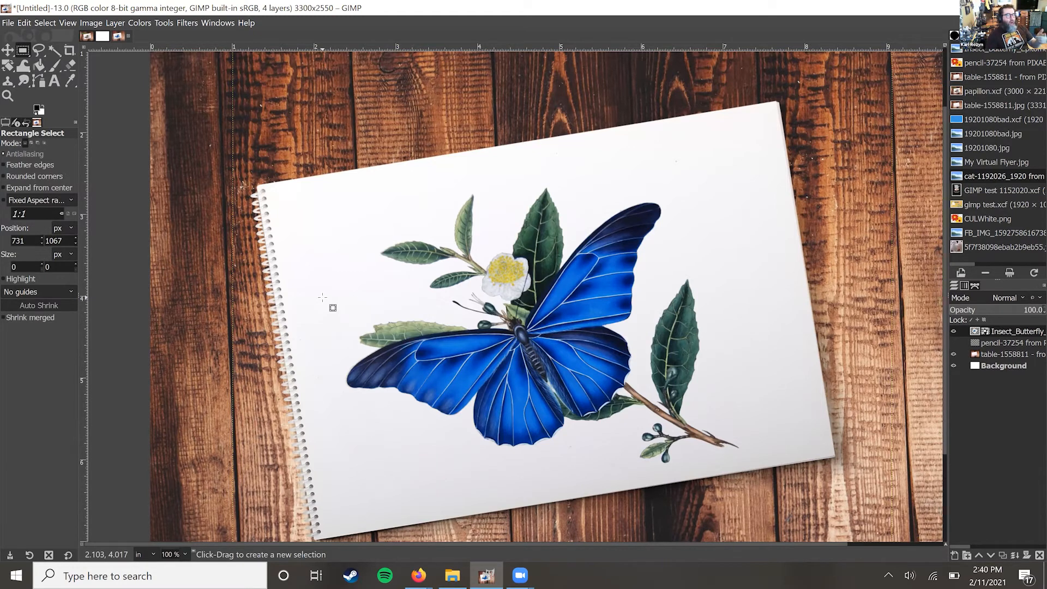
left_click(61, 24)
mouse_move(56, 25)
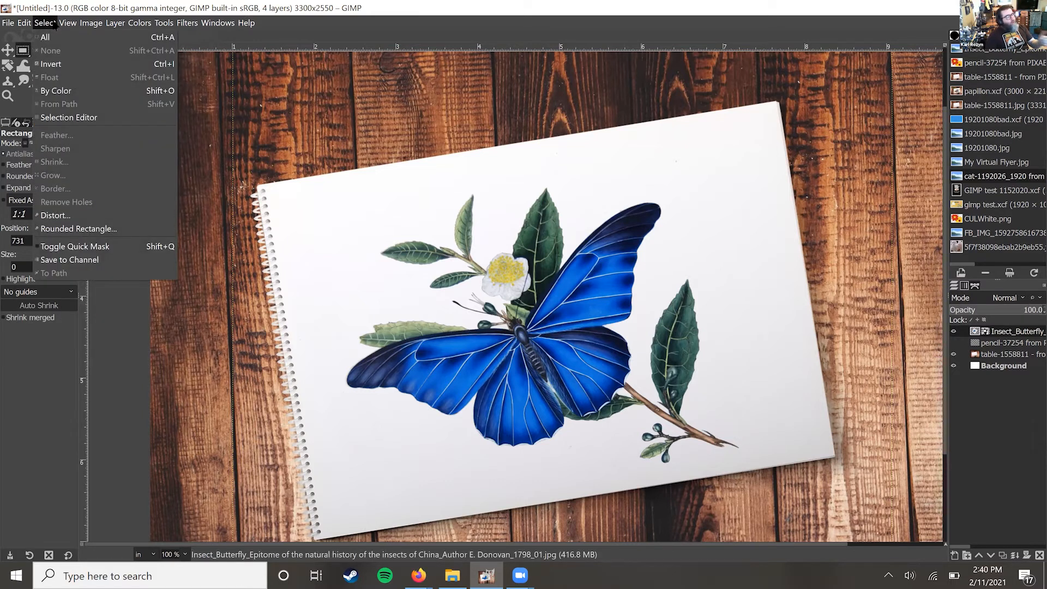
left_click(56, 25)
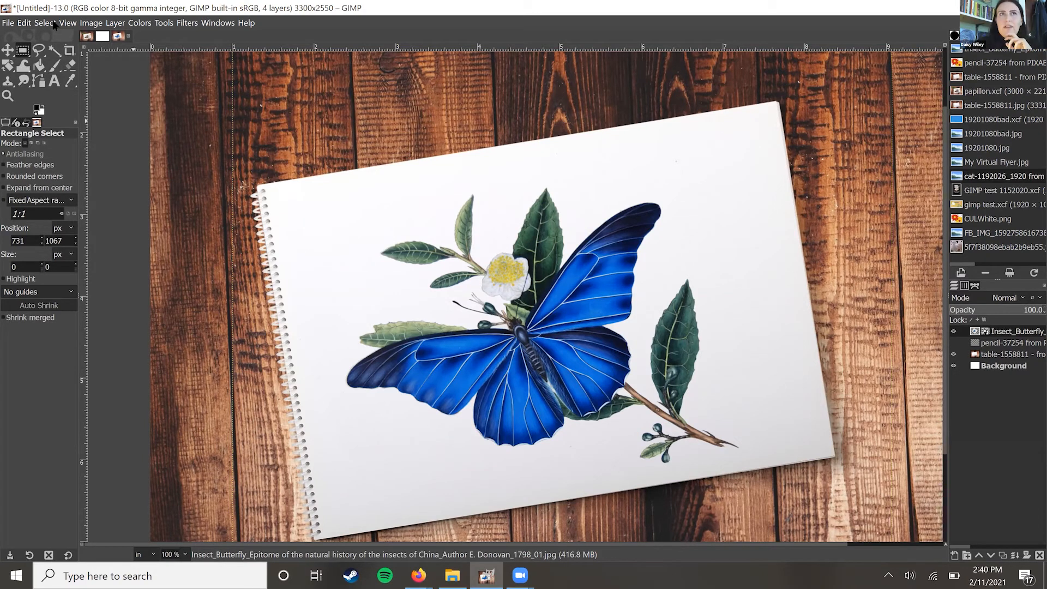
left_click(54, 25)
left_click(55, 25)
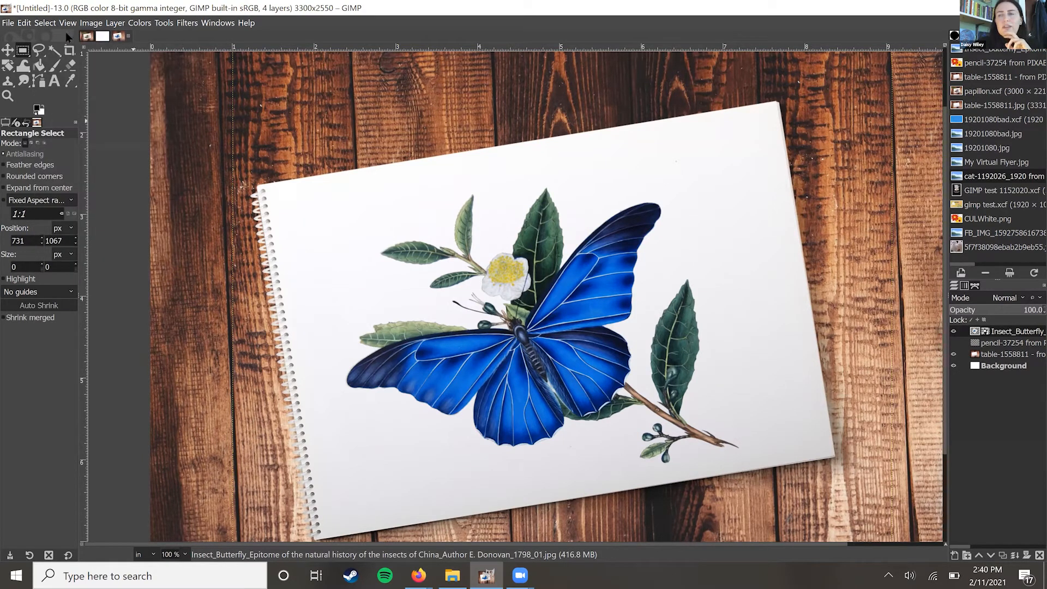
Step: With the butterfly hidden, try fuzzy-selecting the blank sketchbook page on the table layer and inverting the selection, and clear it
left_click(953, 331)
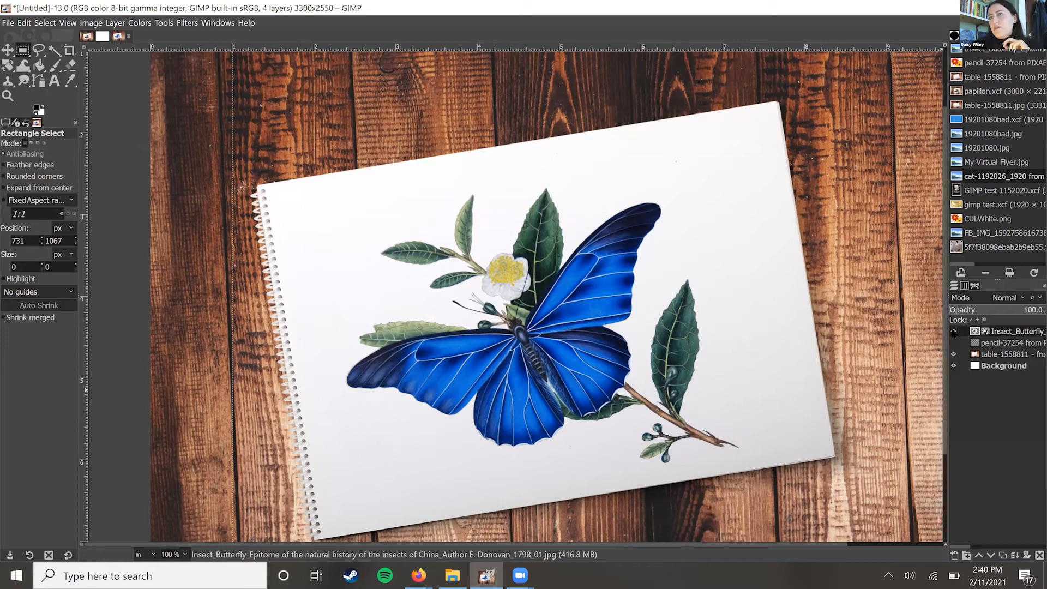
left_click(996, 356)
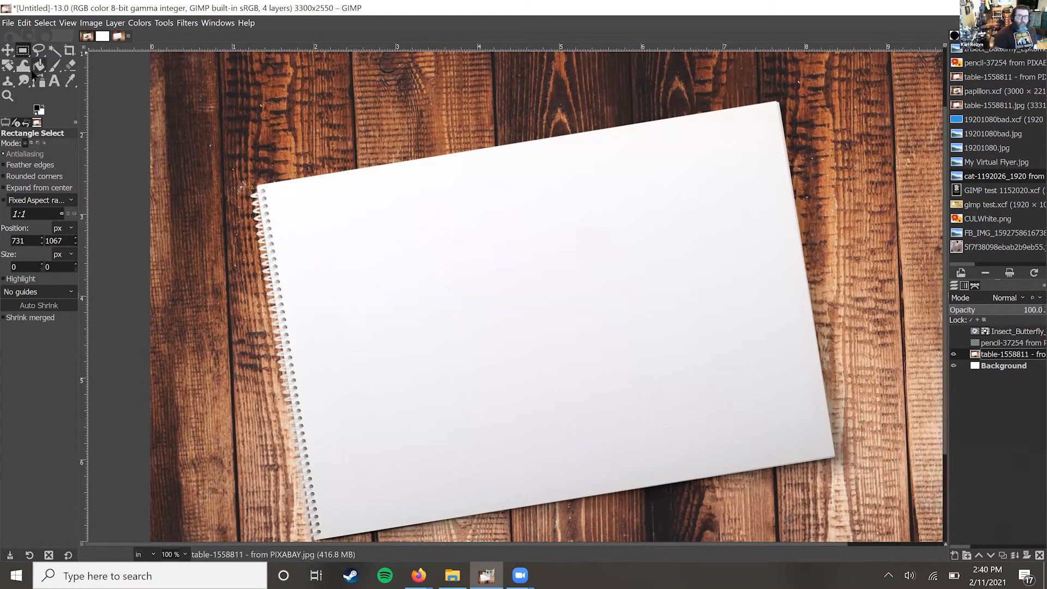
left_click(54, 50)
left_click(426, 289)
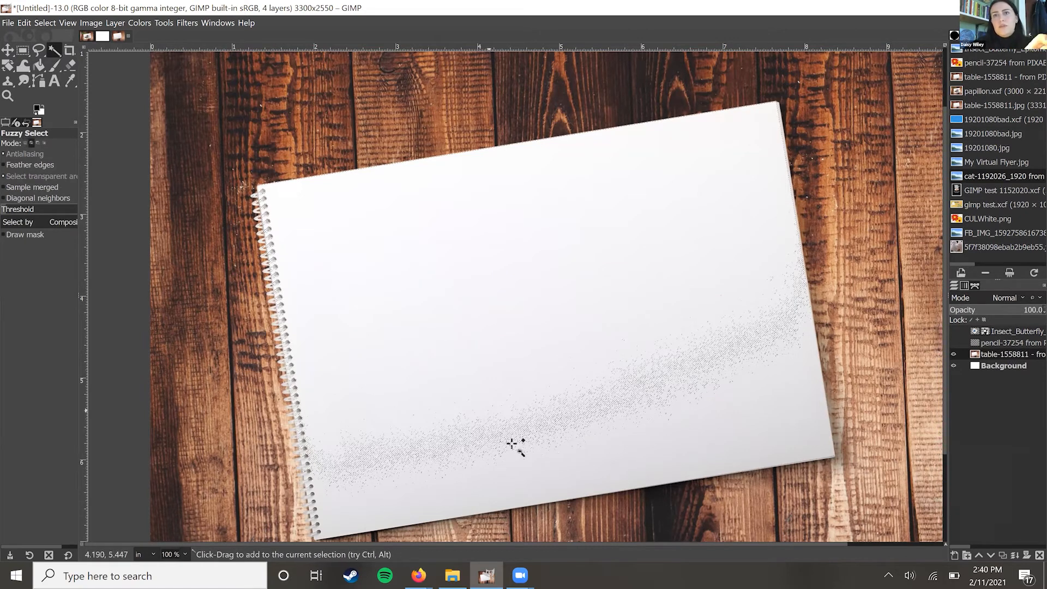
left_click(783, 451, "shift")
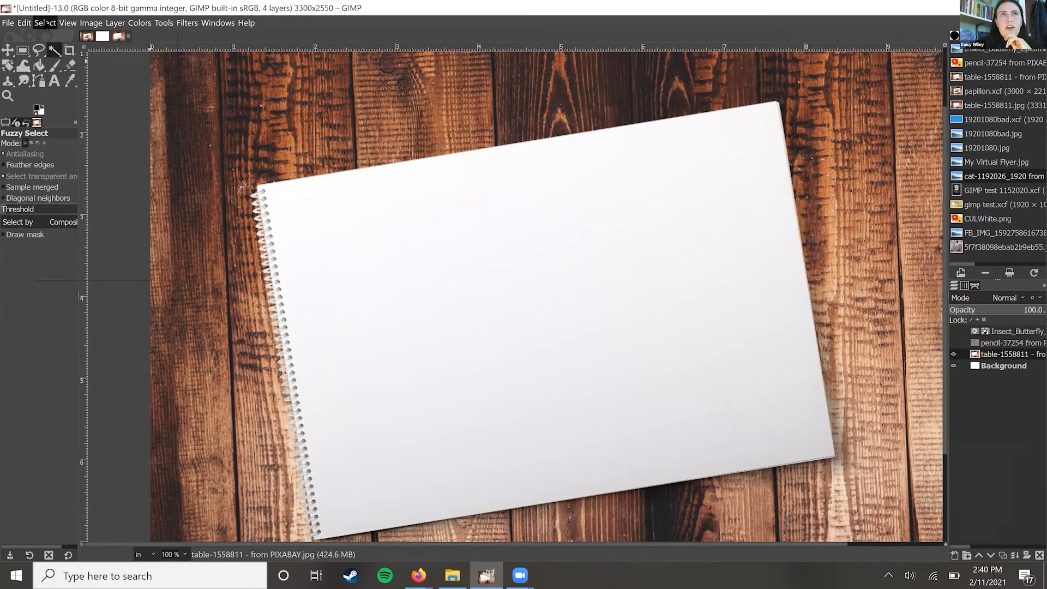
left_click(45, 23)
left_click(71, 66)
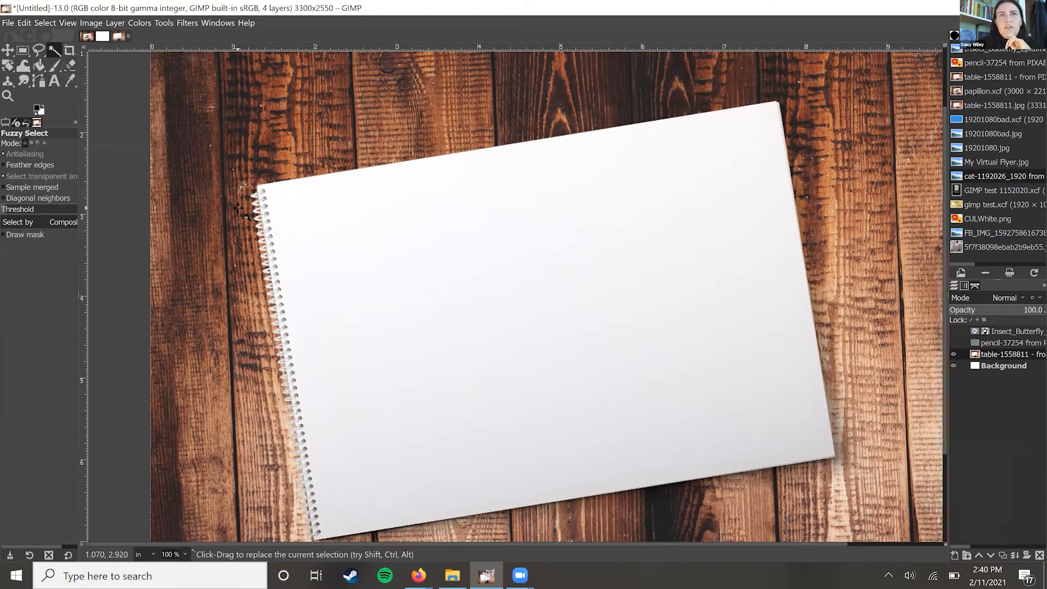
left_click(23, 51)
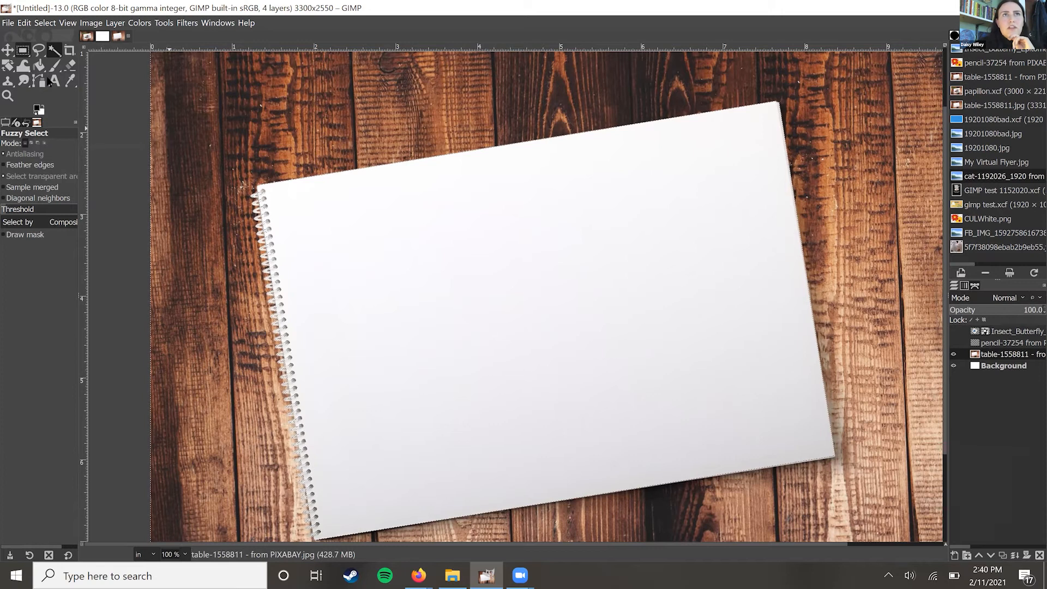
left_click(130, 175)
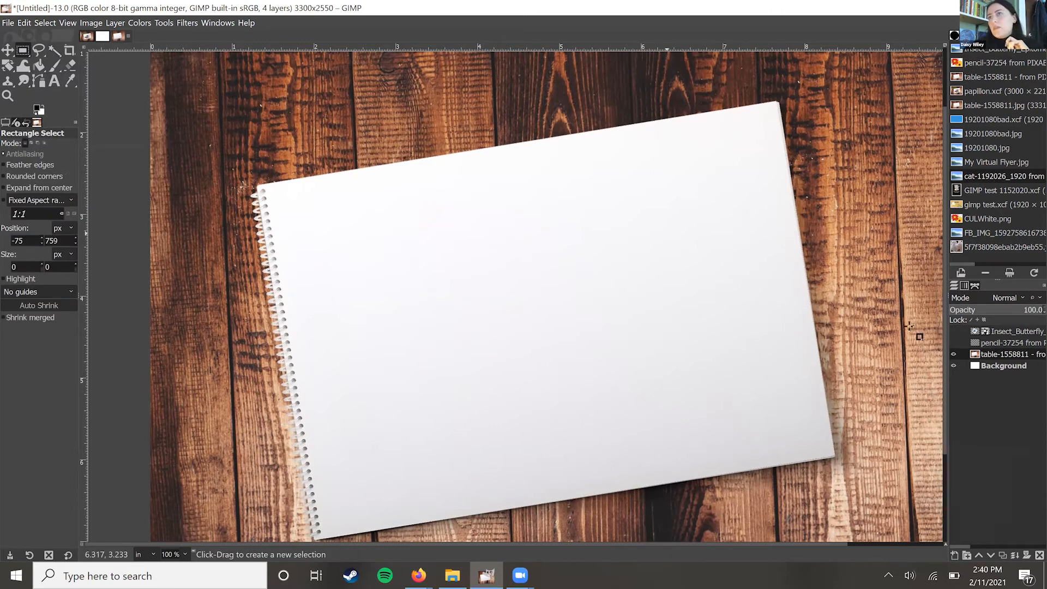
Step: Show the pencil and butterfly layers and move the pencil until its tip meets the butterfly's upper right wing
left_click(953, 341)
left_click(953, 331)
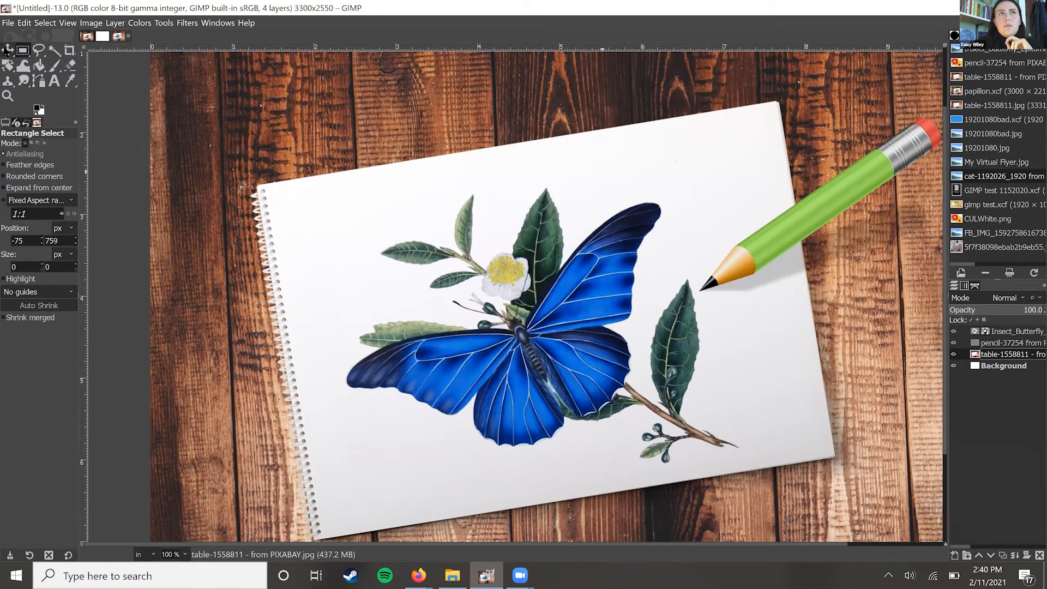
left_click(8, 50)
mouse_move(737, 240)
left_mouse_down()
mouse_move(718, 176)
mouse_move(733, 243)
mouse_move(763, 268)
mouse_move(750, 268)
left_mouse_up()
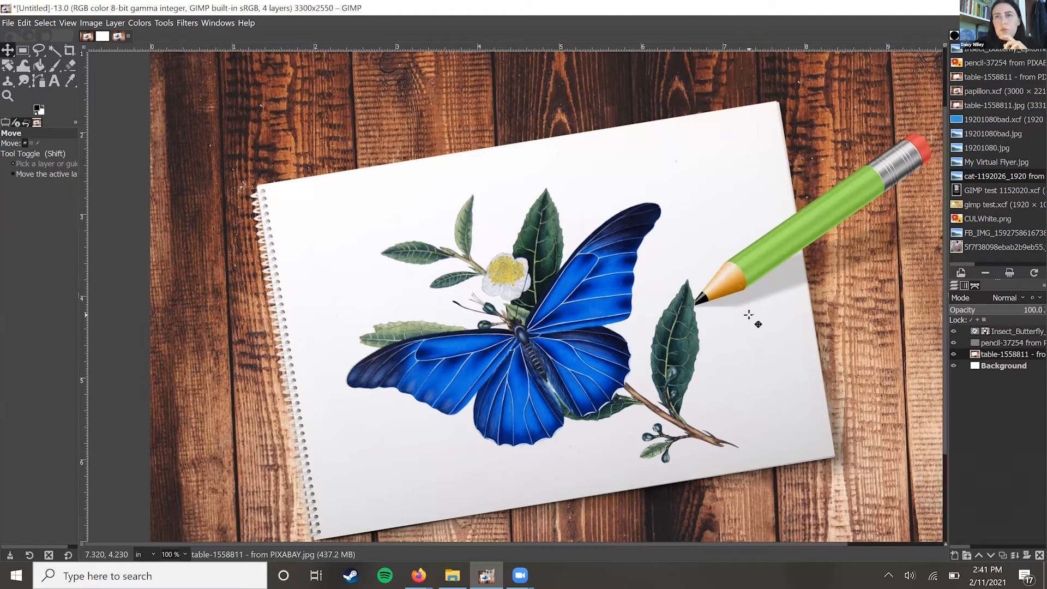
left_click(995, 343)
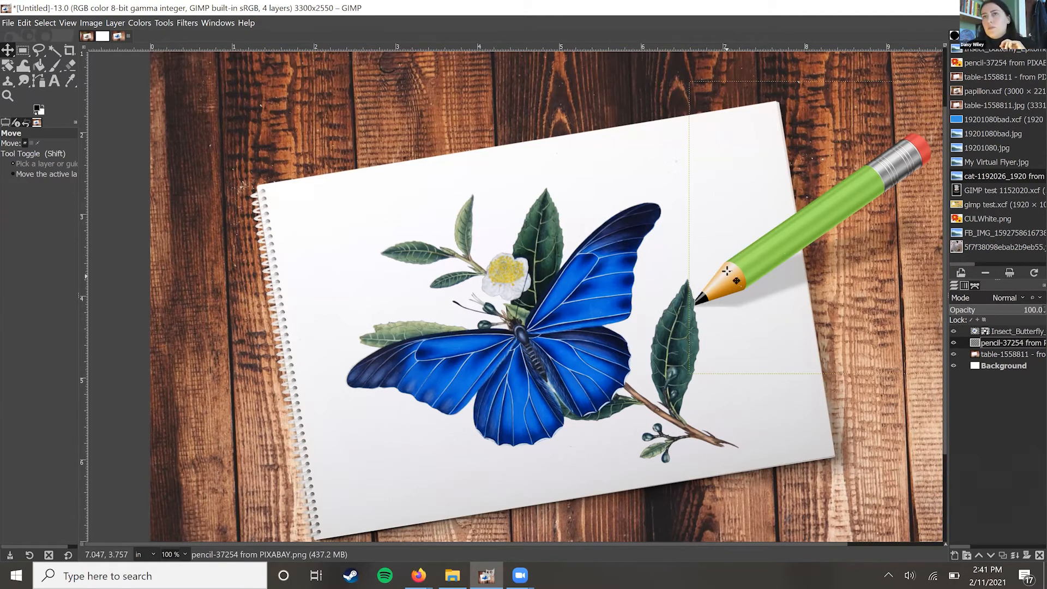
left_click_drag(734, 270, 735, 274)
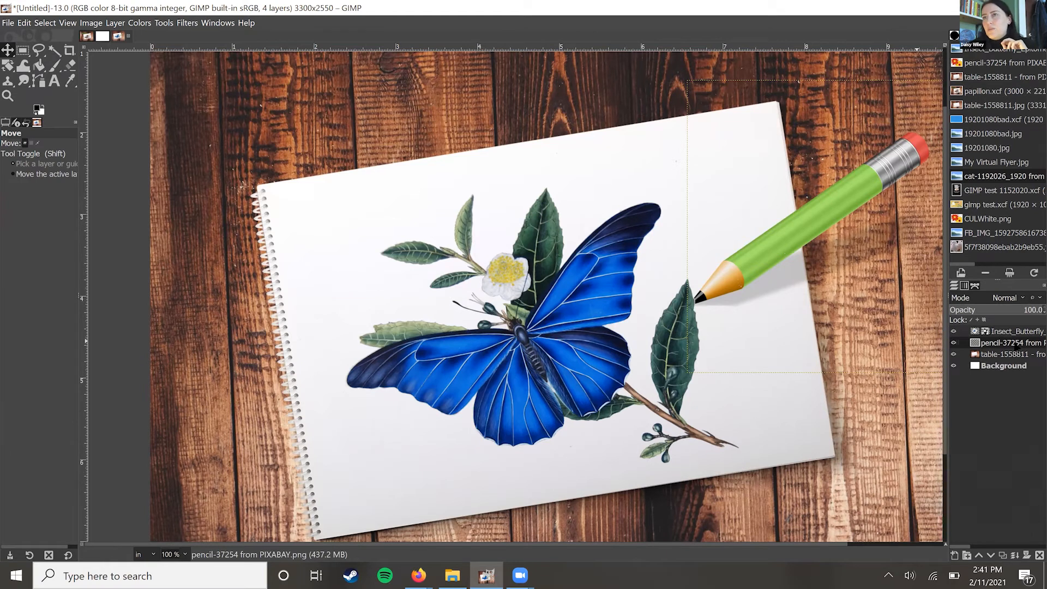
left_click_drag(741, 261, 671, 284)
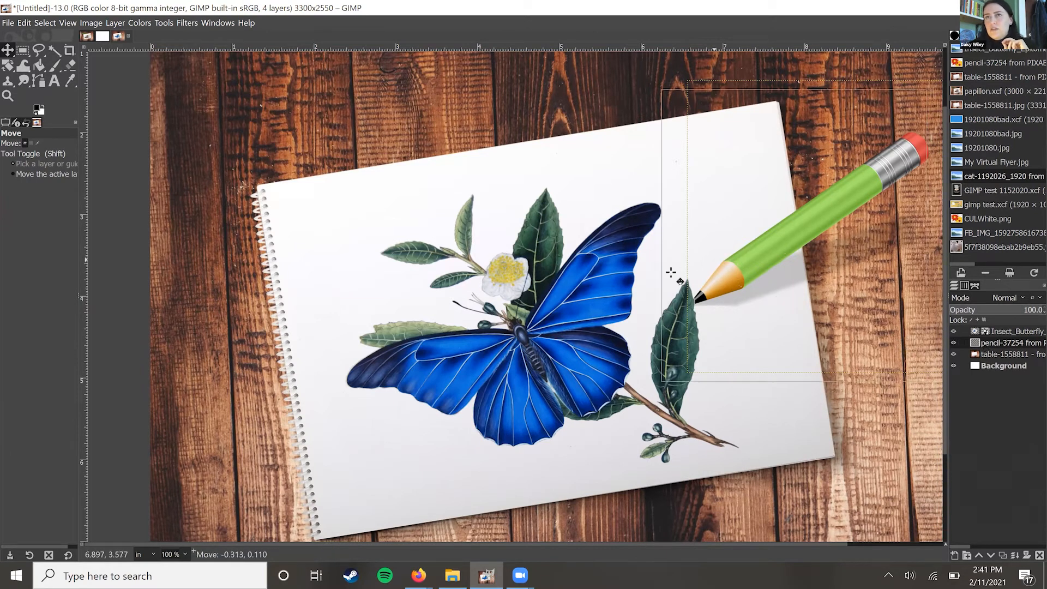
mouse_move(731, 266)
left_mouse_down()
mouse_move(794, 256)
mouse_move(752, 220)
mouse_move(740, 231)
left_mouse_up()
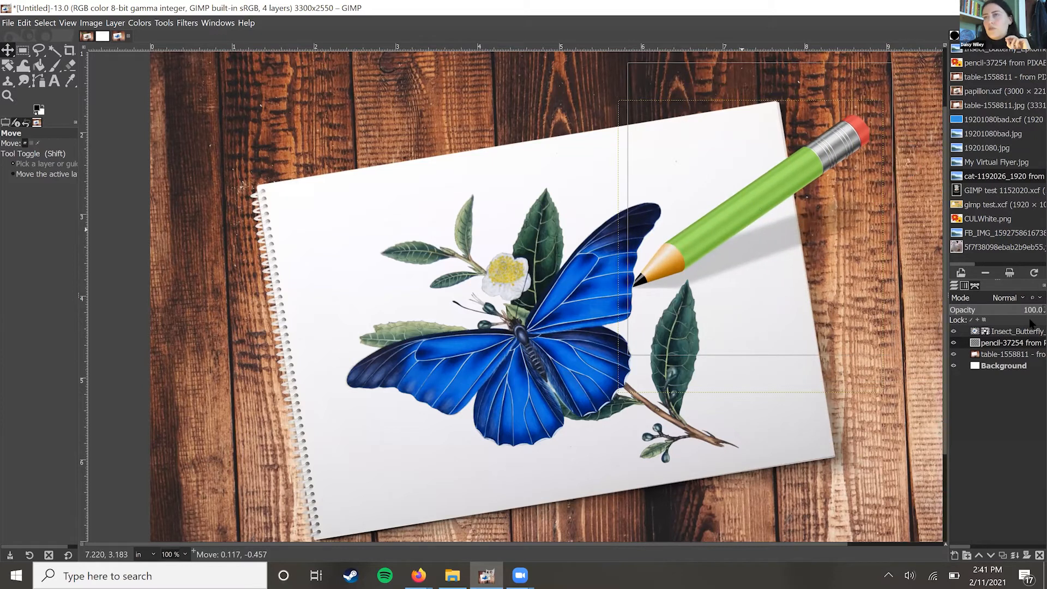
Step: Raise the pencil layer above the butterfly layer and nudge the pencil so its tip rests on the wing's edge
left_click_drag(1012, 343, 1011, 329)
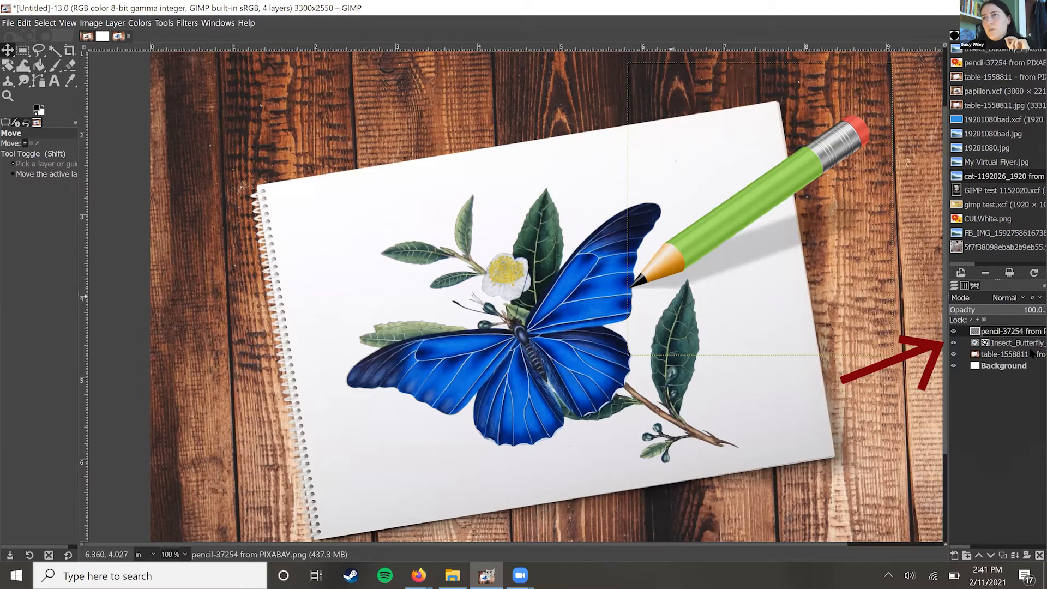
left_click(1015, 342)
left_click_drag(709, 235, 697, 228)
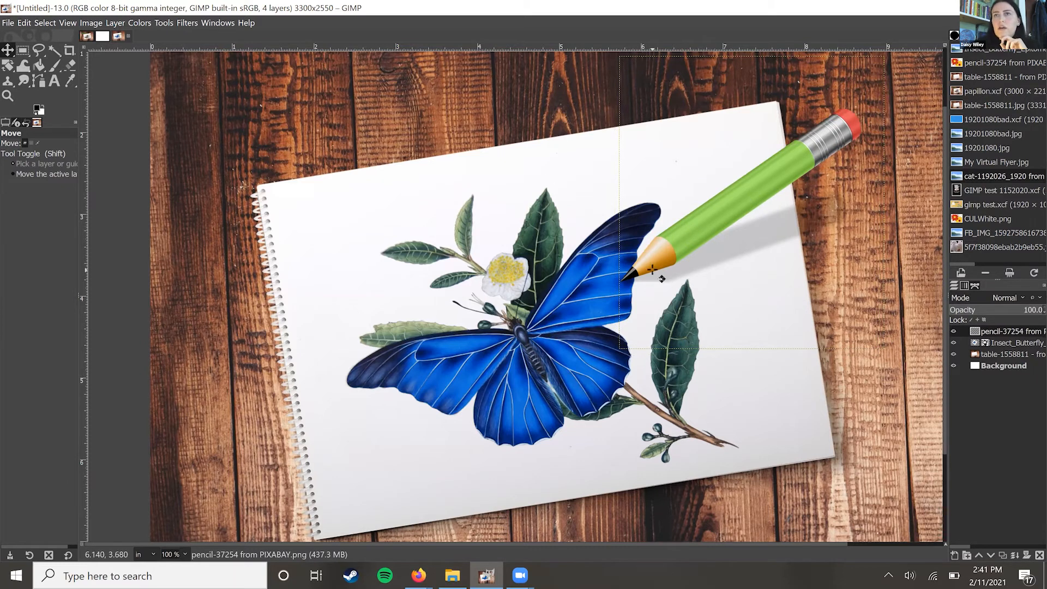
left_click_drag(658, 257, 664, 257)
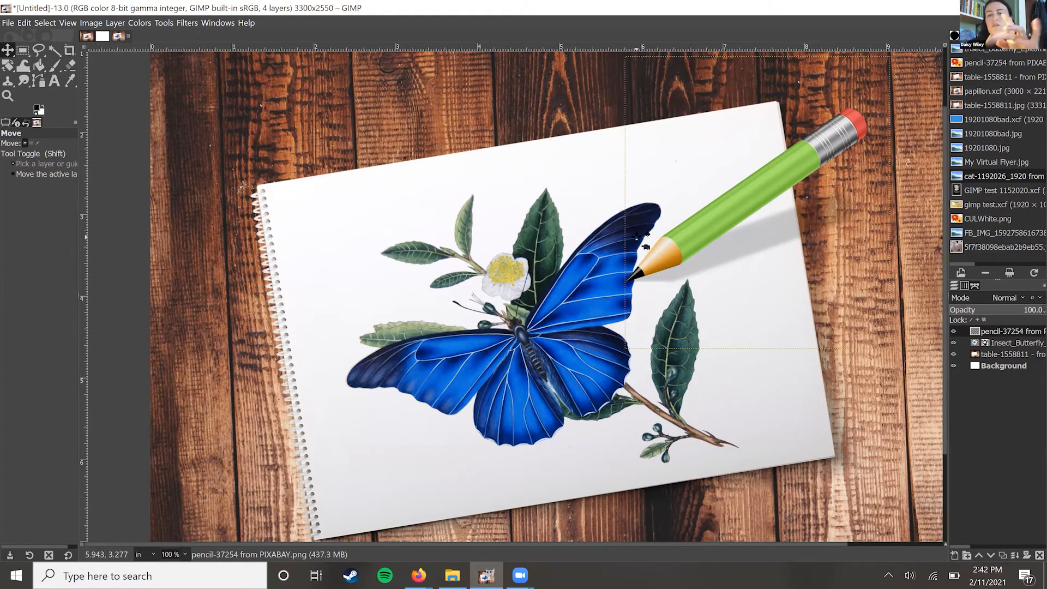
Step: Try a Color Balance of Cyan-Red -57.7 and Magenta-Green 75.9 on the whole pencil layer and discard it
key("space")
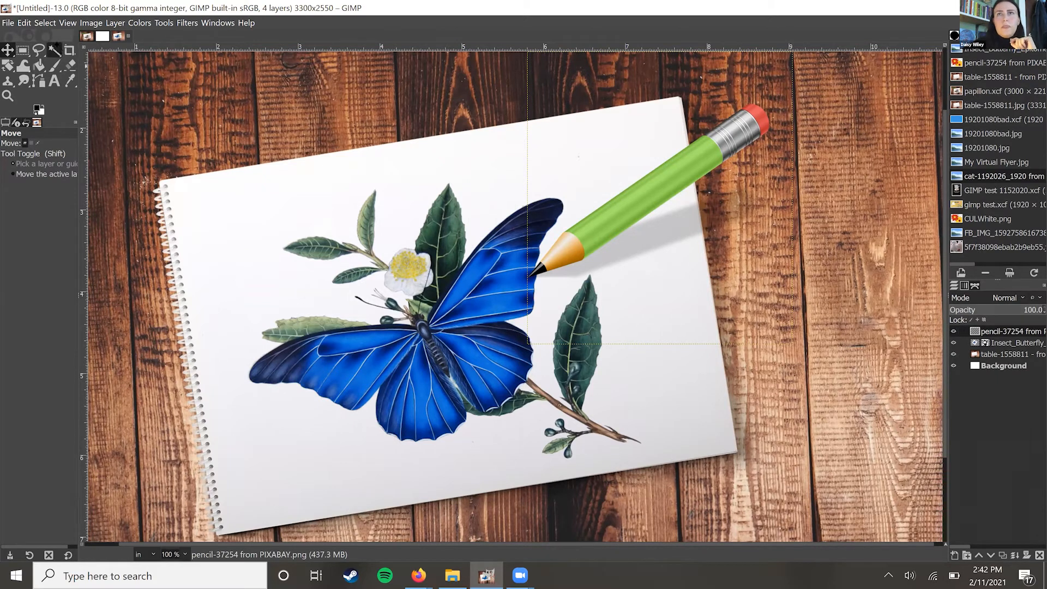
left_click(55, 51)
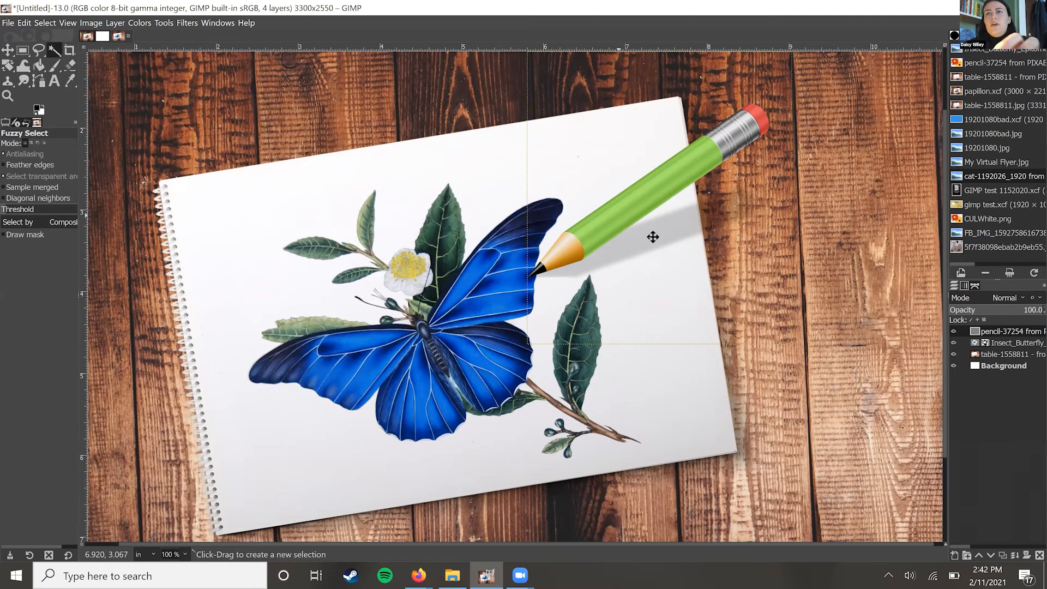
left_click_drag(612, 216, 532, 243)
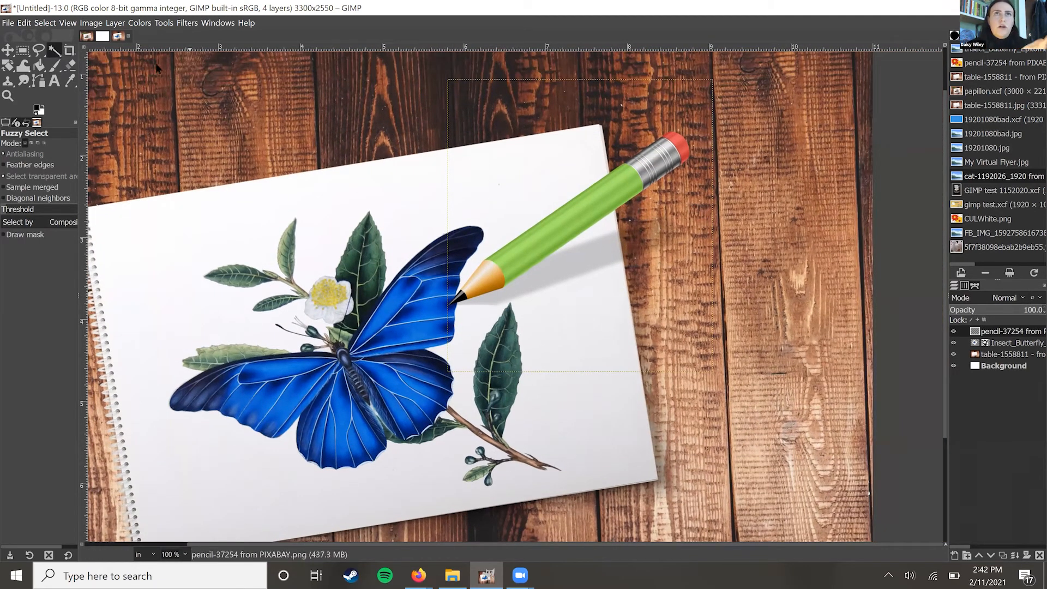
left_click(140, 23)
left_click(163, 38)
mouse_move(784, 188)
left_mouse_down()
mouse_move(773, 187)
mouse_move(821, 195)
mouse_move(809, 195)
left_mouse_up()
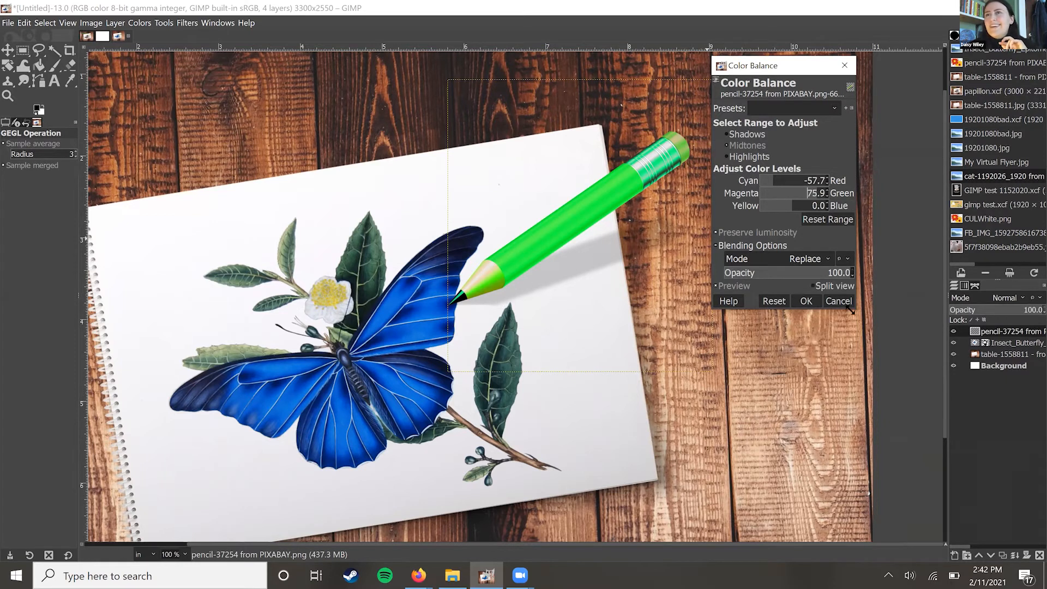
left_click(838, 301)
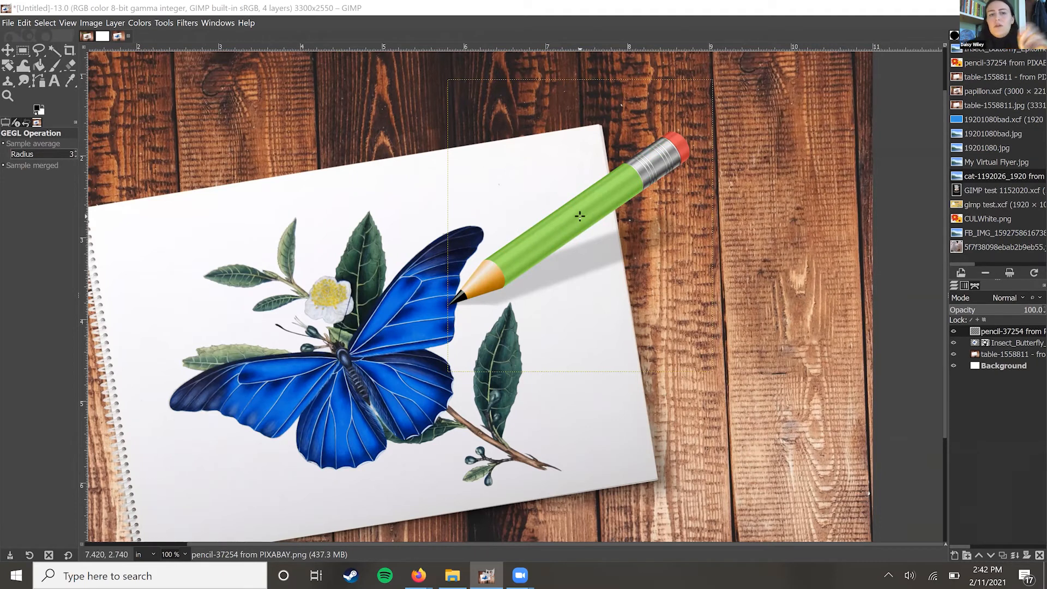
Step: Fuzzy-select the pencil's green body, adding its remaining green shades to the selection
left_click(7, 51)
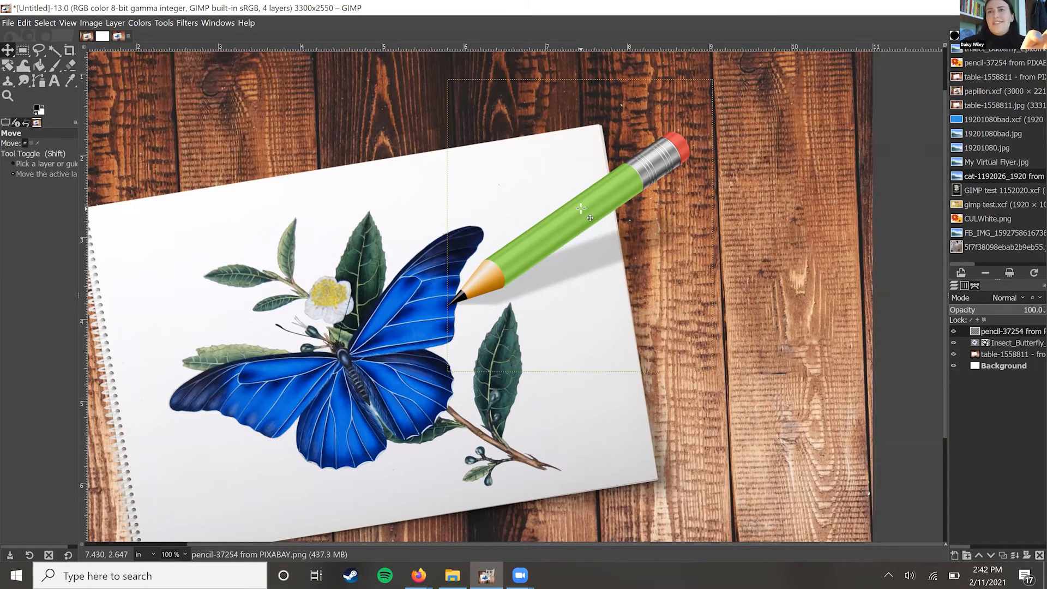
scroll(581, 208, "up", 1)
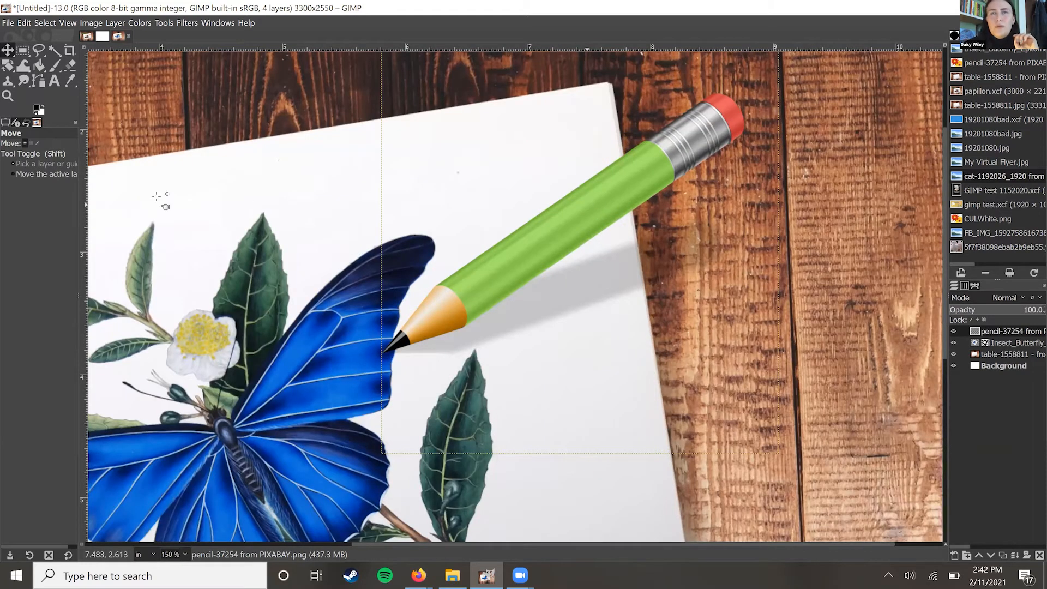
left_click(54, 50)
left_click(521, 258)
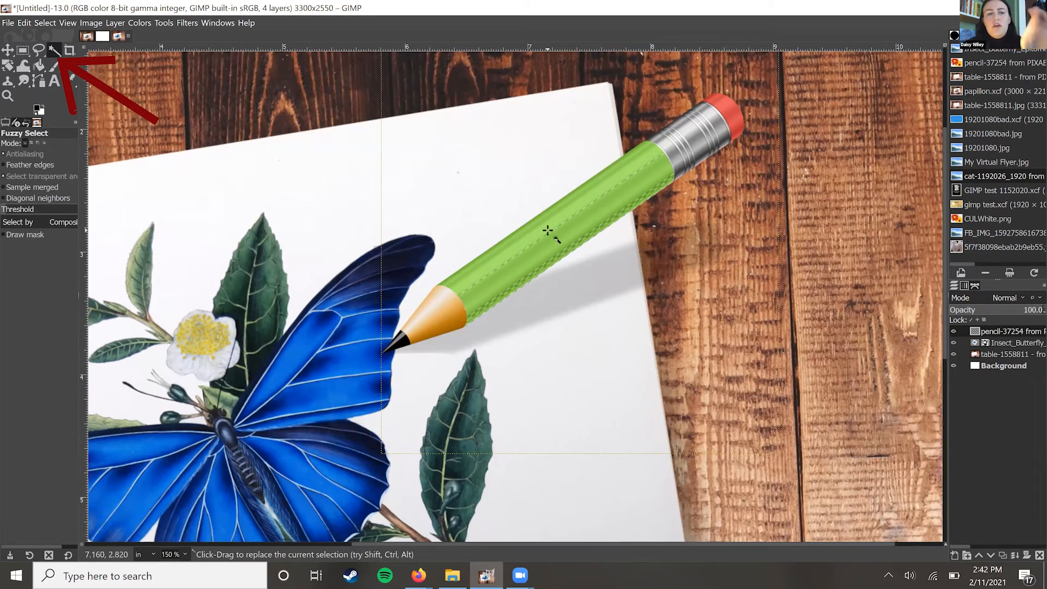
key("shift")
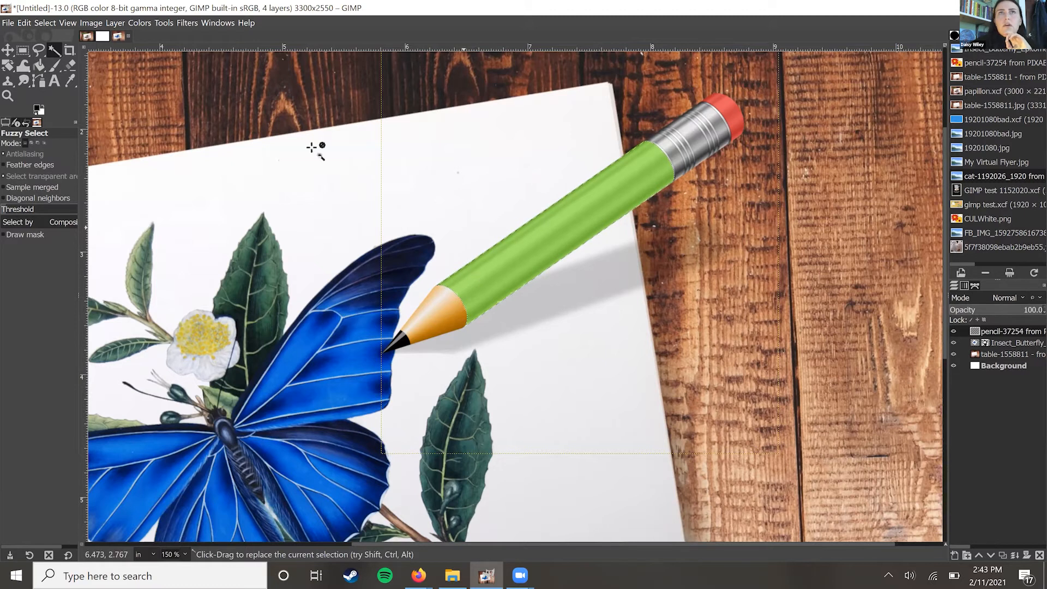
Step: Start a colour adjustment on the selected green body of the pencil
left_click(142, 24)
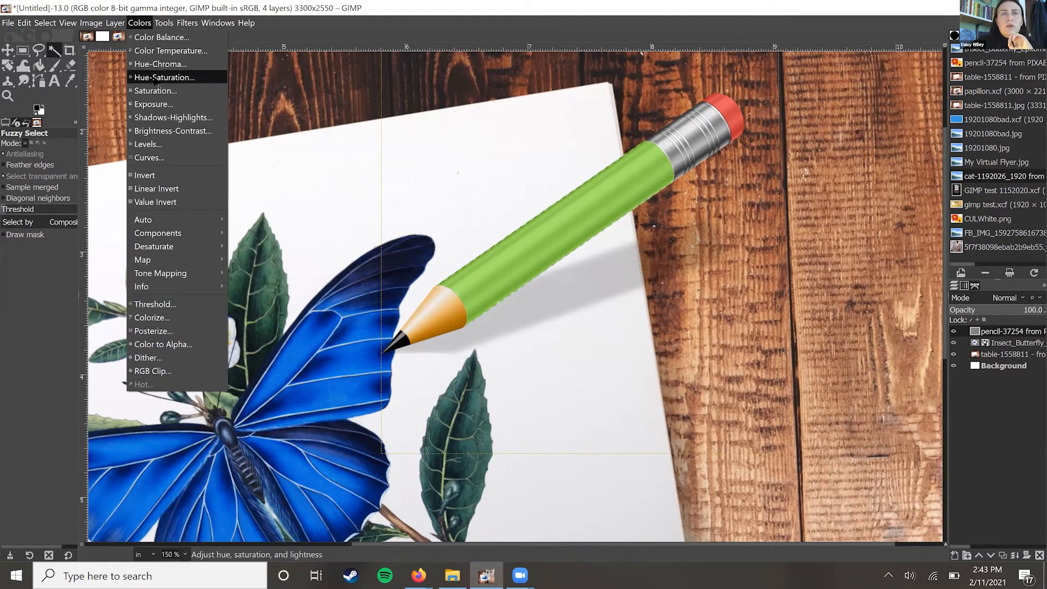
Step: Recolour the selected green pencil body using Color Balance with Cyan-Red 56.8 and Magenta-Green -27.8, and clear the selection
left_click(185, 38)
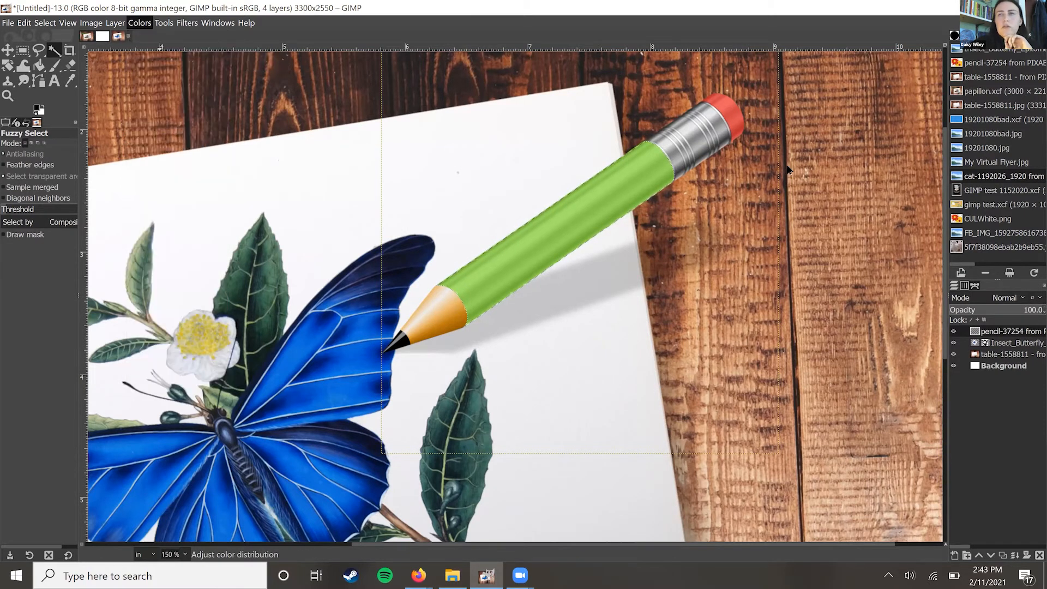
left_click(788, 178)
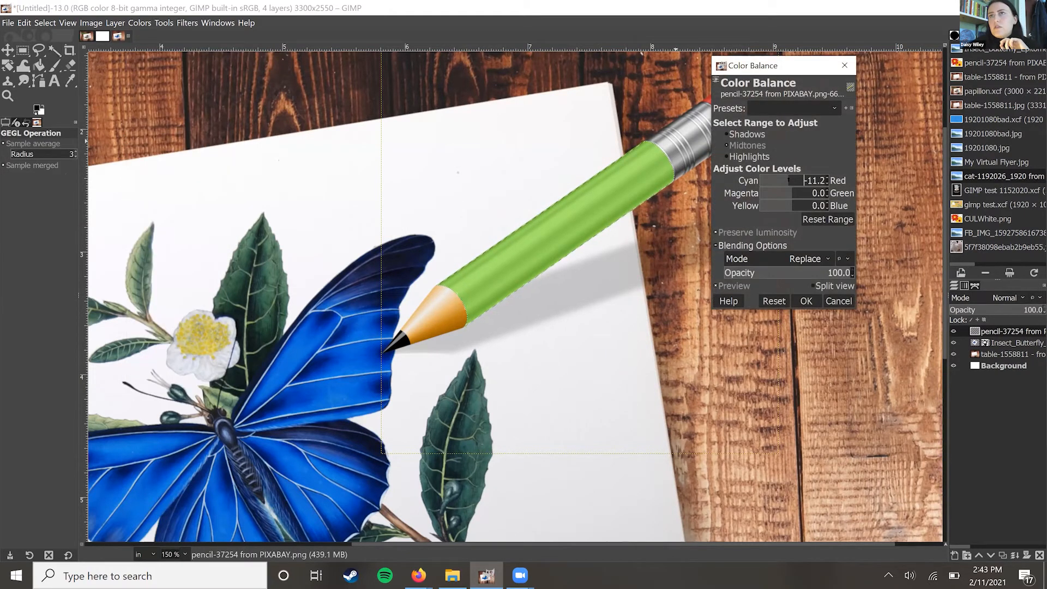
left_click_drag(780, 180, 811, 180)
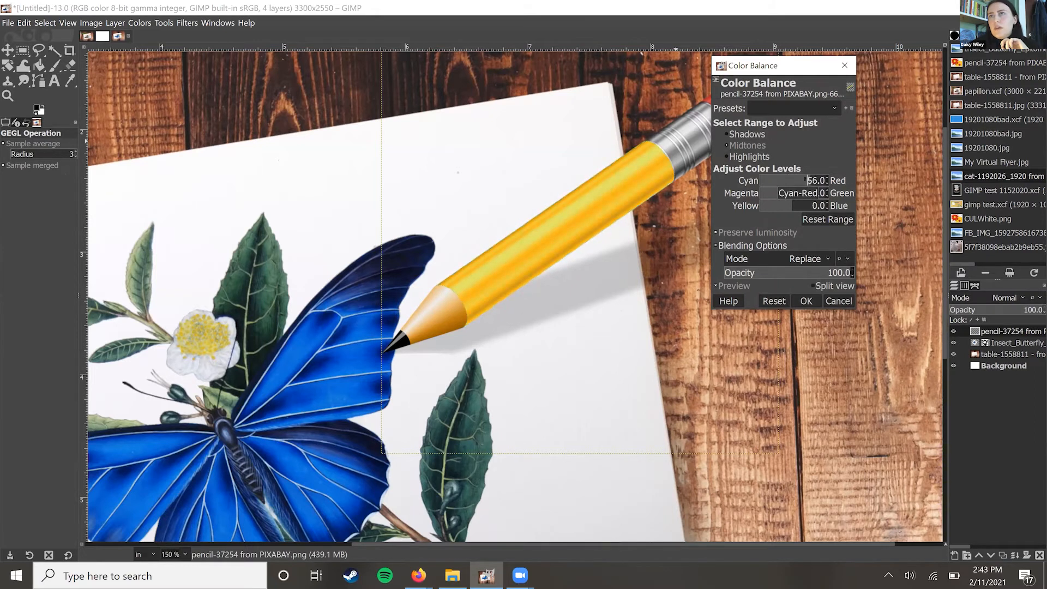
left_click_drag(808, 180, 804, 180)
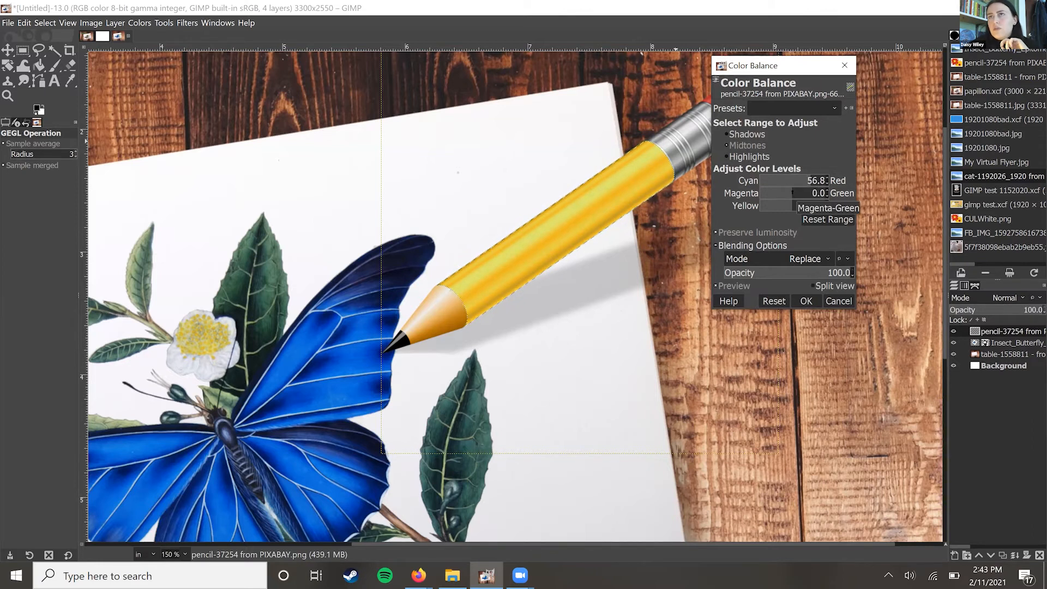
mouse_move(788, 192)
left_mouse_down()
mouse_move(734, 192)
mouse_move(781, 192)
left_mouse_up()
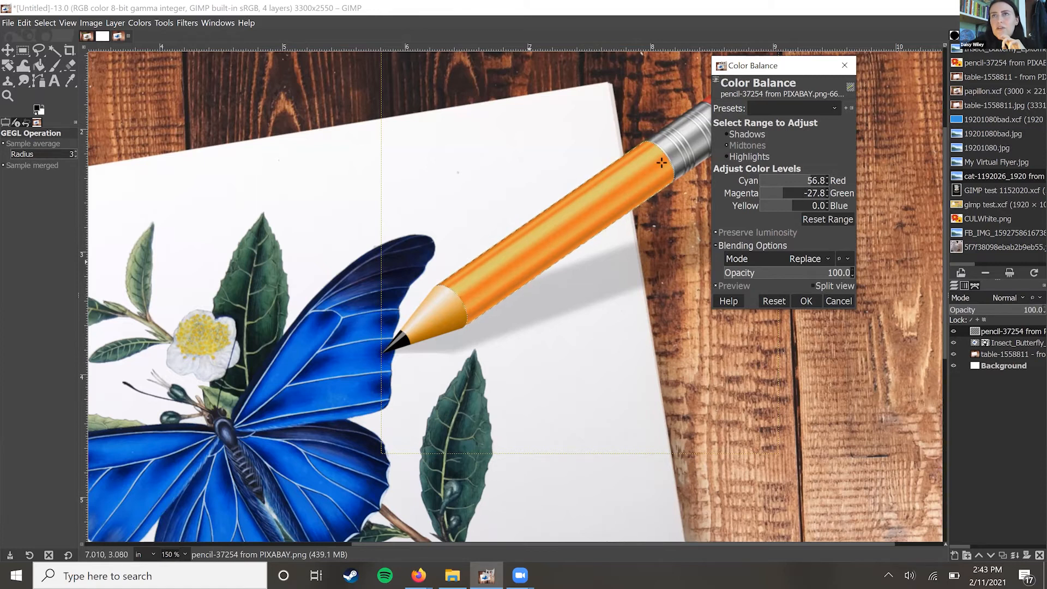
left_click(806, 302)
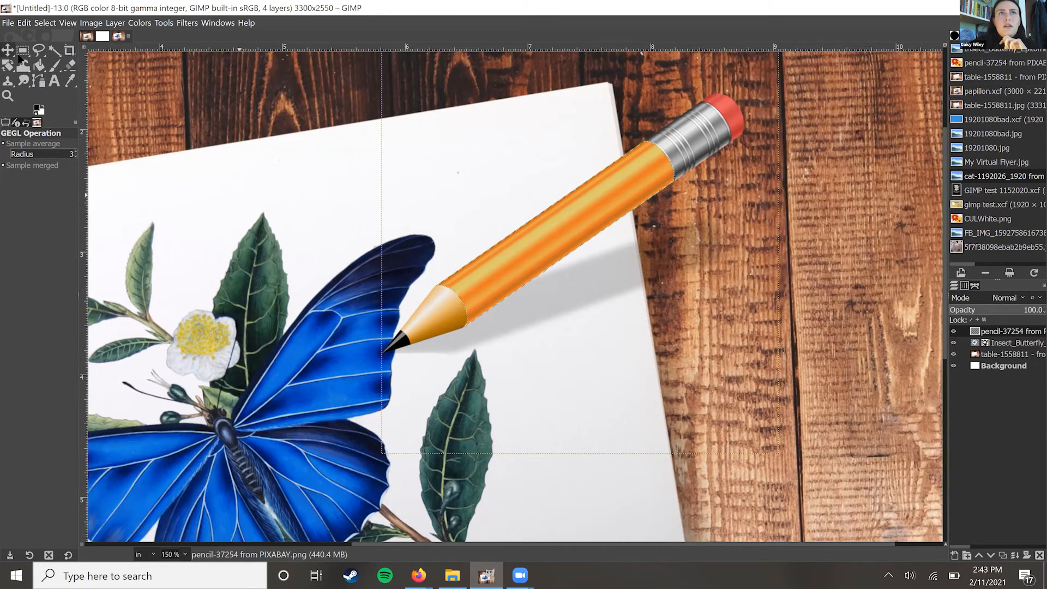
left_click(23, 50)
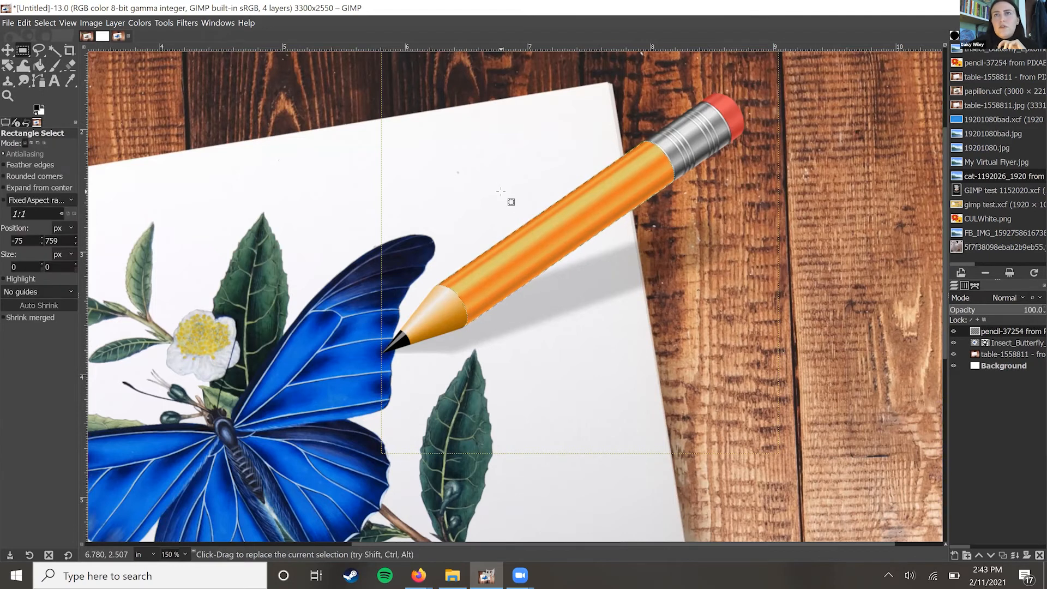
left_click(465, 219)
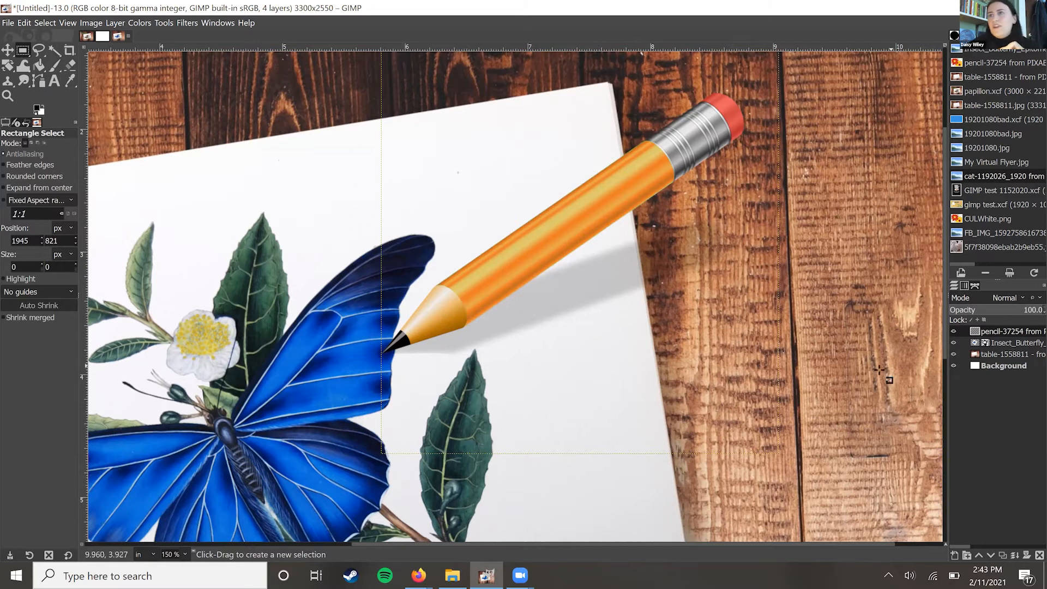
Step: Draw a Free Select outline around the blue butterfly, following its upper wing edges closely to leave out the flower and leaves
left_click_drag(398, 373, 540, 285)
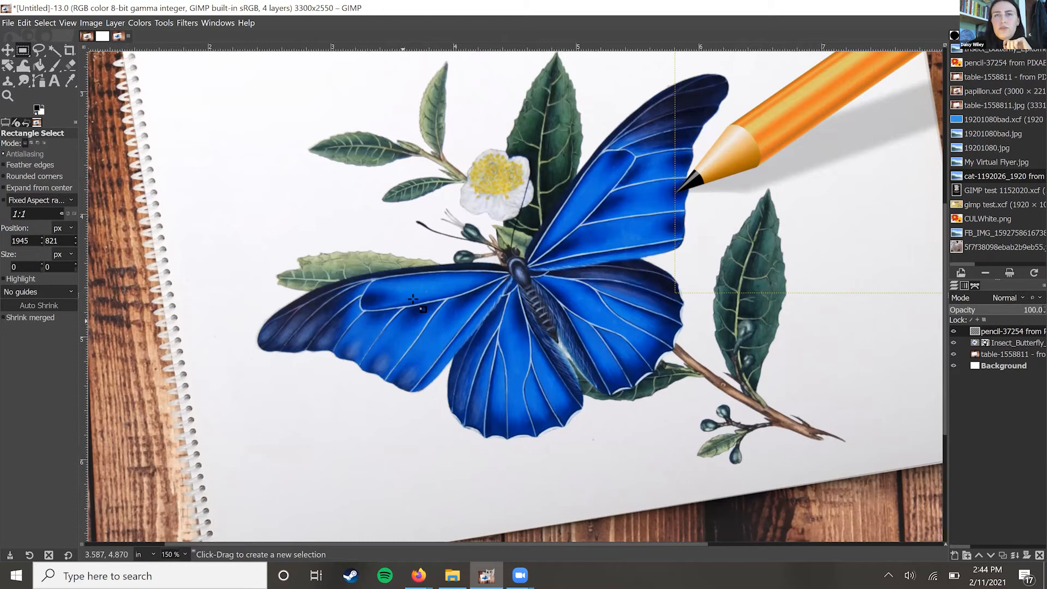
left_click(38, 51)
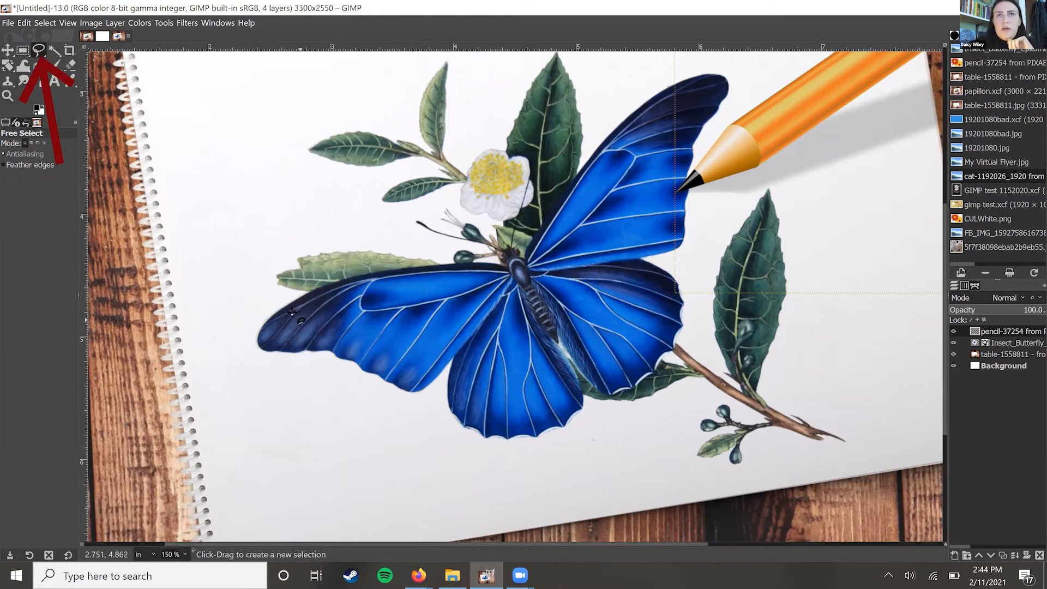
left_click(258, 312)
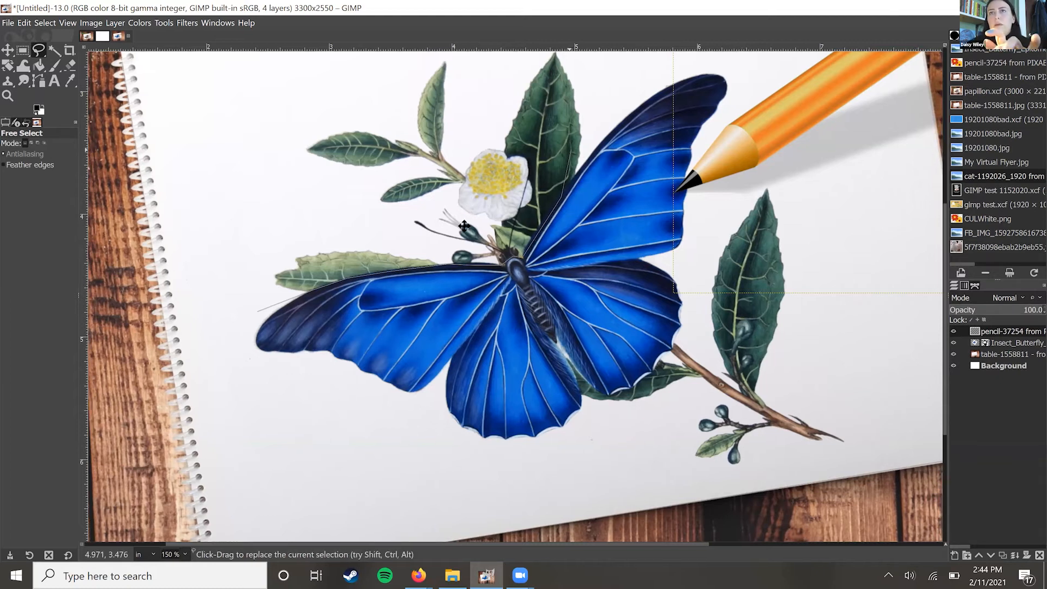
left_click_drag(478, 226, 463, 225)
left_click(492, 211)
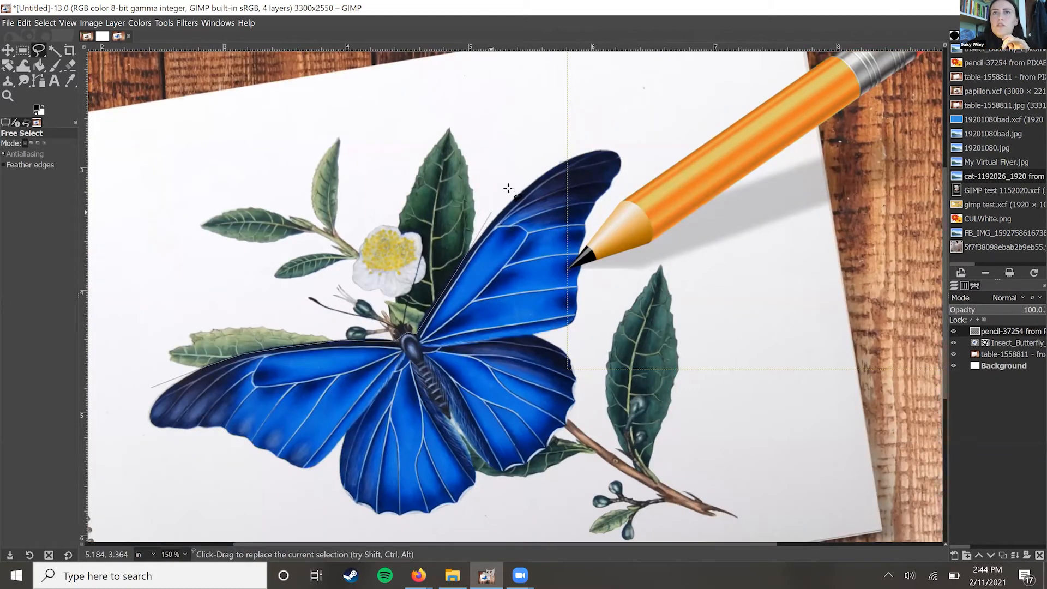
mouse_move(669, 151)
left_mouse_down()
mouse_move(616, 225)
mouse_move(600, 333)
mouse_move(576, 354)
mouse_move(590, 402)
mouse_move(580, 429)
mouse_move(571, 415)
mouse_move(557, 431)
mouse_move(574, 429)
mouse_move(509, 471)
mouse_move(472, 457)
mouse_move(463, 432)
mouse_move(481, 496)
mouse_move(417, 525)
mouse_move(369, 521)
mouse_move(266, 469)
left_mouse_up()
mouse_move(161, 453)
left_mouse_down()
mouse_move(131, 413)
mouse_move(154, 388)
left_mouse_up()
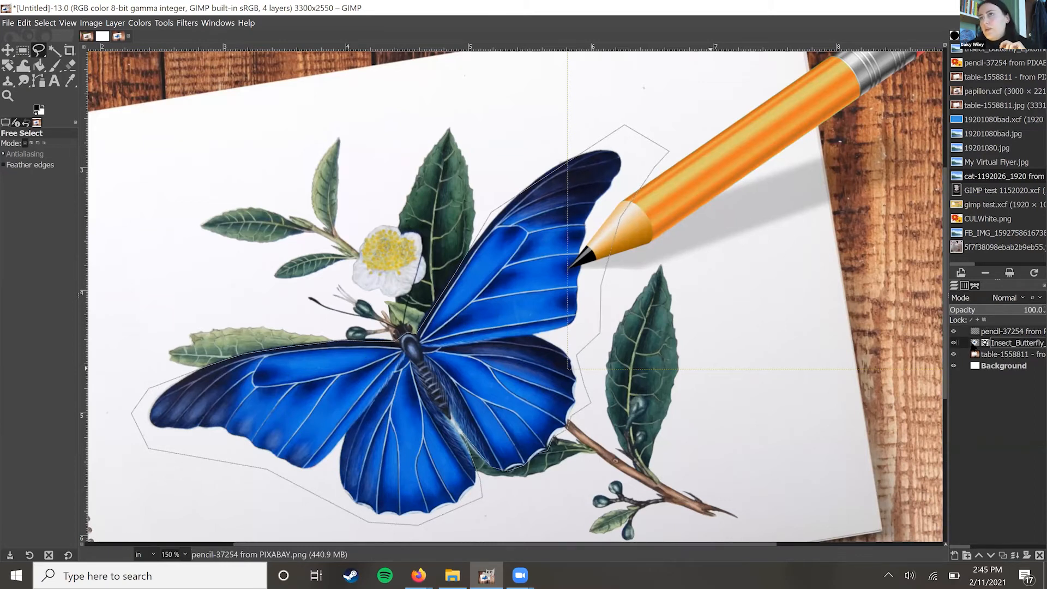
Step: Apply Color Balance to the selected butterfly on its own layer with Cyan-Red 60.2, Magenta-Green 9.5 and Yellow-Blue -69.3
left_click(975, 344)
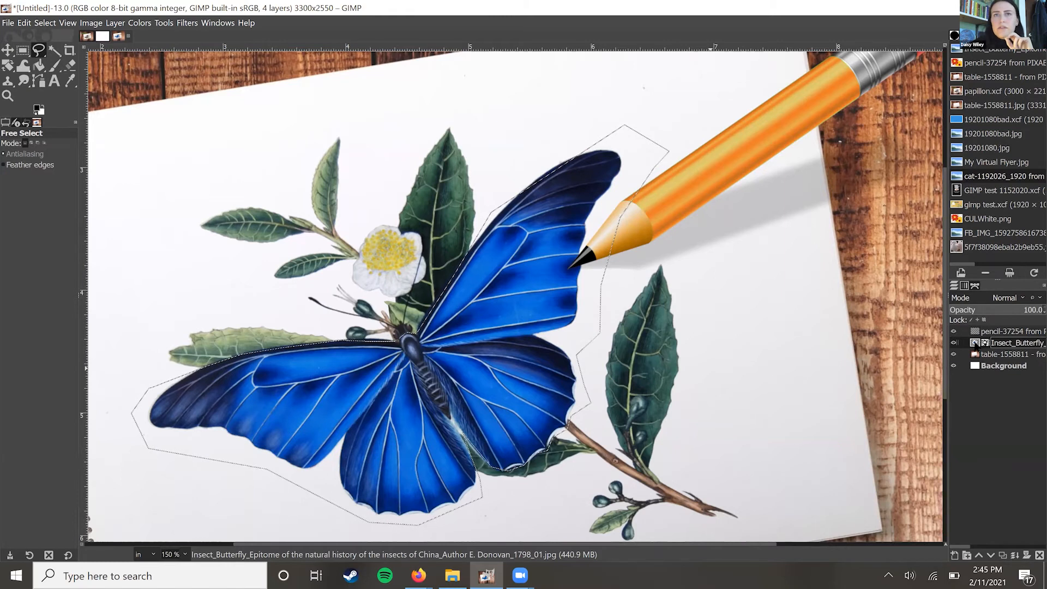
left_click(139, 22)
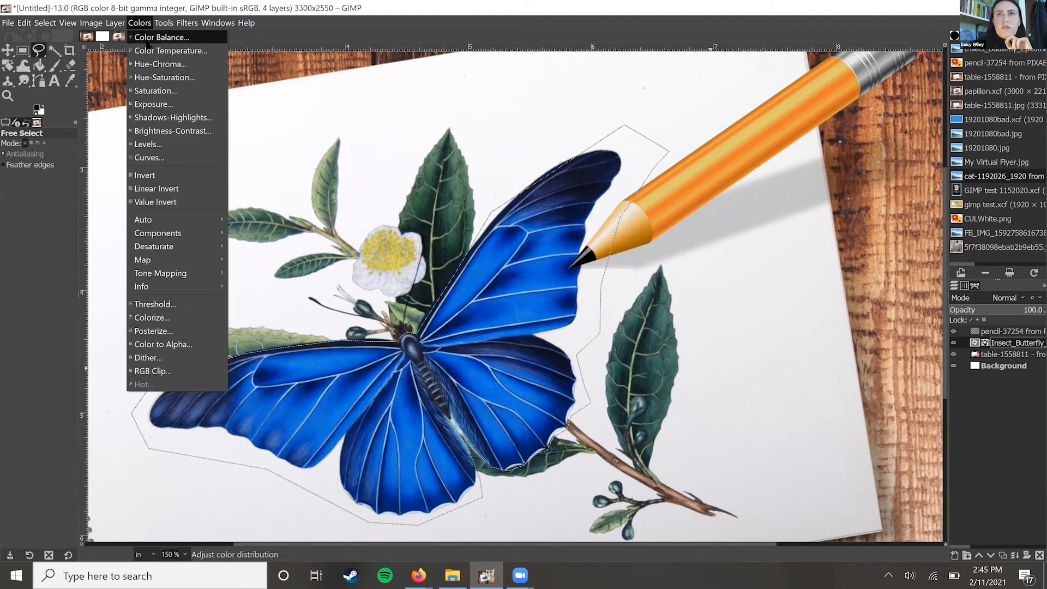
left_click(147, 38)
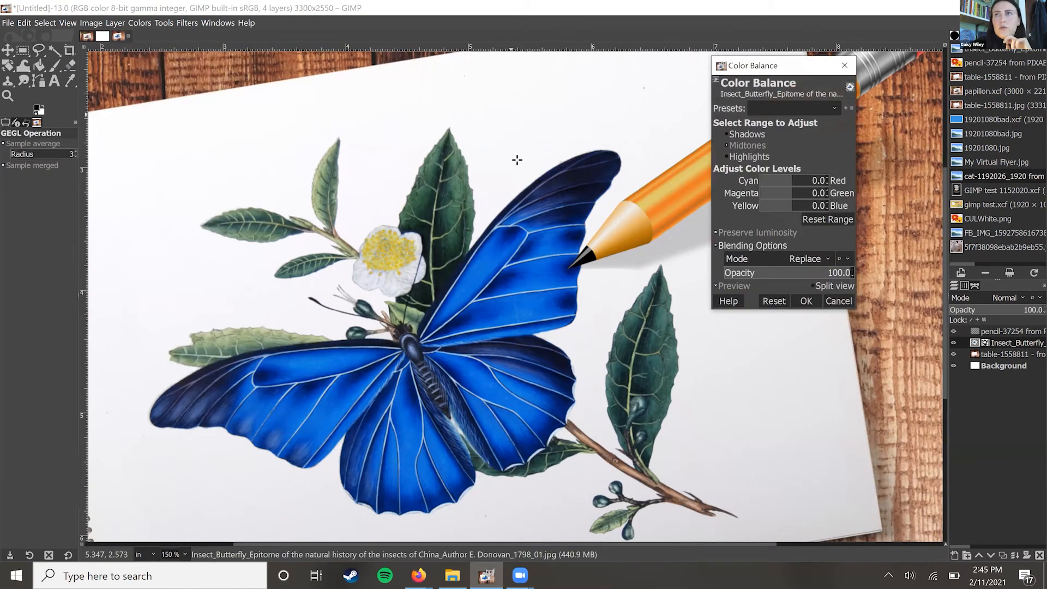
left_click_drag(778, 181, 766, 205)
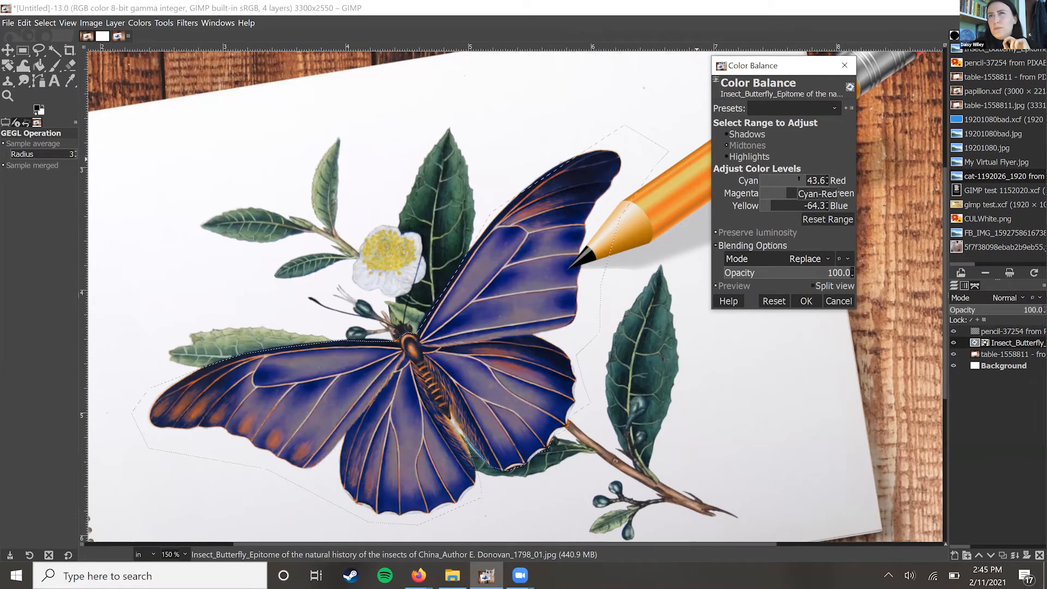
left_click_drag(802, 179, 808, 180)
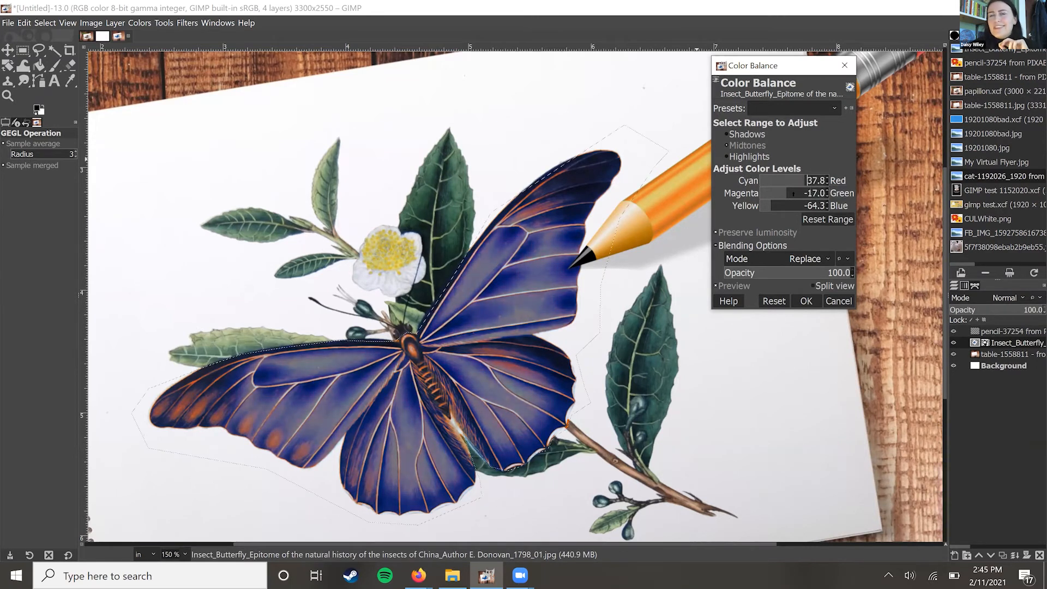
mouse_move(787, 193)
left_mouse_down()
mouse_move(760, 206)
mouse_move(770, 204)
left_mouse_up()
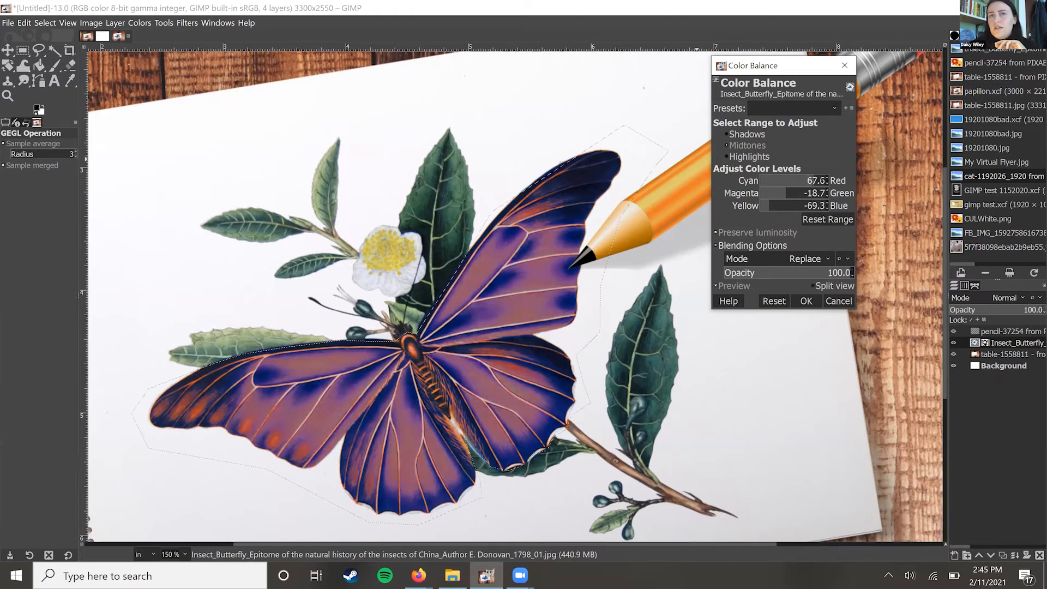
left_click_drag(820, 180, 803, 193)
left_click_drag(789, 193, 796, 193)
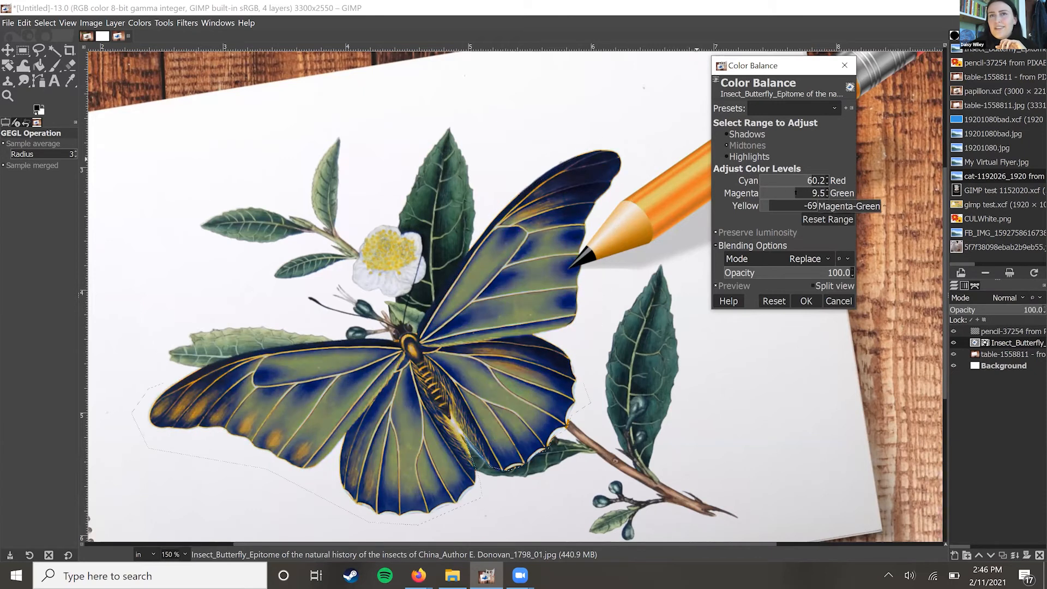
left_click(806, 301)
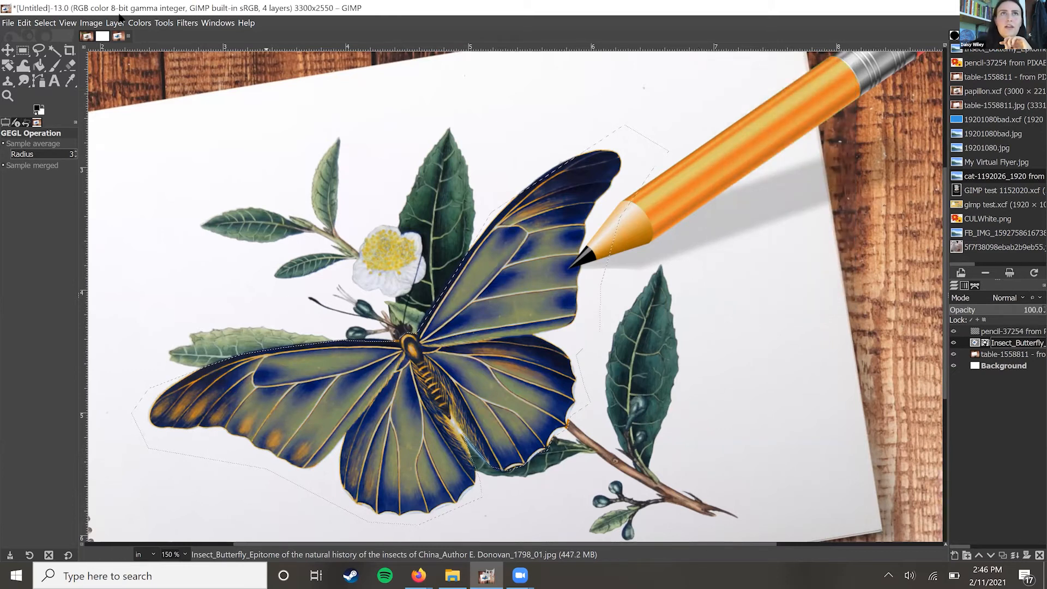
Step: Apply Hue-Saturation to the selected butterfly with hue -3.1 and saturation -43.5
left_click(140, 22)
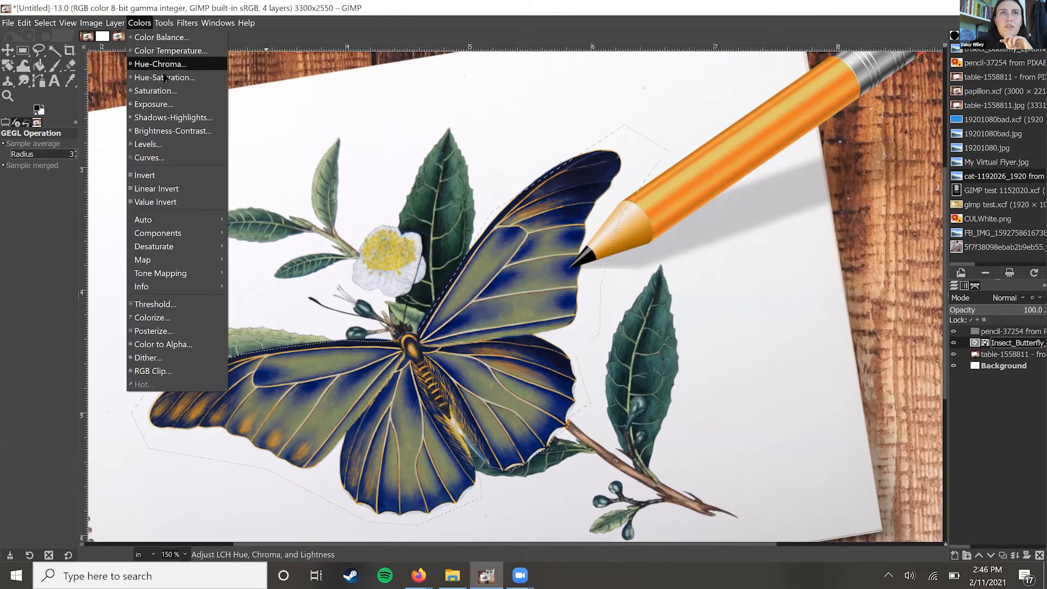
left_click(164, 77)
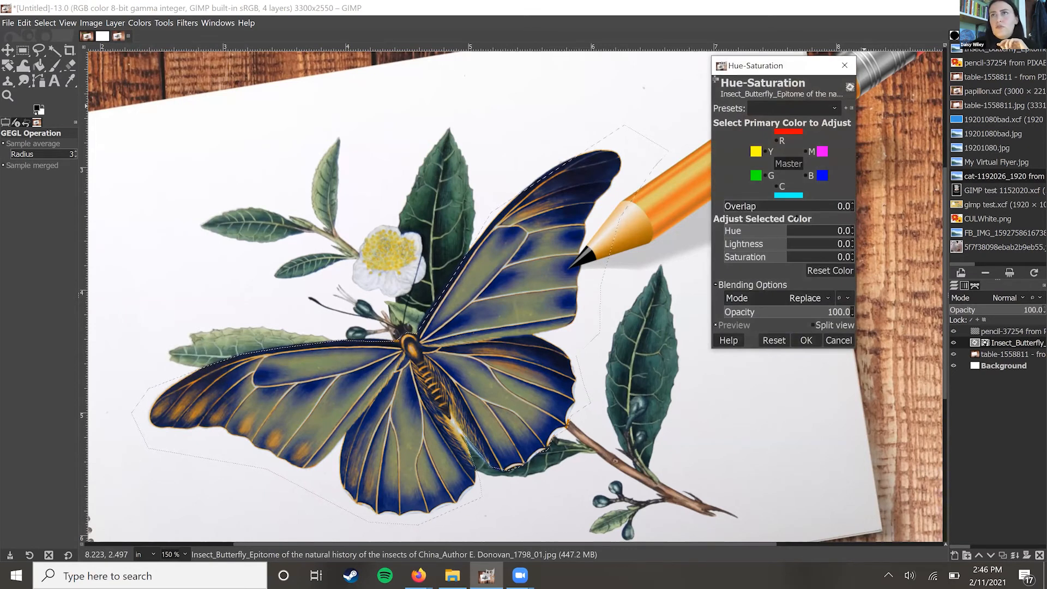
left_click_drag(777, 257, 764, 257)
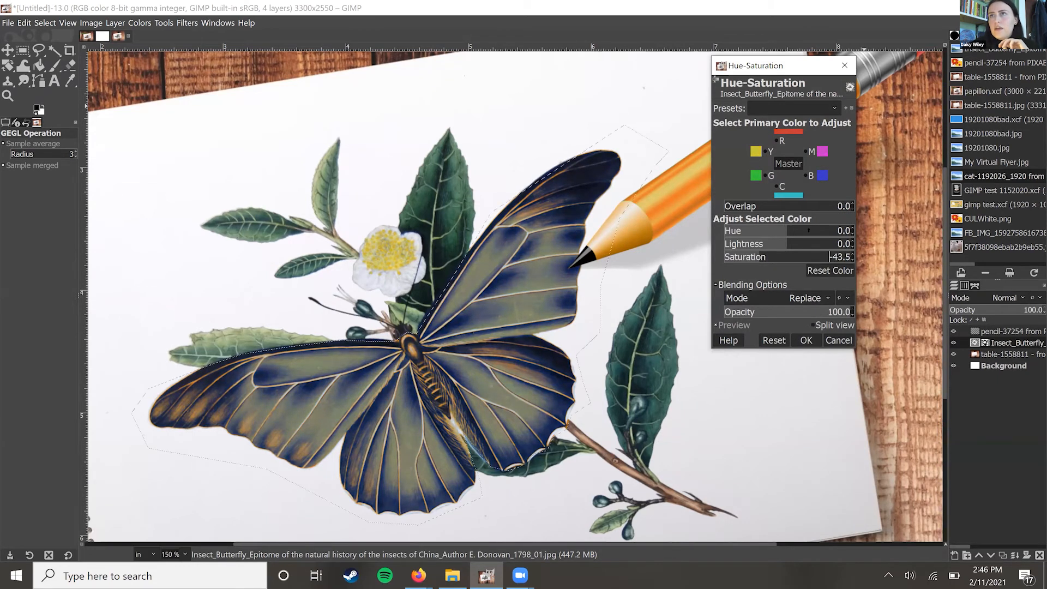
left_click_drag(813, 231, 786, 231)
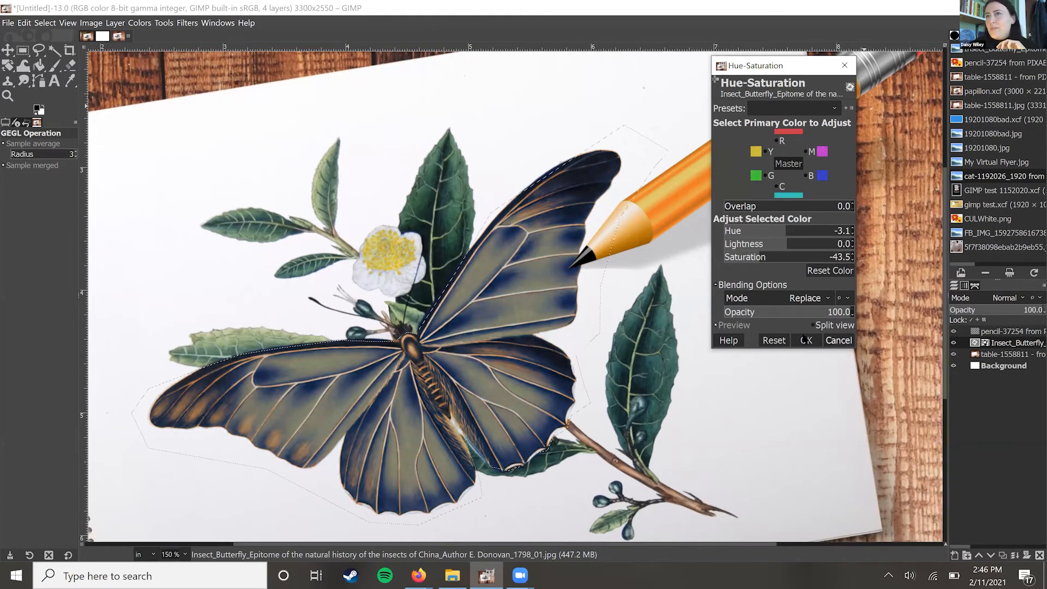
left_click(806, 340)
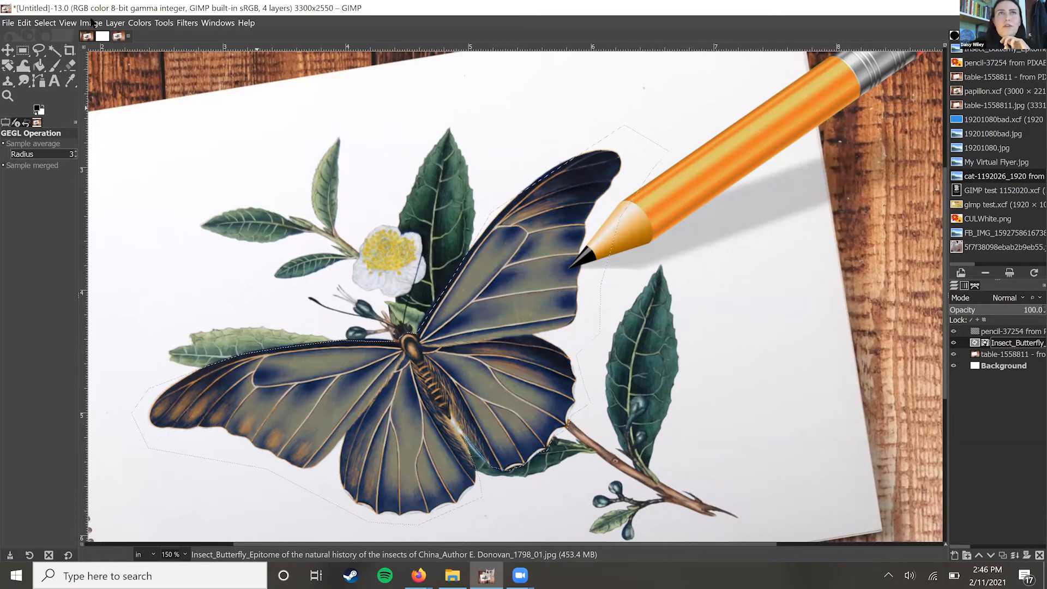
Step: Apply Color Temperature to the selected butterfly with an intended temperature of 8417.5
left_click(91, 23)
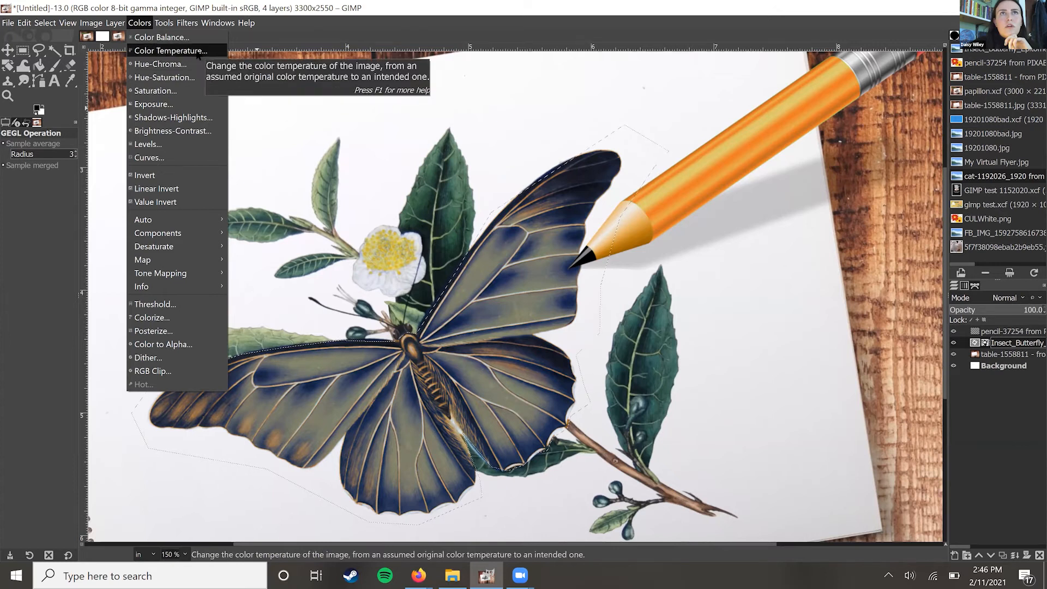
left_click(170, 50)
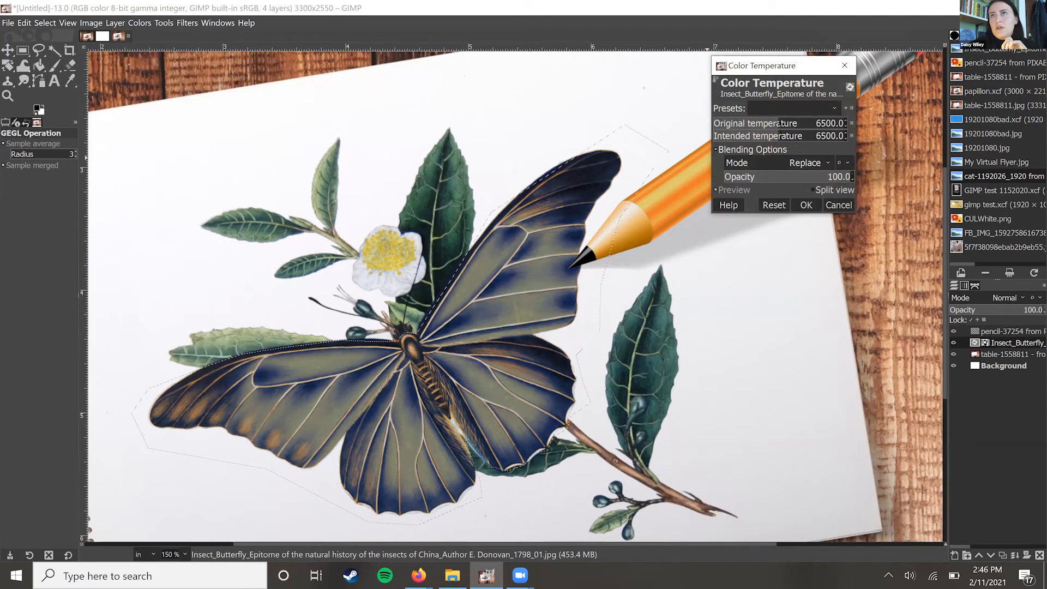
left_click_drag(766, 136, 802, 136)
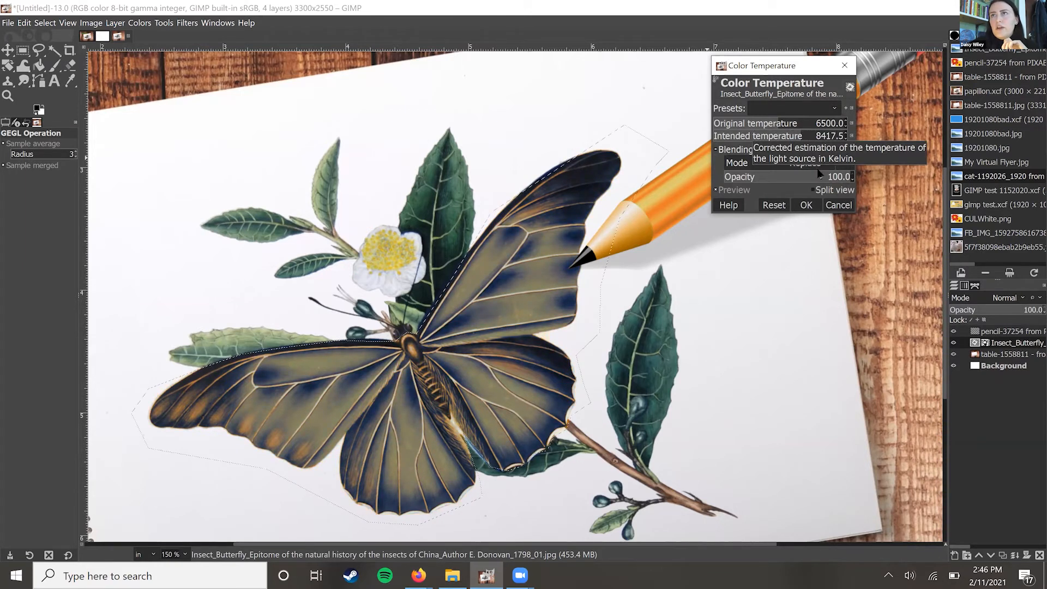
left_click(805, 205)
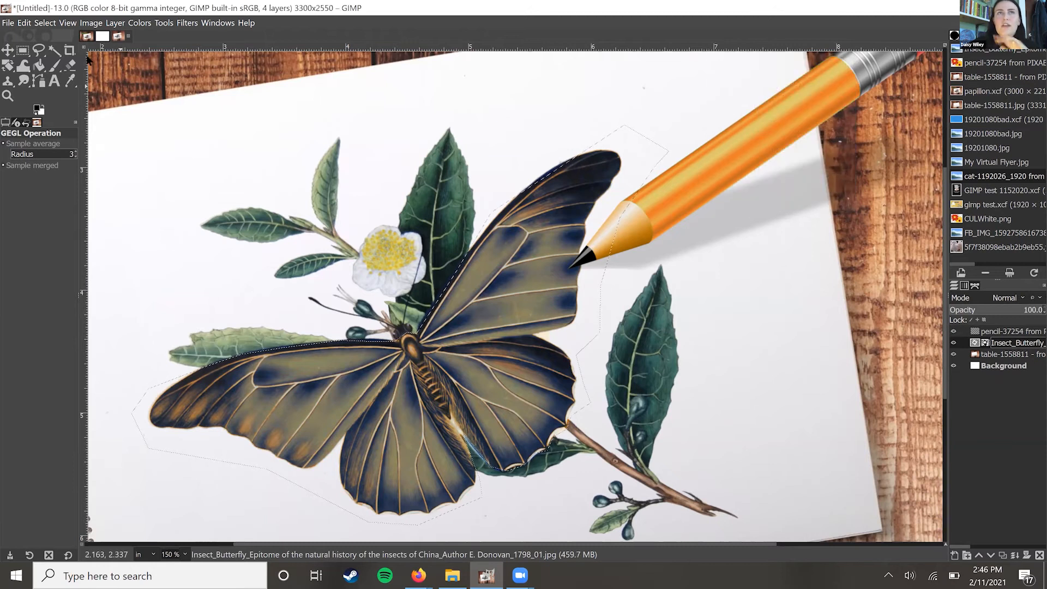
Step: Clear the freehand selection around the butterfly using the Rectangle Select tool
left_click(148, 23)
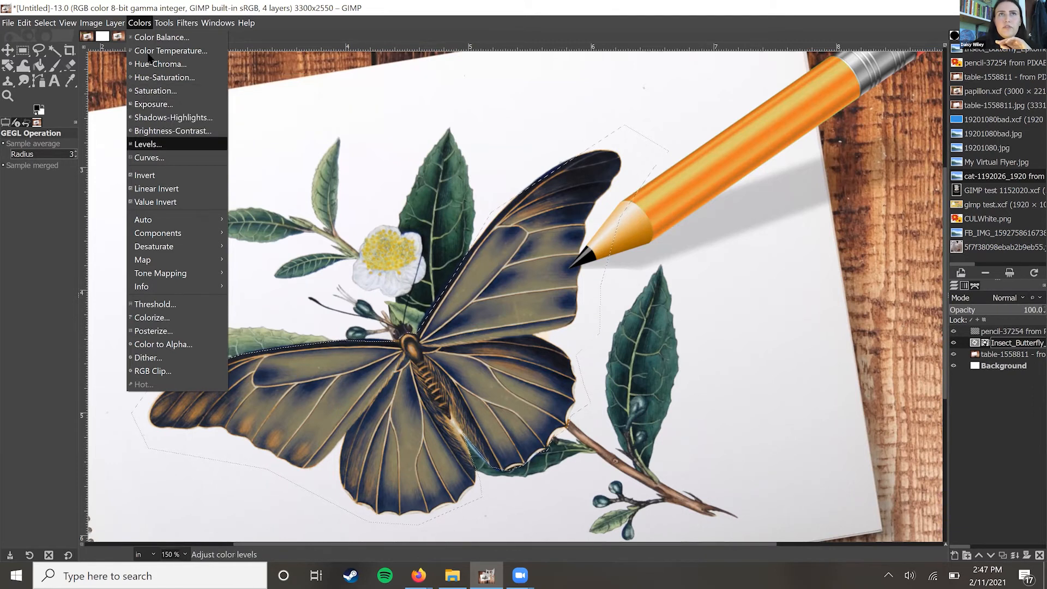
left_click(139, 23)
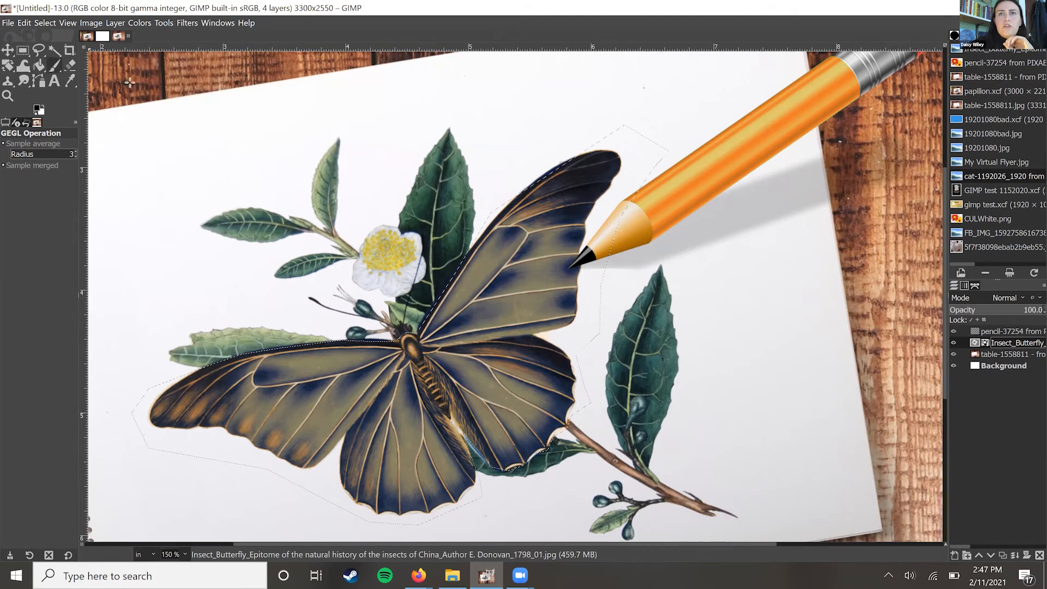
left_click(22, 50)
left_click(210, 100)
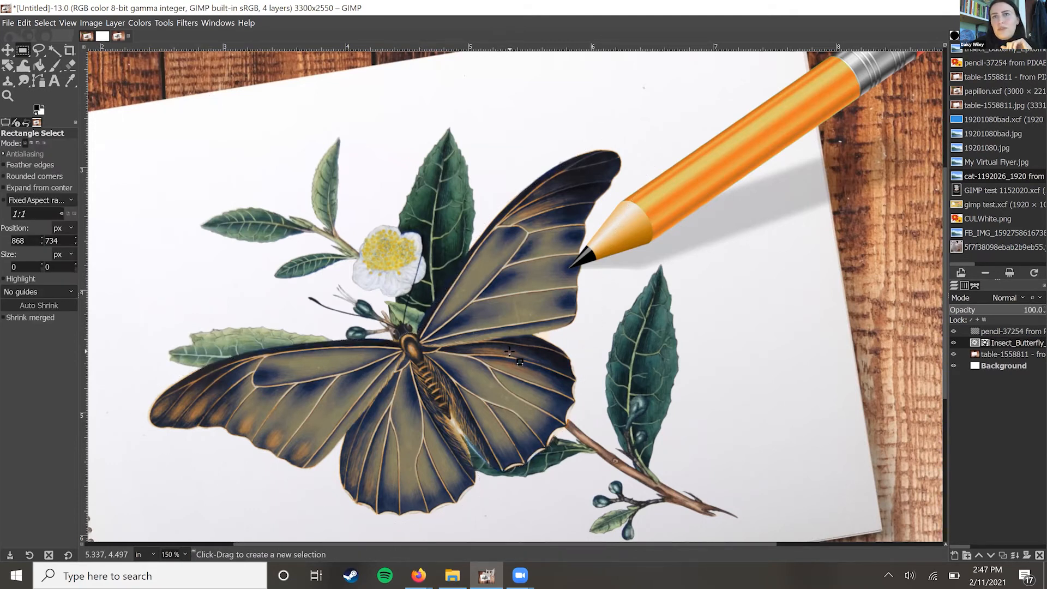
scroll(509, 351, "down", 5)
scroll(509, 357, "up", 5)
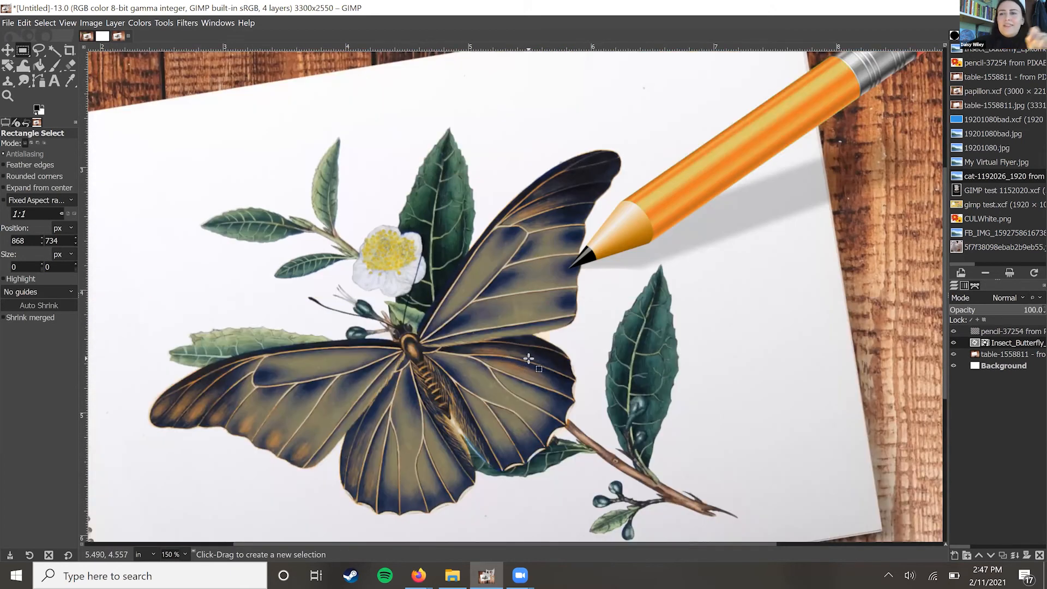
key("1")
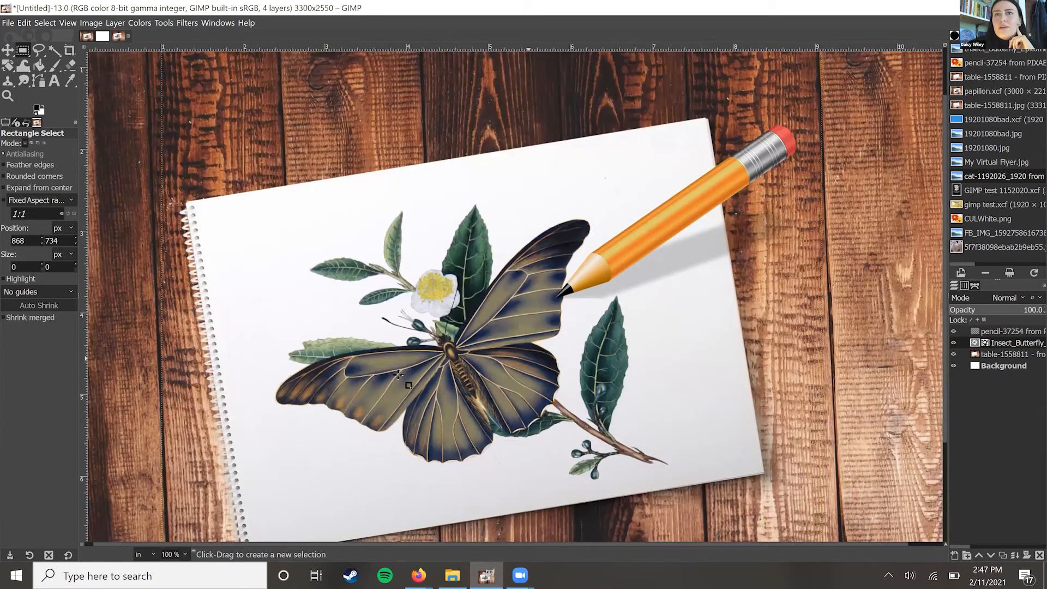
Step: View the finished papillon.xcf composition for comparison and return to the untitled notebook composition
key("minus")
left_click(92, 42)
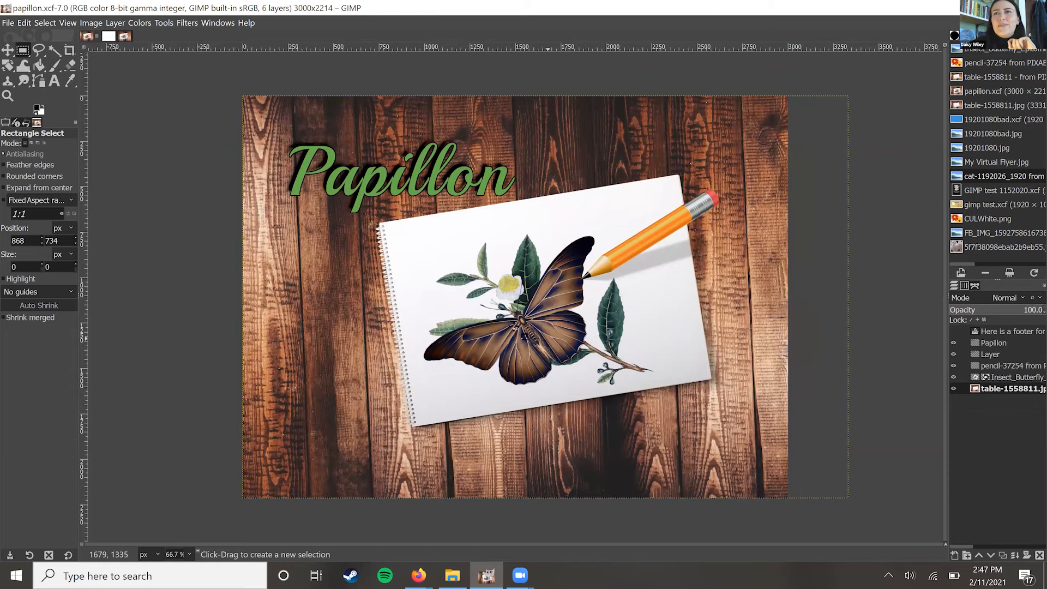
left_click(123, 37)
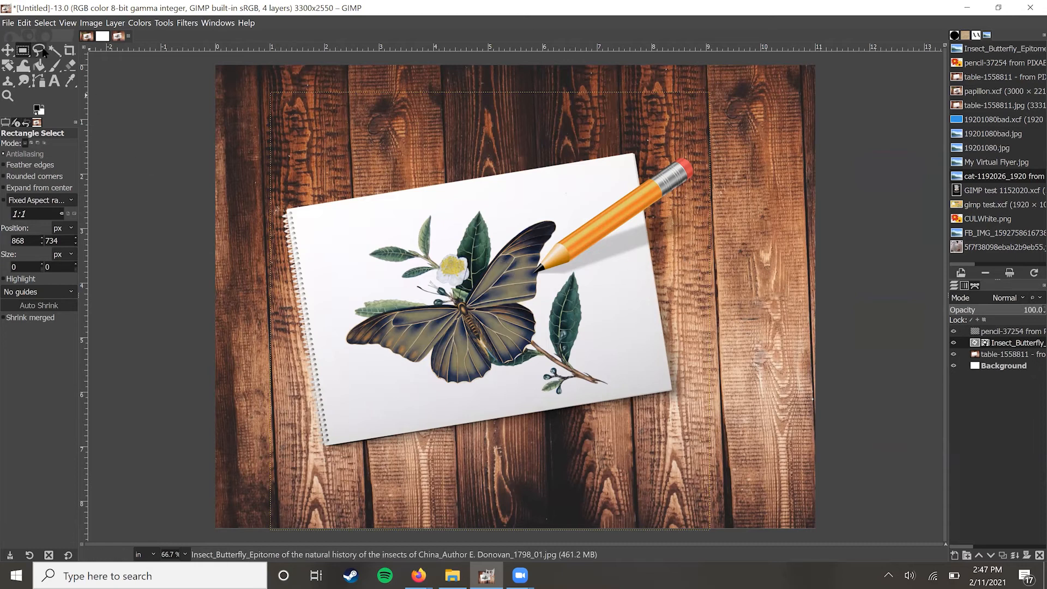
Step: Start a Free Select outline of the butterfly, placing straight segments from the left wing tip along its upper edge towards the head
key("f")
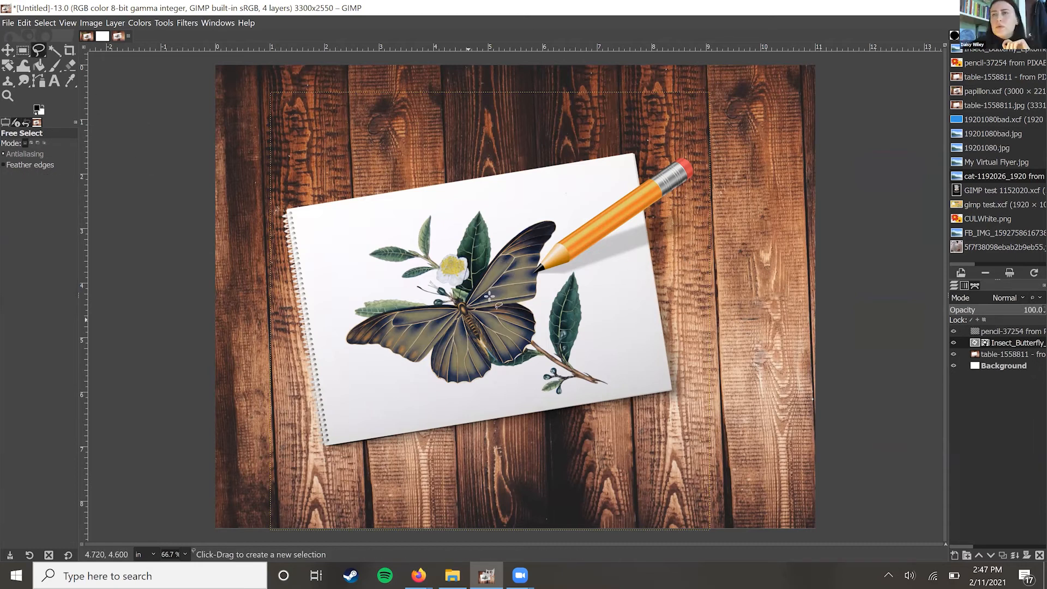
key("shift")
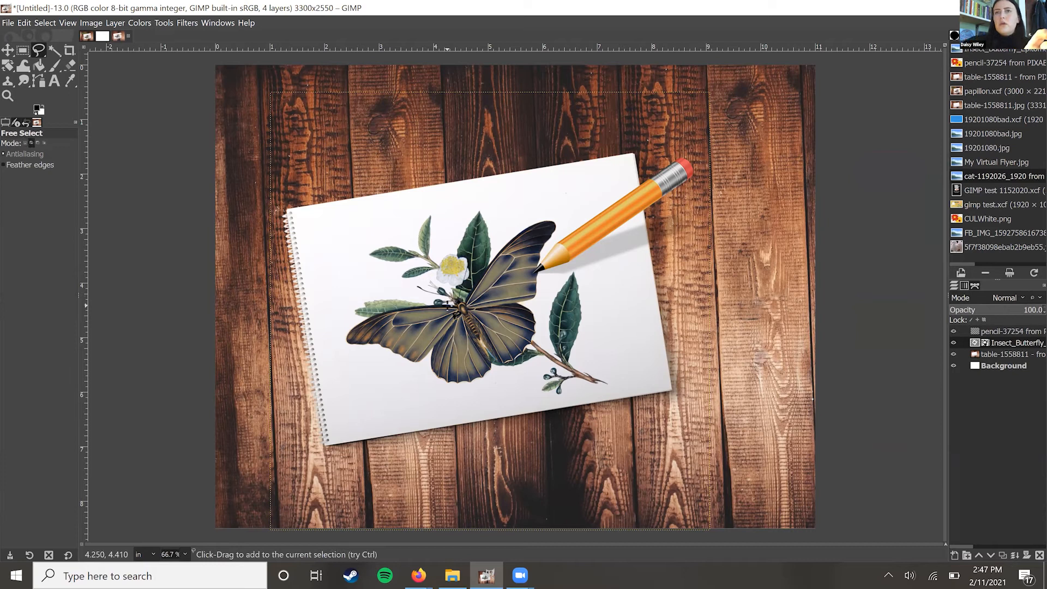
scroll(449, 307, "up", 2)
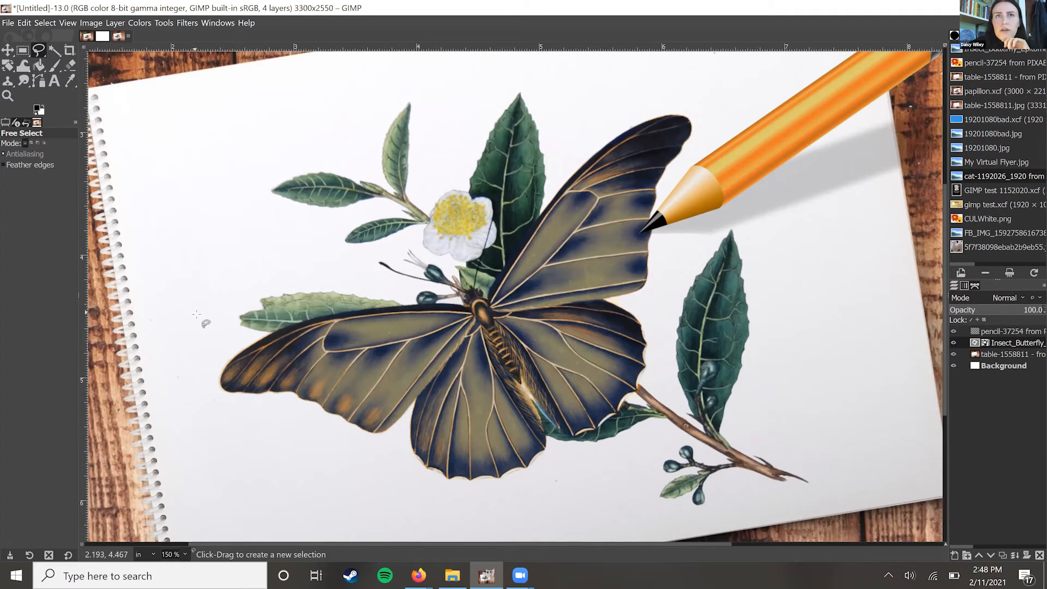
left_click(205, 373)
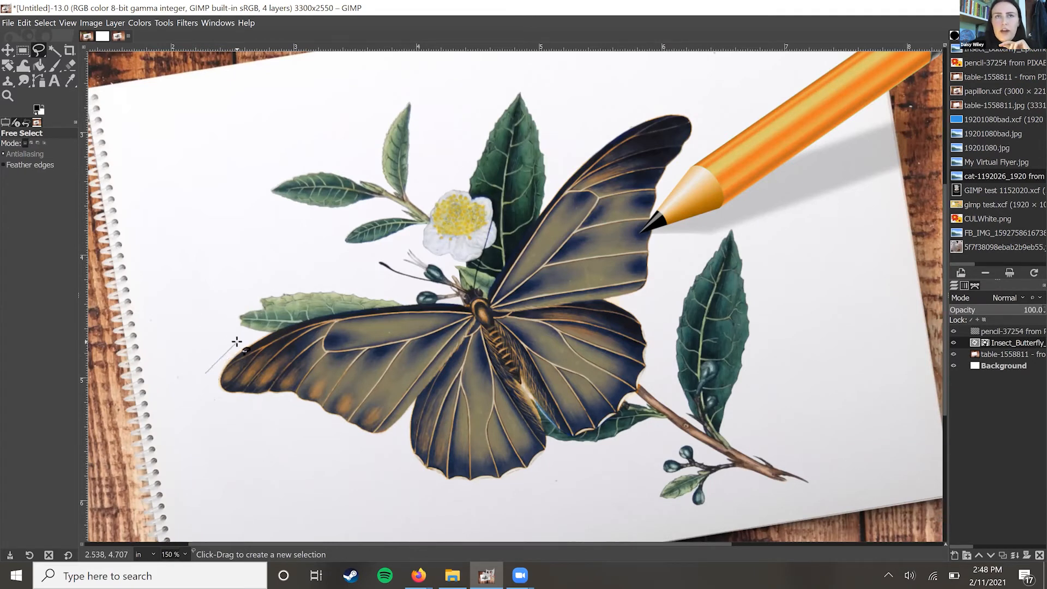
left_click(237, 341)
left_click(254, 336)
left_click(275, 331)
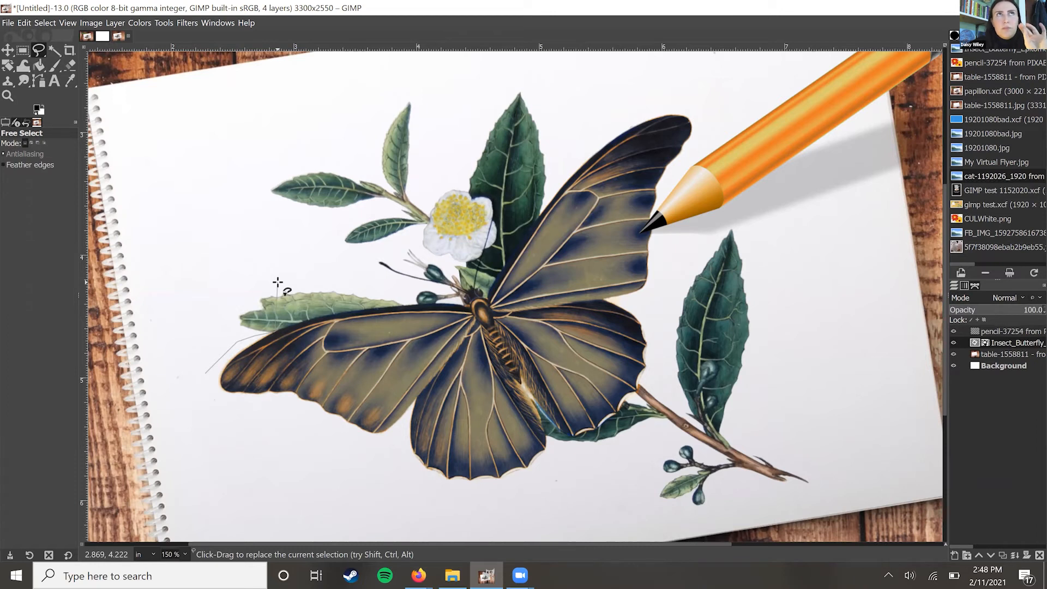
left_click(293, 325)
left_click(306, 322)
left_click(316, 319)
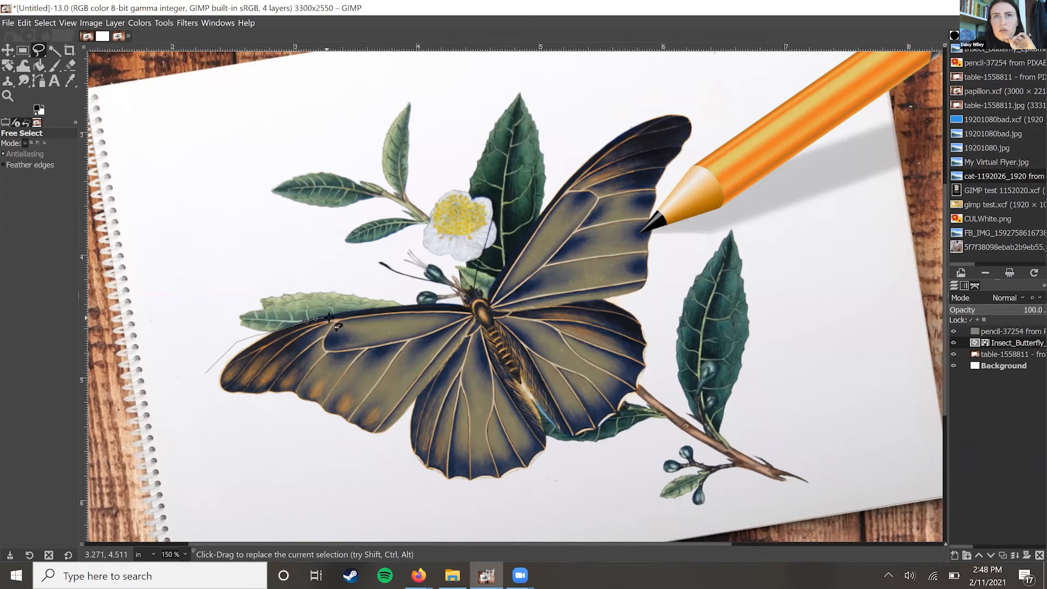
left_click(360, 313)
left_click(380, 310)
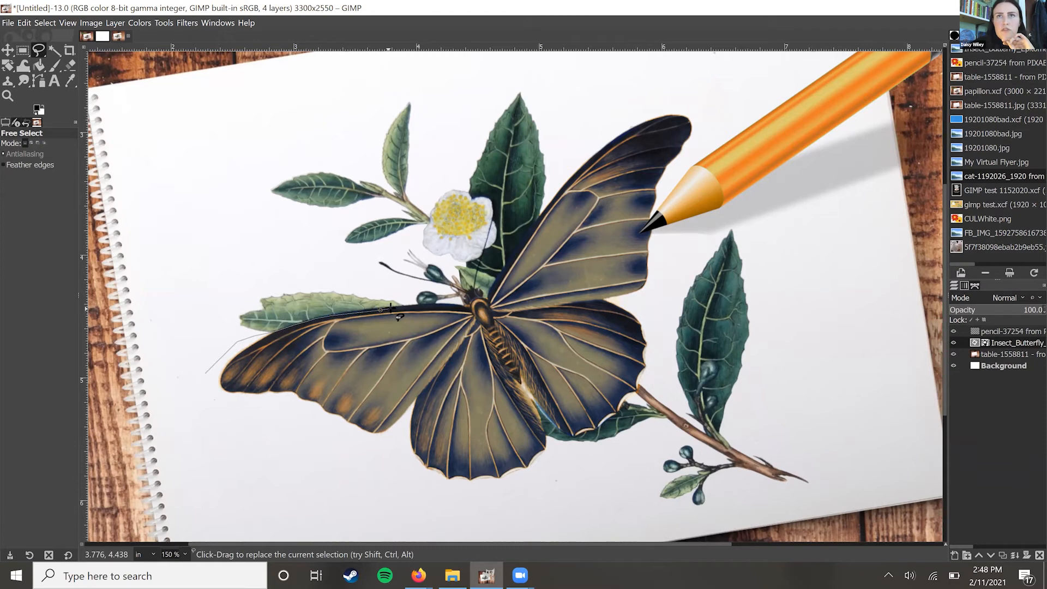
left_click(391, 308)
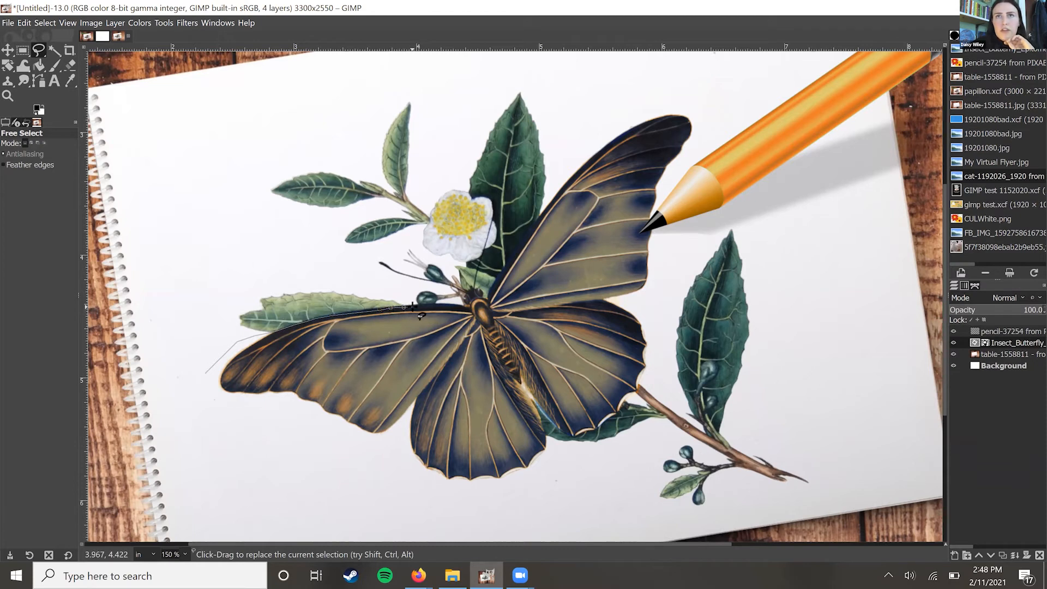
left_click(412, 306)
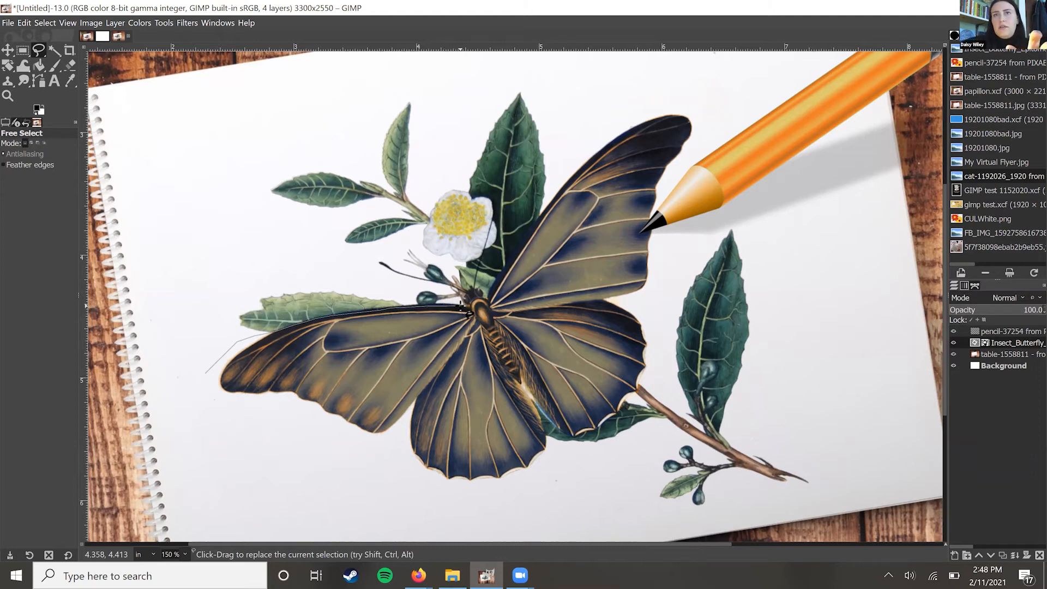
Step: Extend the Free Select outline freehand around the butterfly's head and up the inner edge of the right wing, and finish the selection
scroll(462, 309, "up", 3)
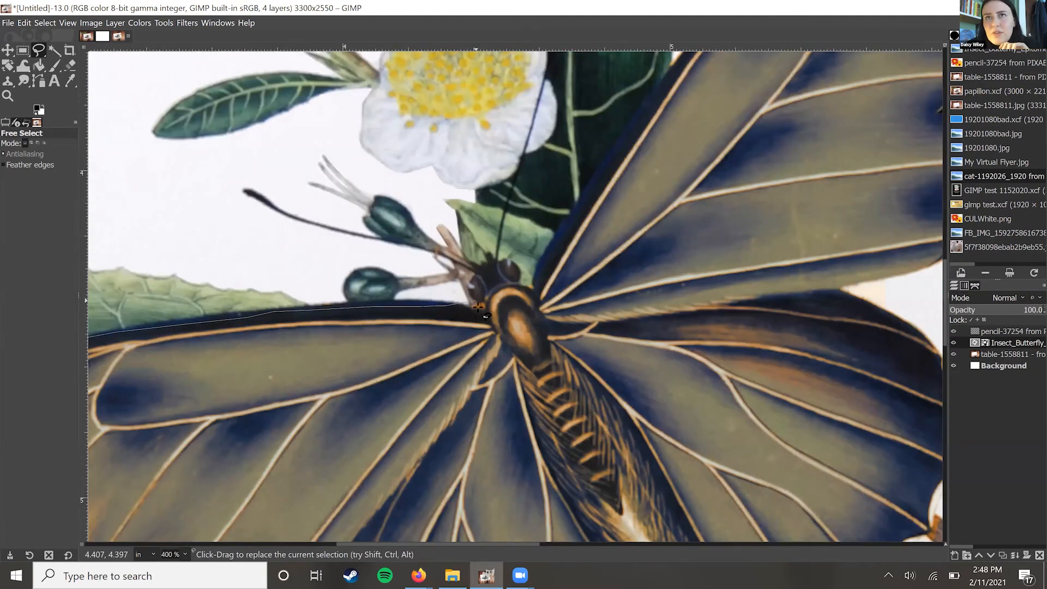
mouse_move(470, 278)
left_mouse_down()
mouse_move(509, 258)
mouse_move(528, 277)
mouse_move(588, 184)
mouse_move(595, 155)
mouse_move(621, 129)
left_mouse_up()
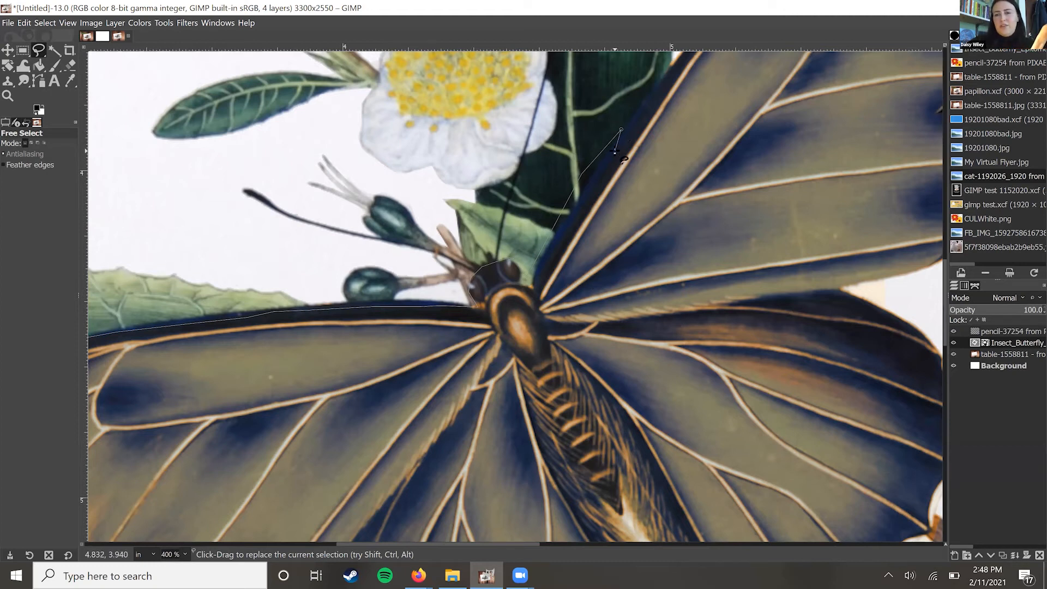
scroll(623, 158, "down", 2)
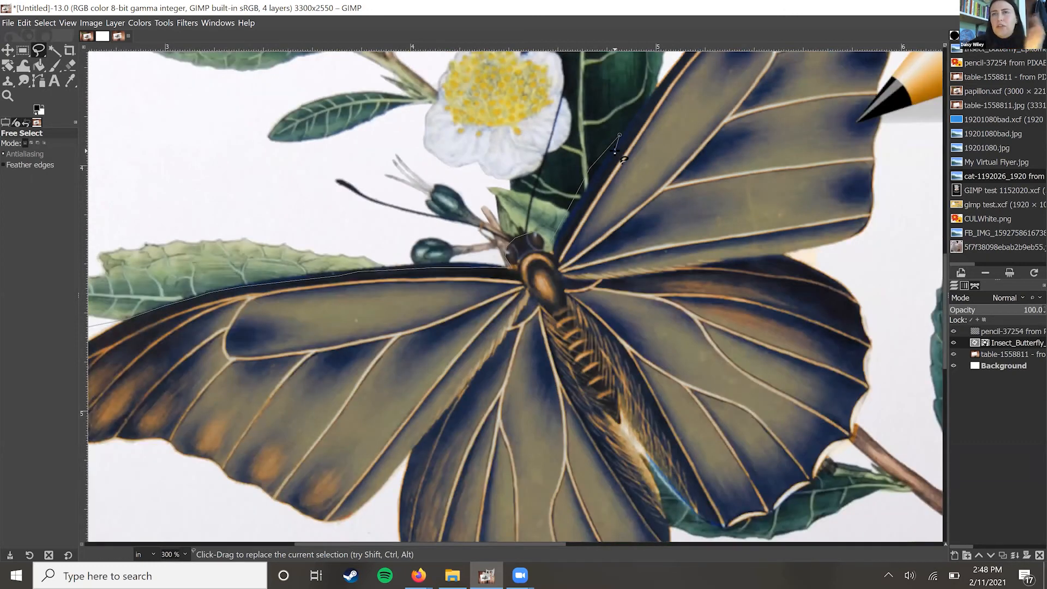
scroll(615, 153, "down", 2)
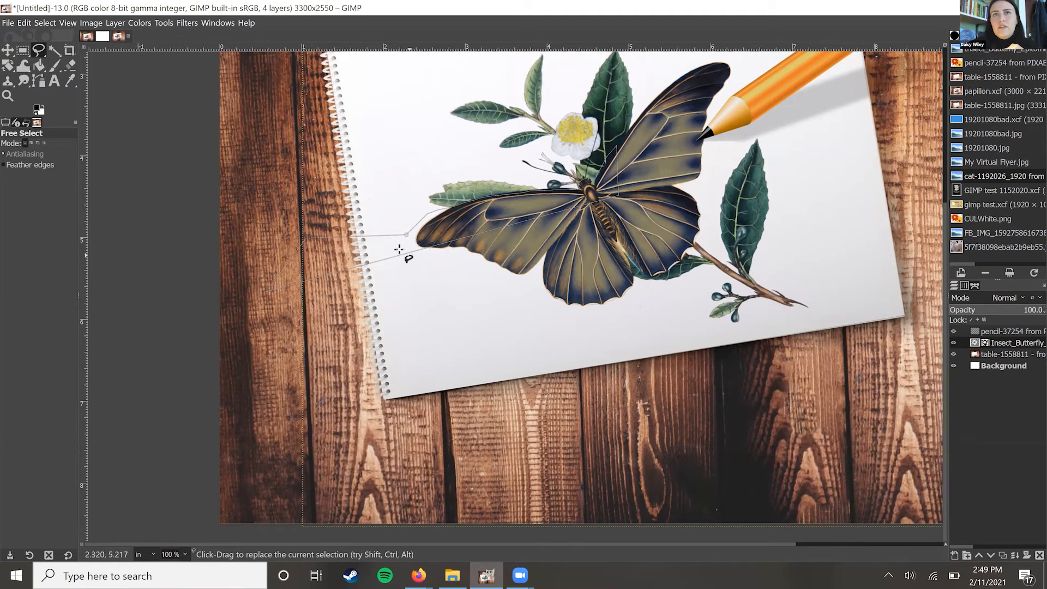
left_click(39, 50)
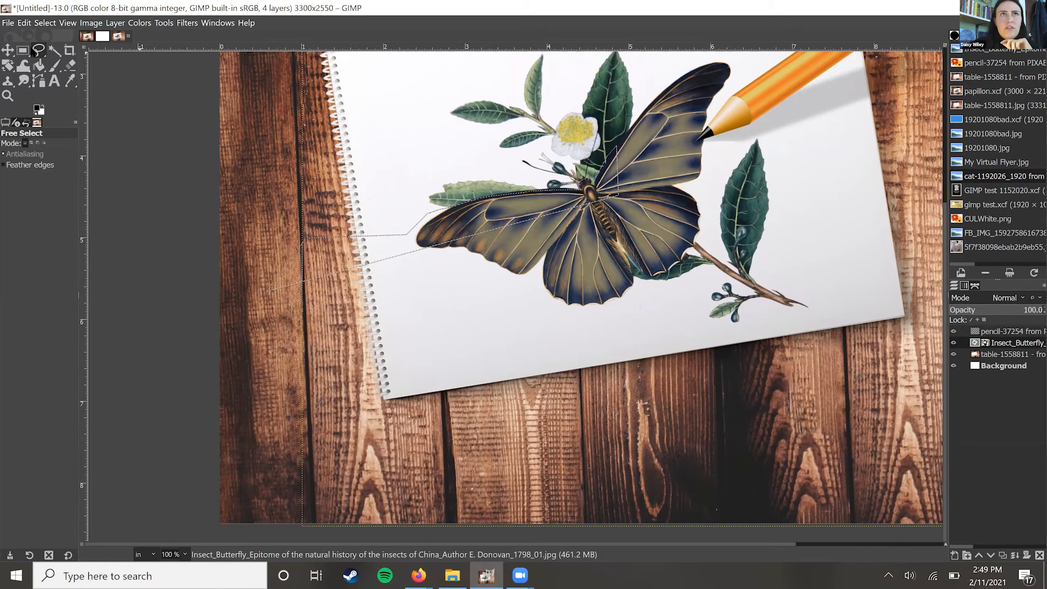
Step: Clear the partial butterfly selection with the Rectangle Select tool
left_click(23, 50)
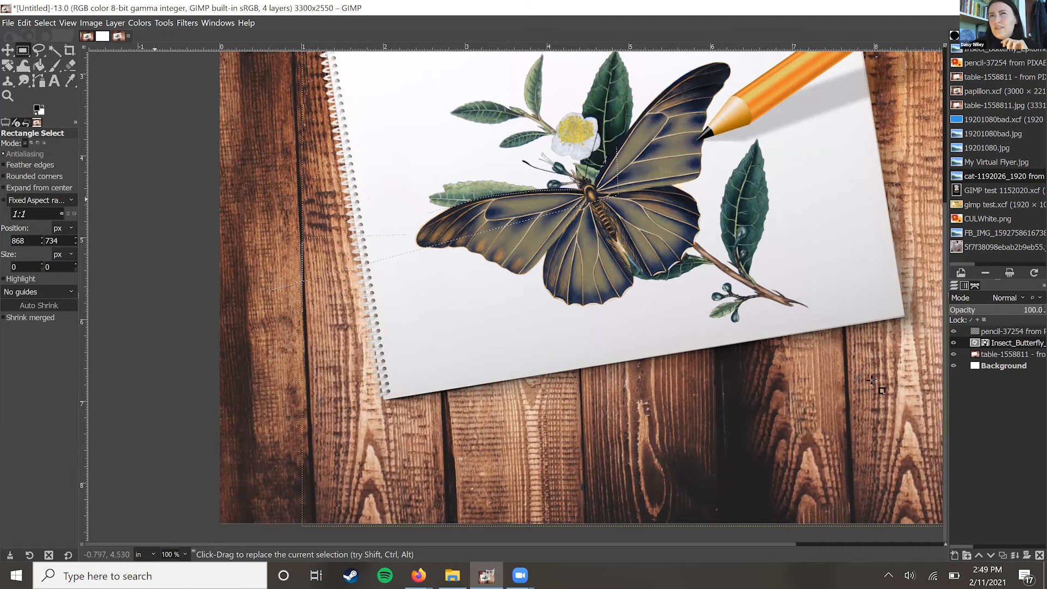
scroll(872, 382, "up", 3)
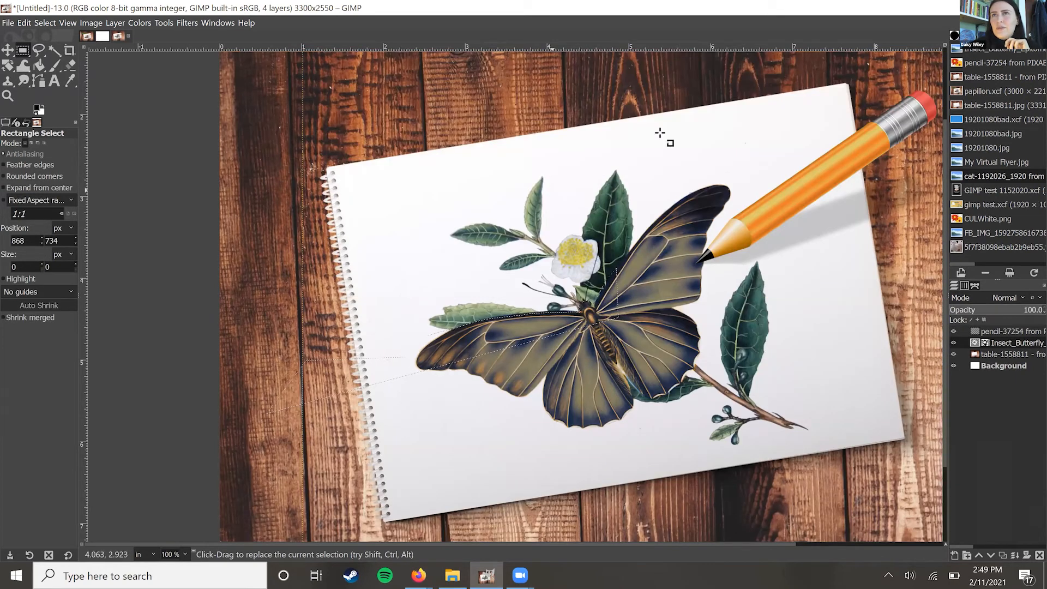
left_click(467, 223)
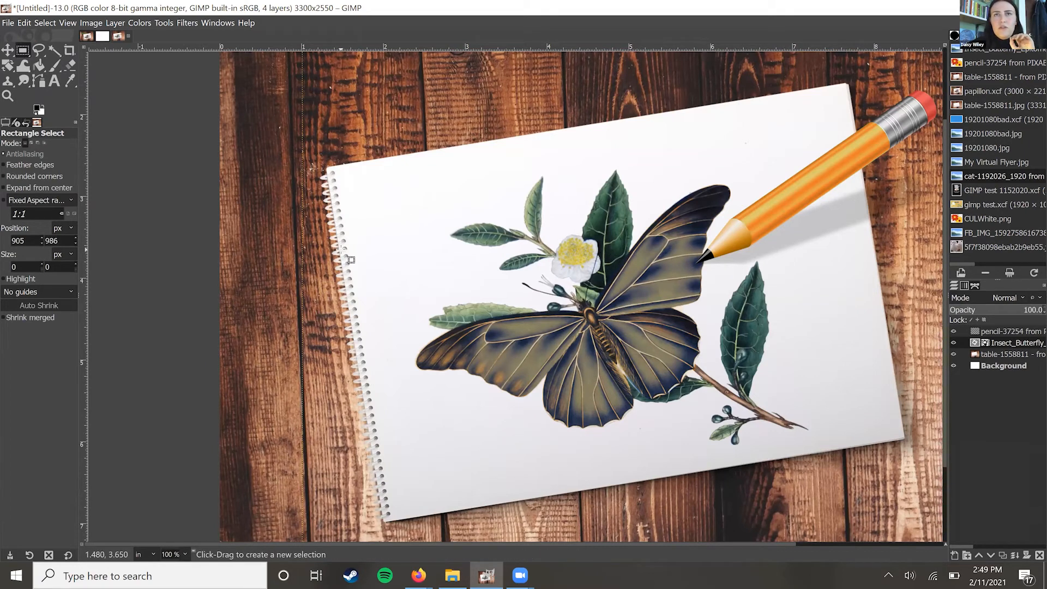
left_click(469, 227)
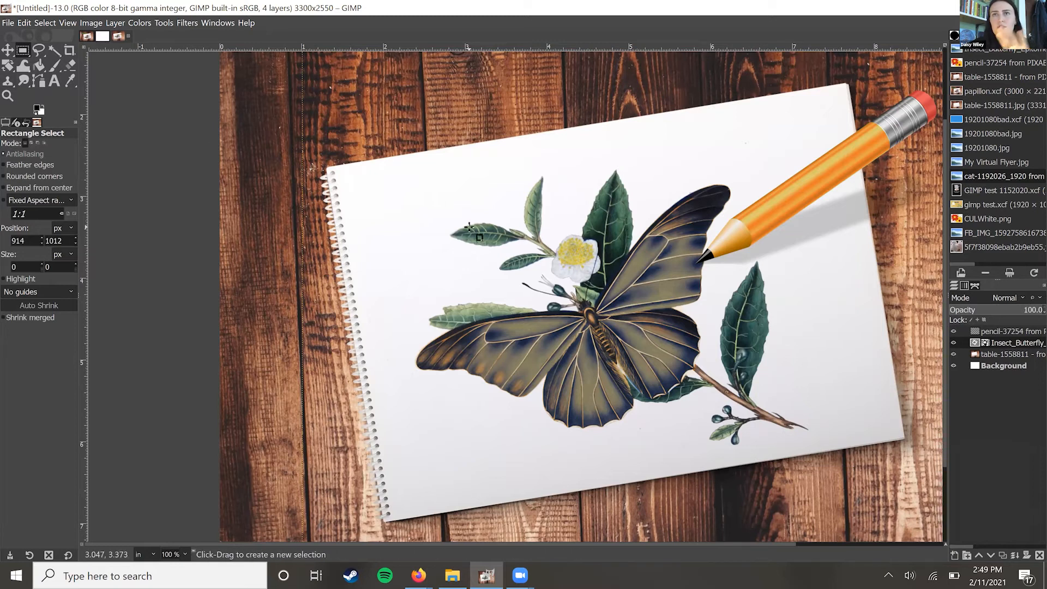
Step: Crop the image to about 3144 × 2530 px, trimming mostly the strip along its left edge, and undo the crop
left_click_drag(607, 282, 457, 262)
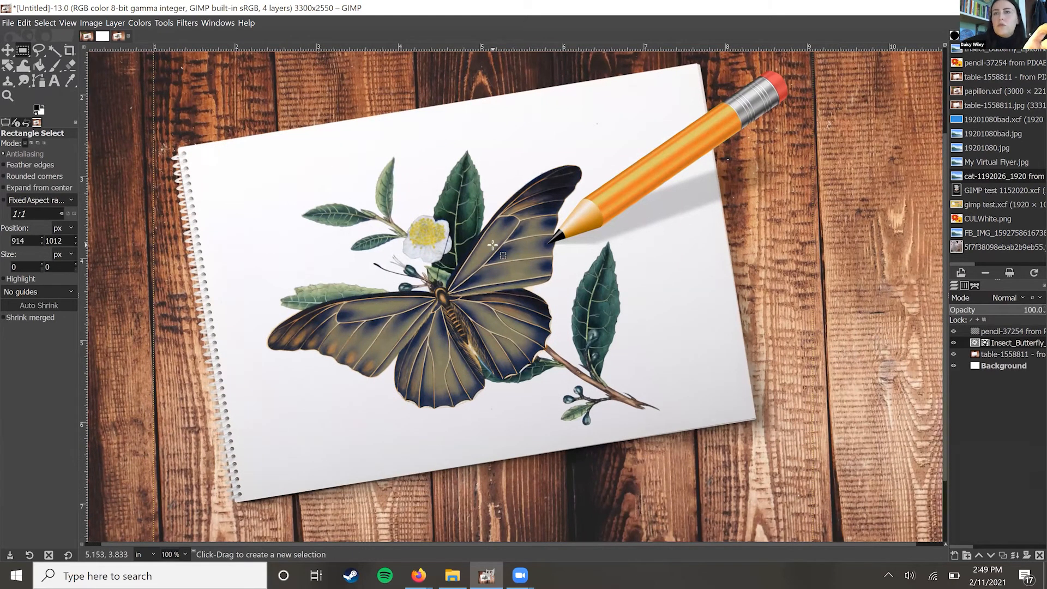
key("minus")
key("minus")
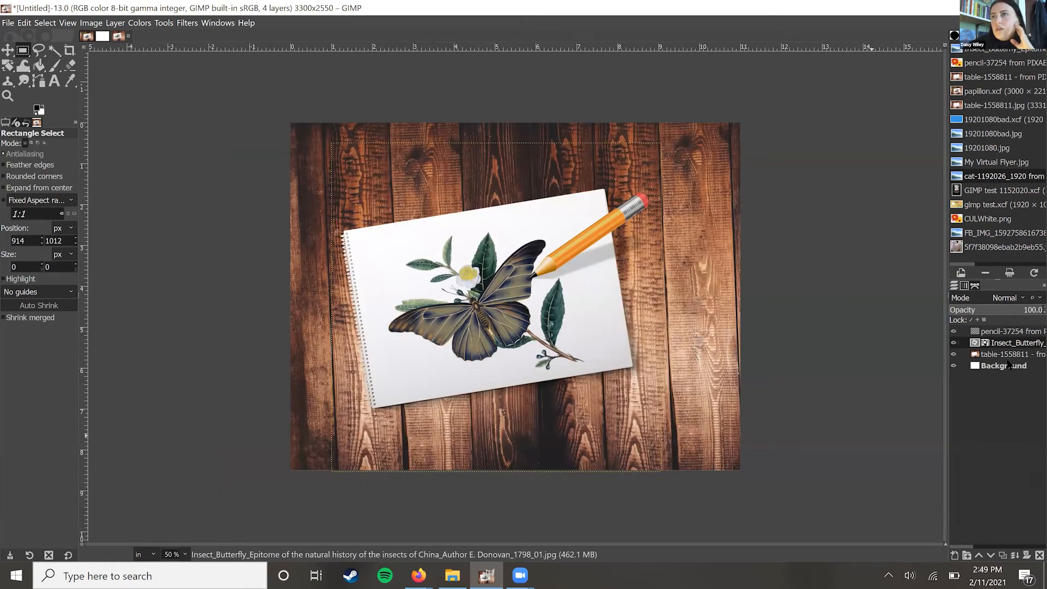
key("Page_Up")
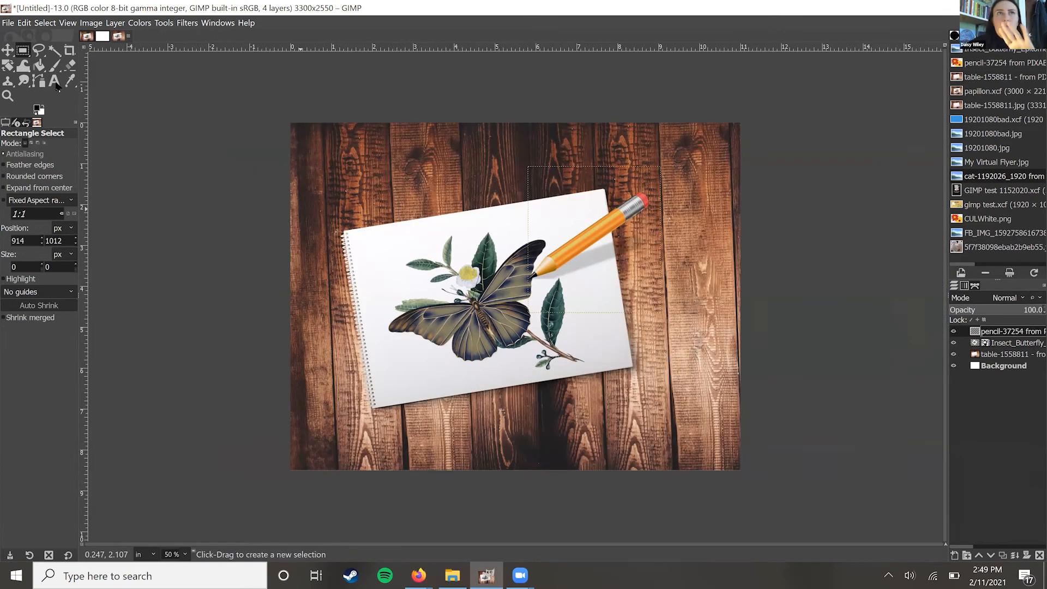
left_click(71, 51)
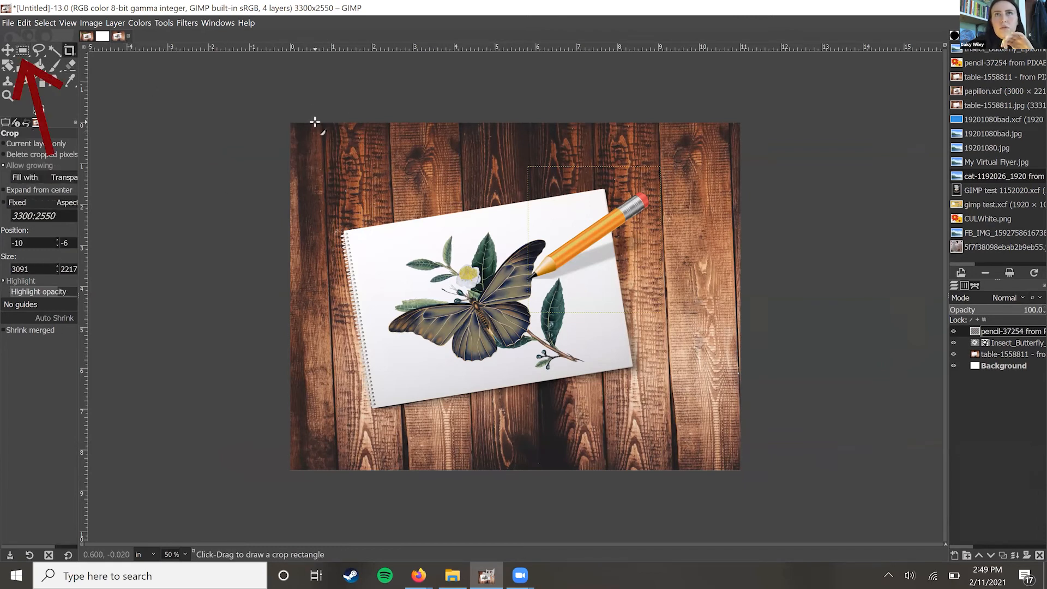
left_click_drag(310, 121, 741, 472)
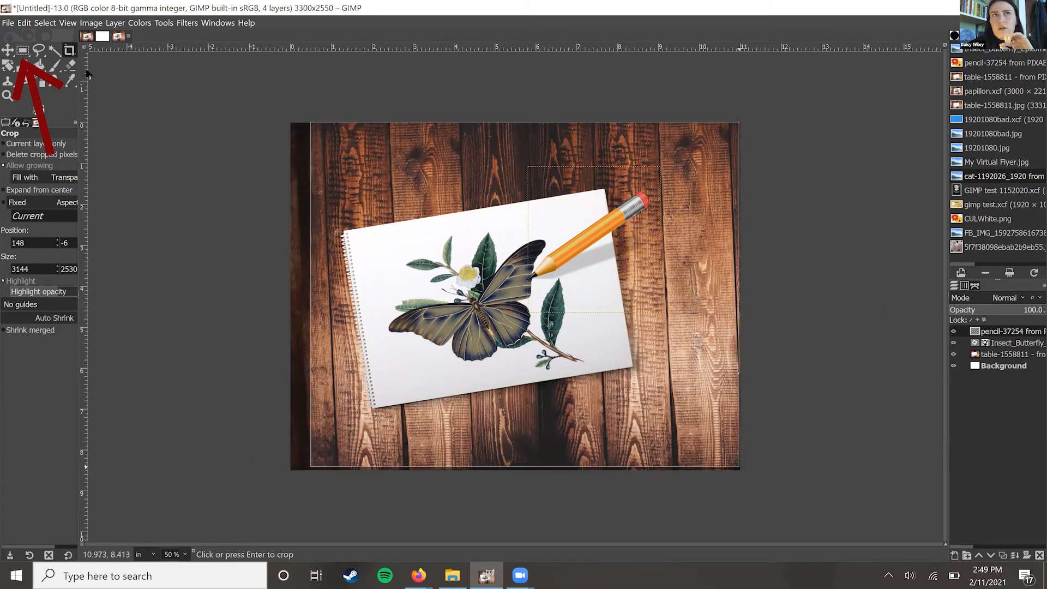
left_click(8, 51)
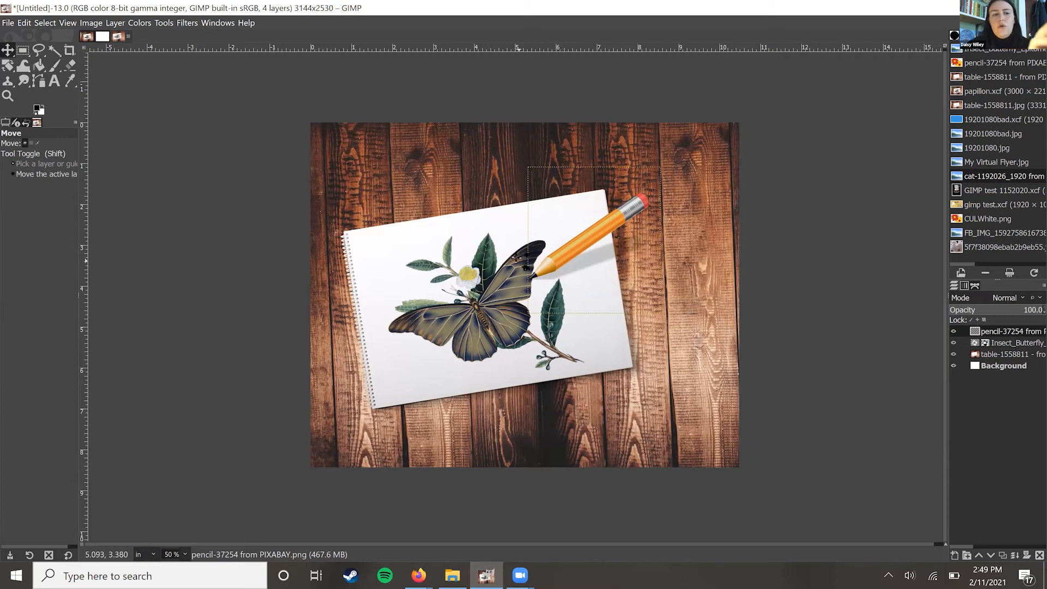
key("ctrl")
key("ctrl+z")
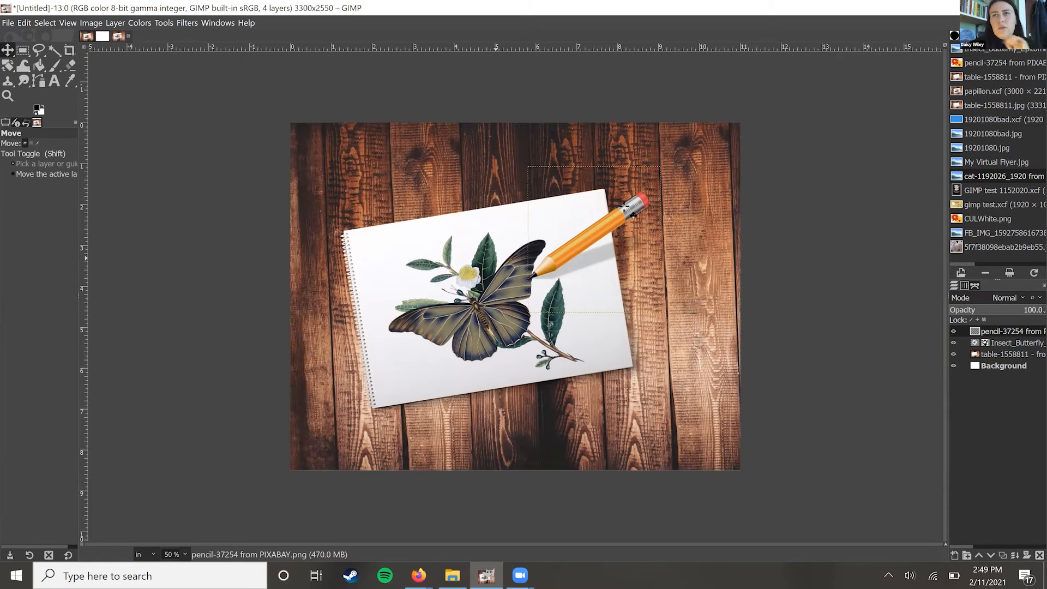
Step: Resize the image canvas to a width of 10 in through Canvas Size, and undo the resize
left_click(115, 23)
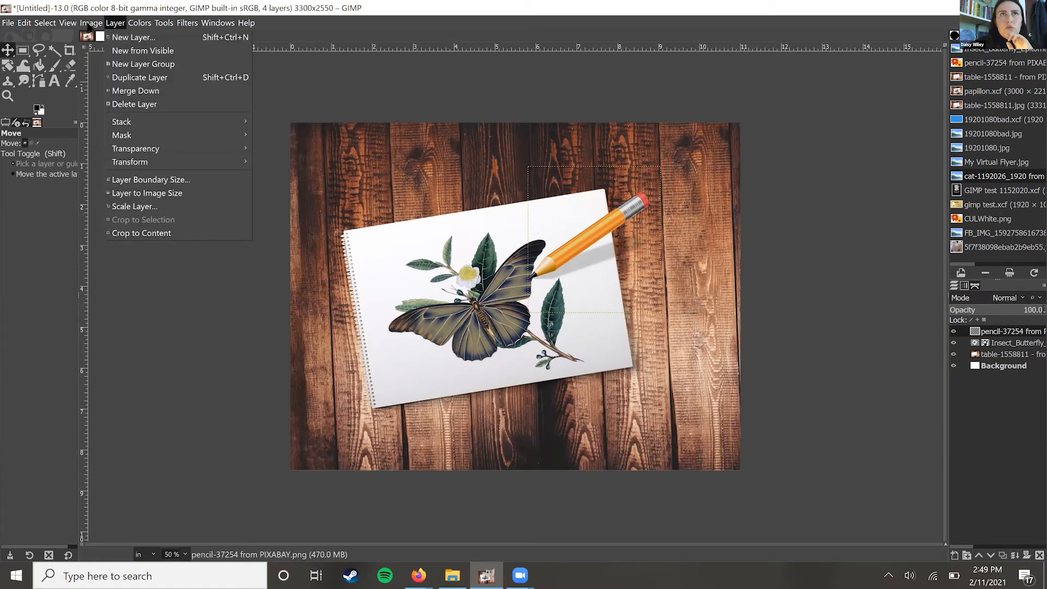
left_click(132, 112)
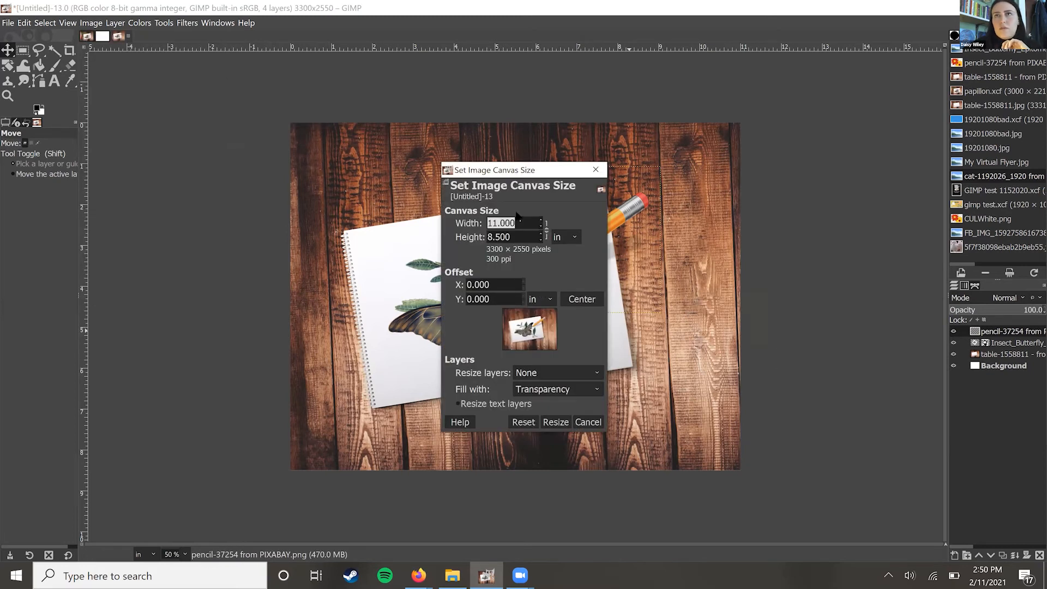
left_click(518, 237)
left_click_drag(514, 236, 447, 223)
type("10")
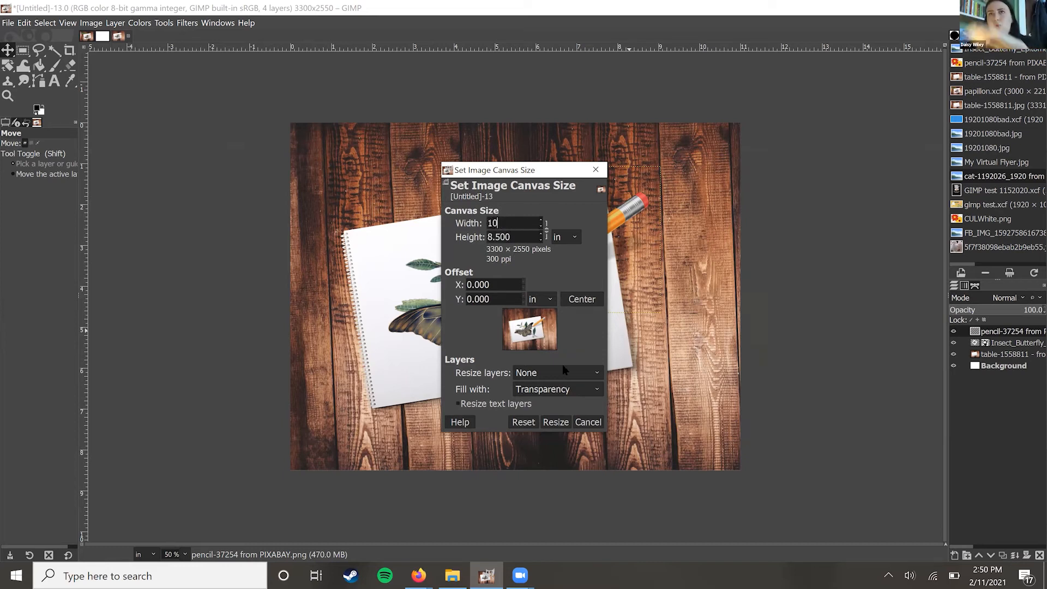
left_click(545, 427)
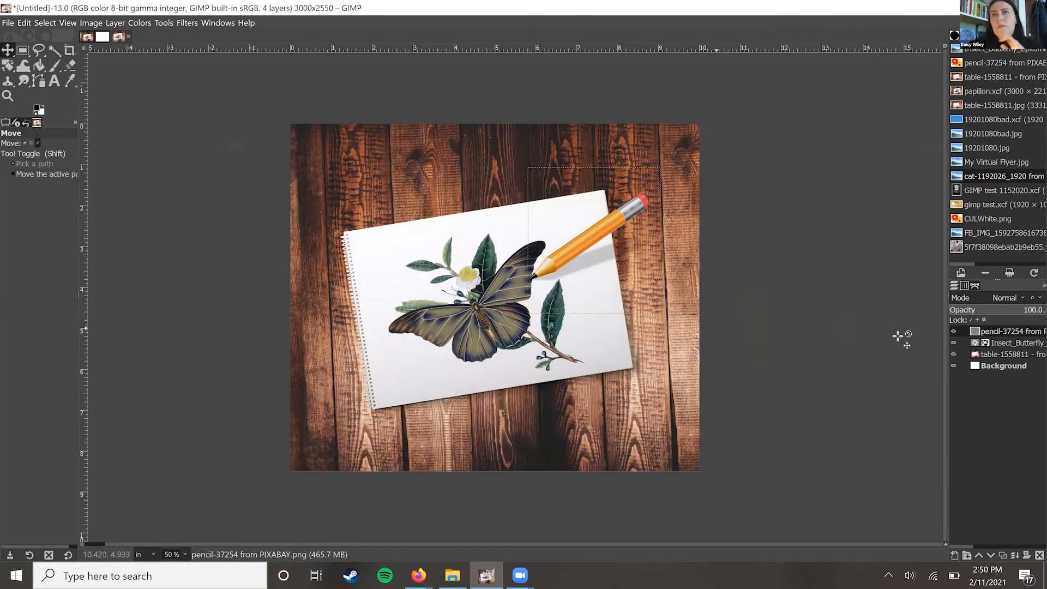
key("ctrl+z")
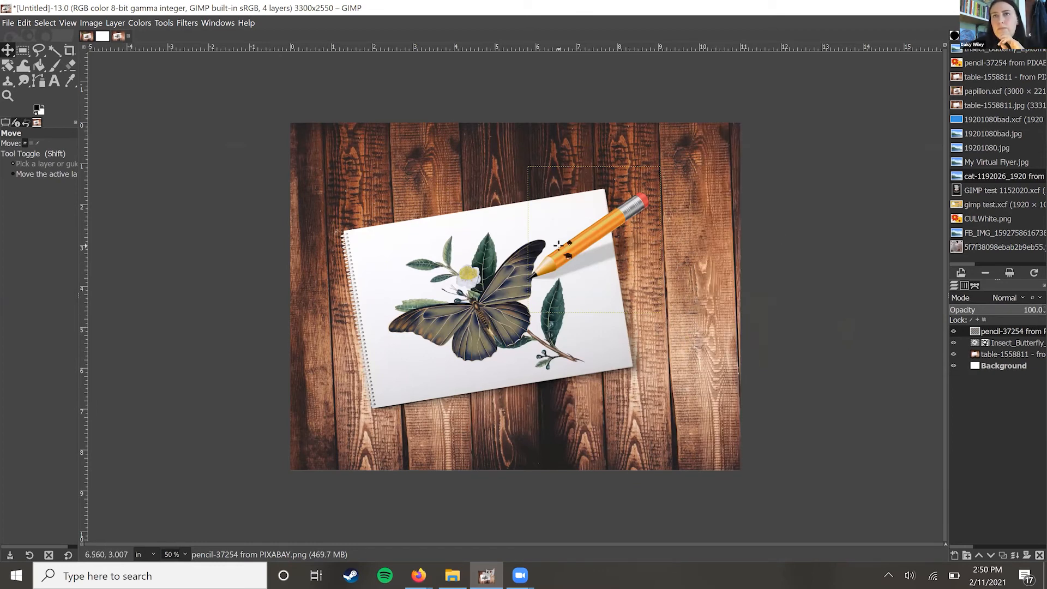
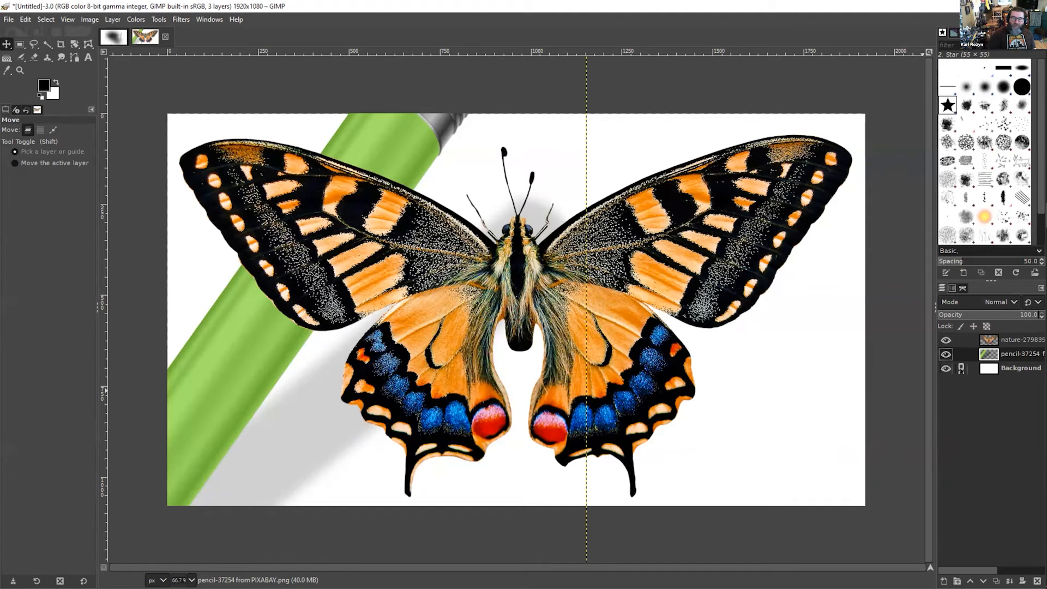
Step: Move the white Background layer behind the swallowtail butterfly, toggle its link chain, and shift it down and slightly left on the canvas
mouse_move(797, 379)
left_mouse_down()
mouse_move(491, 382)
mouse_move(371, 360)
mouse_move(792, 369)
left_mouse_up()
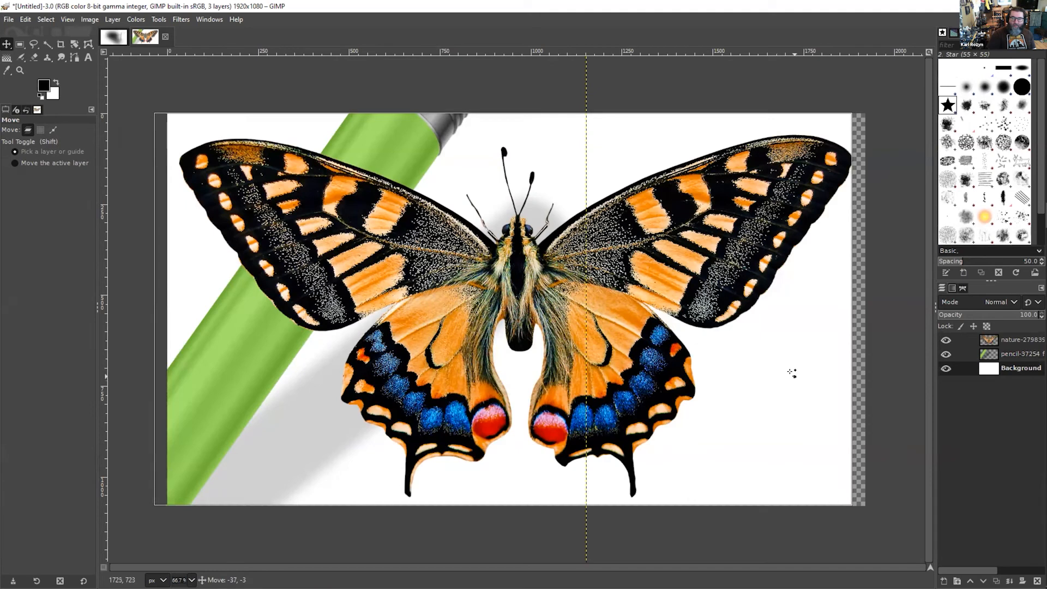
left_click(961, 367)
left_click_drag(809, 358, 798, 338)
left_click_drag(745, 362, 798, 409)
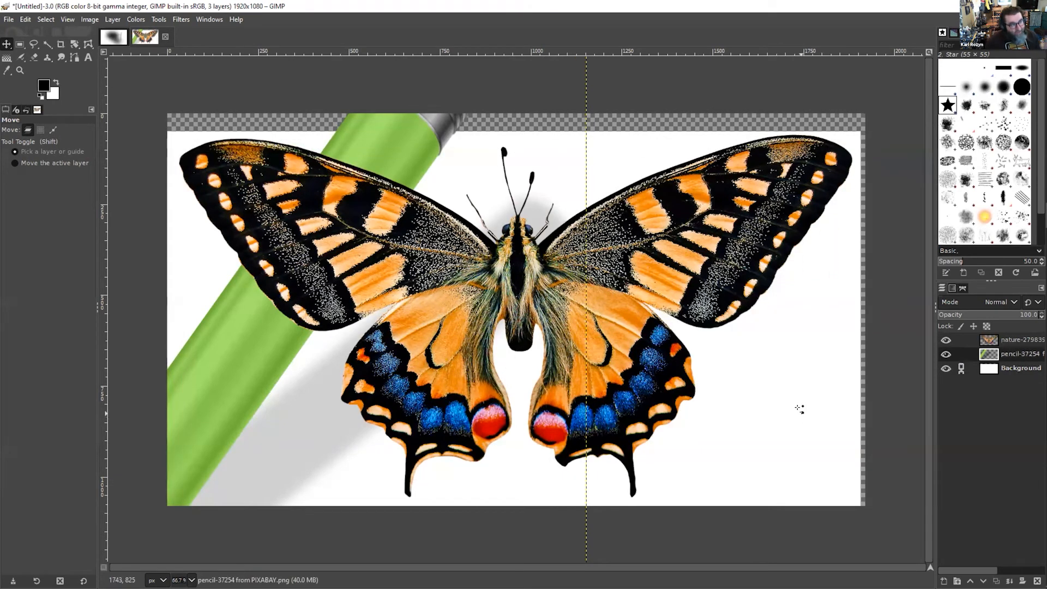
Step: Link the butterfly and pencil layers with the Background and move all three together slightly up and right
left_click(962, 354)
left_click_drag(527, 137, 534, 124)
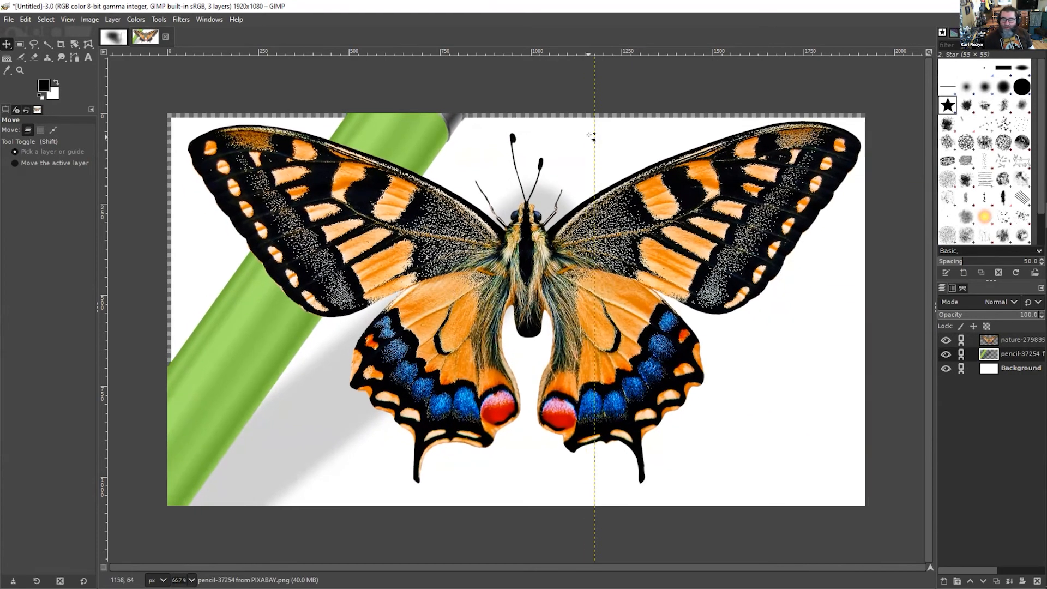
right_click(772, 180)
right_click(783, 382)
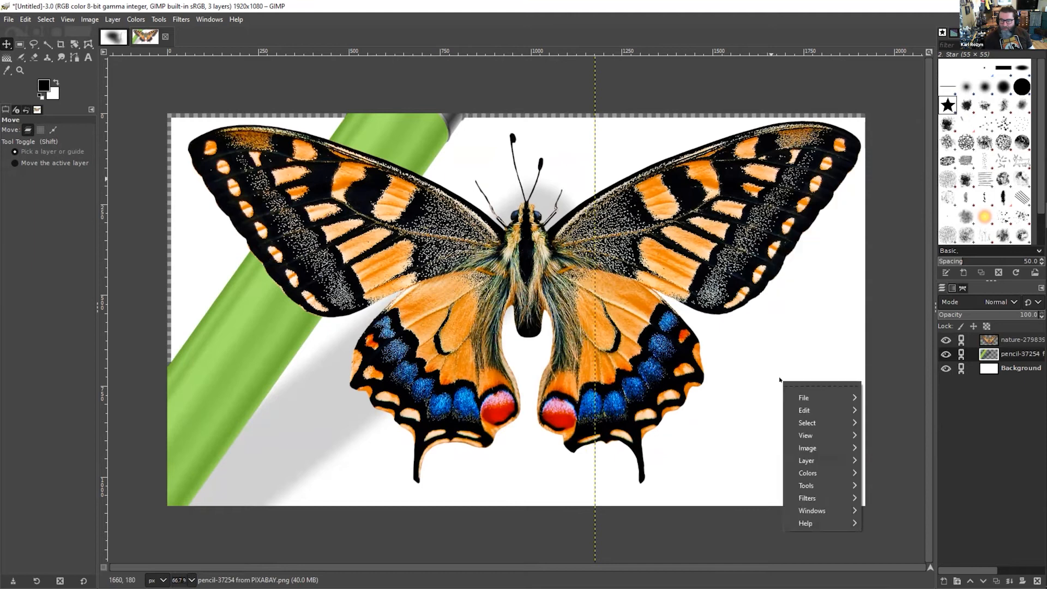
mouse_move(806, 461)
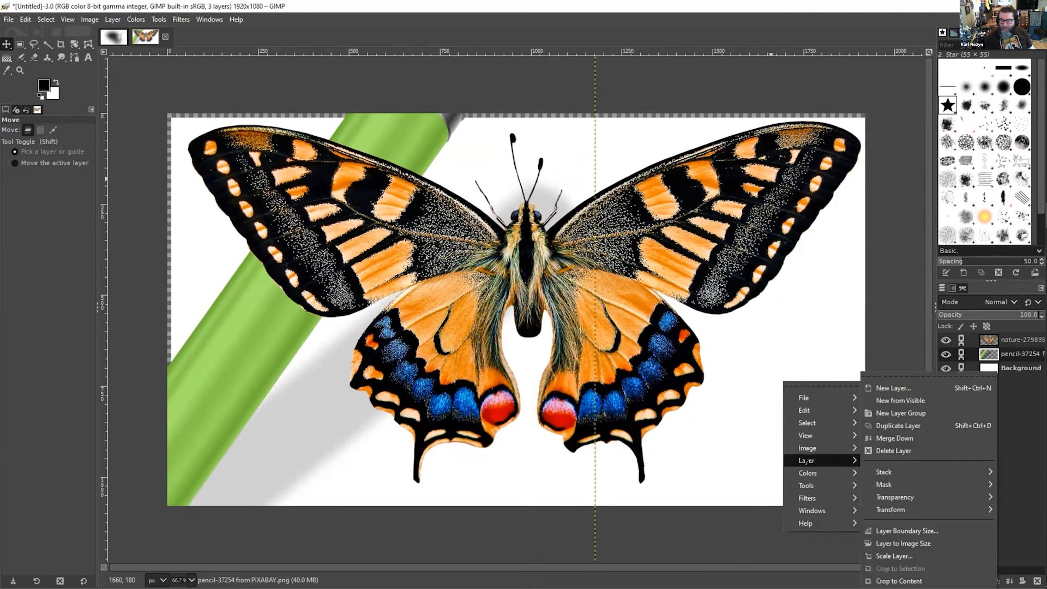
key("Escape")
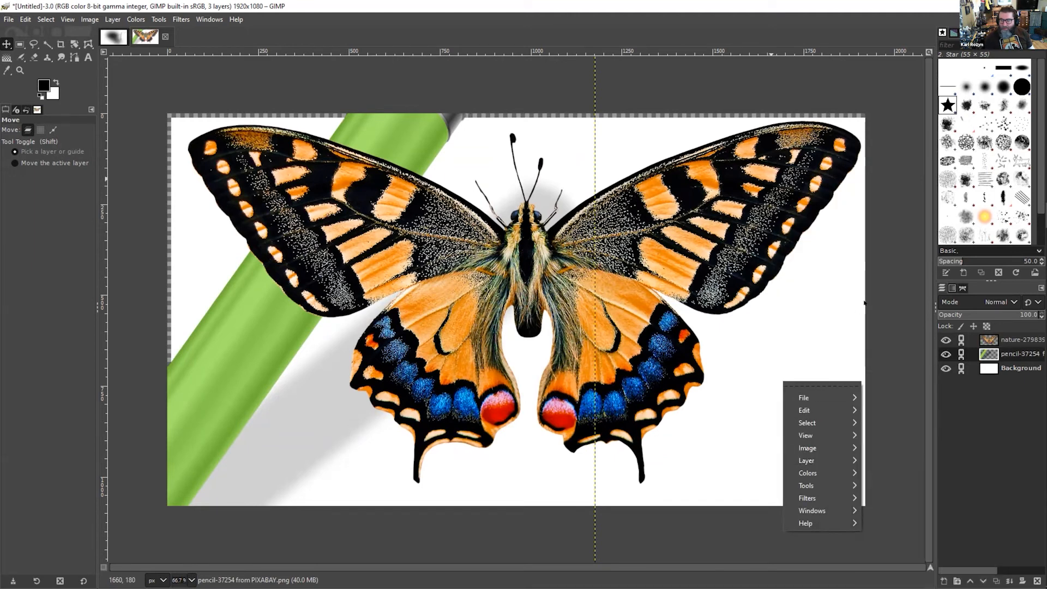
key("Escape")
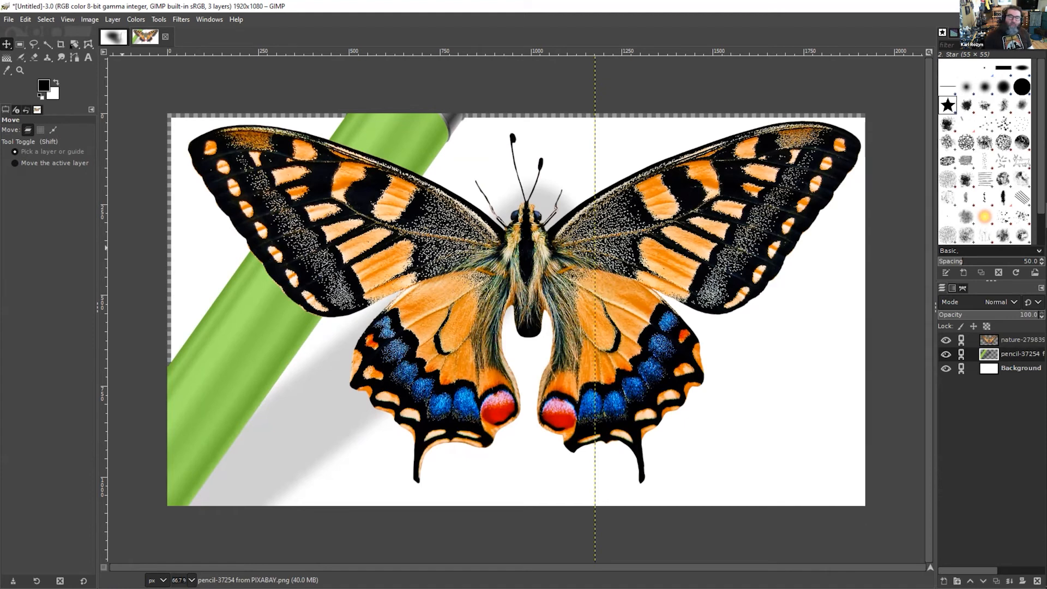
key("shift+r")
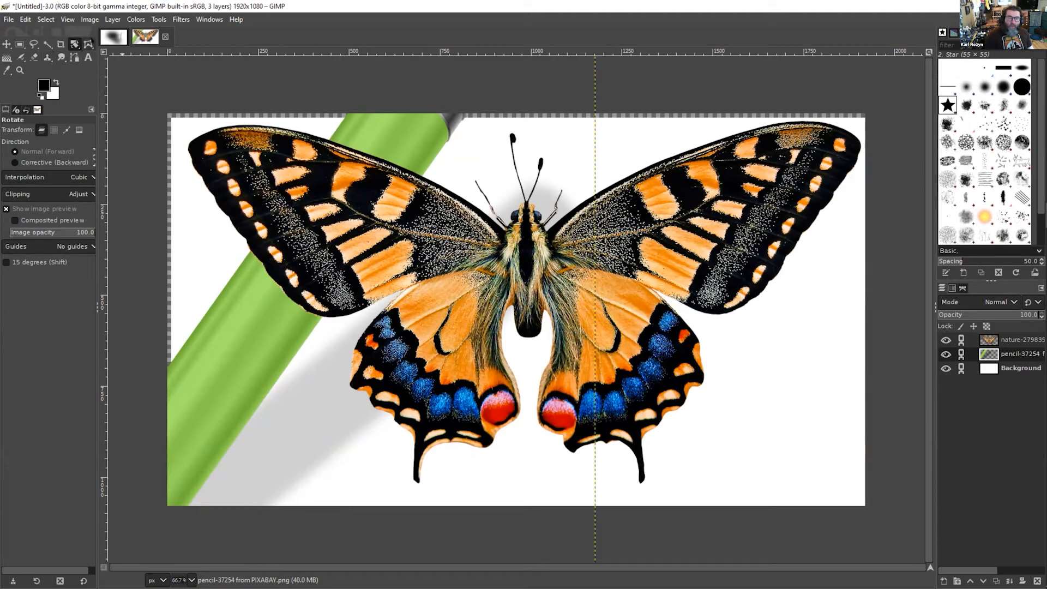
key("shift+g")
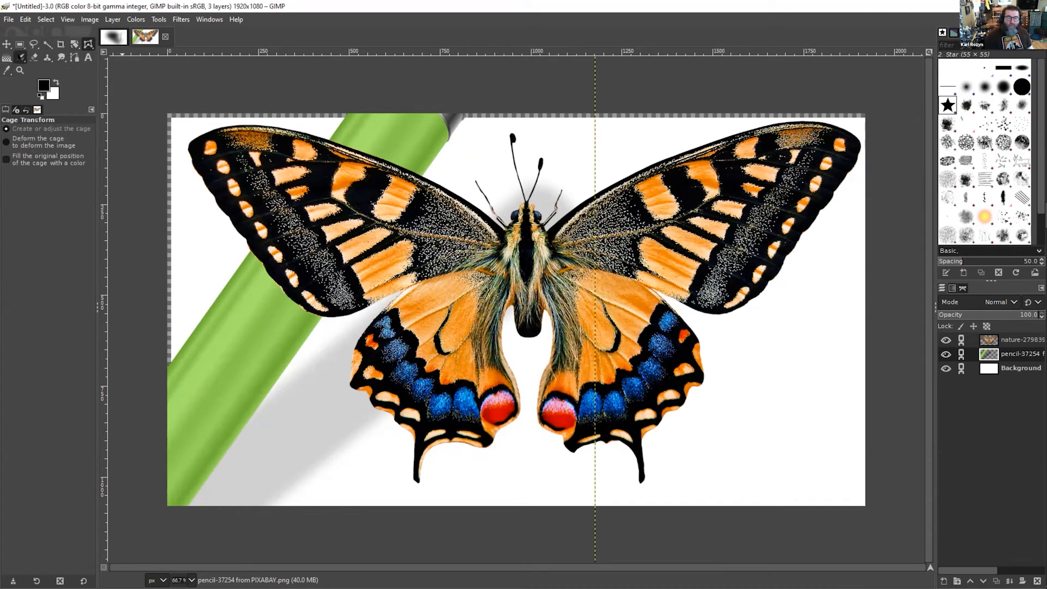
left_click_drag(20, 57, 63, 84)
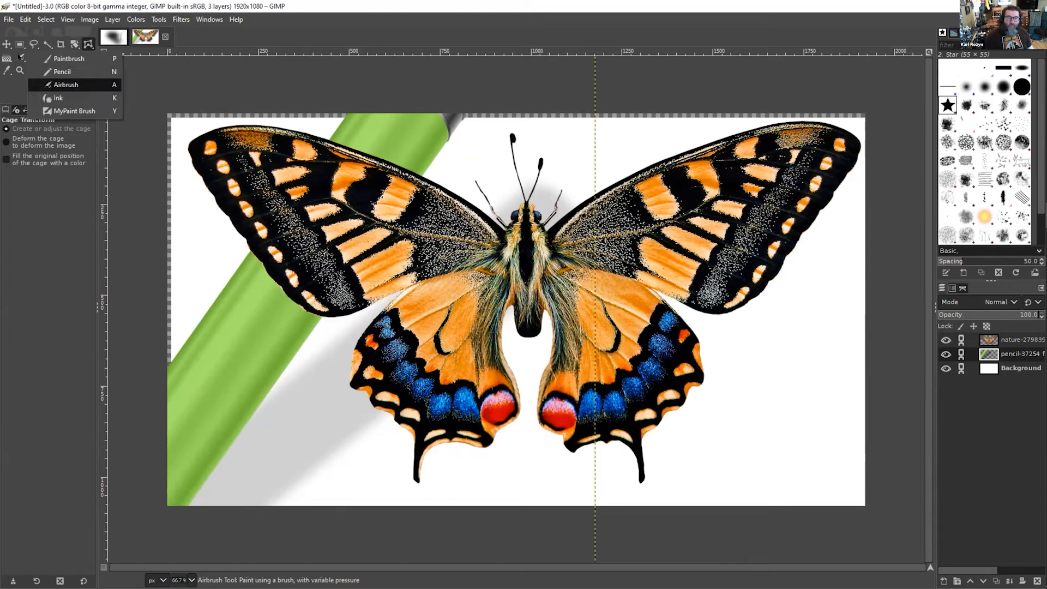
left_click(21, 57)
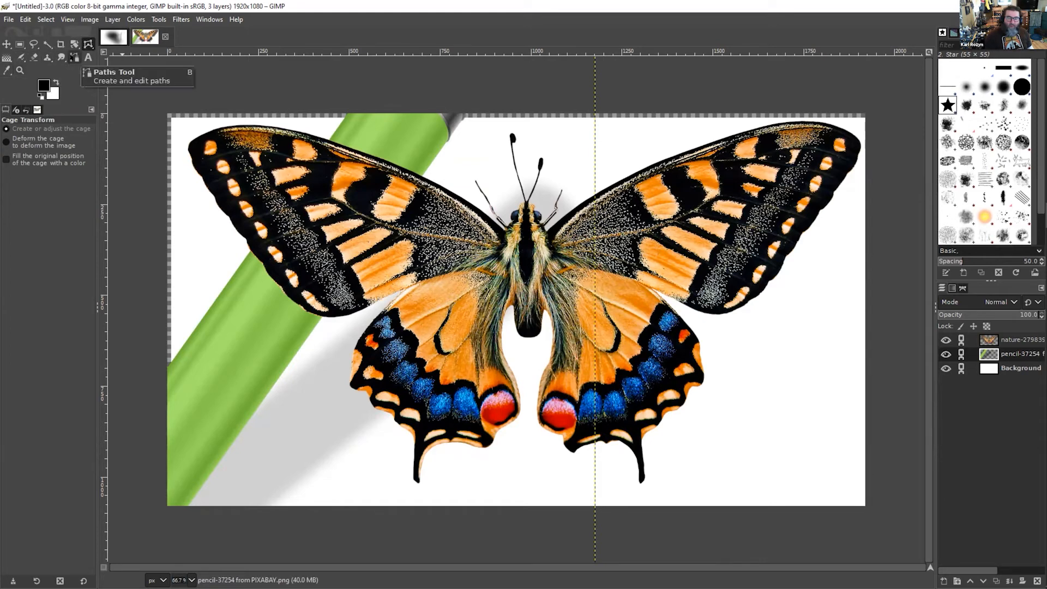
Step: Draw a nearly horizontal two-point path across the butterfly's antennae with the Paths tool and leave it unstroked
left_click(74, 57)
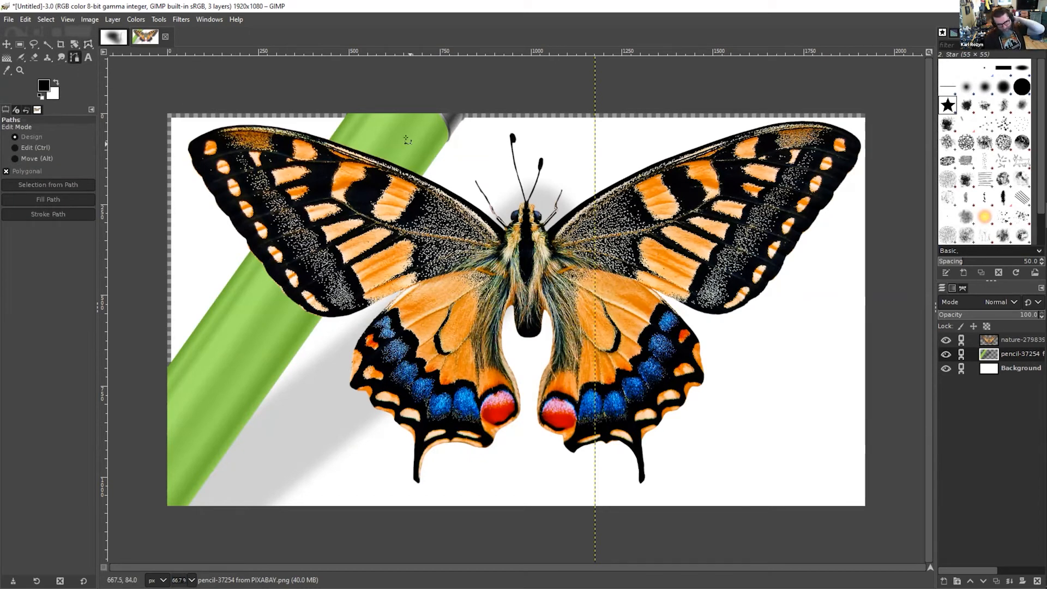
mouse_move(1044, 218)
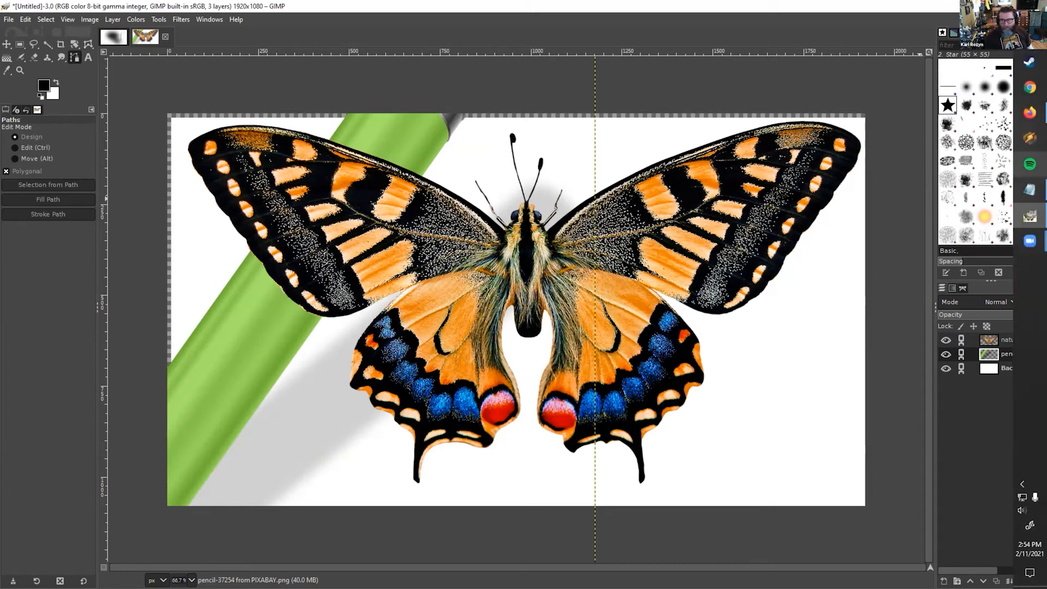
left_click(1030, 213)
left_click(1030, 213)
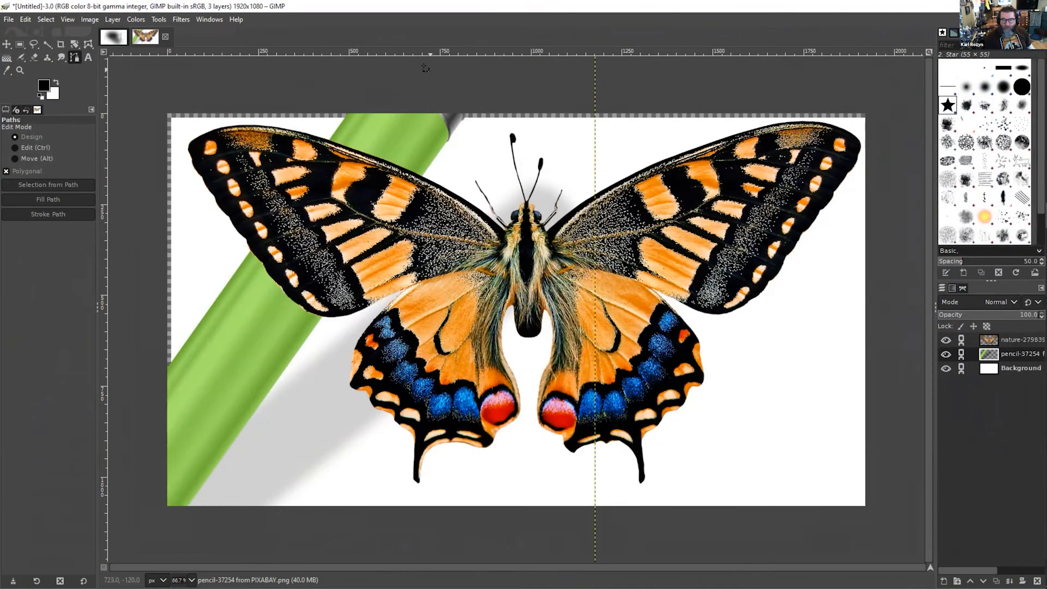
left_click(438, 164)
left_click(607, 160)
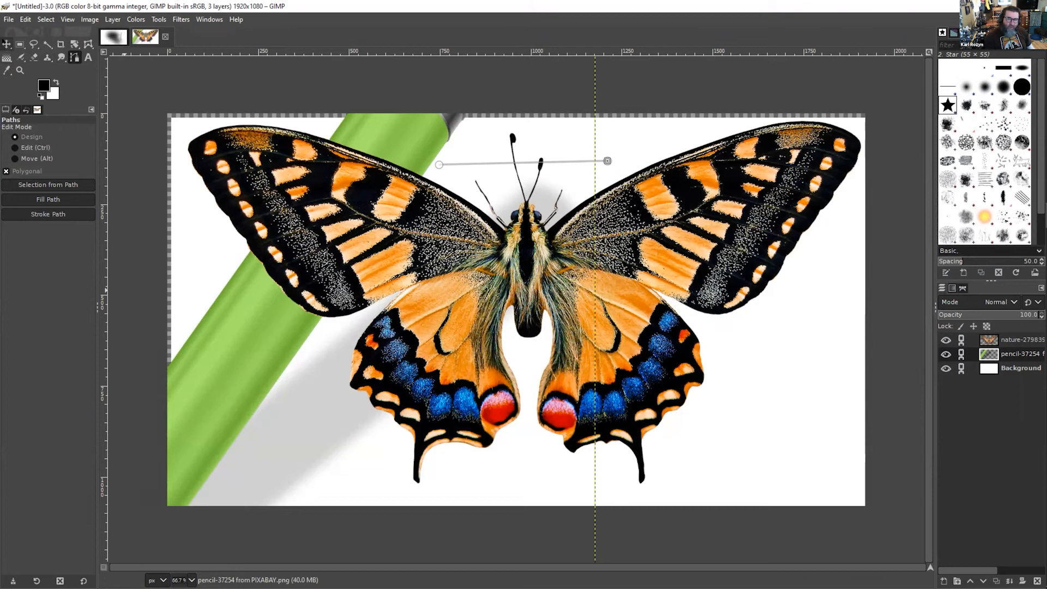
left_click(7, 44)
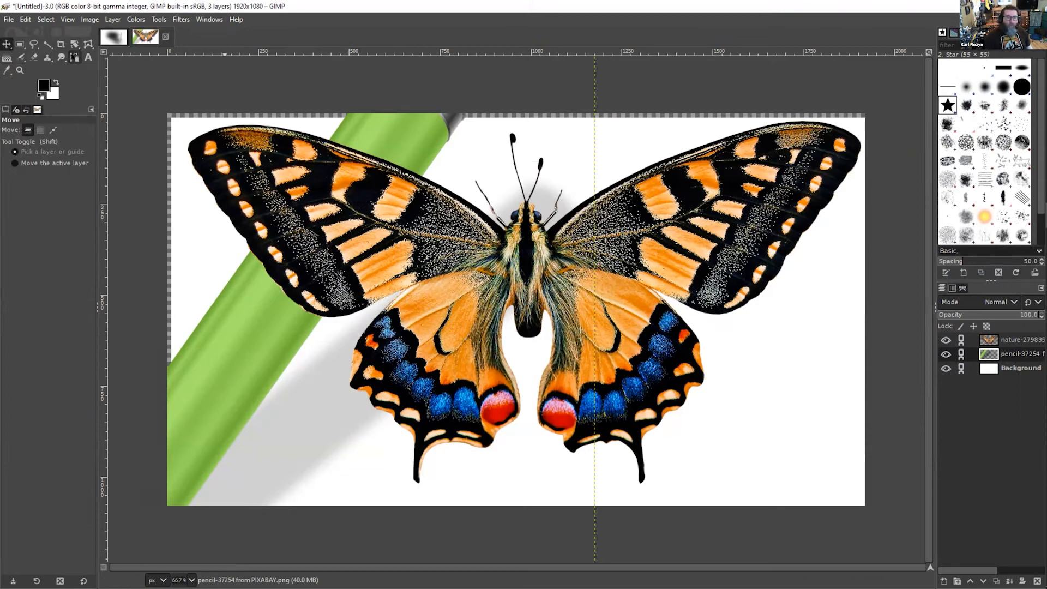
Step: Draw a diagonal two-point path from the pencil's edge to beyond the right wing and stroke it as a 6 px solid line
left_click(74, 57)
left_click(443, 145)
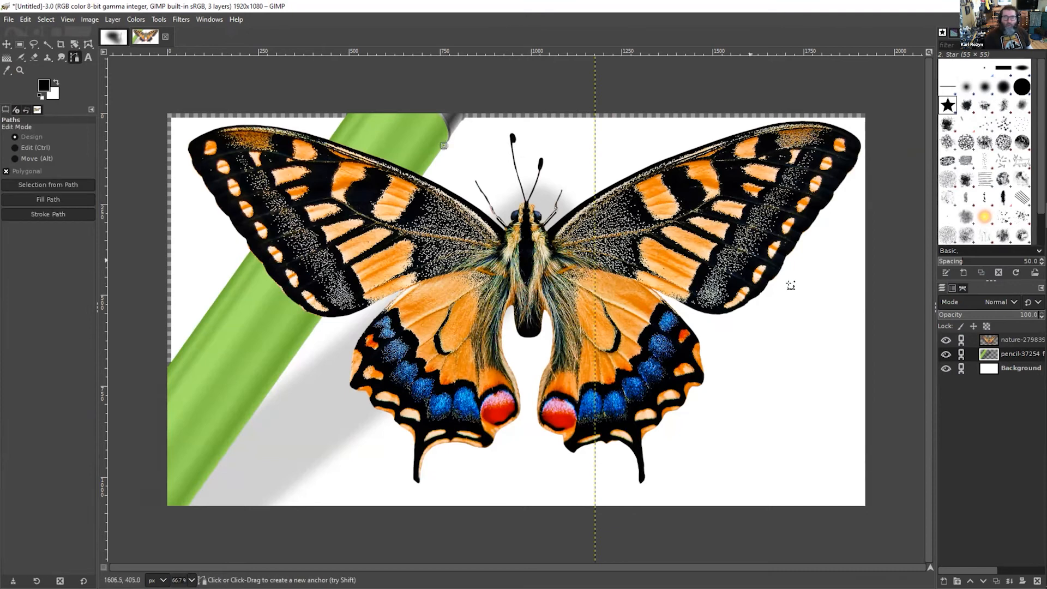
left_click(41, 214)
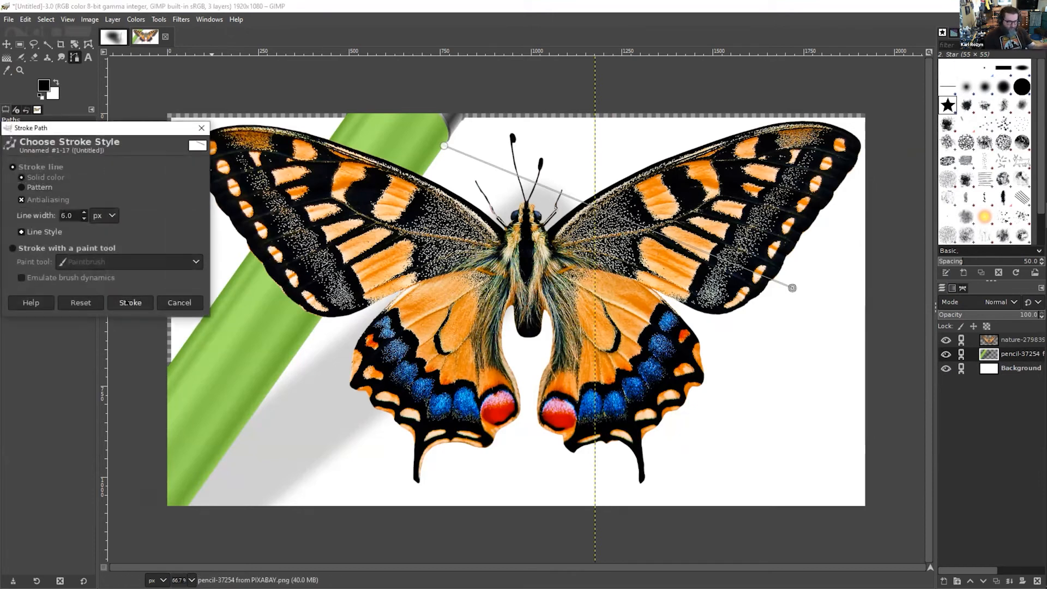
left_click(128, 302)
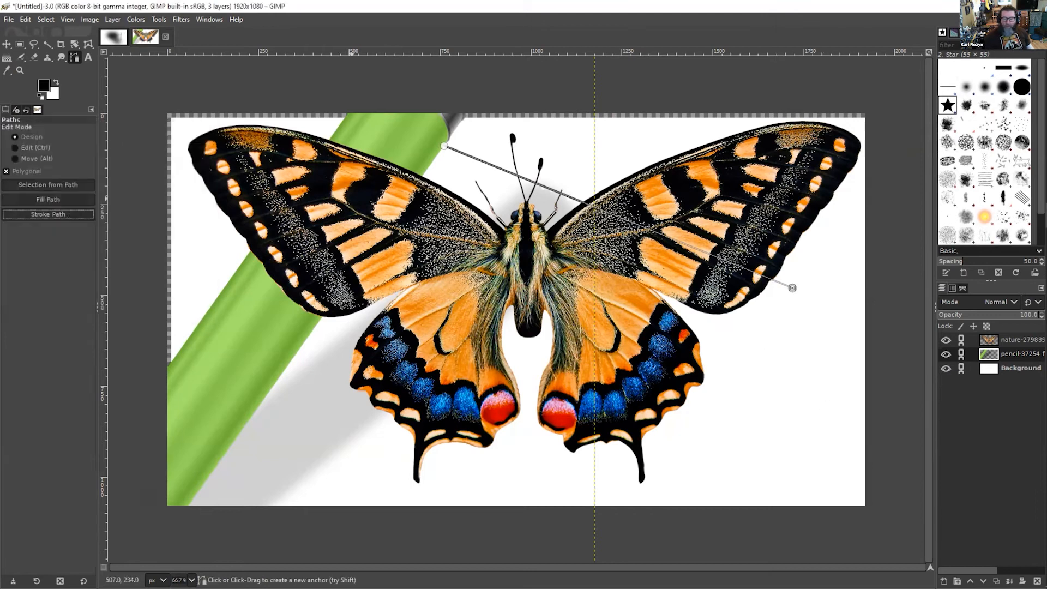
Step: Move the linked butterfly, pencil and Background layers together down and left on the canvas
left_click(7, 44)
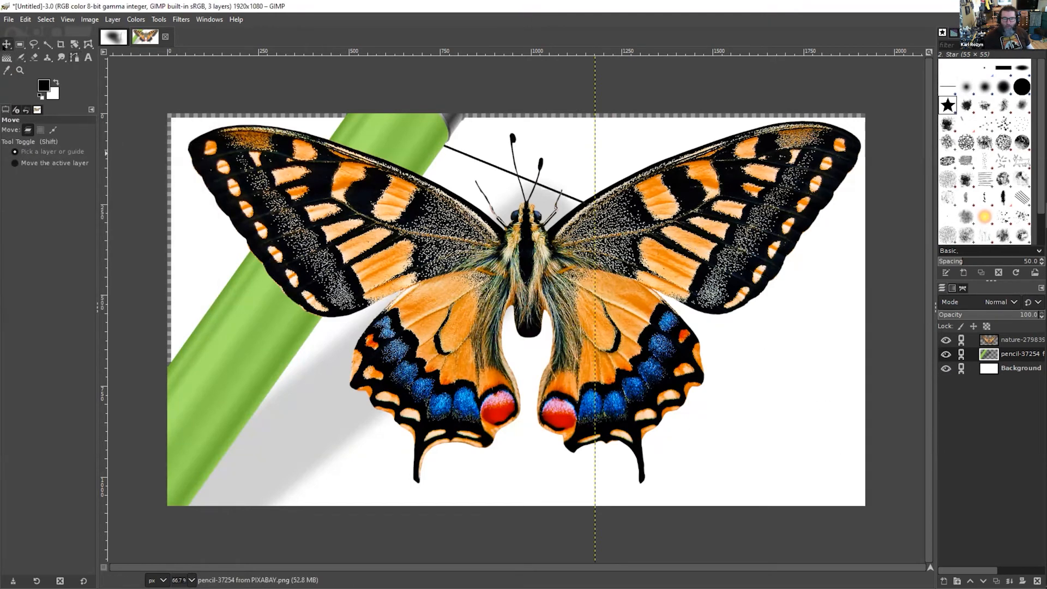
left_click_drag(485, 171, 434, 207)
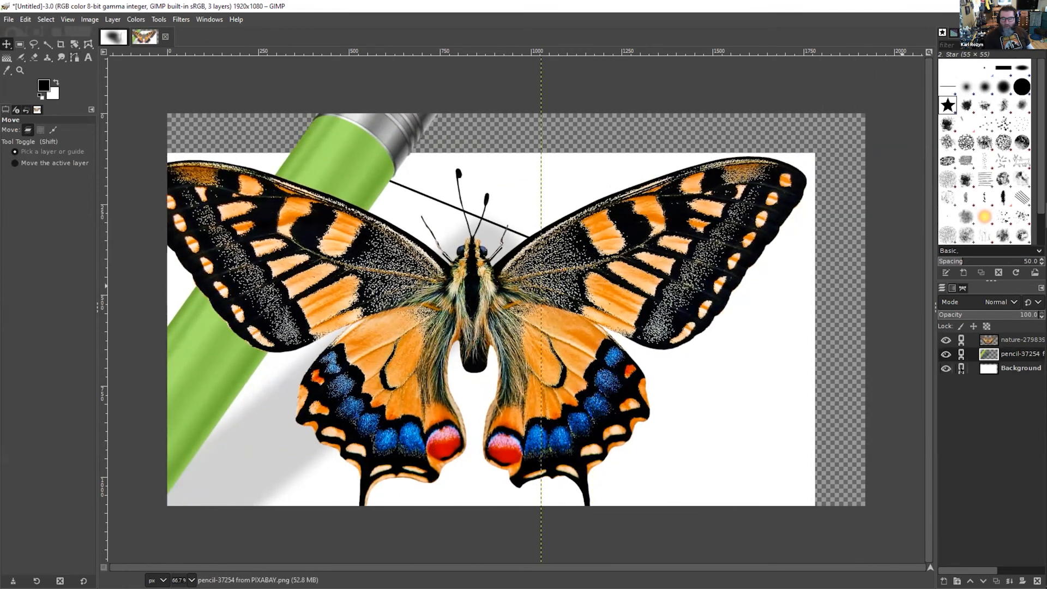
Step: Unlink the layers and move only the white Background up and right, back over most of the canvas
left_click(961, 354)
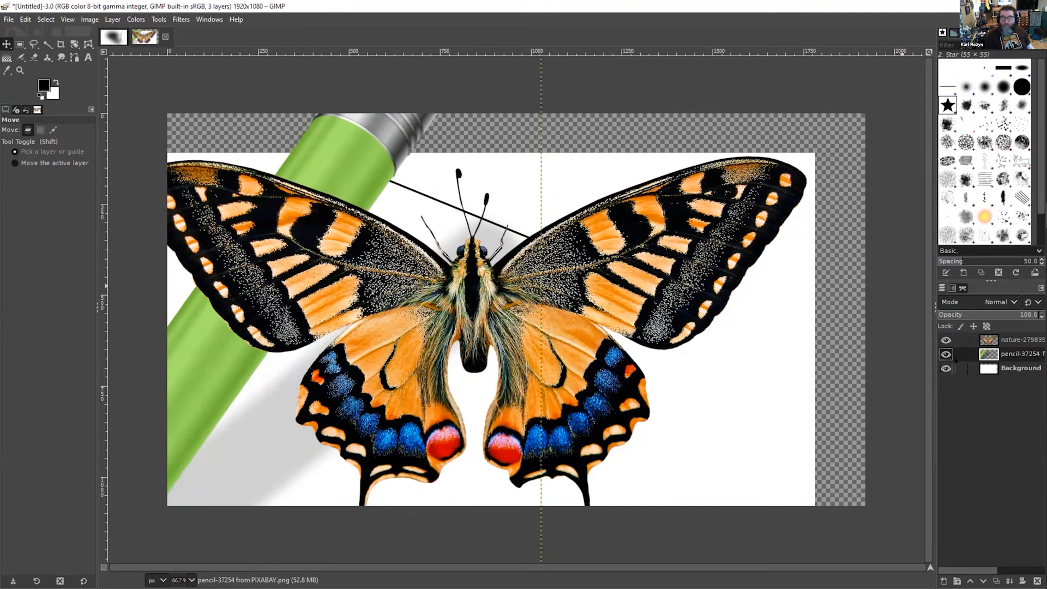
left_click(1022, 369)
left_click(1022, 355)
left_click_drag(436, 204, 499, 166)
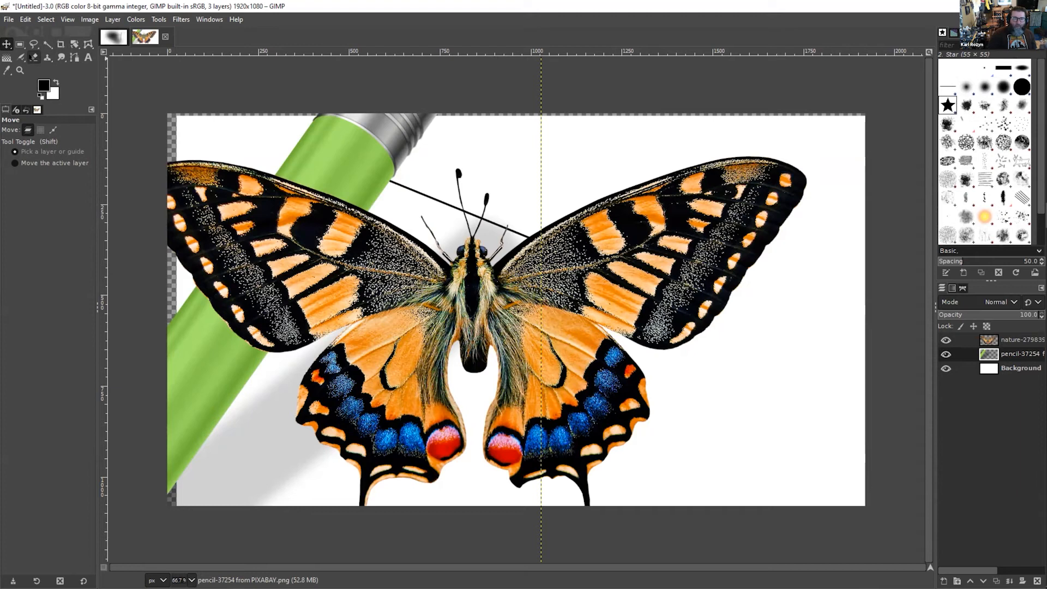
Step: Look through the options of the Ink, Rotate, Paths, Rectangle Select, Zoom, Color Picker and Smudge tools
left_click(21, 57)
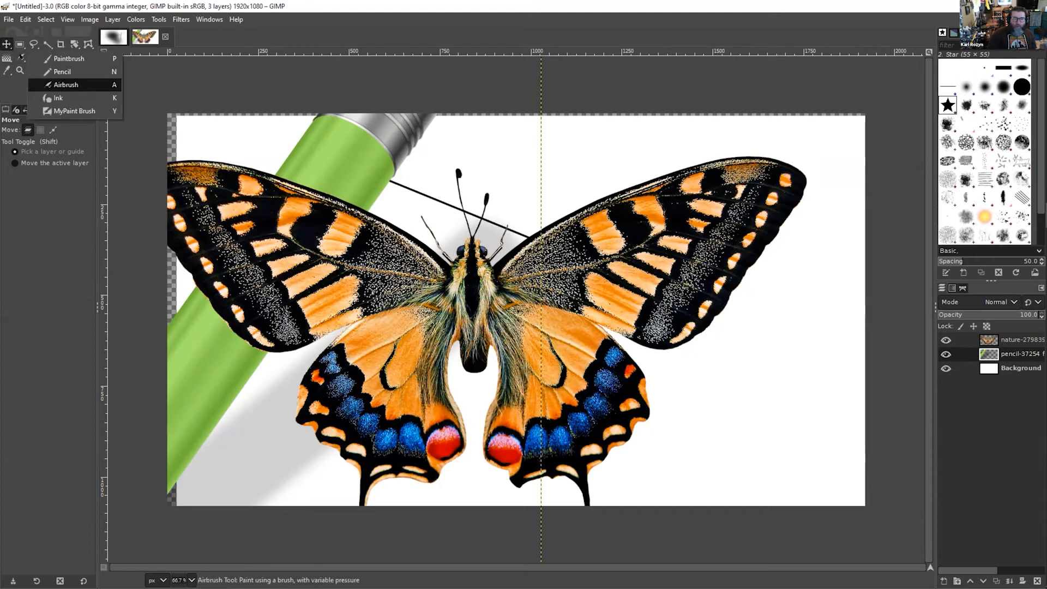
left_click(58, 97)
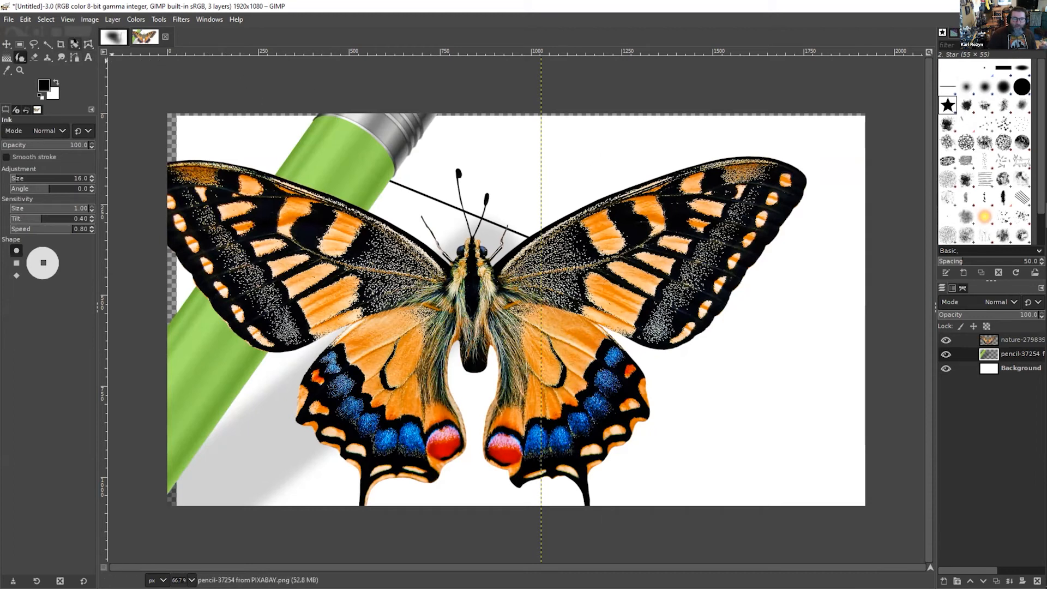
left_click(76, 44)
left_click(117, 58)
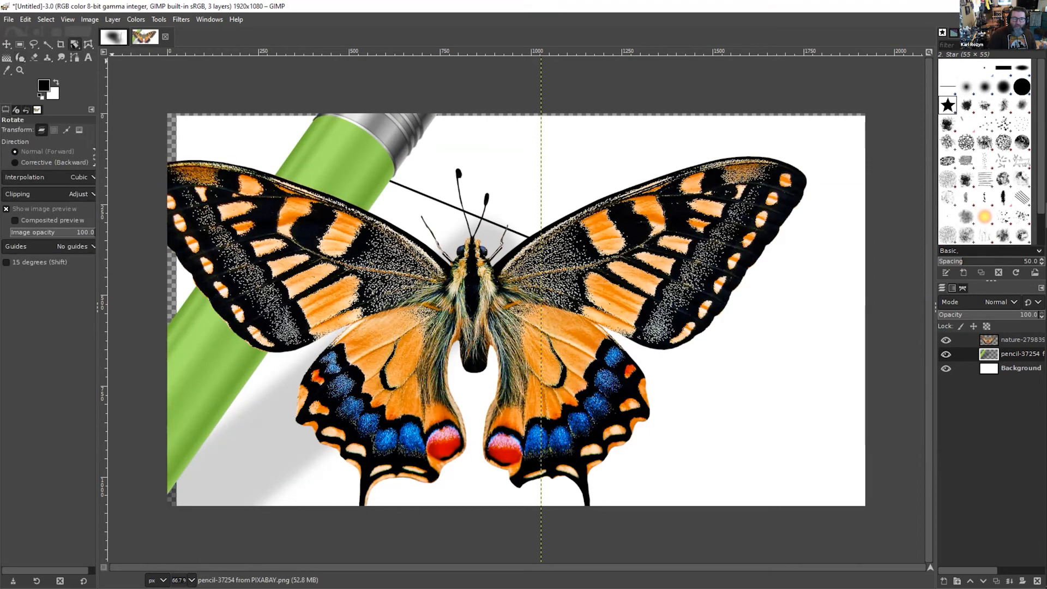
key("b")
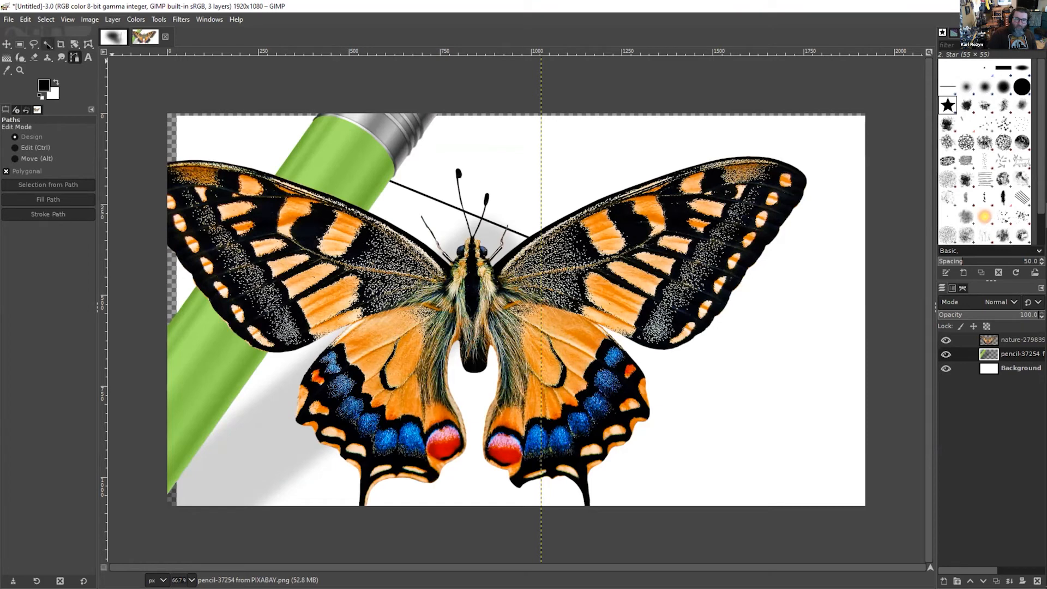
left_click(21, 44)
left_click(19, 57)
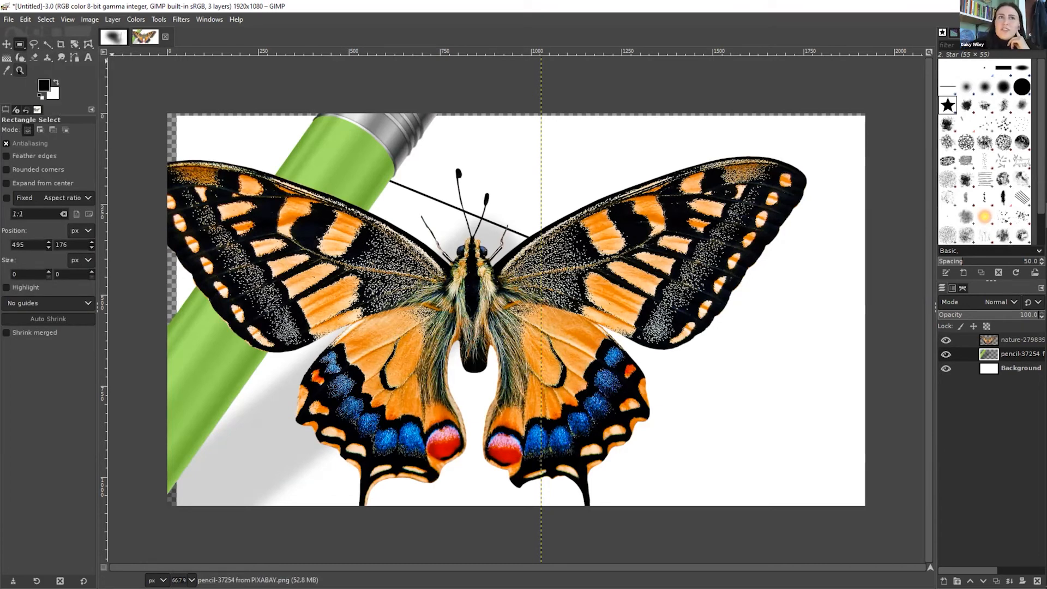
left_click(20, 71)
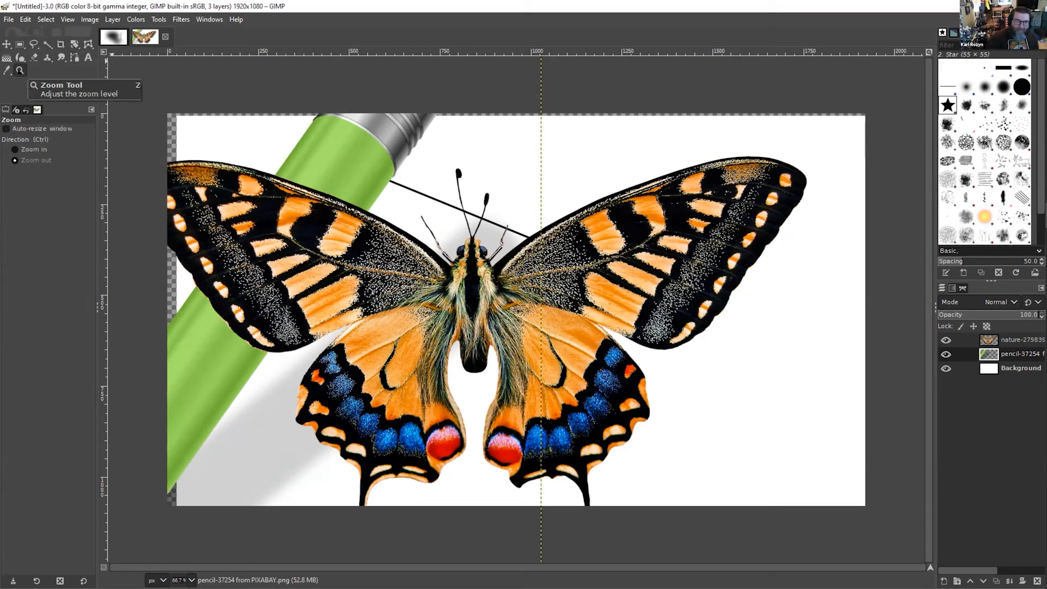
left_click(8, 70)
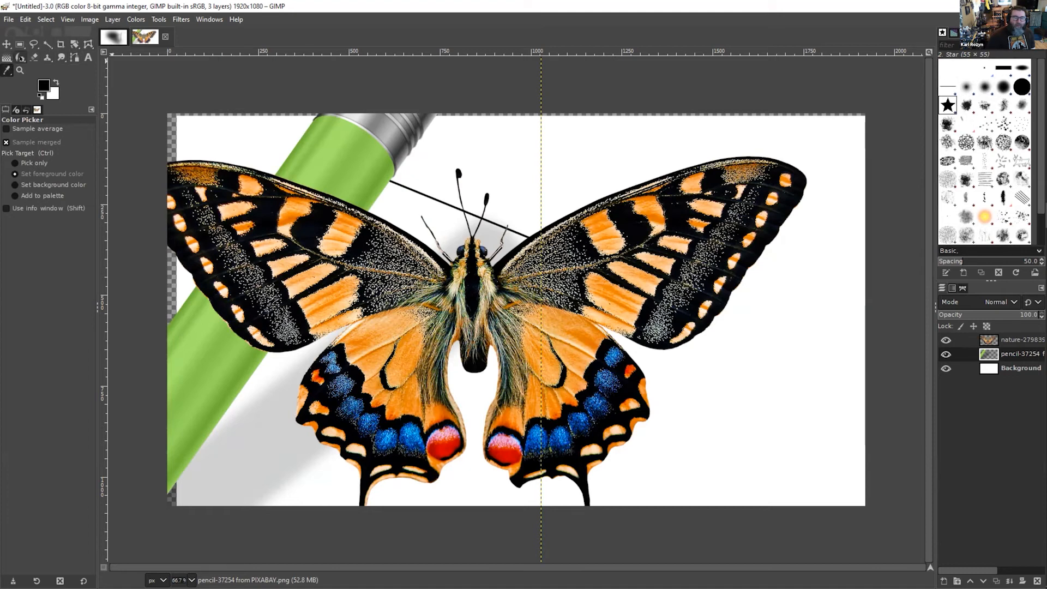
left_click(61, 58)
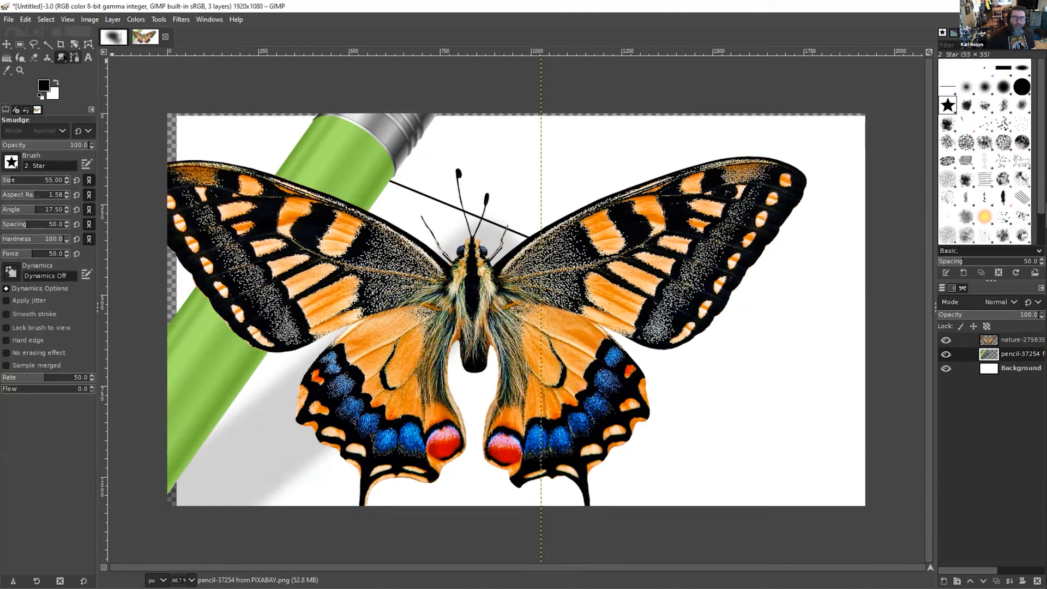
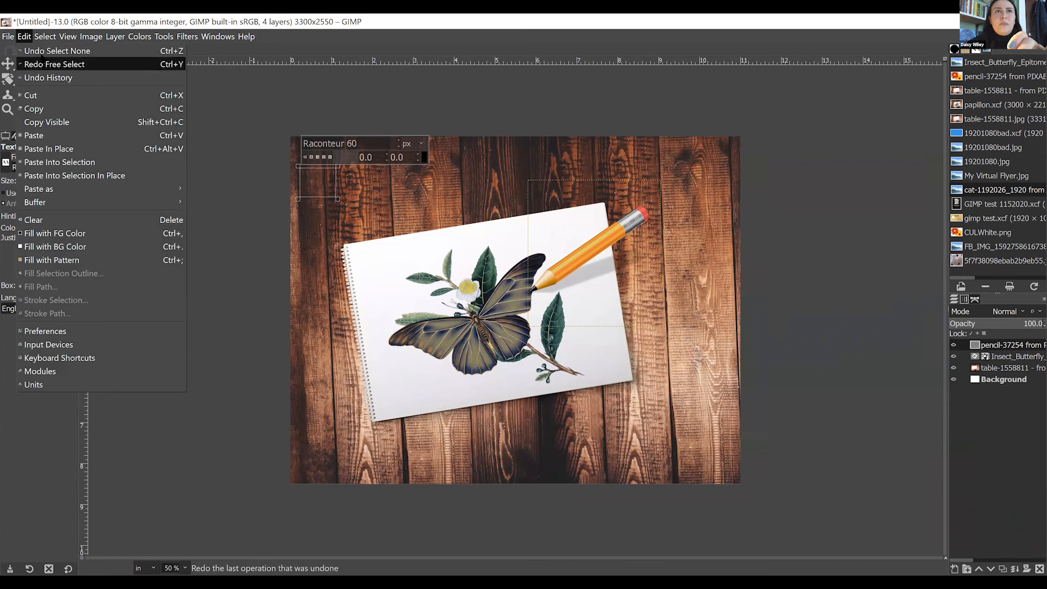
Step: Add the text "Papillon" in a box about 5 in wide over the wood above the notepad's left part
left_click(21, 41)
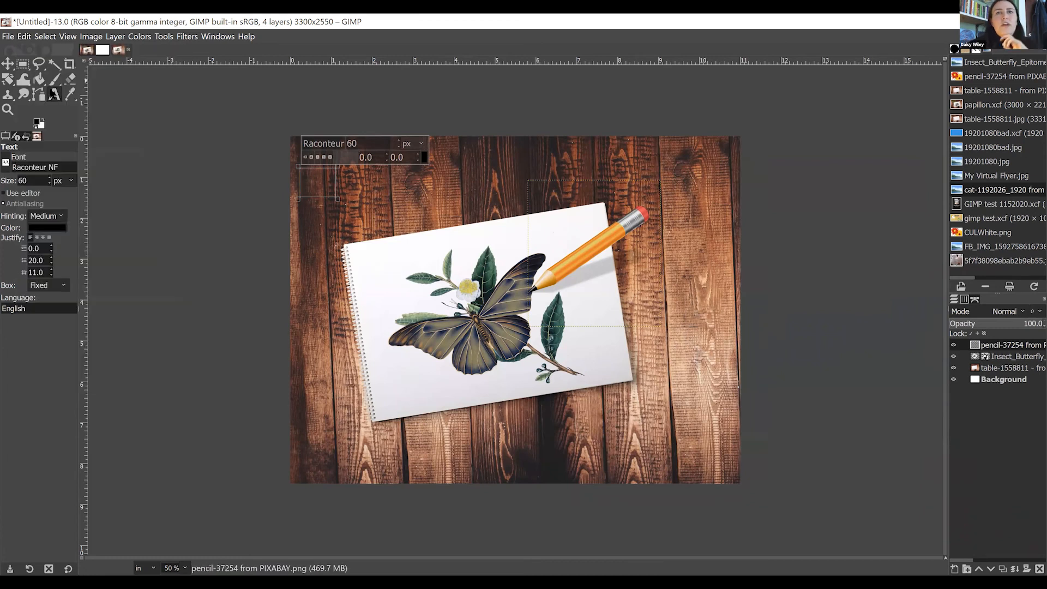
left_click(5, 66)
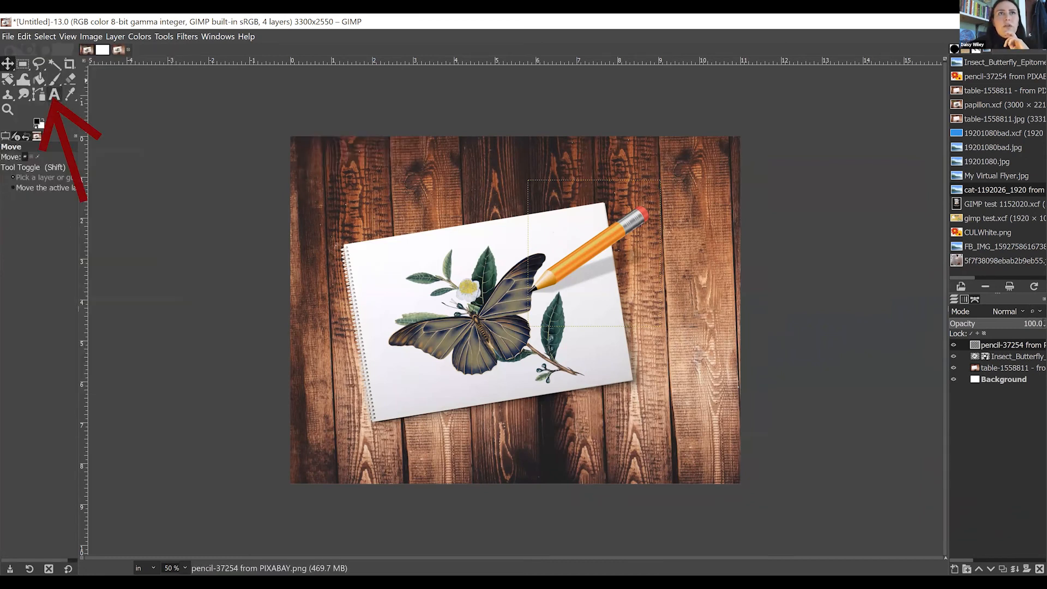
left_click(54, 94)
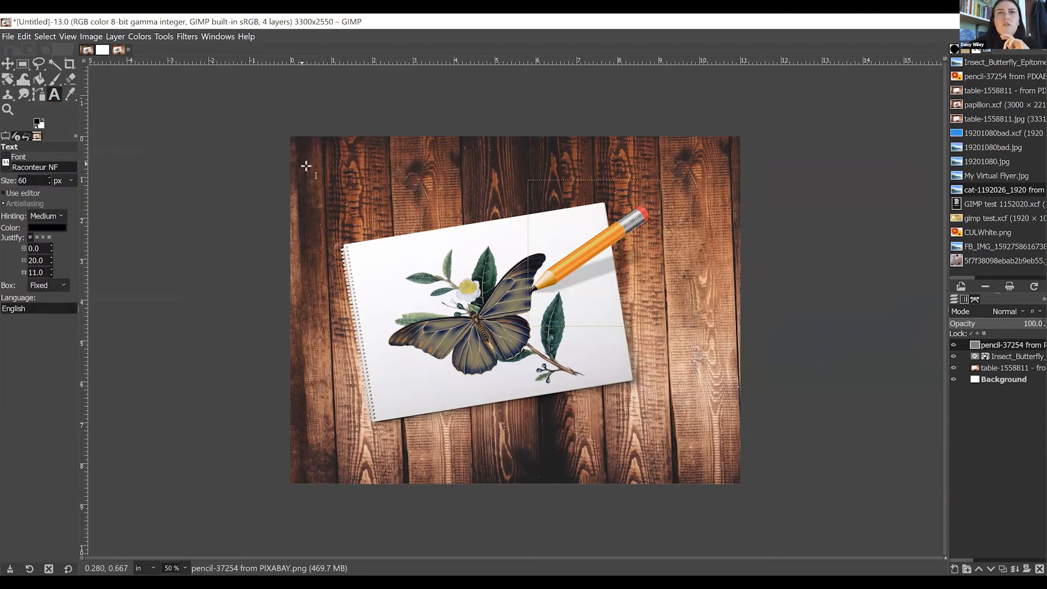
left_click_drag(305, 163, 516, 234)
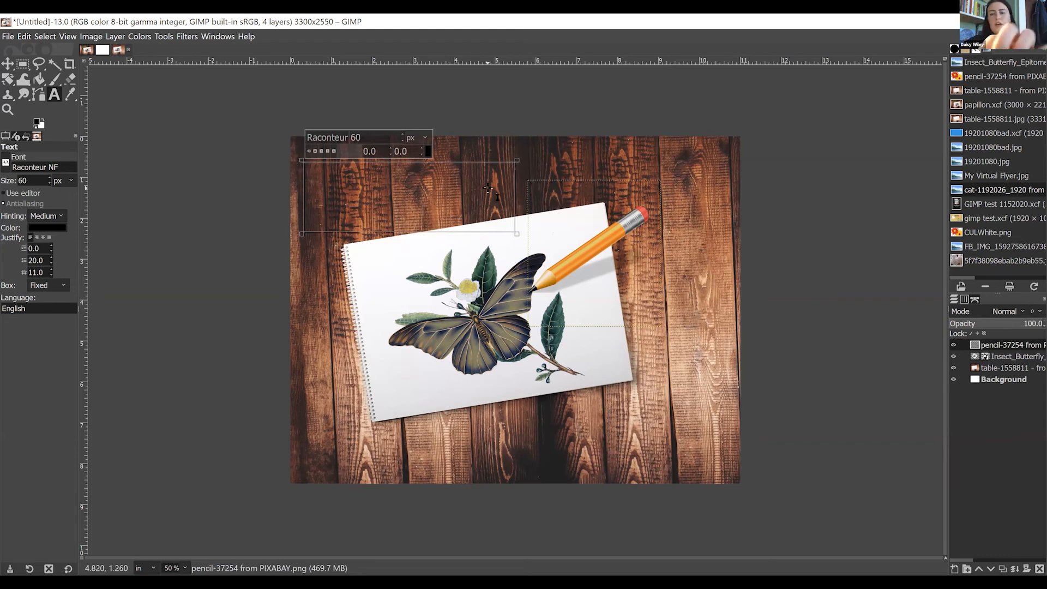
type("Papillon")
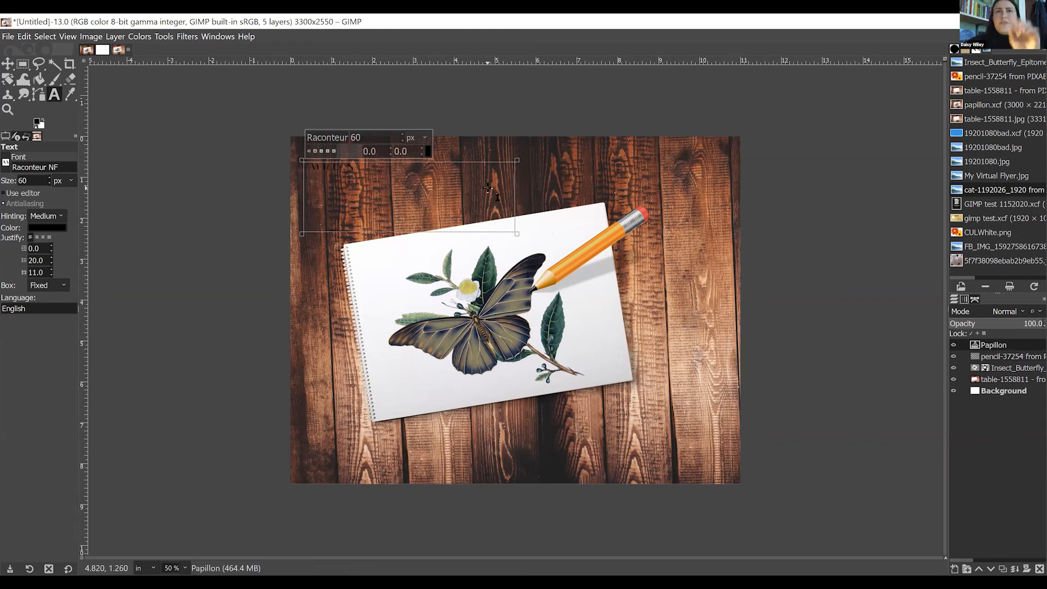
Step: Select the "Papillon" title text and set its size to 175 px
double_click(345, 170)
left_click(345, 171)
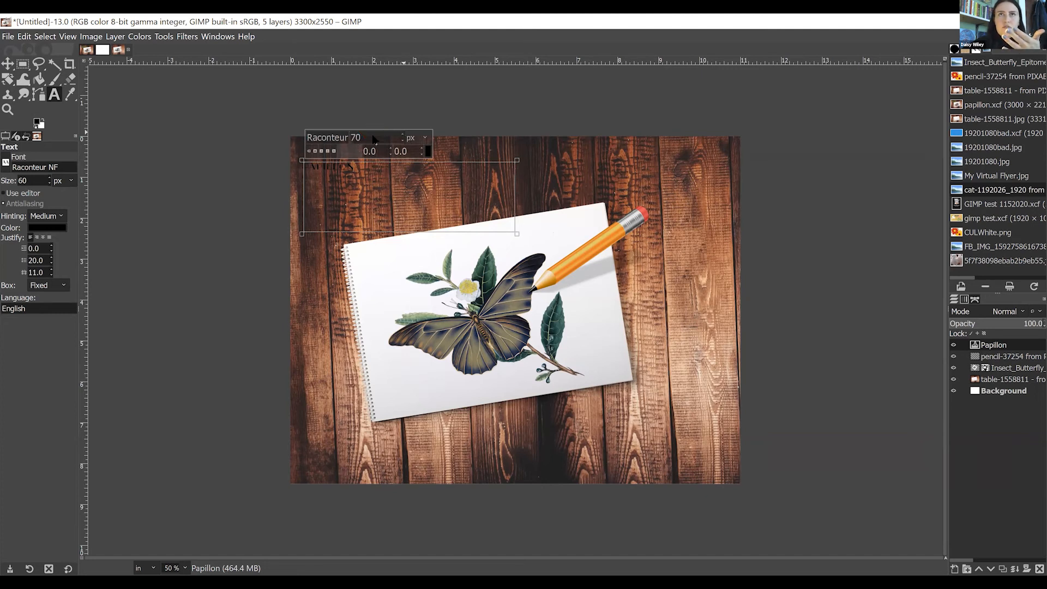
double_click(331, 171)
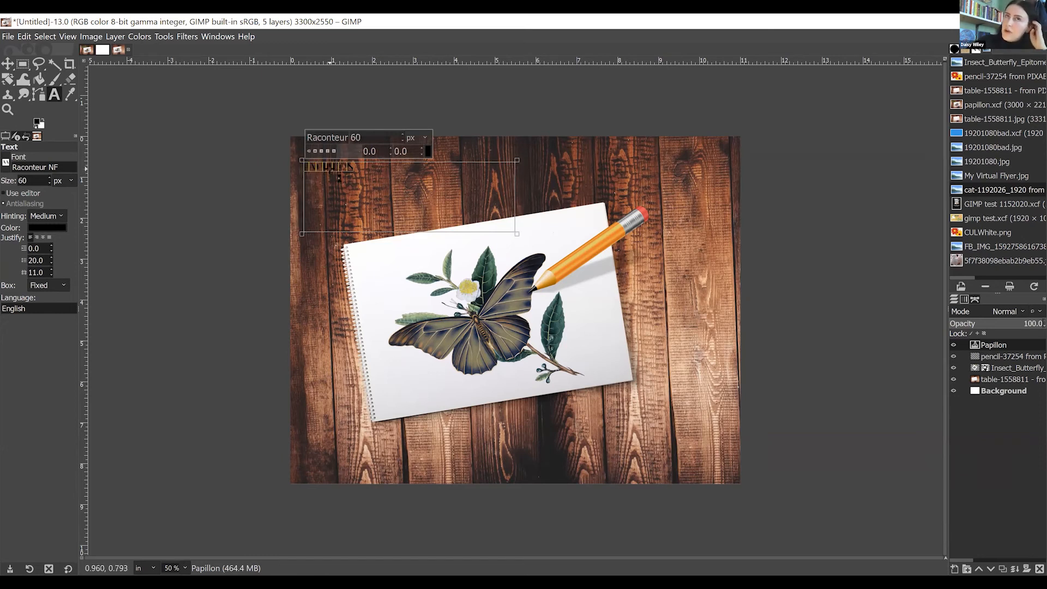
left_click(403, 135)
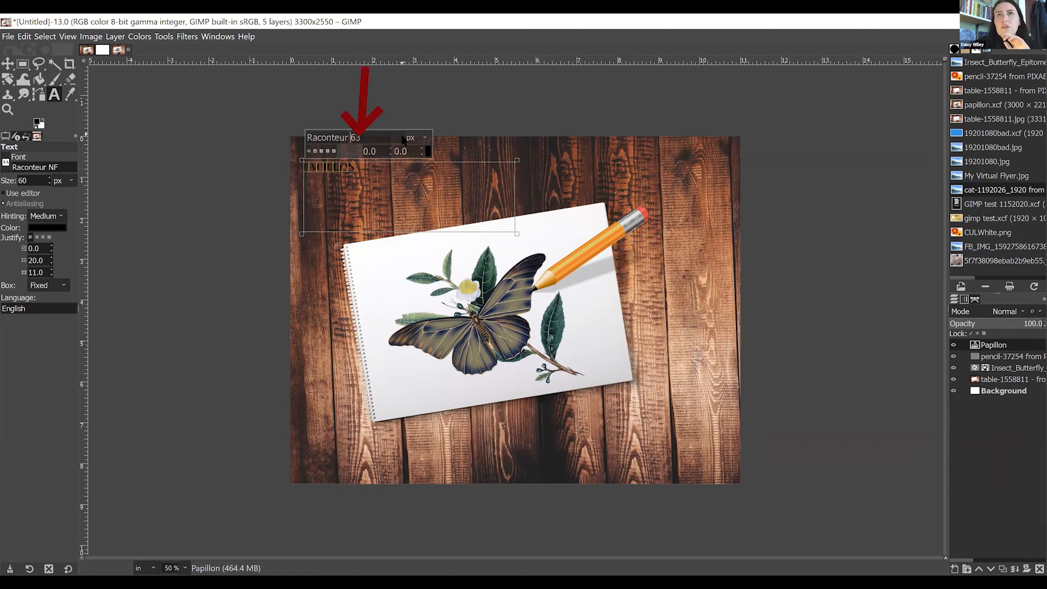
left_click_drag(402, 137, 403, 137)
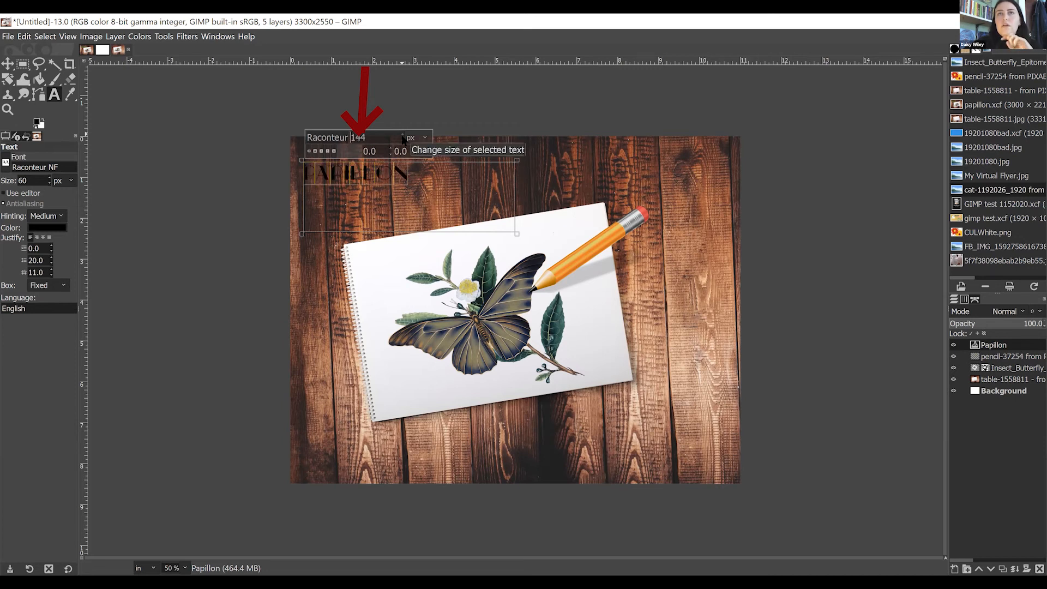
left_click_drag(402, 137, 402, 137)
left_click(402, 137)
left_click(402, 138)
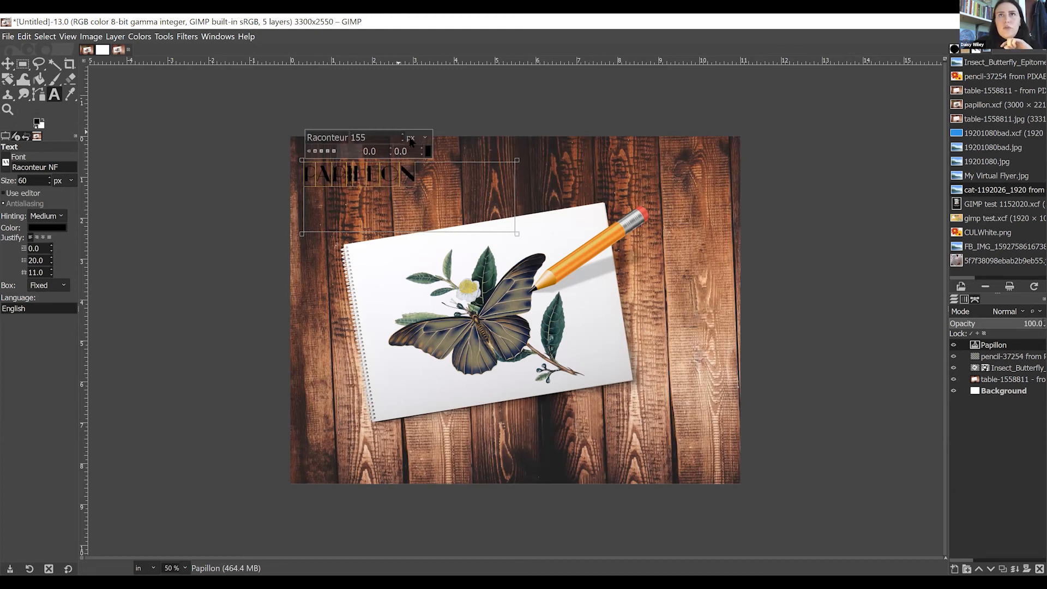
left_click(403, 137)
left_click(372, 137)
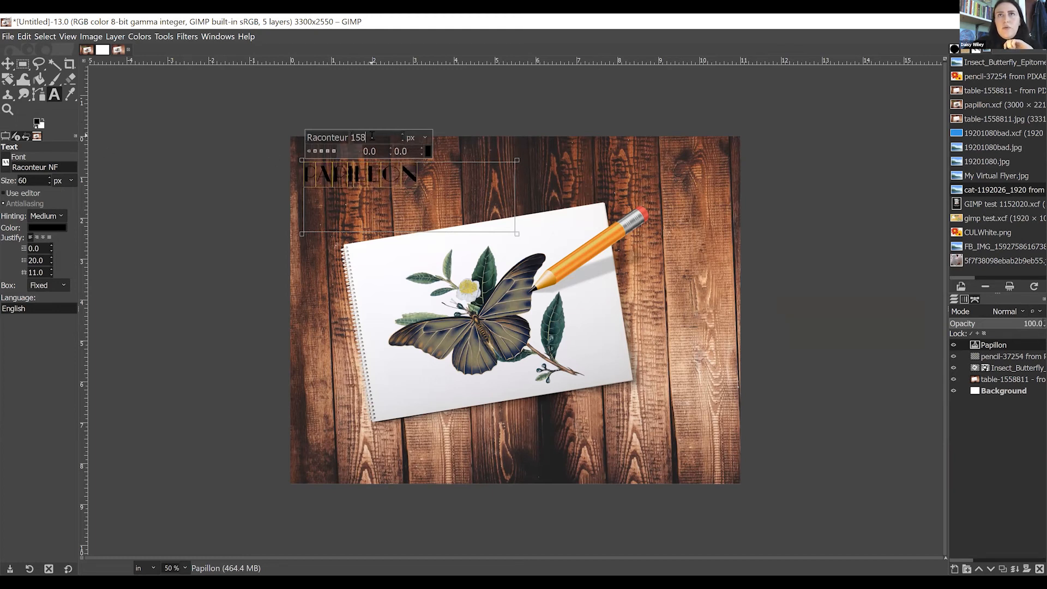
double_click(353, 138)
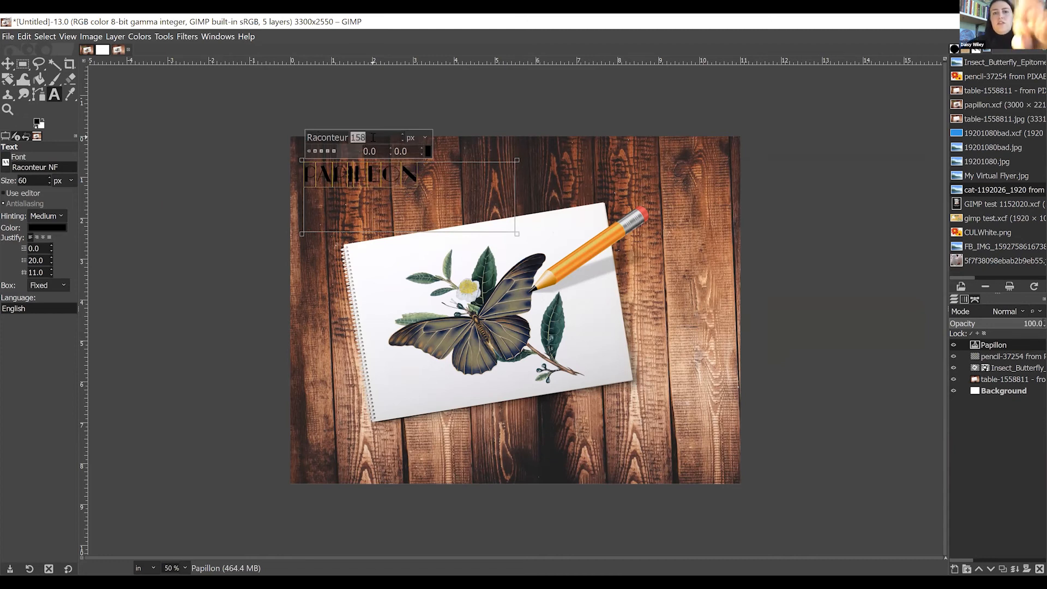
type("17")
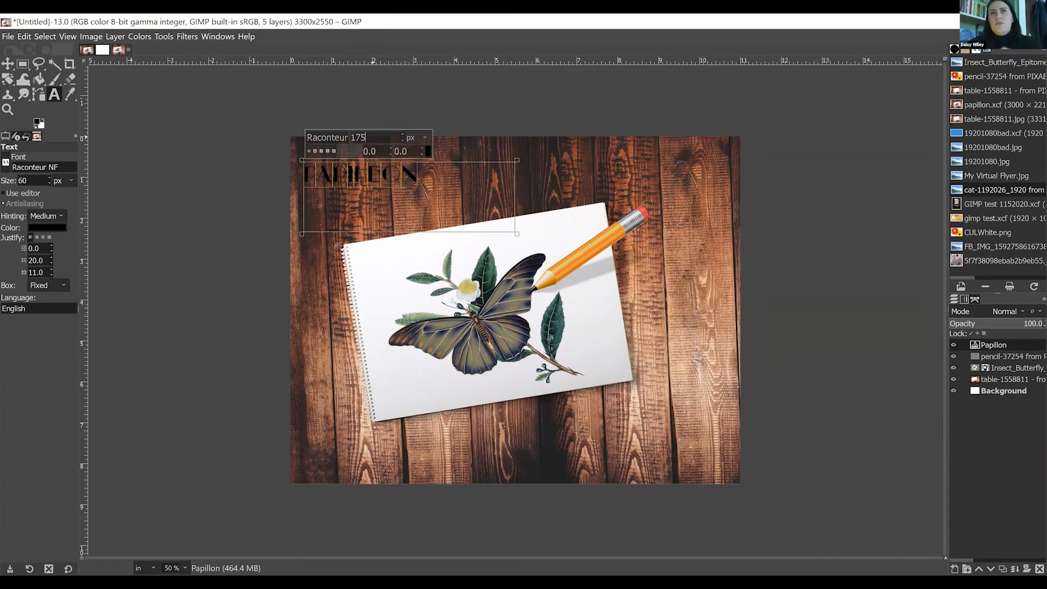
type("5")
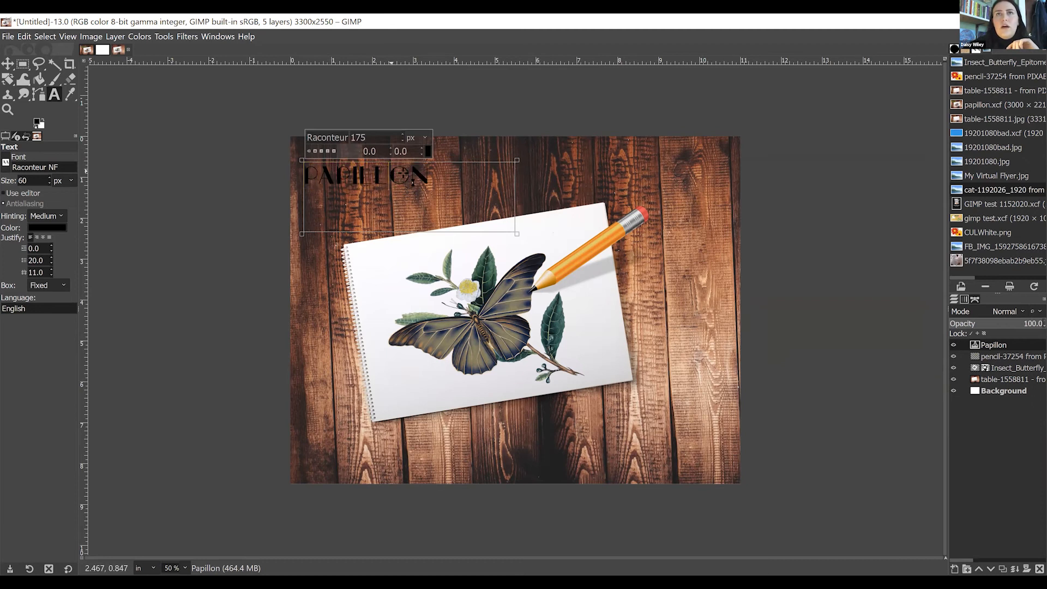
Step: Enlarge the selected title text to 230 px
scroll(403, 139, "up", 10)
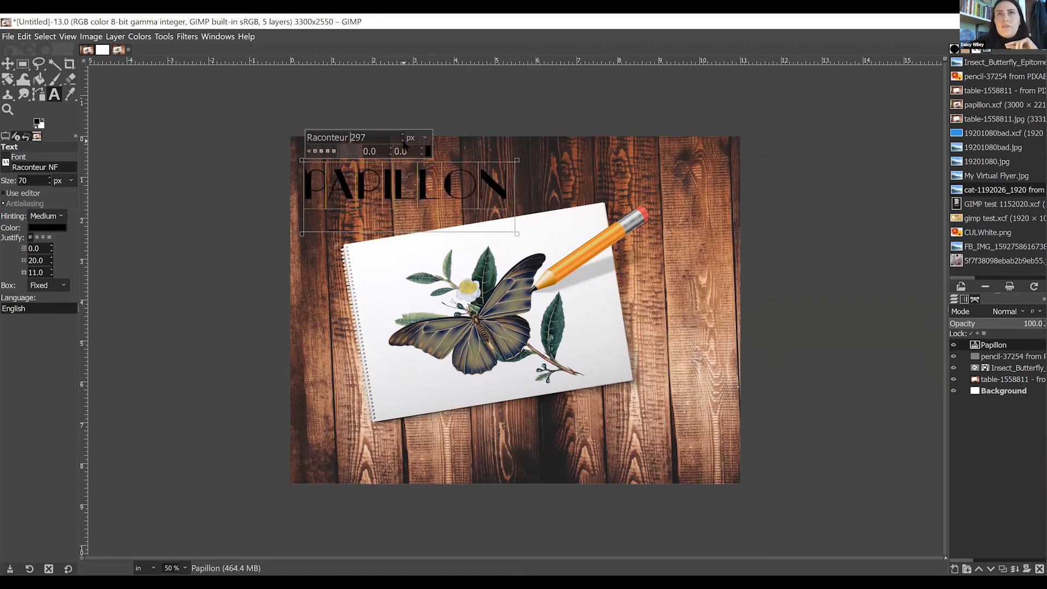
scroll(404, 143, "down", 4)
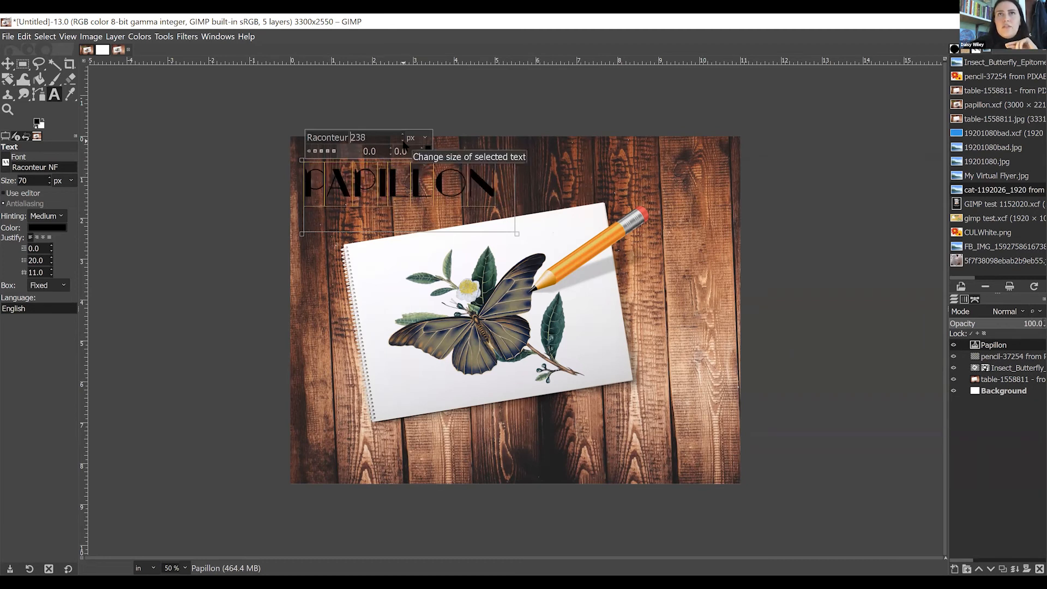
scroll(403, 143, "down", 3)
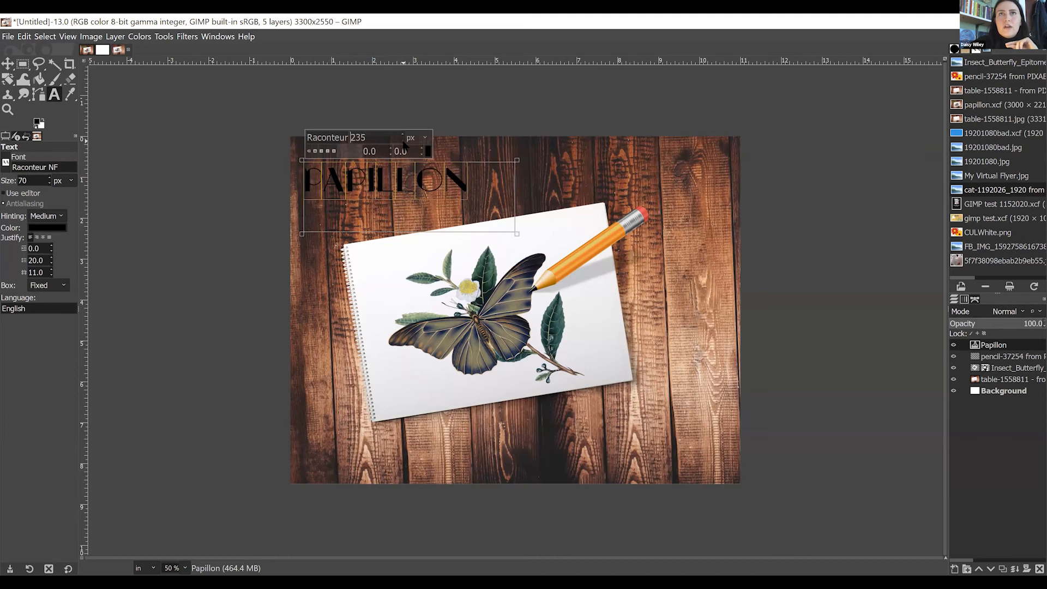
scroll(403, 143, "down", 5)
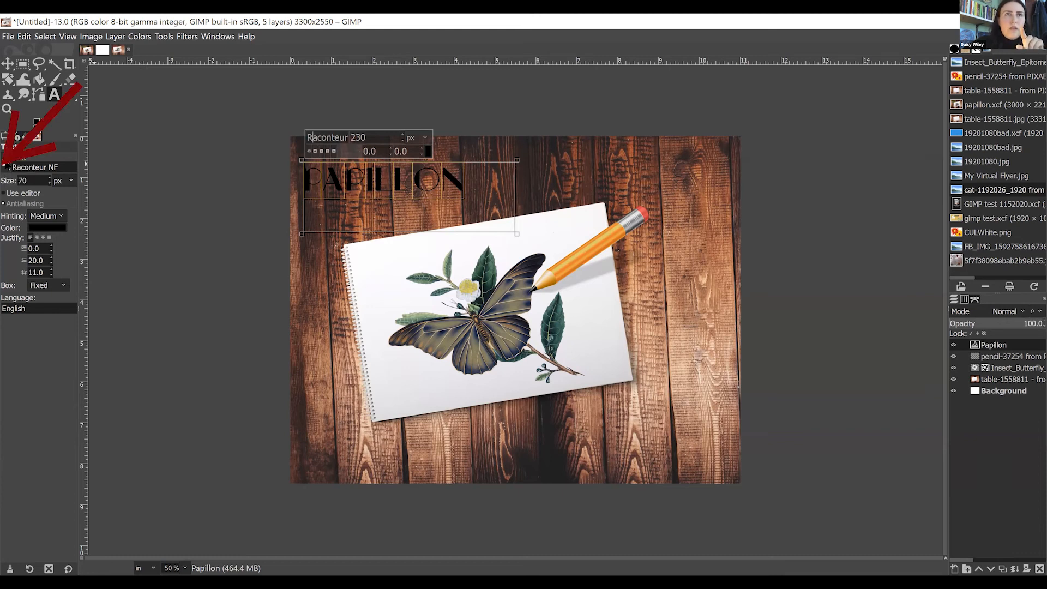
Step: Try the fonts Ravie Semi-Expanded and Raleway Dots on the title, and set it back to Raconteur NF
left_click(6, 165)
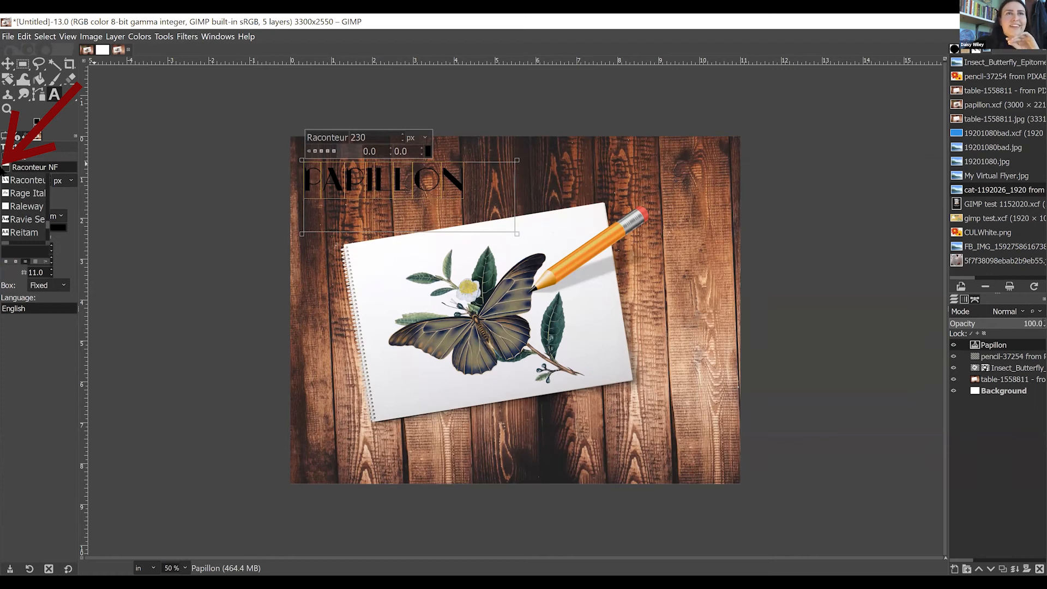
scroll(17, 210, "down", 2)
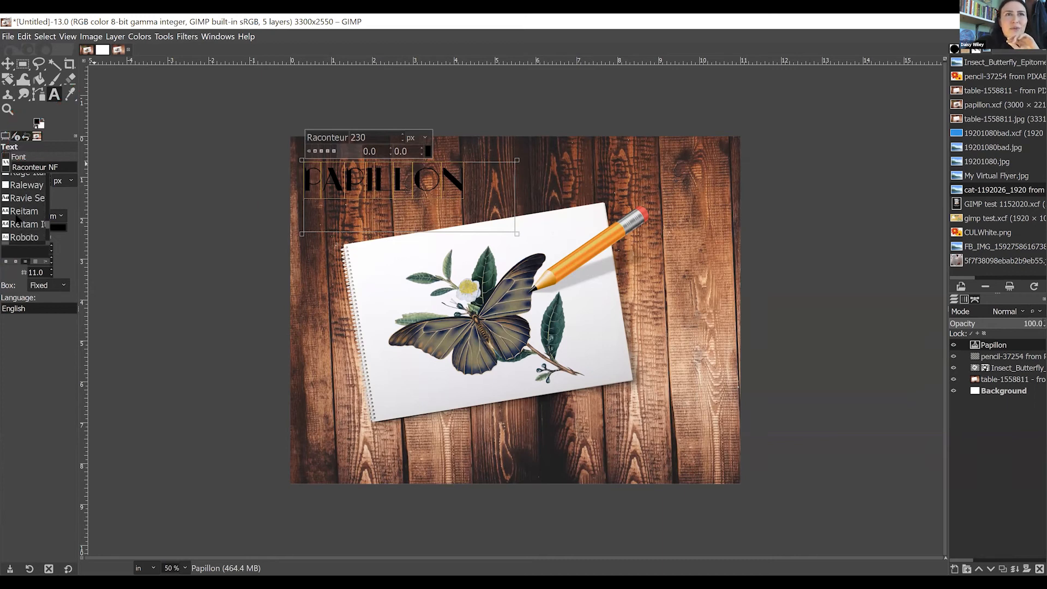
left_click(23, 198)
left_click(5, 161)
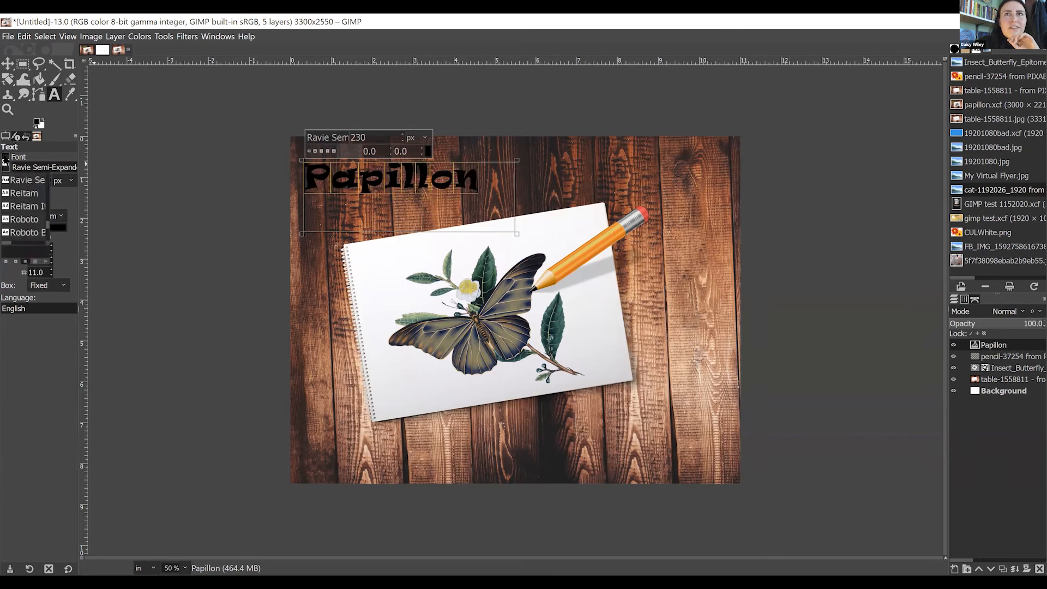
left_click(22, 194)
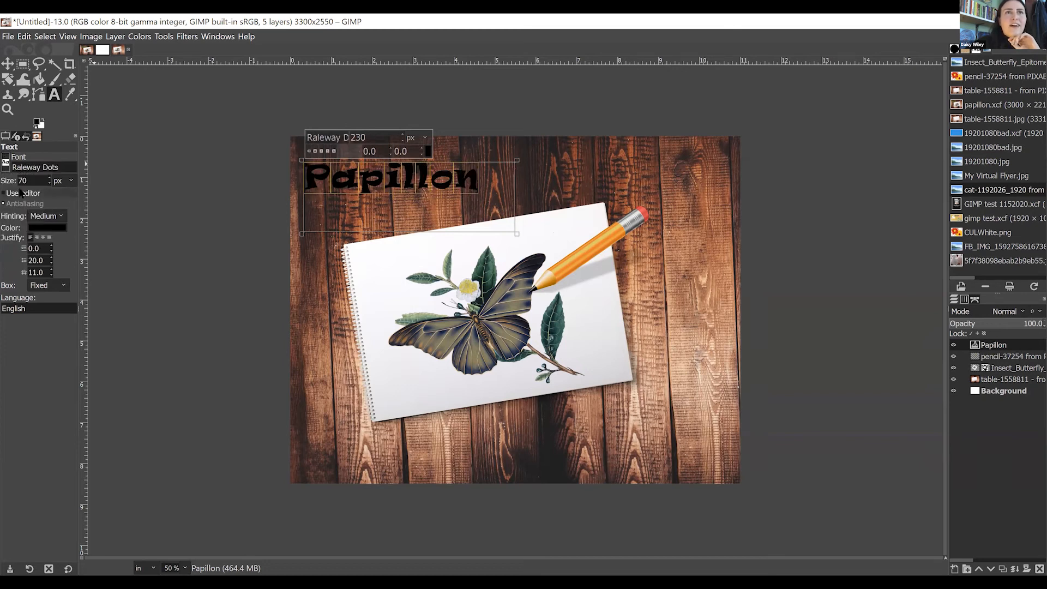
left_click(5, 162)
scroll(27, 192, "up", 1)
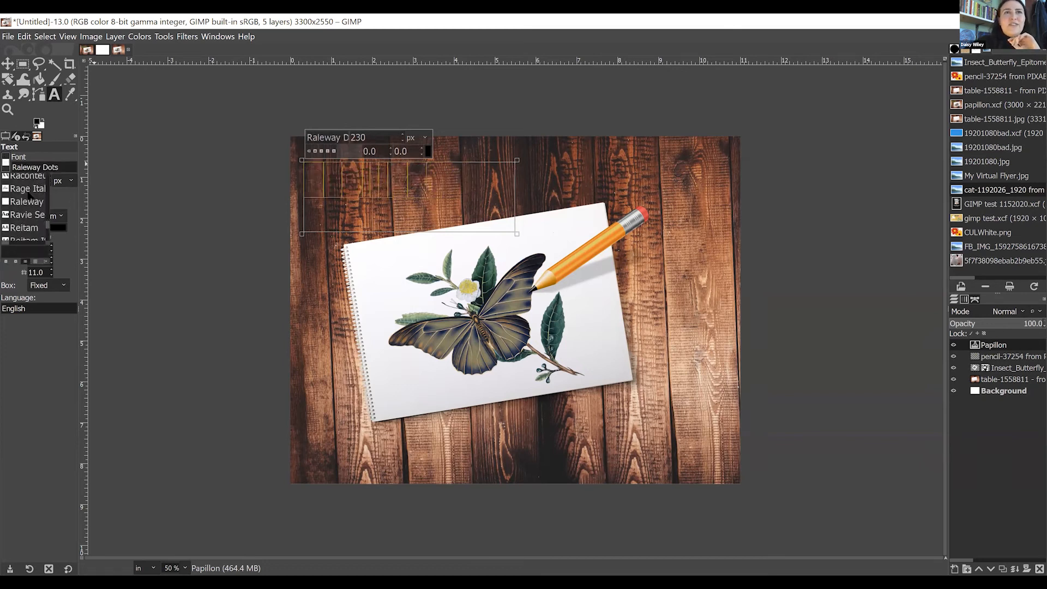
scroll(27, 199, "up", 1)
left_click(26, 197)
Step: Try the Playbill font on the title
scroll(12, 196, "up", 2)
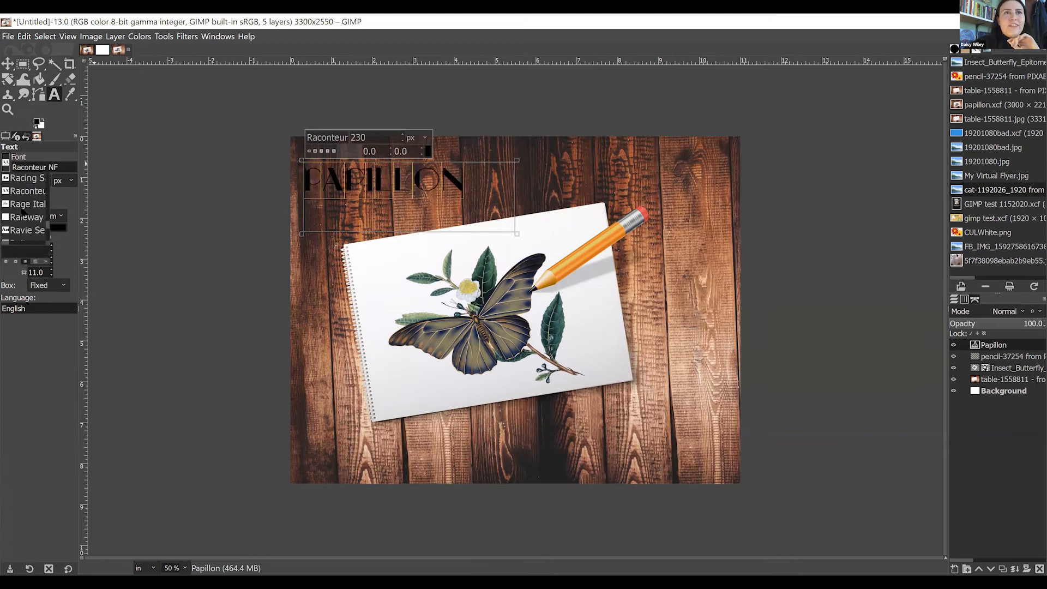
scroll(11, 193, "up", 4)
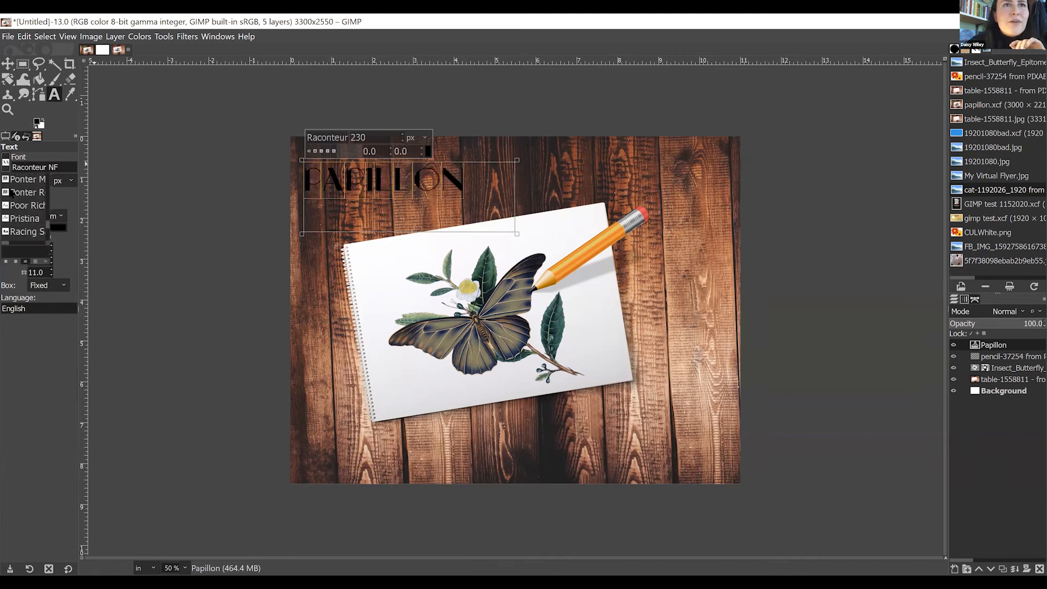
scroll(13, 203, "up", 2)
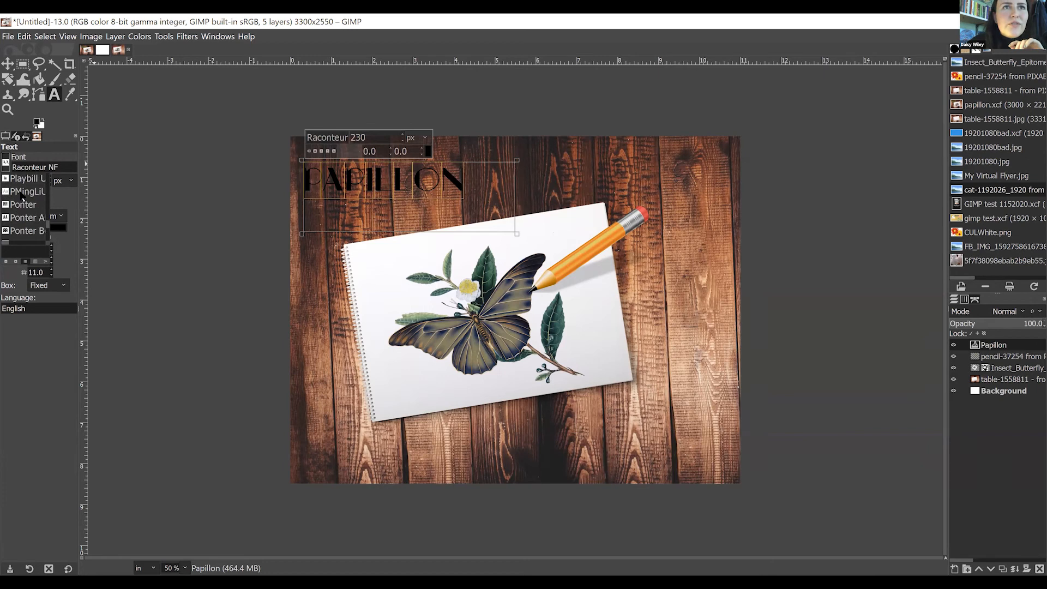
left_click(25, 190)
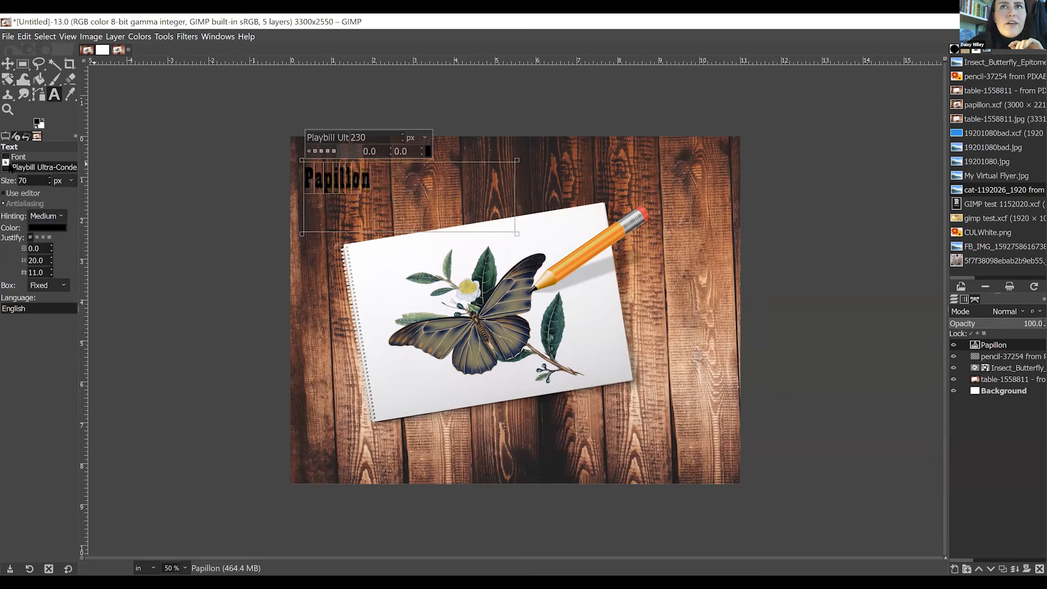
Step: Set the title's font to Playball and its size to 360 px
left_click(10, 166)
scroll(20, 193, "up", 2)
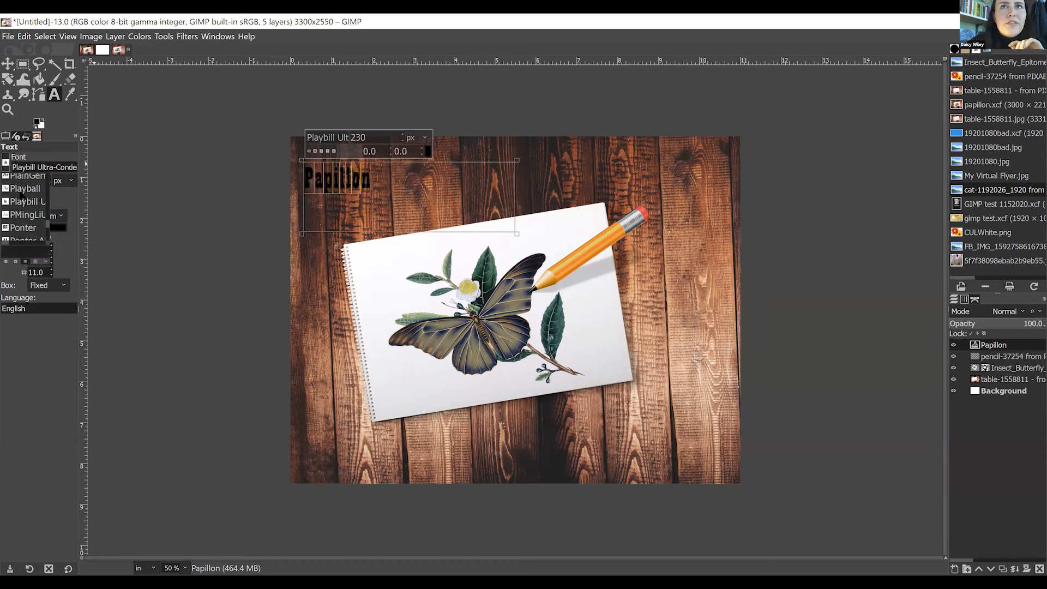
left_click(21, 190)
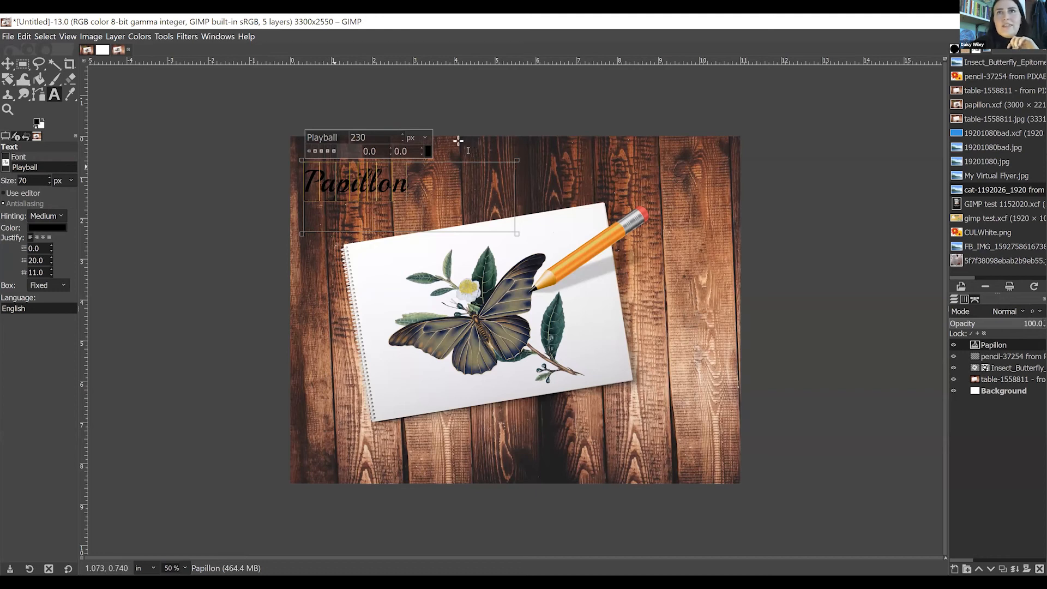
left_click_drag(403, 137, 404, 142)
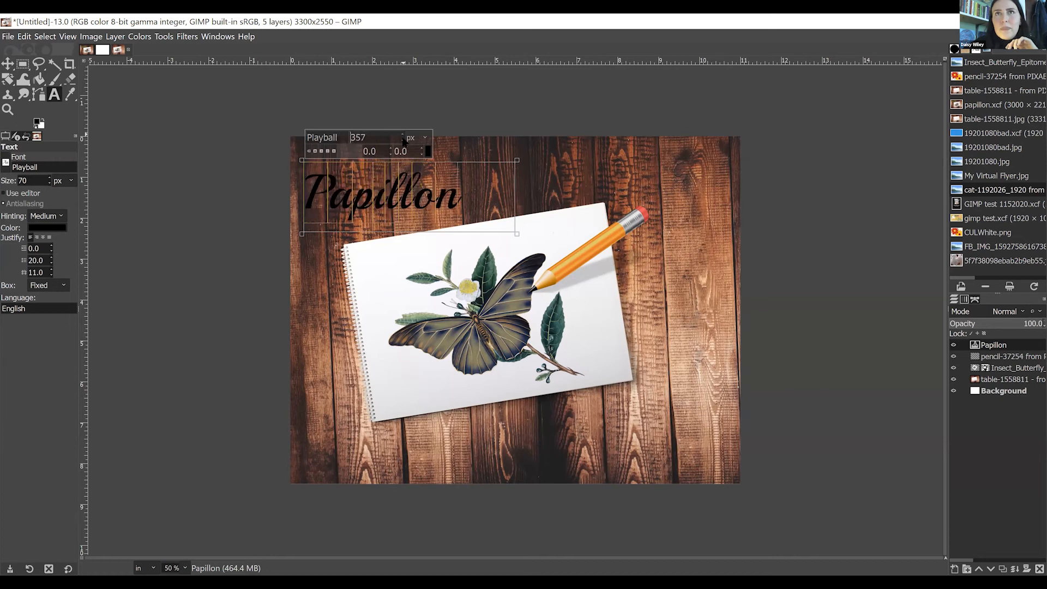
left_click(403, 135)
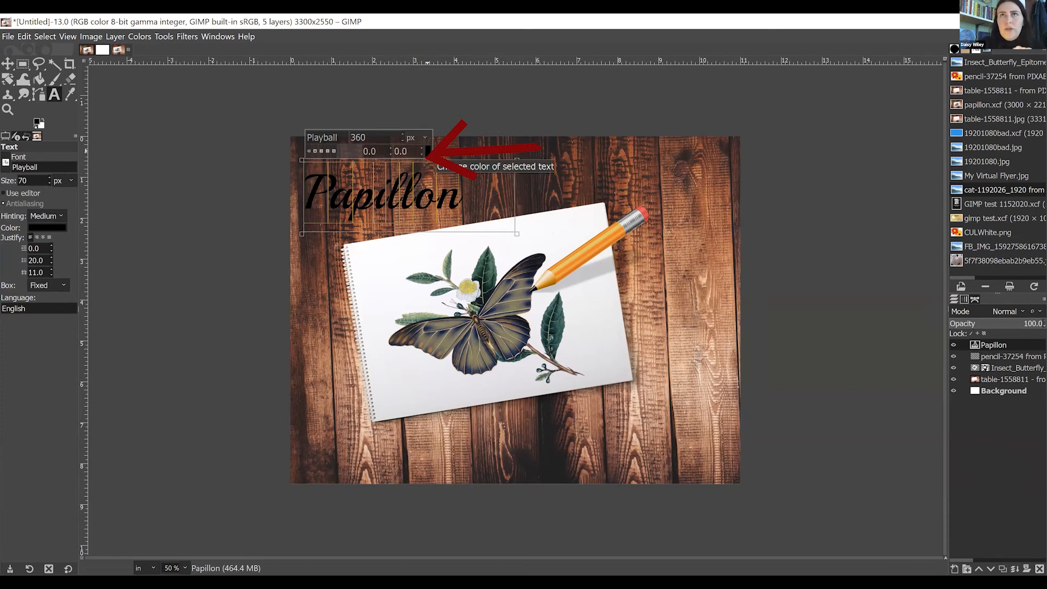
Step: Open the color settings of the selected title text, move the dialog clear of it, and choose the dark red 952929
left_click(427, 151)
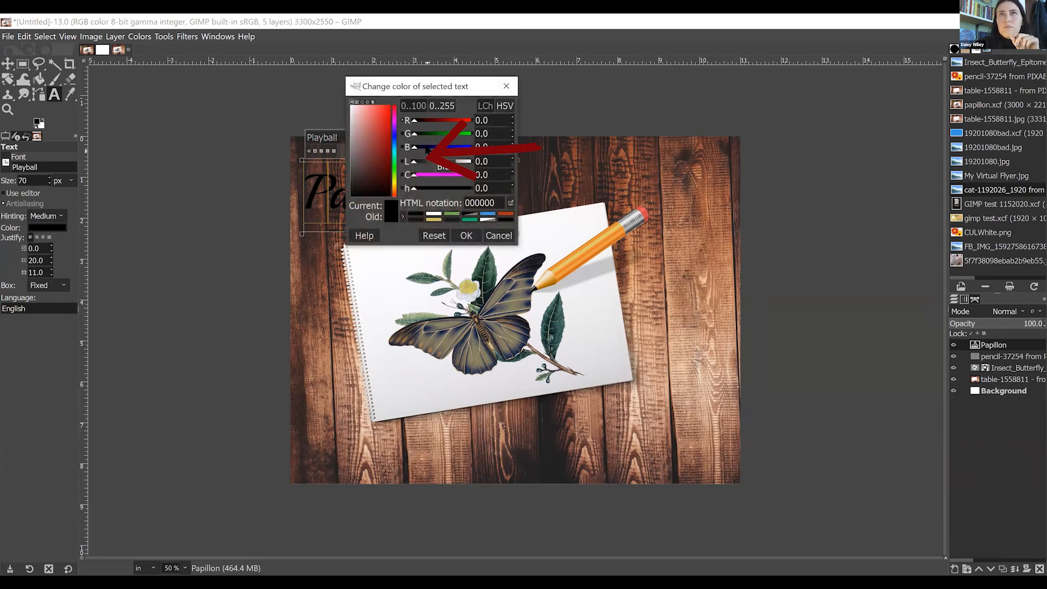
left_click_drag(426, 86, 554, 90)
left_click(505, 135)
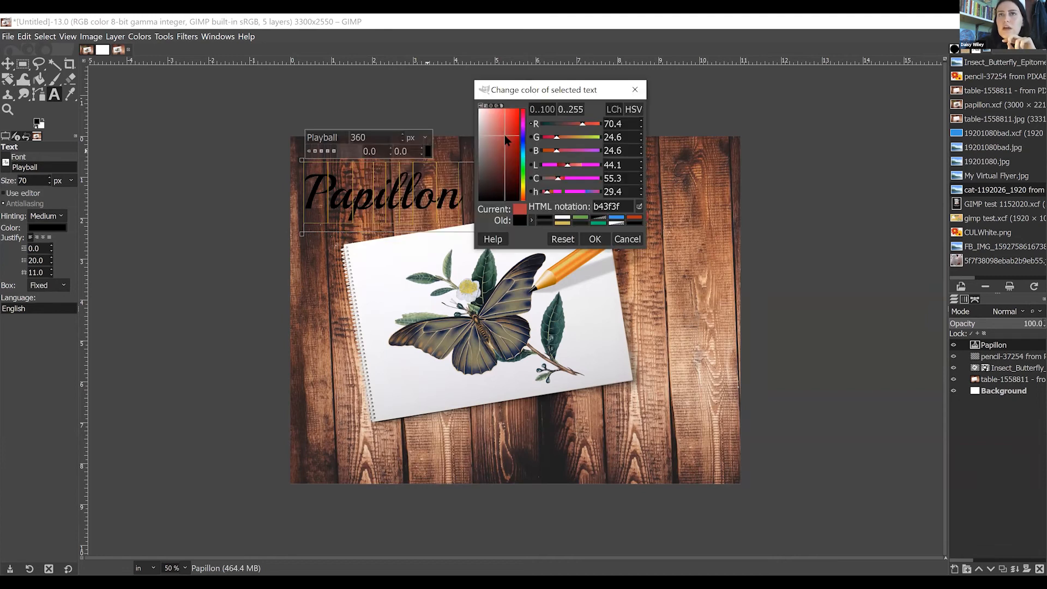
left_click_drag(513, 90, 555, 194)
left_click_drag(553, 267, 552, 254)
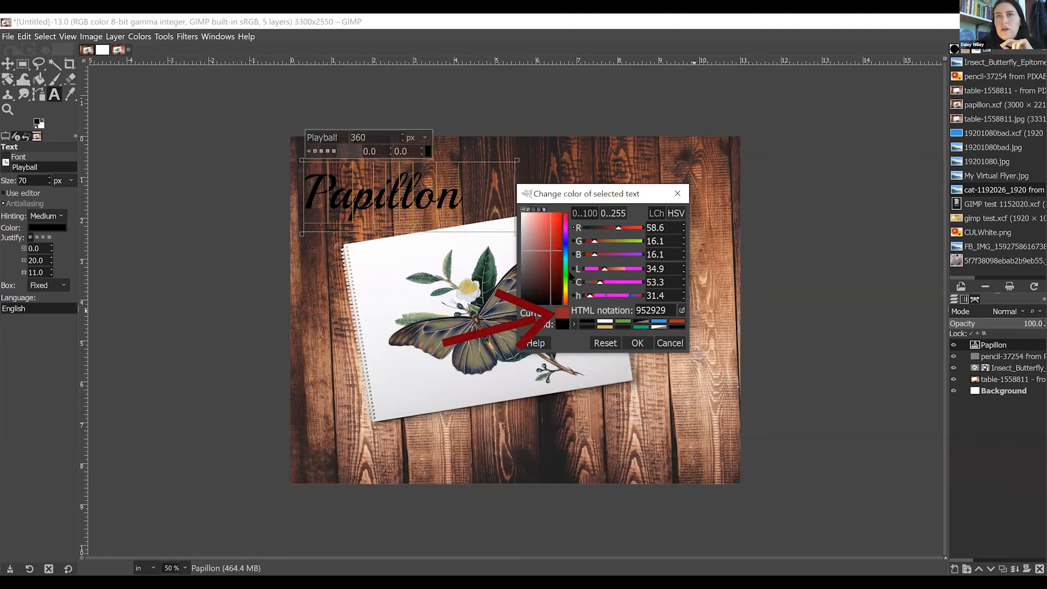
Step: Change the title's color choice to the green 49aa5b by shifting the hue and adjusting the blue value
left_click(565, 273)
left_click_drag(566, 252, 609, 256)
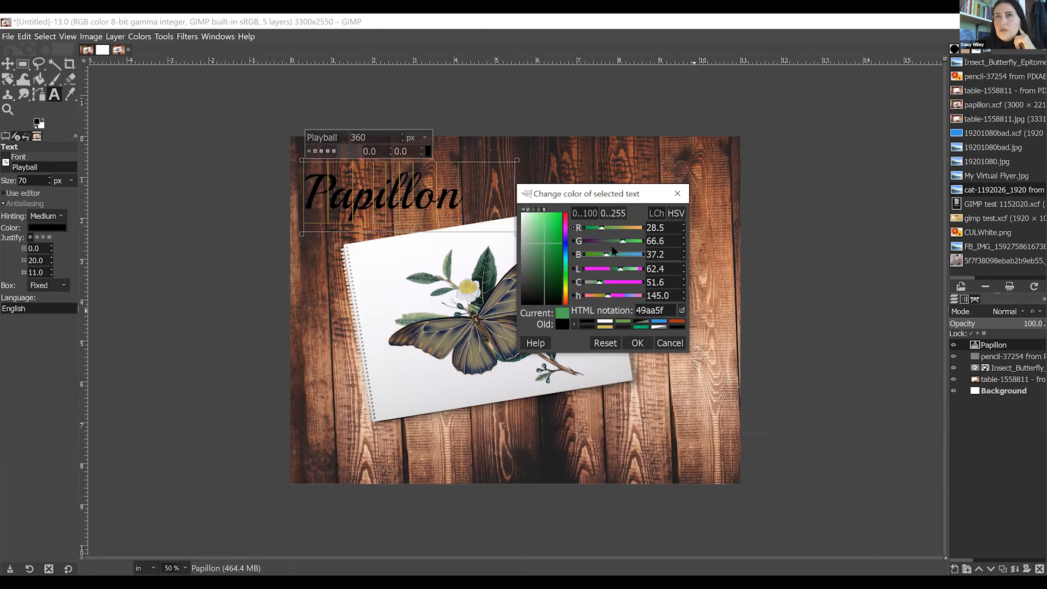
left_click_drag(609, 257, 606, 256)
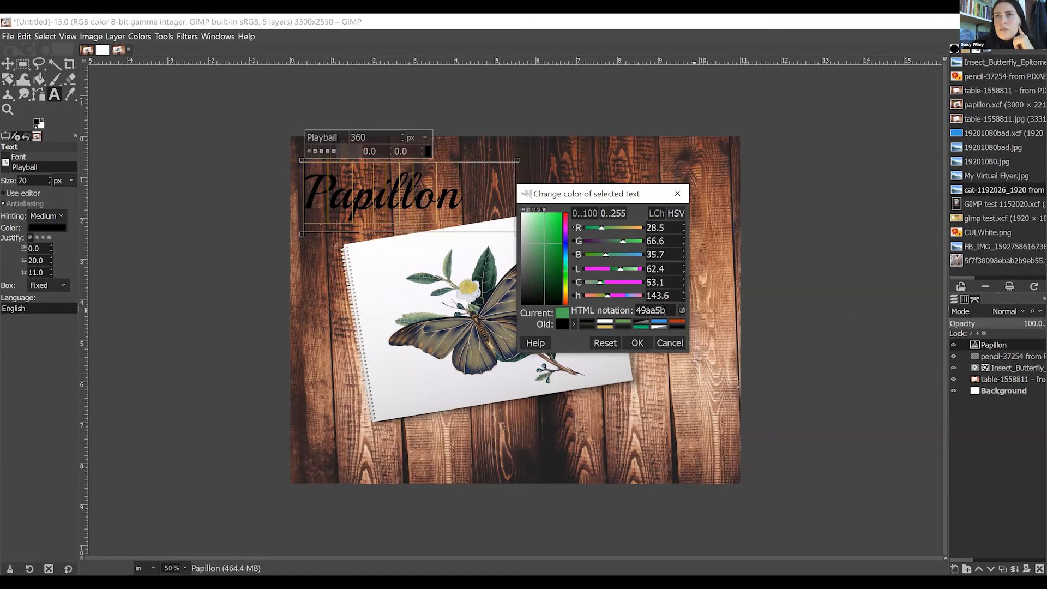
Step: Highlight the HTML notation code of the chosen green to point it out
double_click(668, 310)
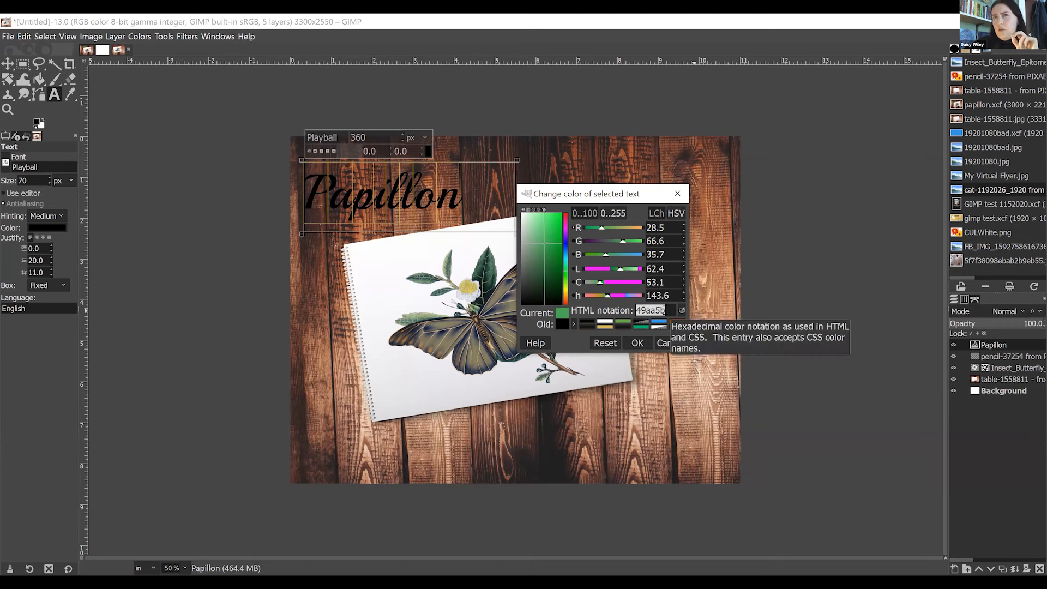
left_click(673, 310)
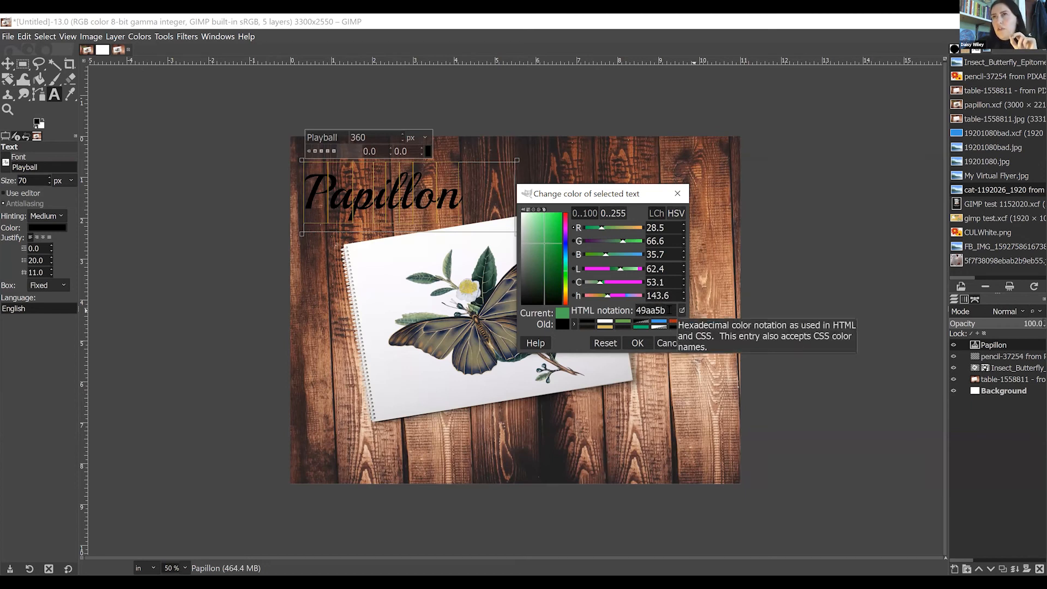
left_click_drag(667, 309, 634, 312)
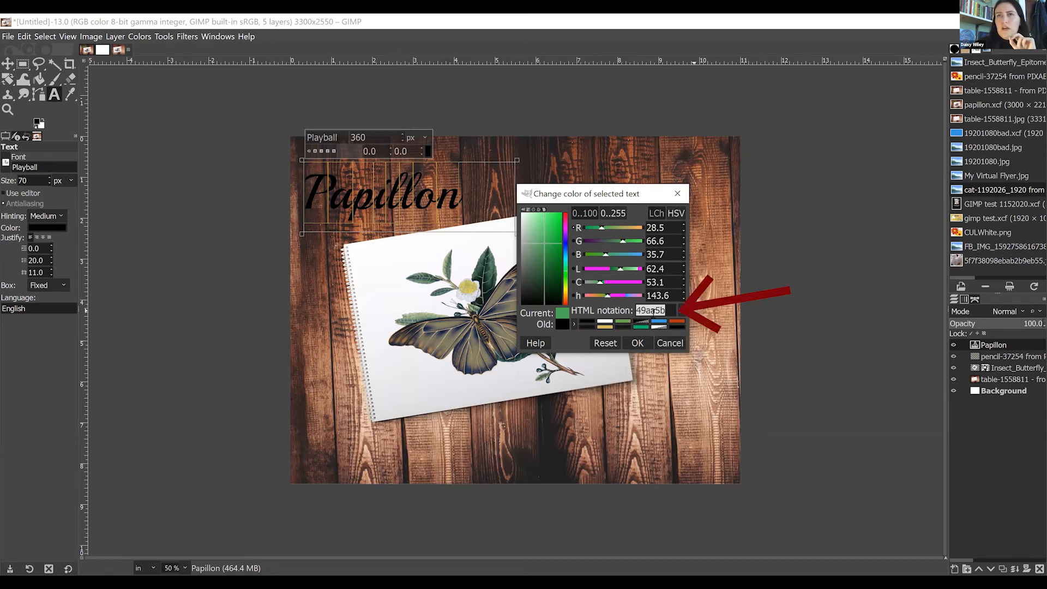
left_click(661, 310)
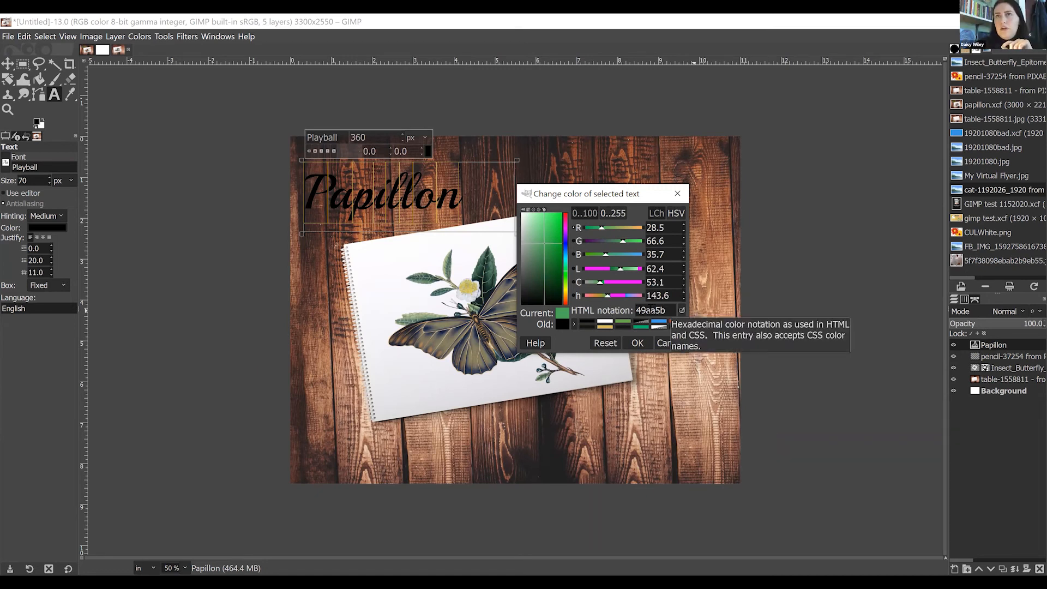
Step: Apply the green 49aa5b to the selected title text
double_click(653, 310)
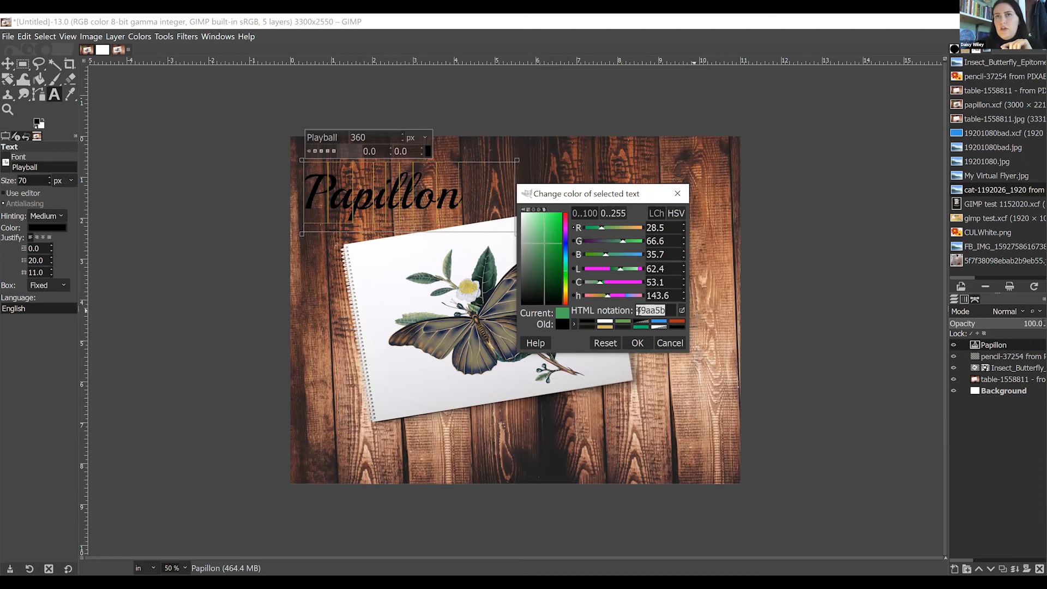
left_click(645, 309)
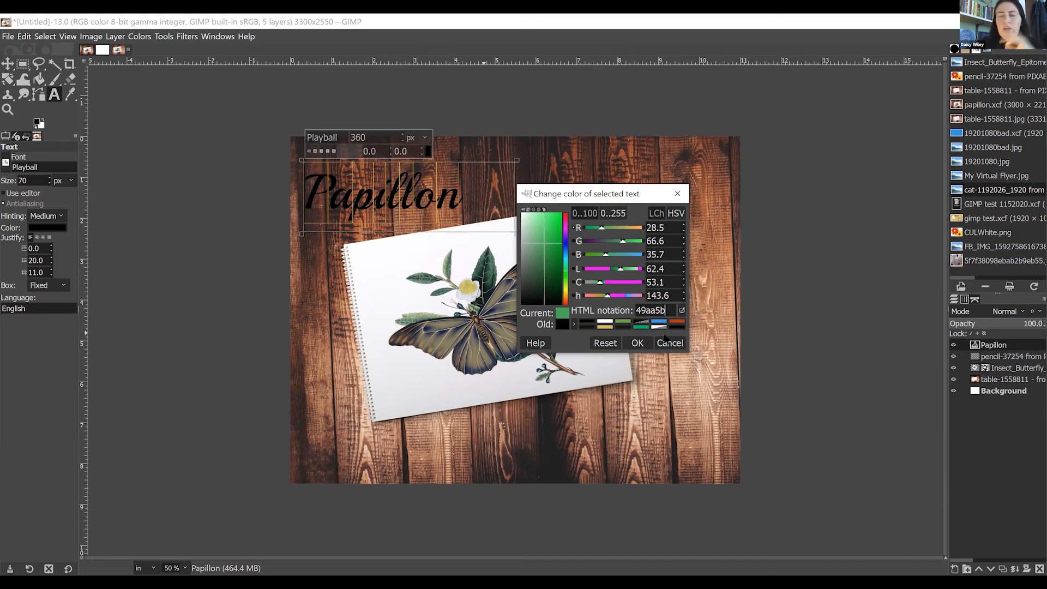
left_click(638, 343)
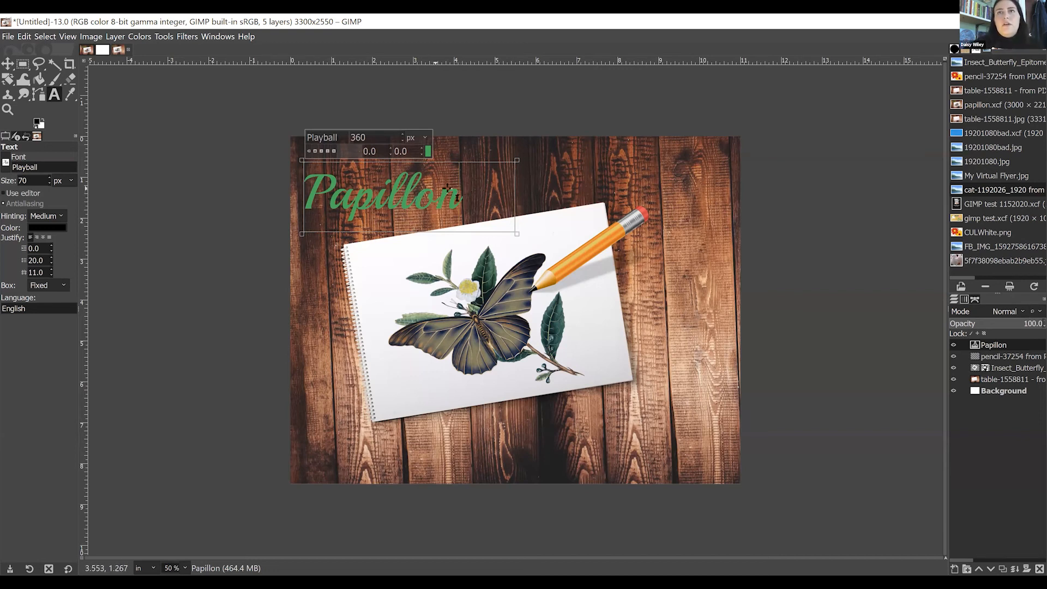
Step: Resize the Papillon text box by adjusting its right, left, bottom and top edges, keeping the whole word on one line
mouse_move(518, 203)
left_mouse_down()
mouse_move(622, 214)
mouse_move(528, 213)
left_mouse_up()
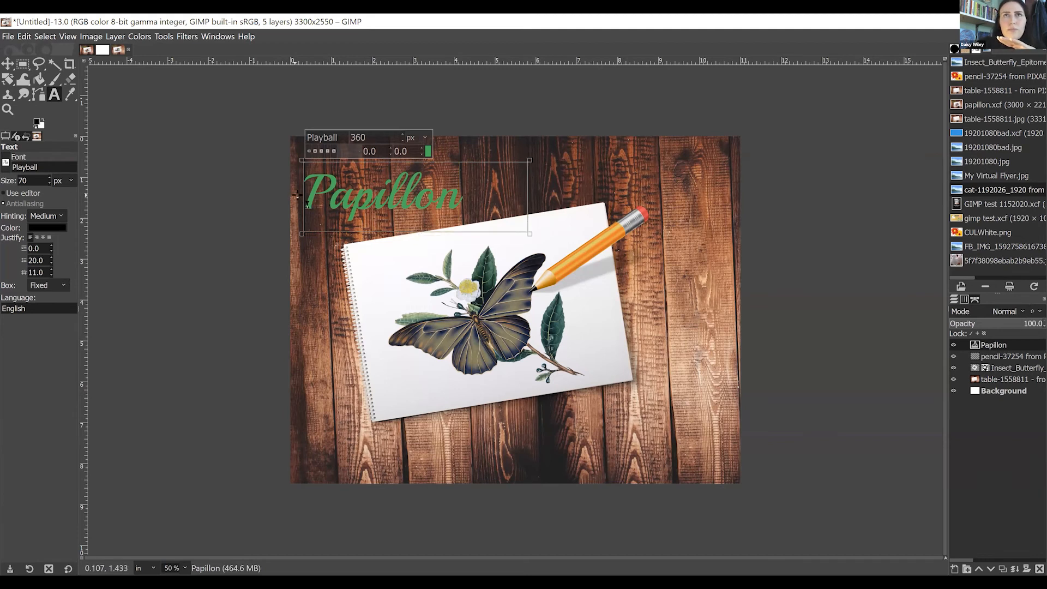
left_click_drag(397, 187, 396, 188)
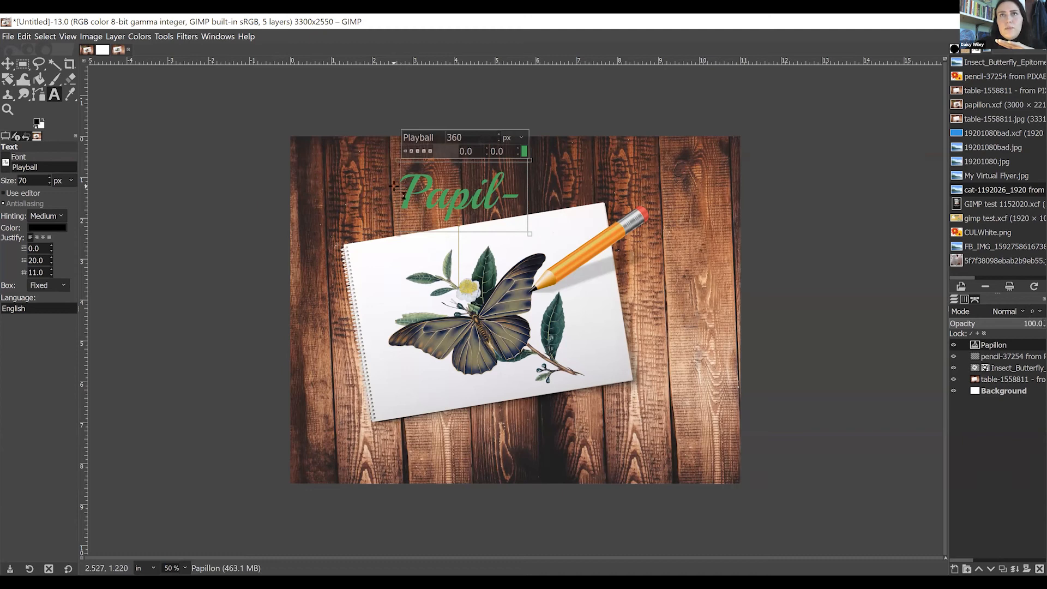
left_click_drag(397, 188, 319, 185)
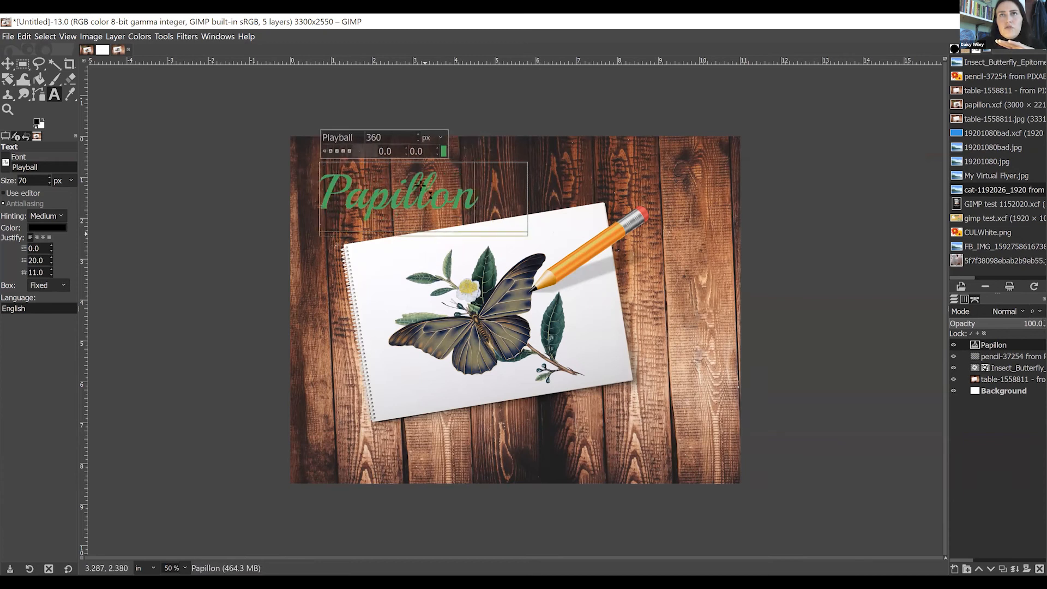
left_click_drag(415, 221, 417, 248)
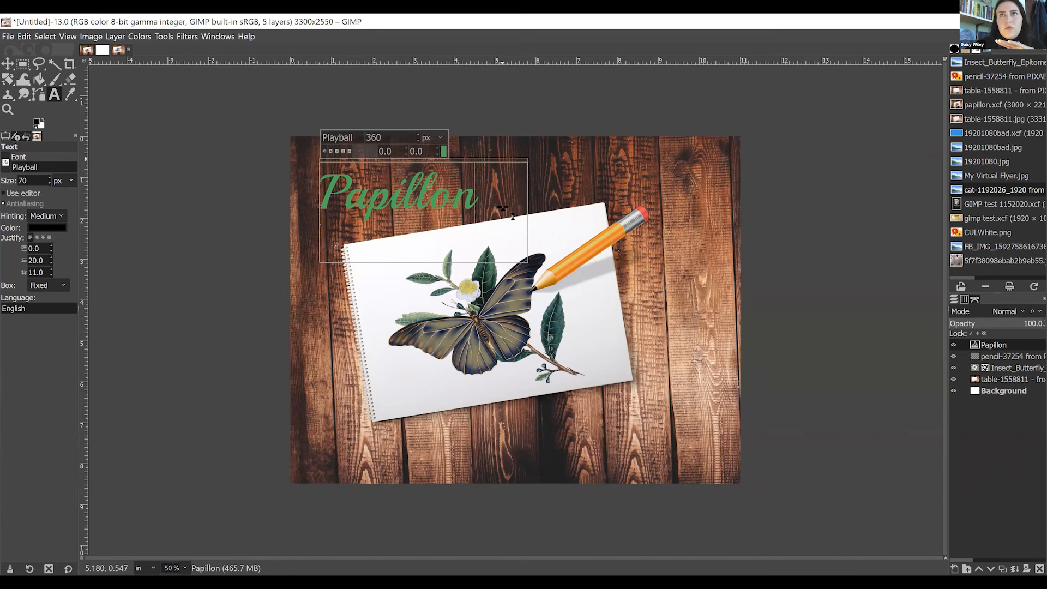
left_click_drag(502, 160, 512, 176)
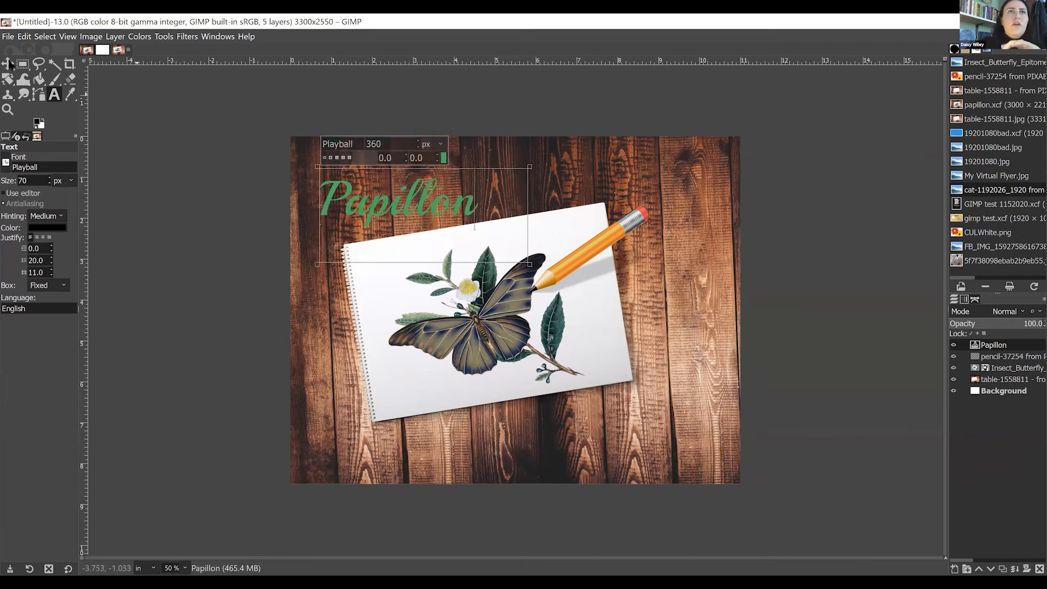
Step: Move the Papillon title layer slightly to the right and up above the sketchbook
left_click(8, 64)
left_click_drag(370, 214, 390, 202)
key("ctrl+z")
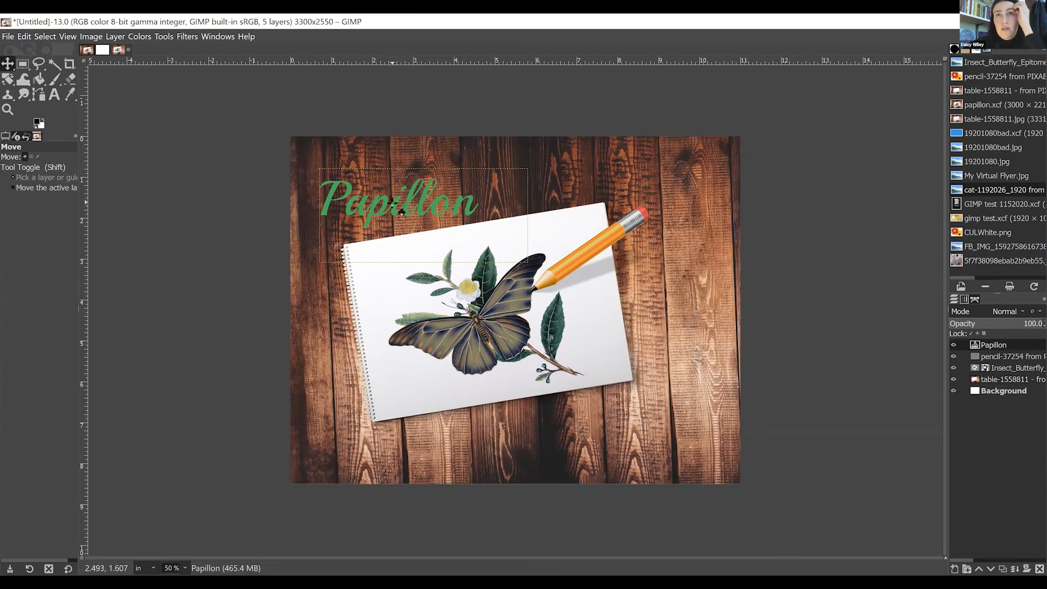
mouse_move(396, 205)
left_mouse_down()
mouse_move(529, 208)
mouse_move(393, 204)
mouse_move(417, 206)
left_mouse_up()
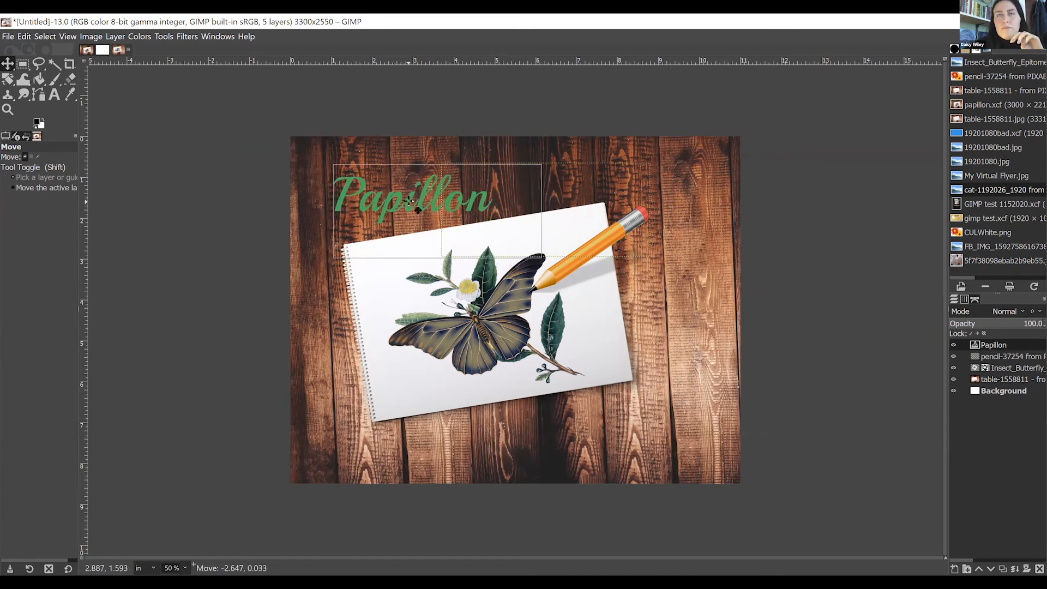
Step: Create a path from the Papillon title text
left_click(53, 95)
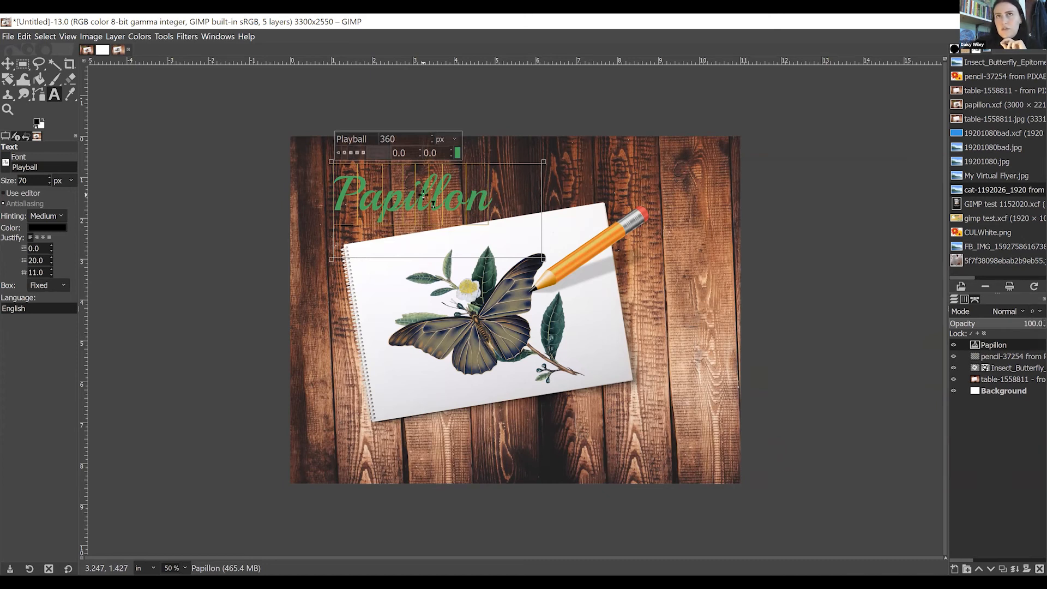
right_click(425, 197)
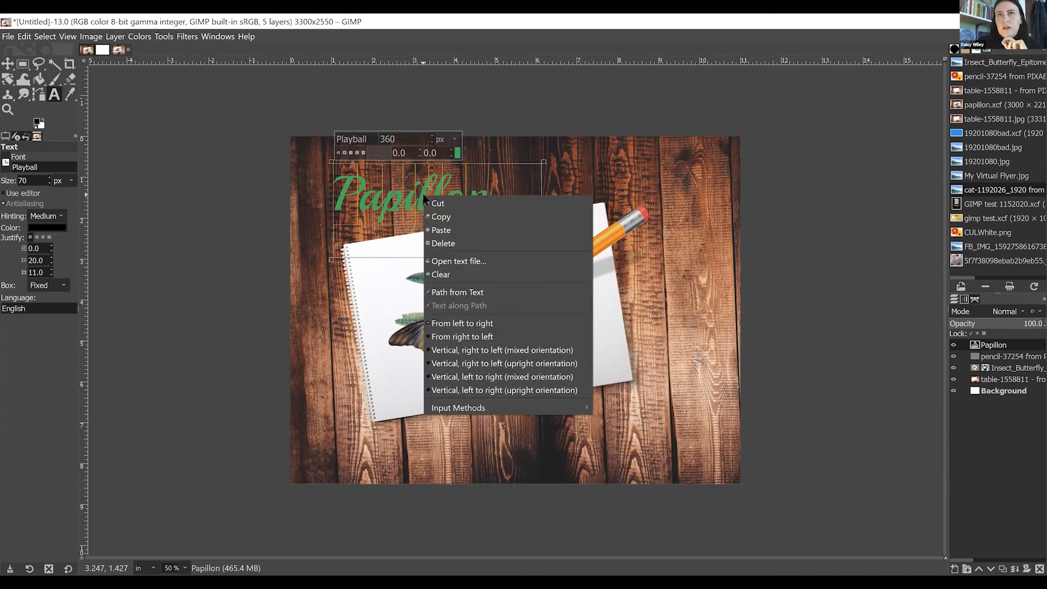
left_click(484, 292)
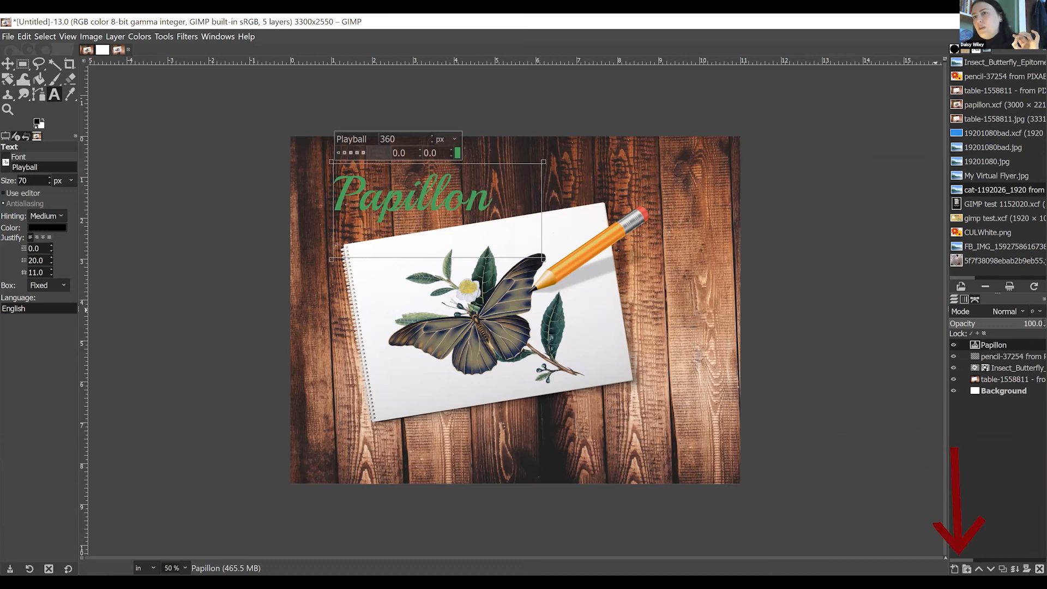
Step: Add a transparent 3300 x 2550 px layer above the title and rename it text outline
left_click(954, 569)
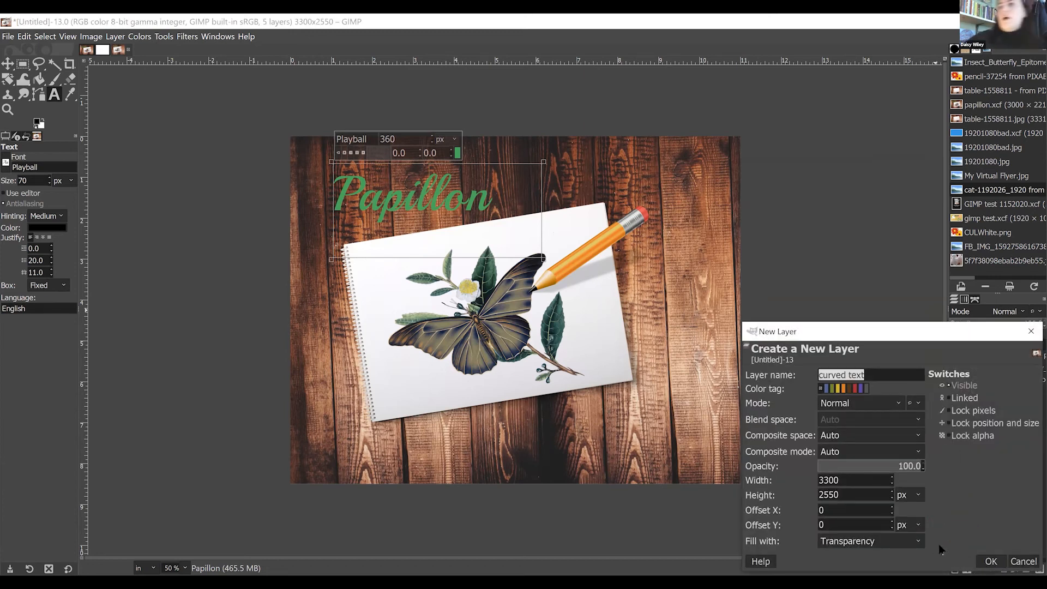
left_click(991, 562)
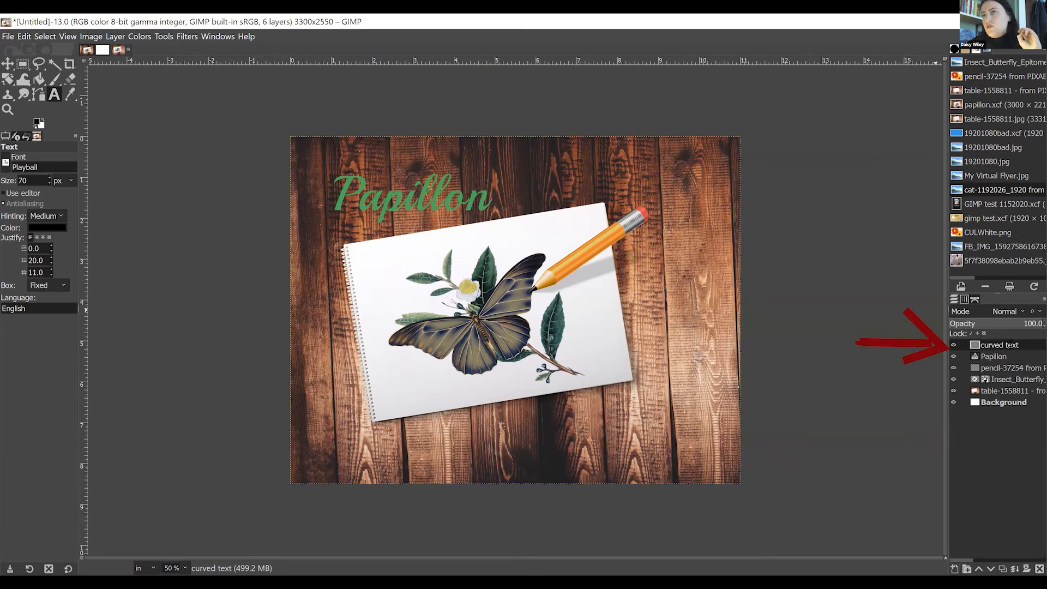
double_click(1014, 344)
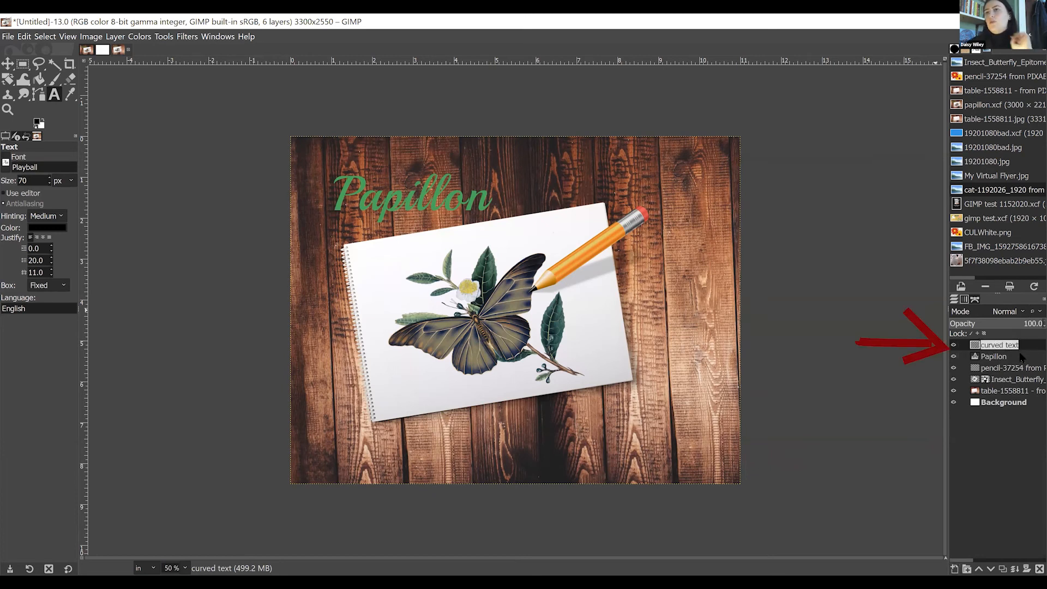
type("text outline")
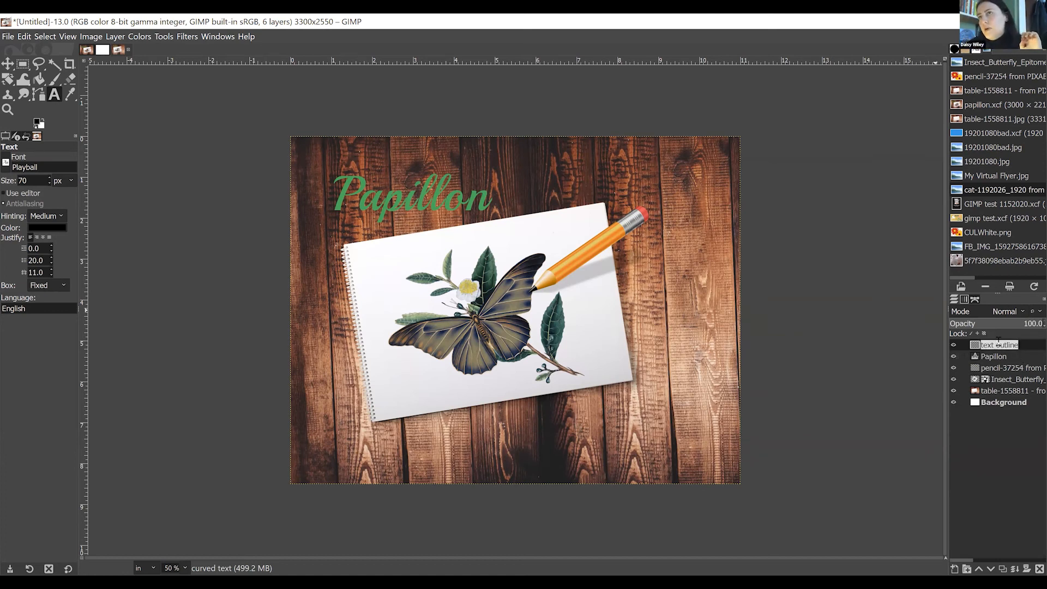
left_click_drag(999, 343, 1001, 342)
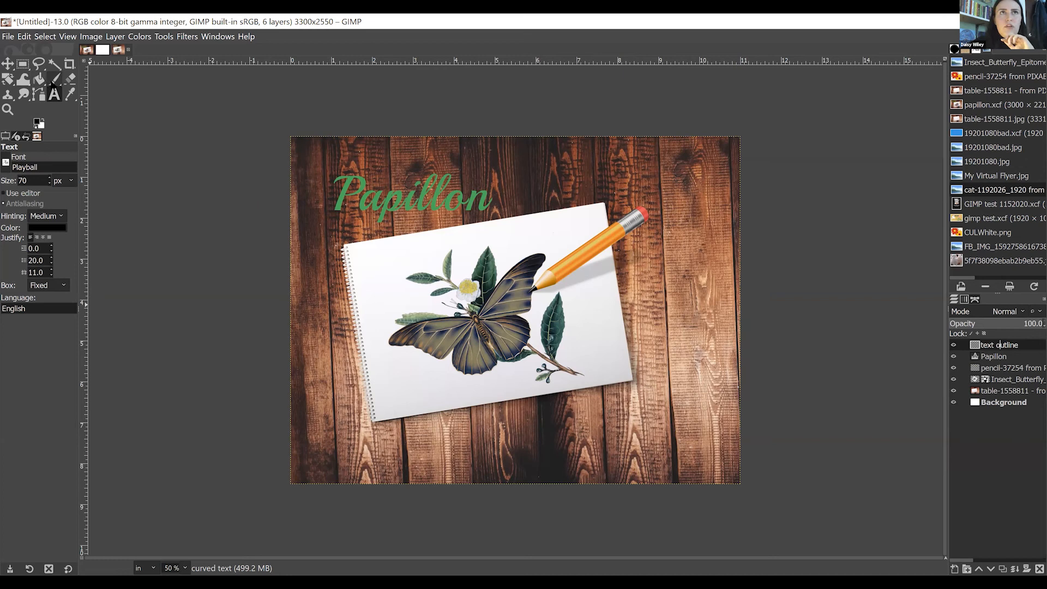
Step: Try a bucket fill over the title lettering on the text outline layer and undo it
left_click(41, 80)
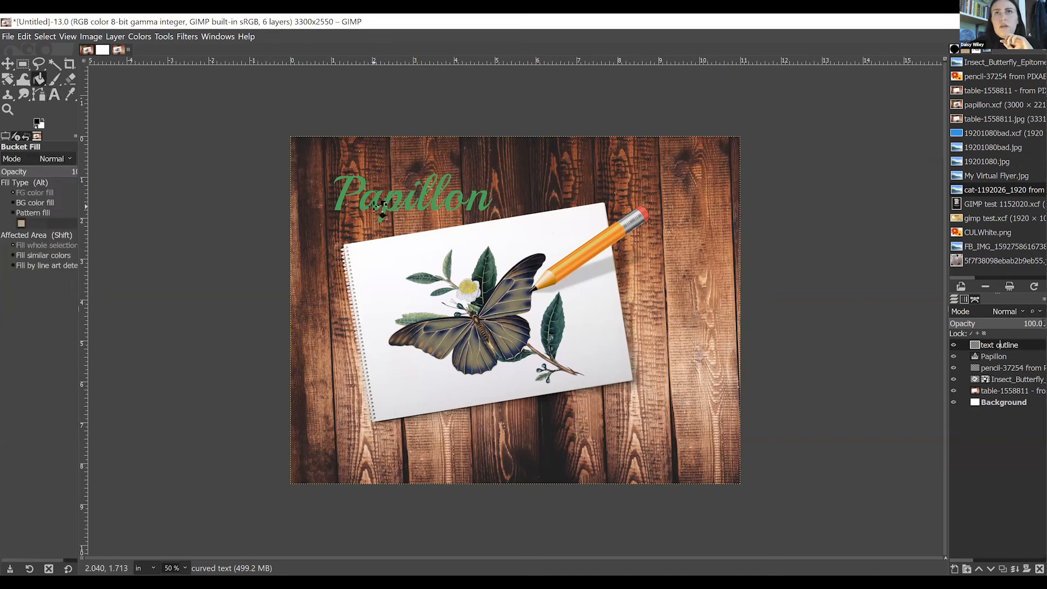
left_click(384, 213)
key("ctrl+z")
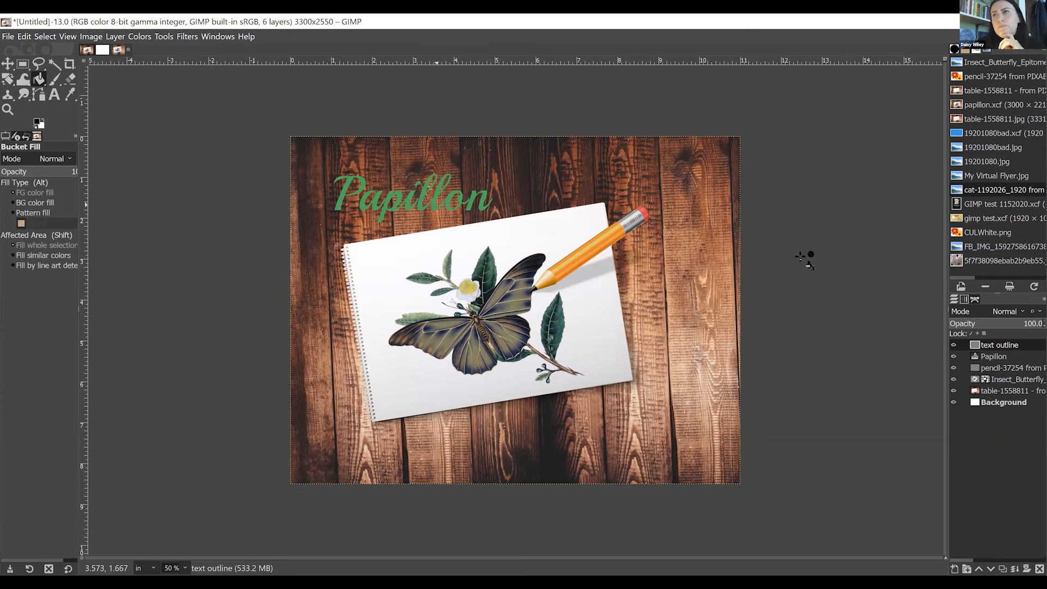
Step: Show the title's path, try a bucket fill inside its outline, undo the fill, hide the path and return to the layer list
left_click(976, 299)
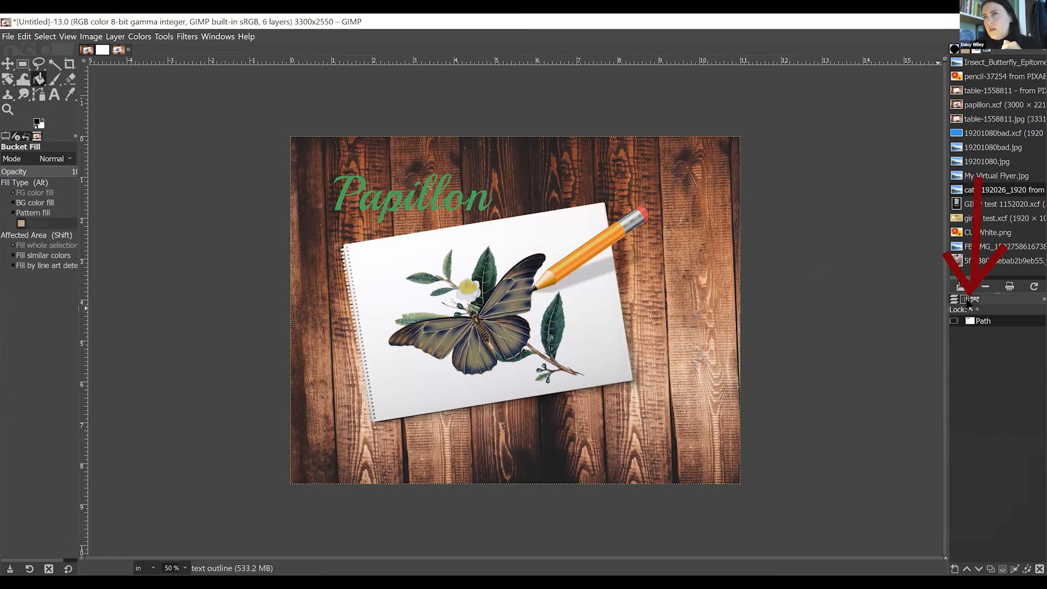
right_click(978, 326)
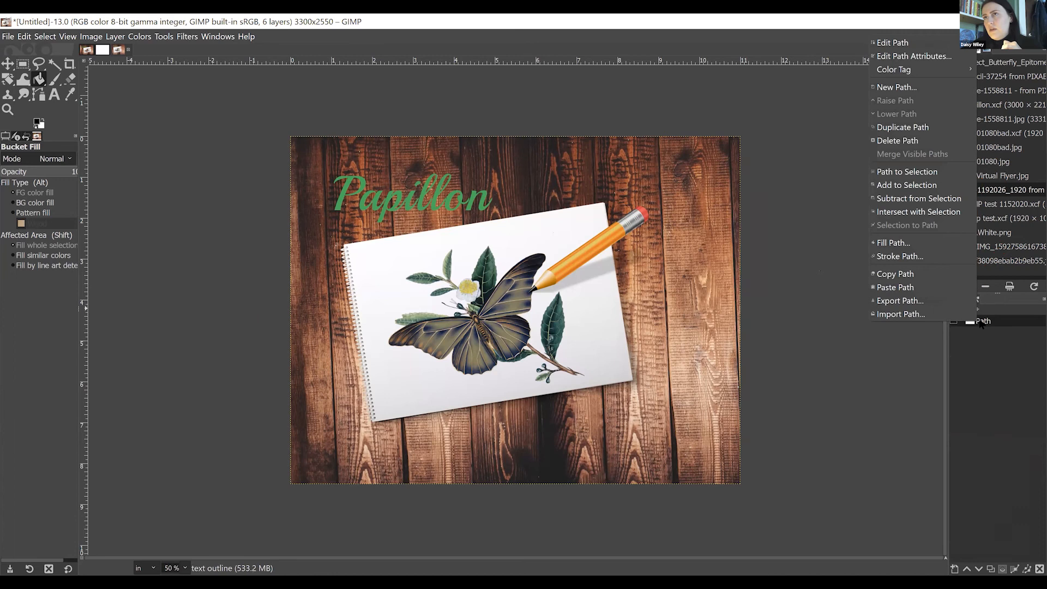
key("Escape")
left_click(954, 321)
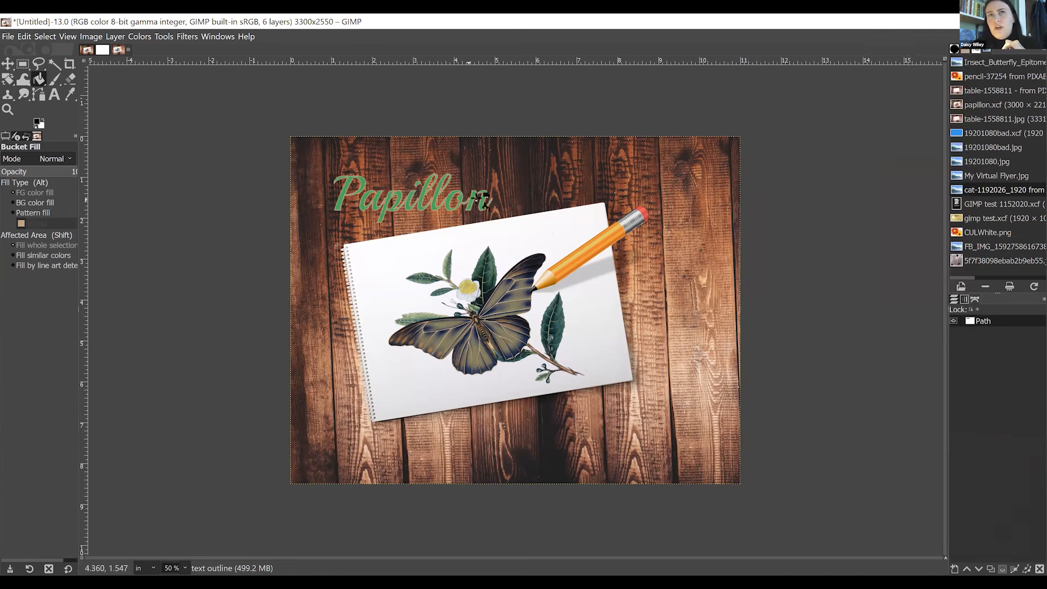
left_click(429, 206)
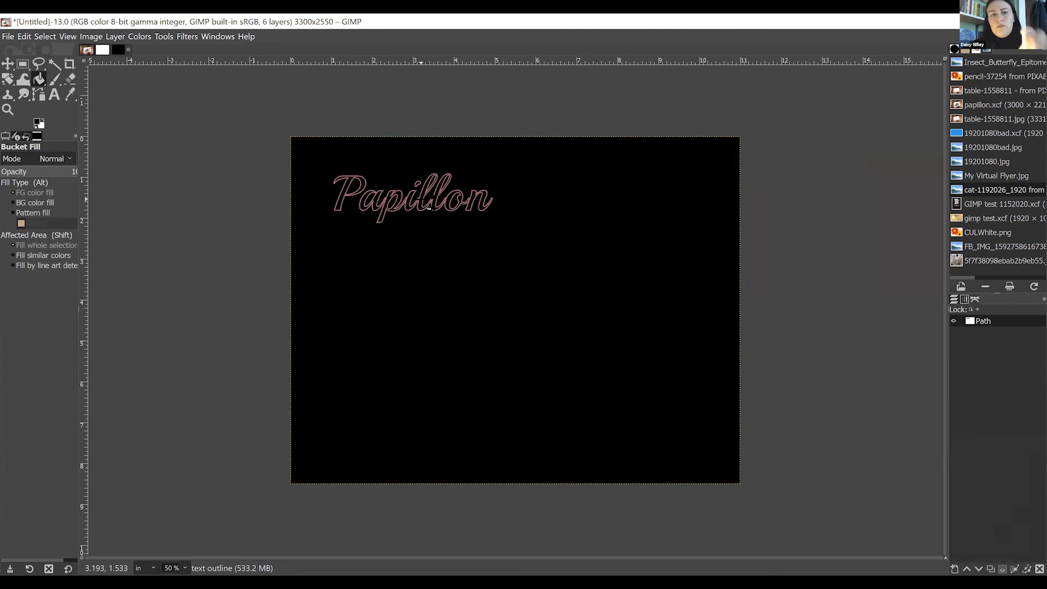
key("ctrl+z")
left_click(954, 321)
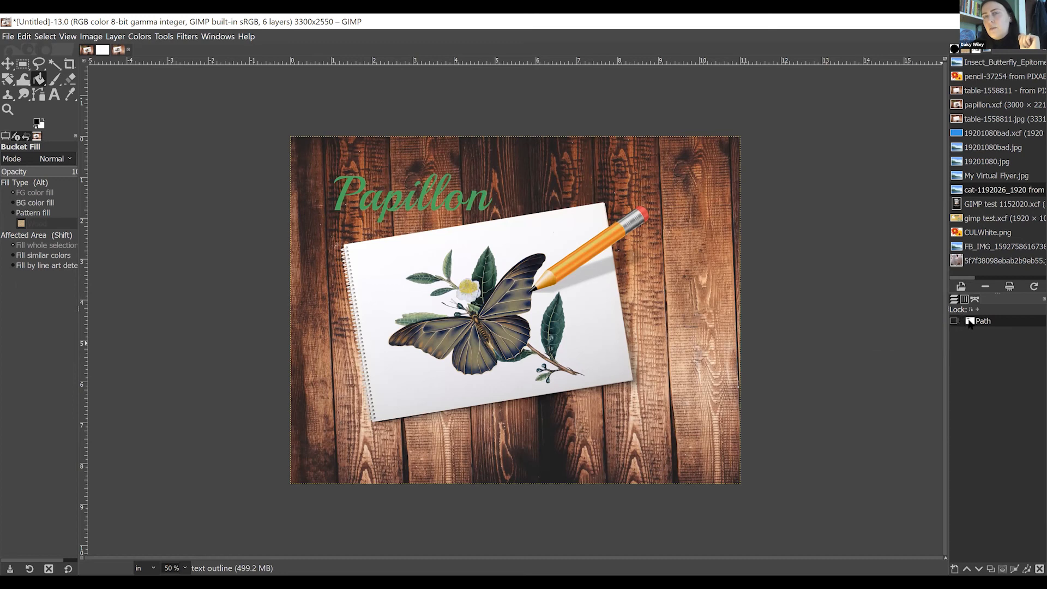
left_click(964, 300)
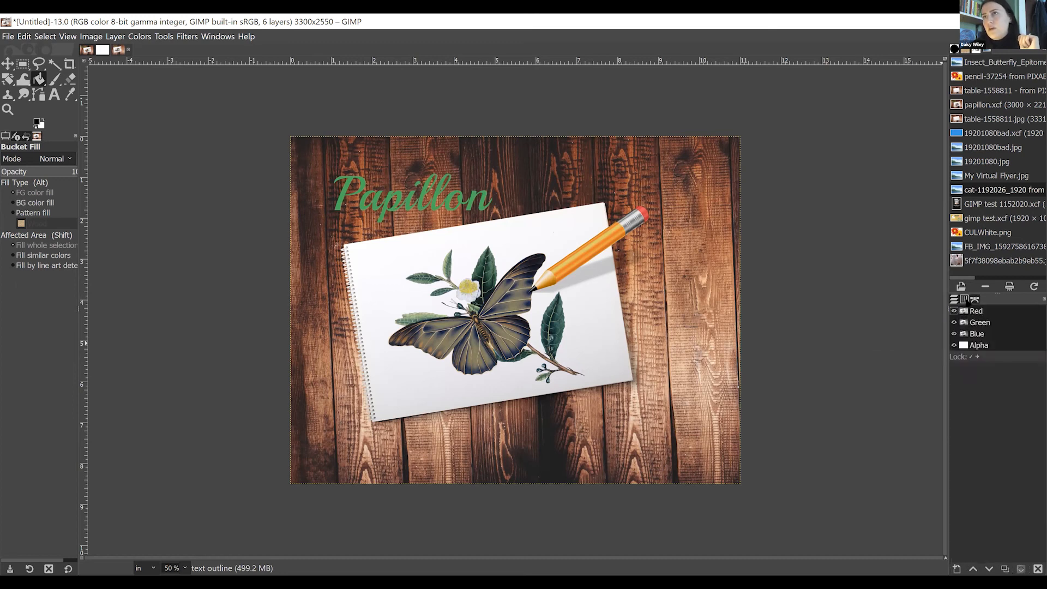
left_click(954, 300)
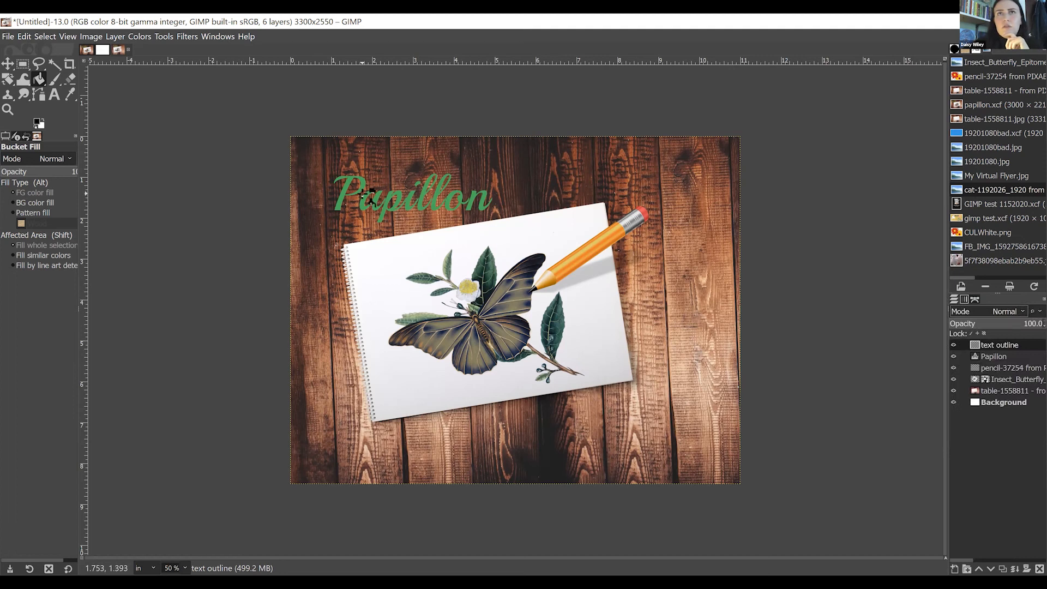
Step: Make the text outline layer active and create a selection from the title's path
left_click(977, 359)
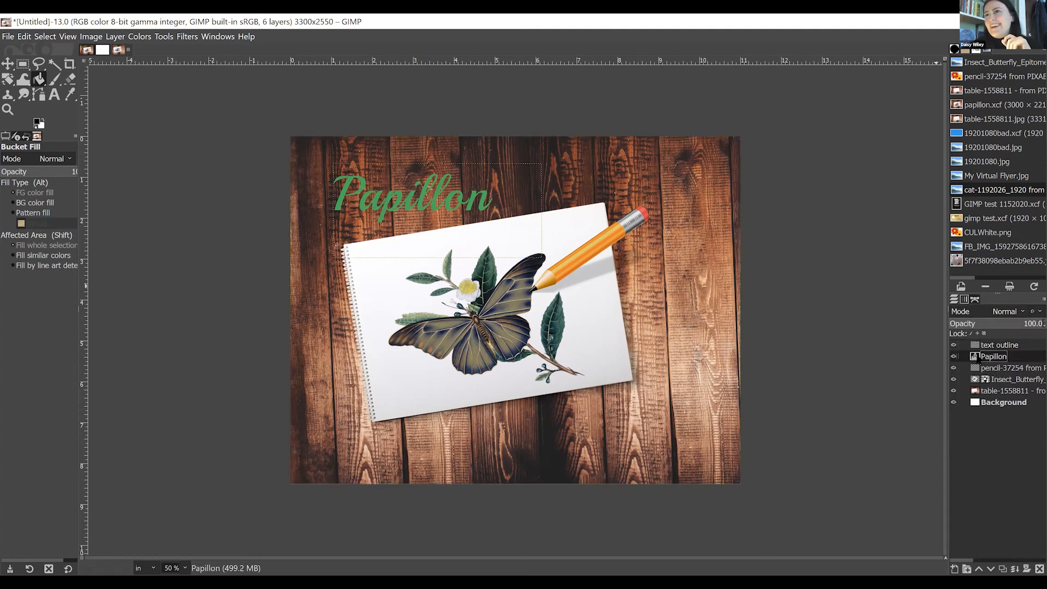
left_click(990, 346)
right_click(347, 197)
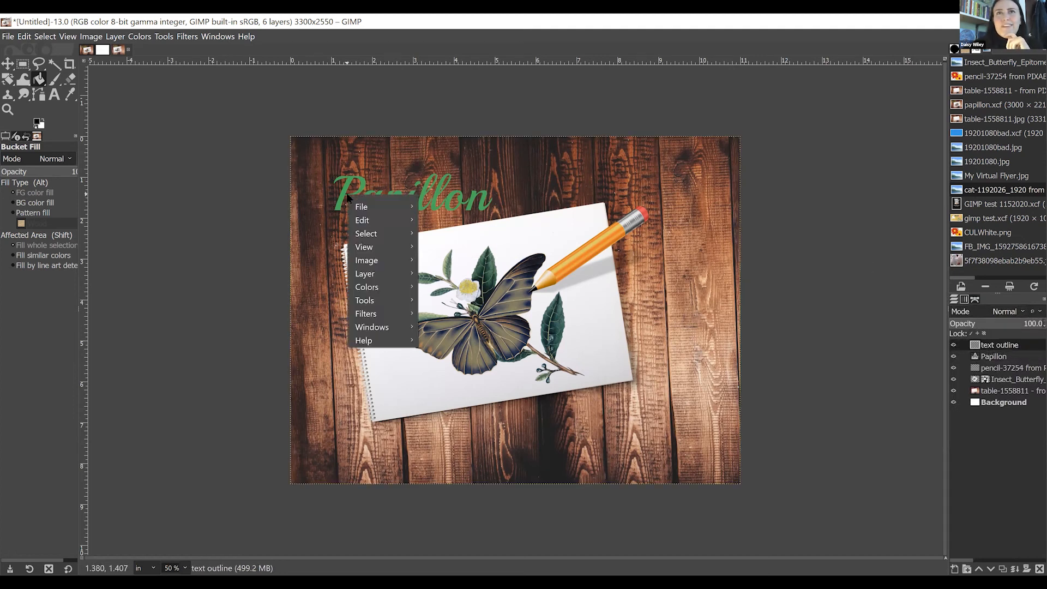
mouse_move(409, 280)
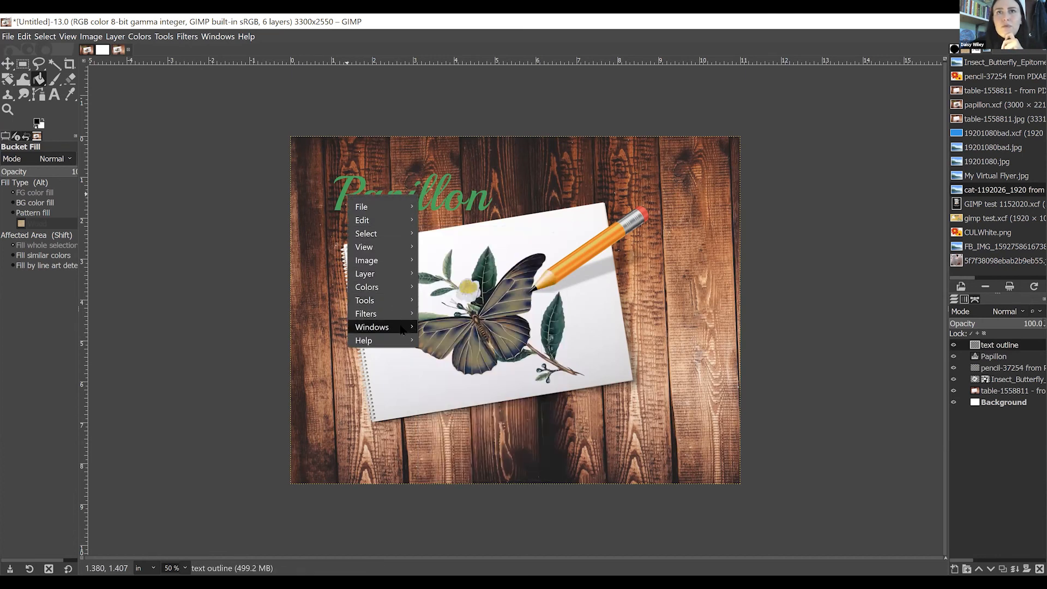
left_click(63, 37)
left_click(55, 36)
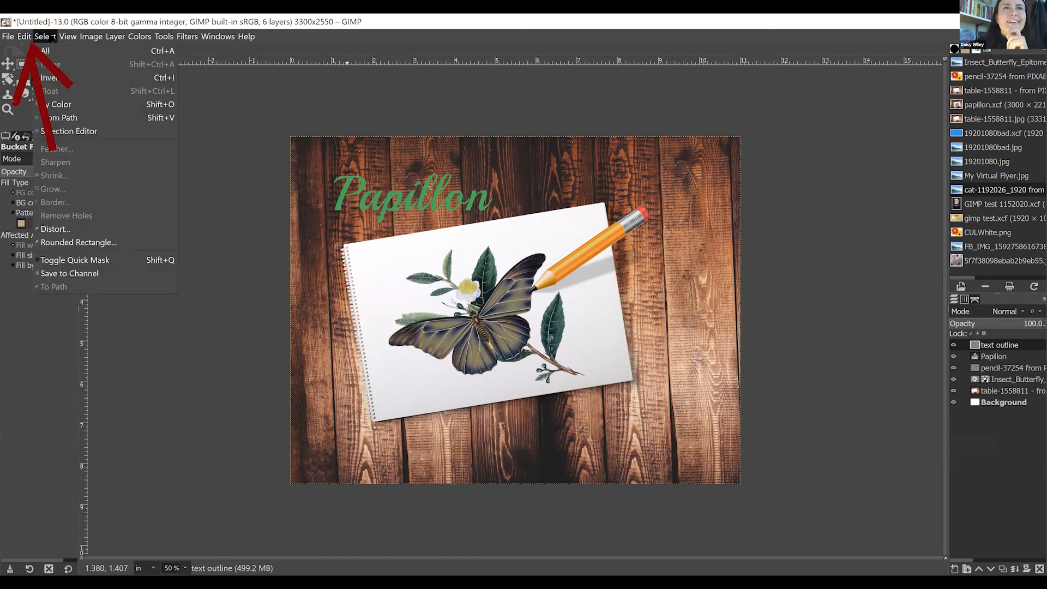
left_click(66, 118)
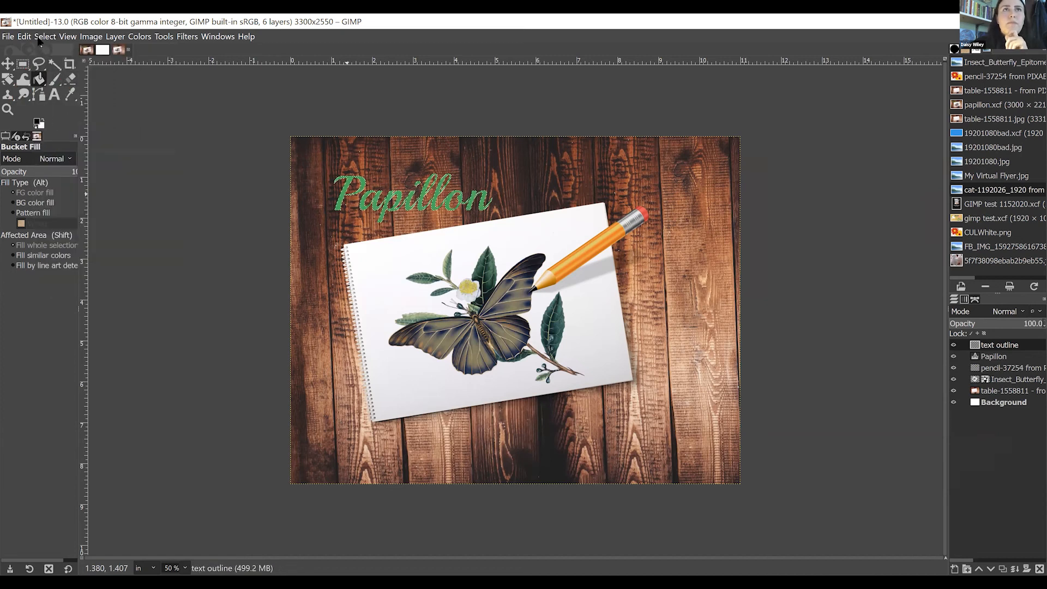
Step: Grow the selection around the title lettering by 10 px
left_click(45, 36)
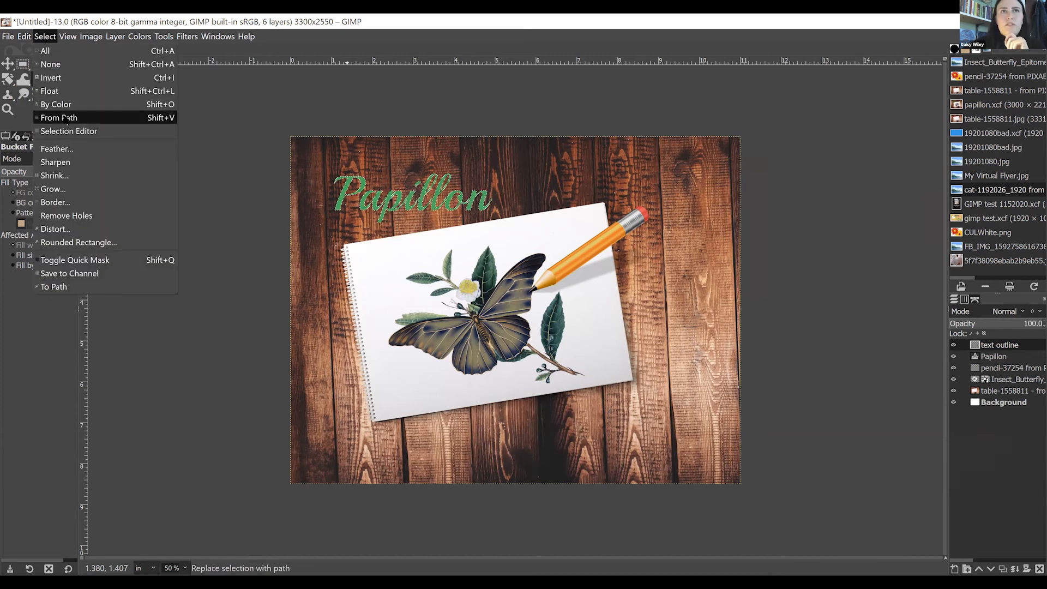
left_click(46, 37)
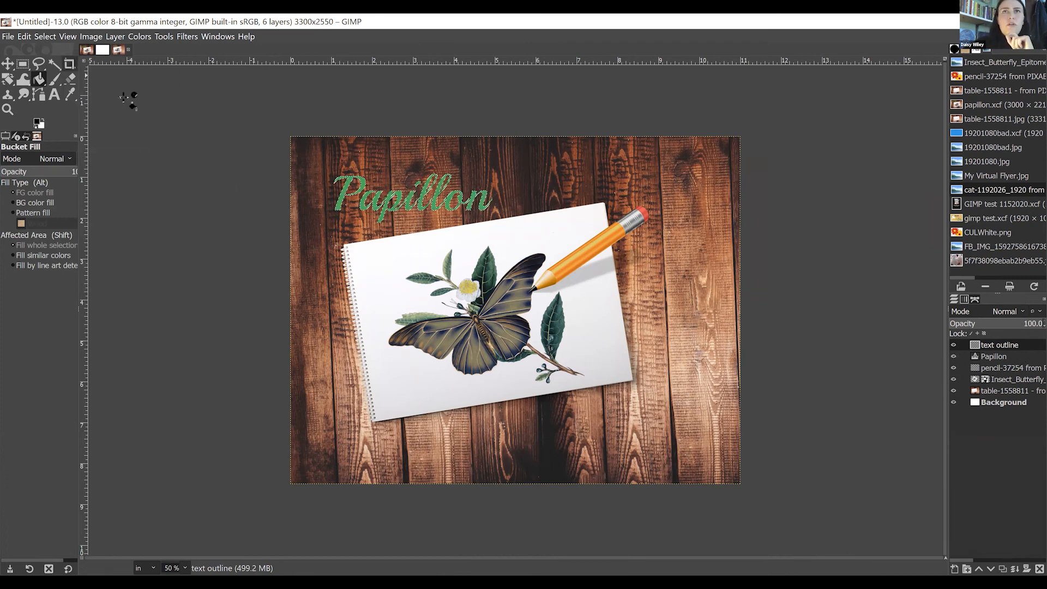
left_click(71, 36)
mouse_move(42, 37)
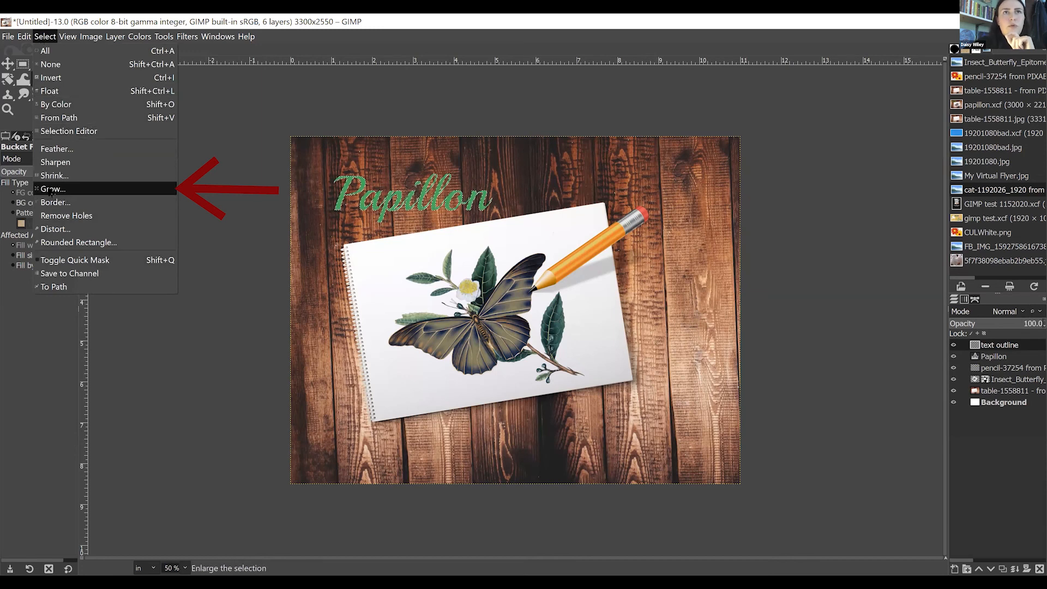
left_click(51, 191)
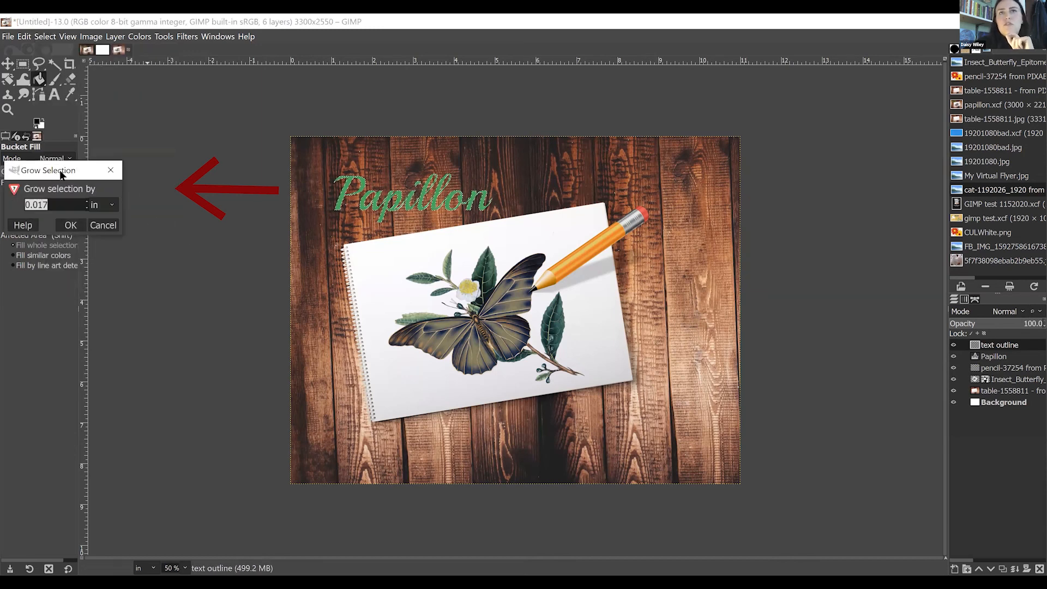
left_click_drag(61, 173, 254, 171)
left_click(298, 203)
left_click(307, 219)
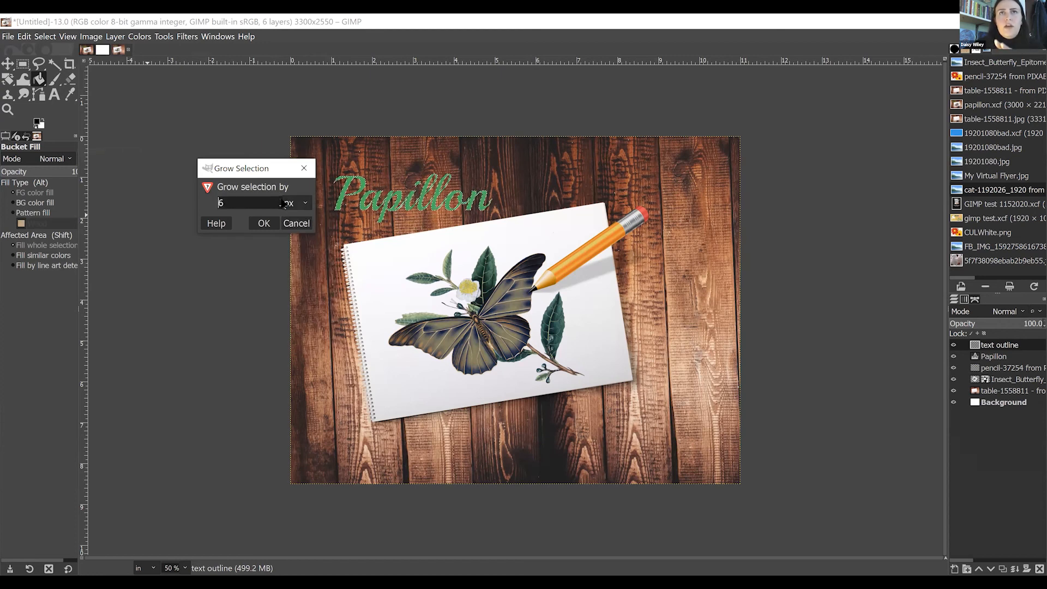
left_click(281, 200)
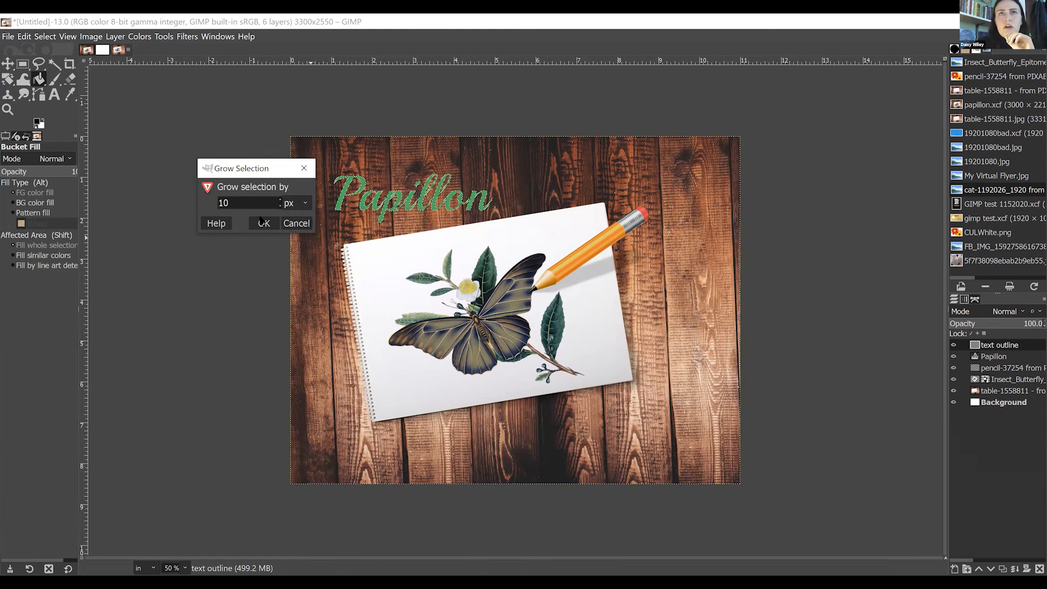
left_click(264, 223)
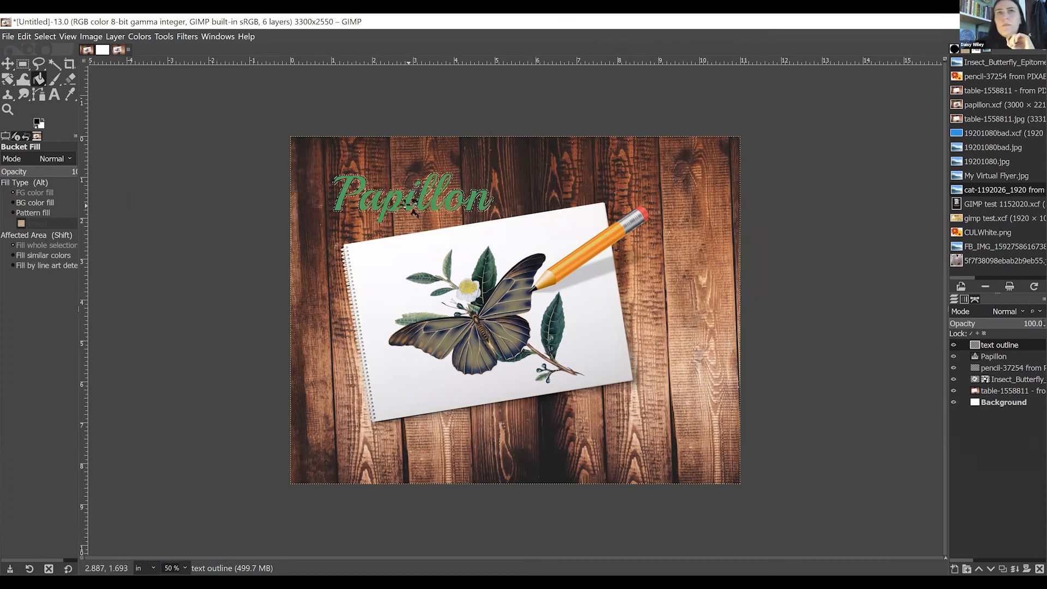
Step: Fill the grown title selection with black on the text outline layer, keep the foreground color 000000, and clear the selection
left_click(43, 80)
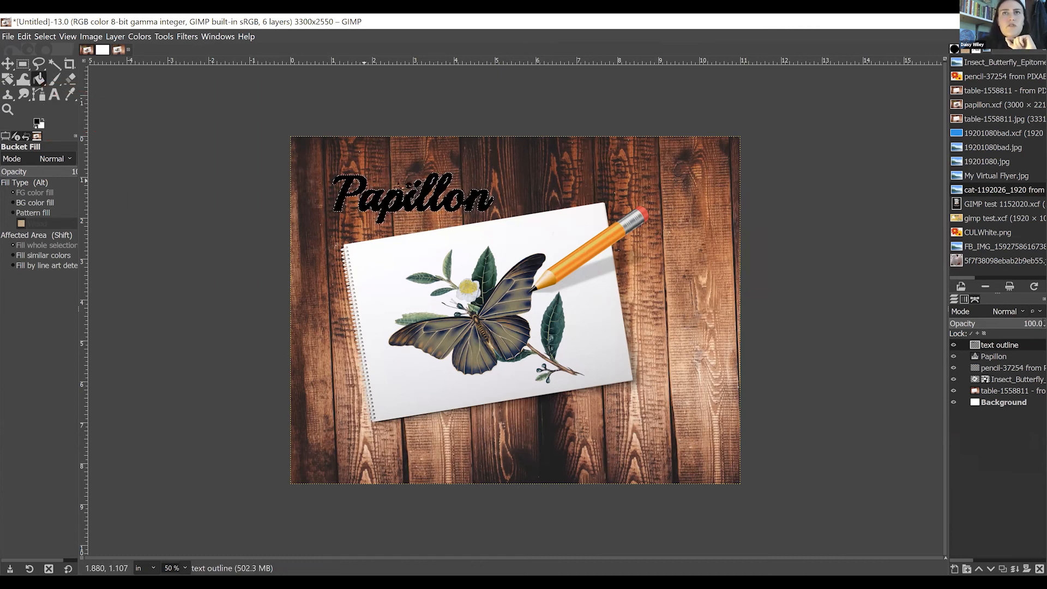
left_click(37, 121)
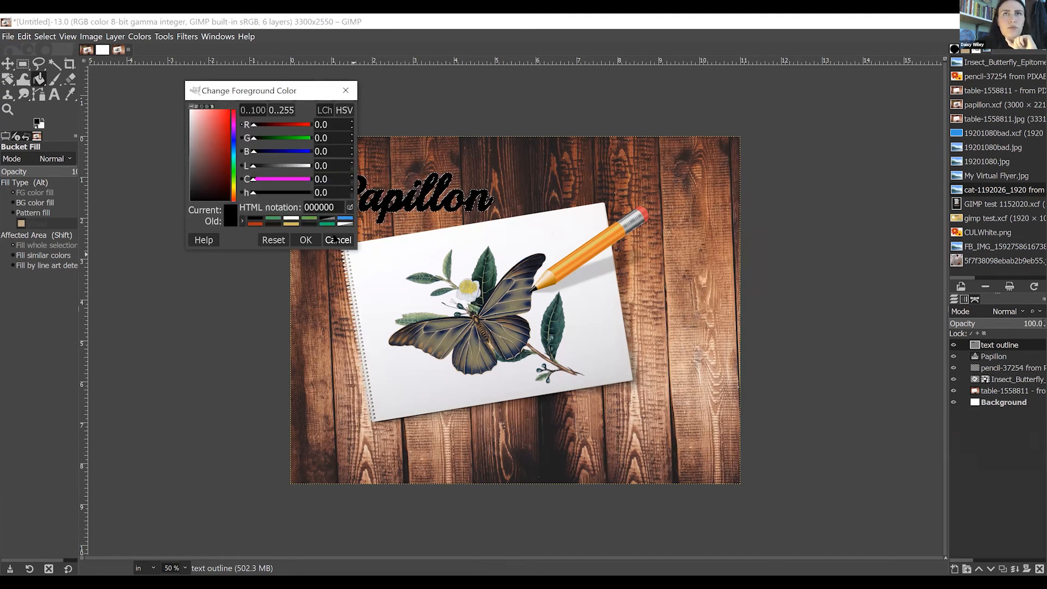
left_click(338, 240)
left_click(8, 64)
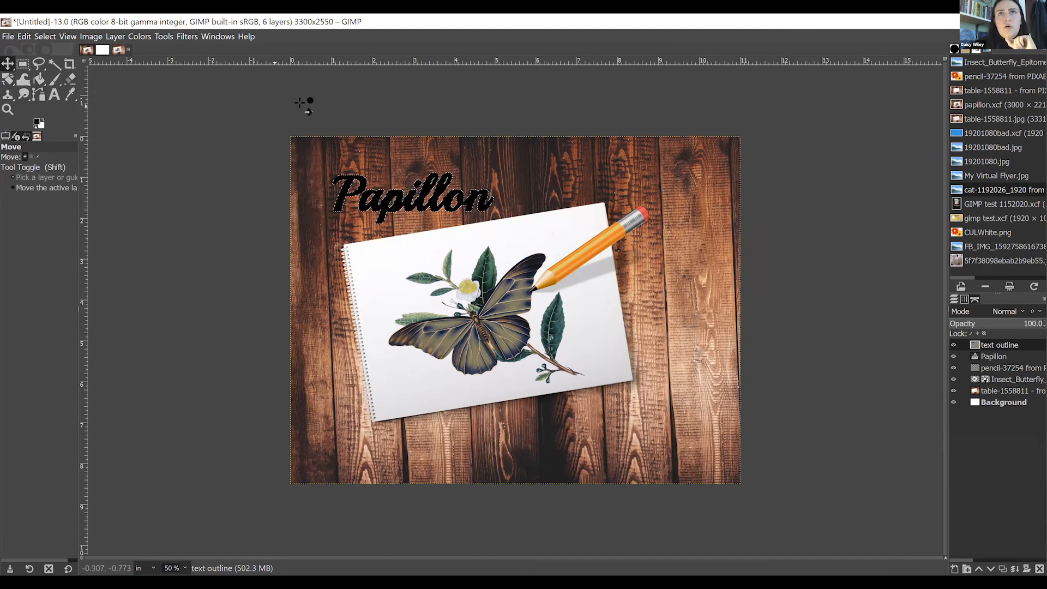
left_click(23, 64)
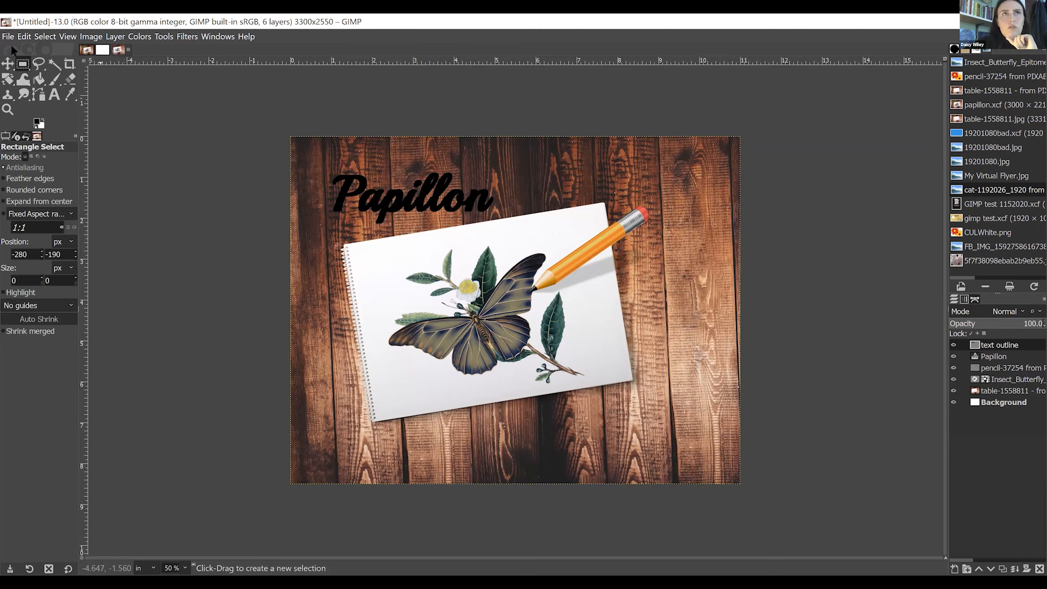
Step: Move the text outline layer below the Papillon layer so the black fill sits behind the green lettering
left_click(7, 65)
left_click(1026, 350)
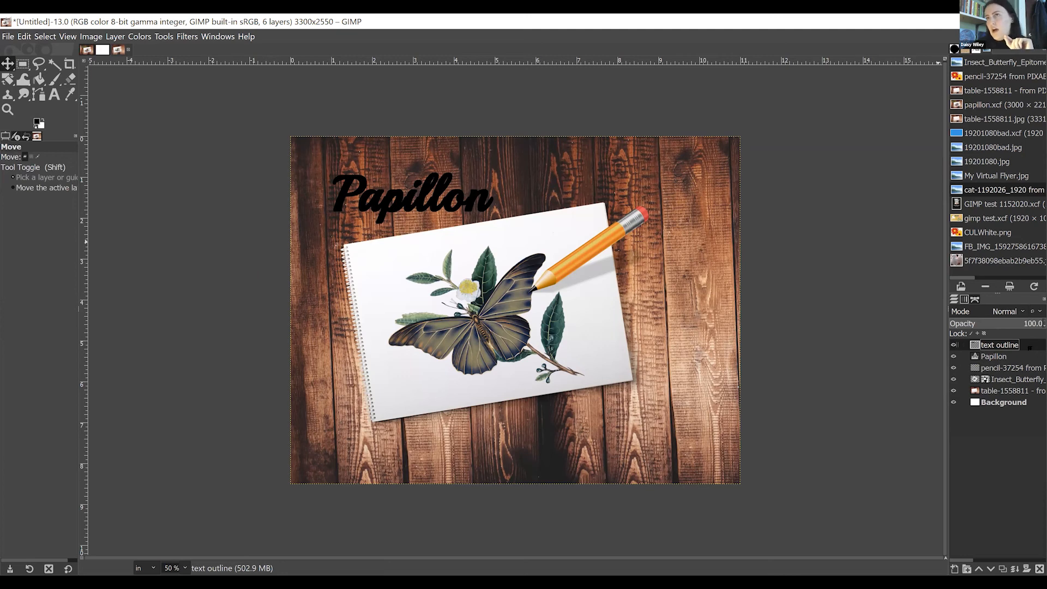
left_click_drag(1029, 348, 1014, 361)
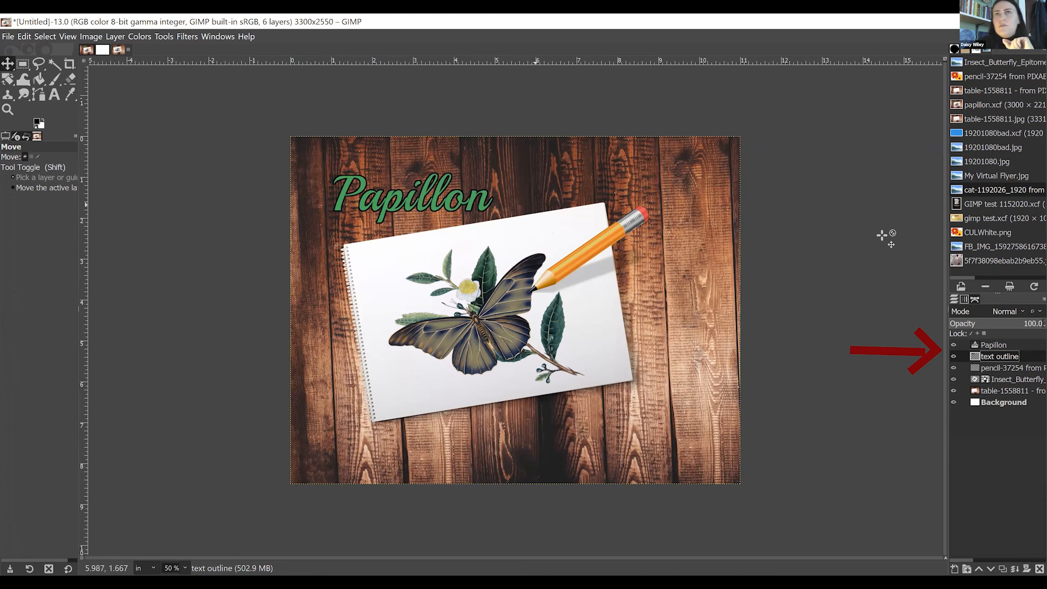
Step: Start a drop shadow on the Papillon layer with X and Y 3.559, blur radius 15.86, grow radius 15 and opacity 1.615
left_click(1012, 347)
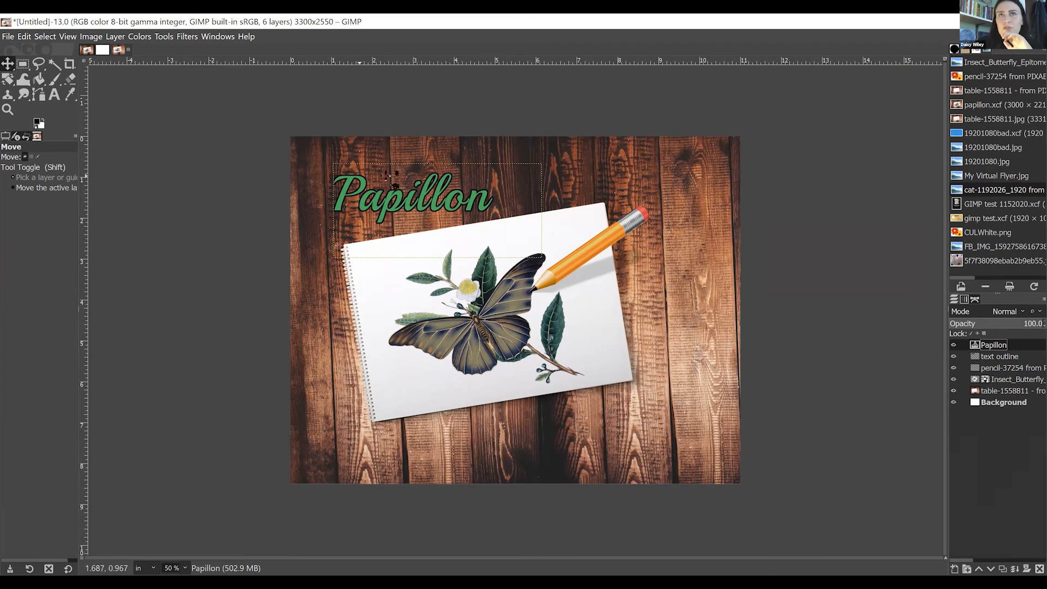
left_click(171, 37)
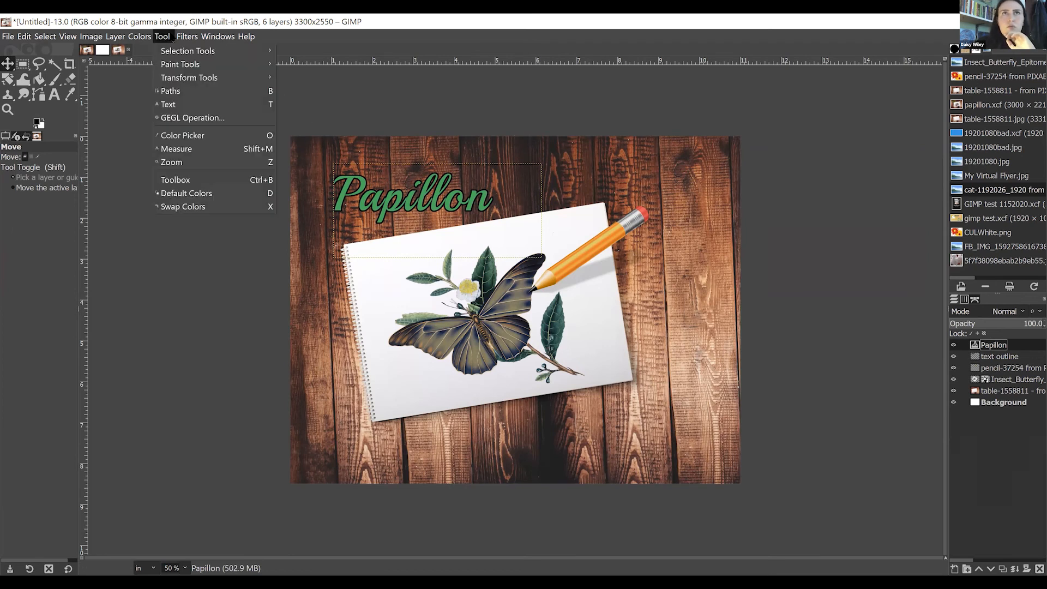
mouse_move(148, 37)
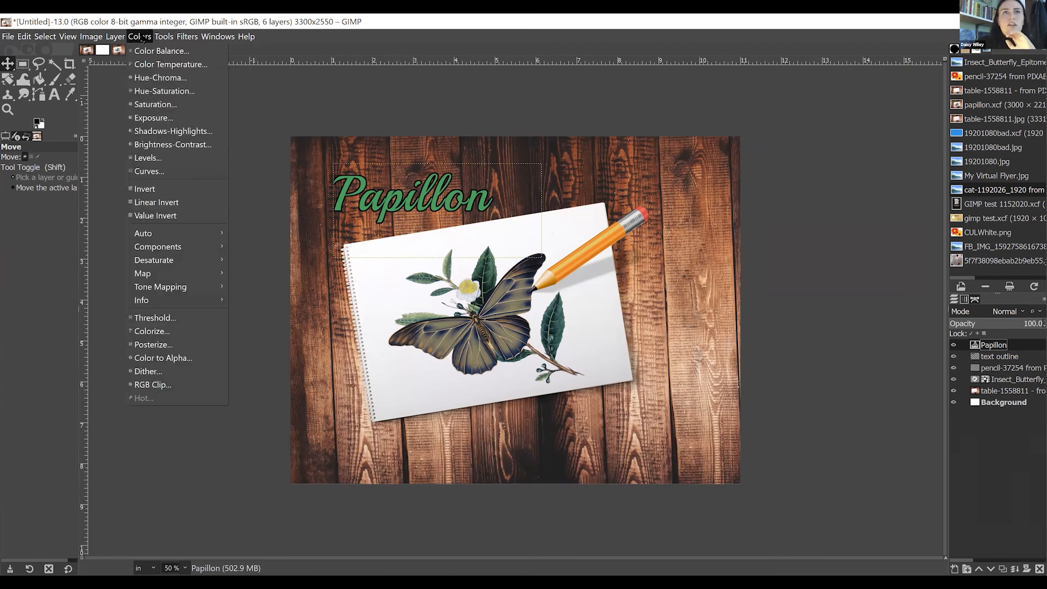
mouse_move(187, 37)
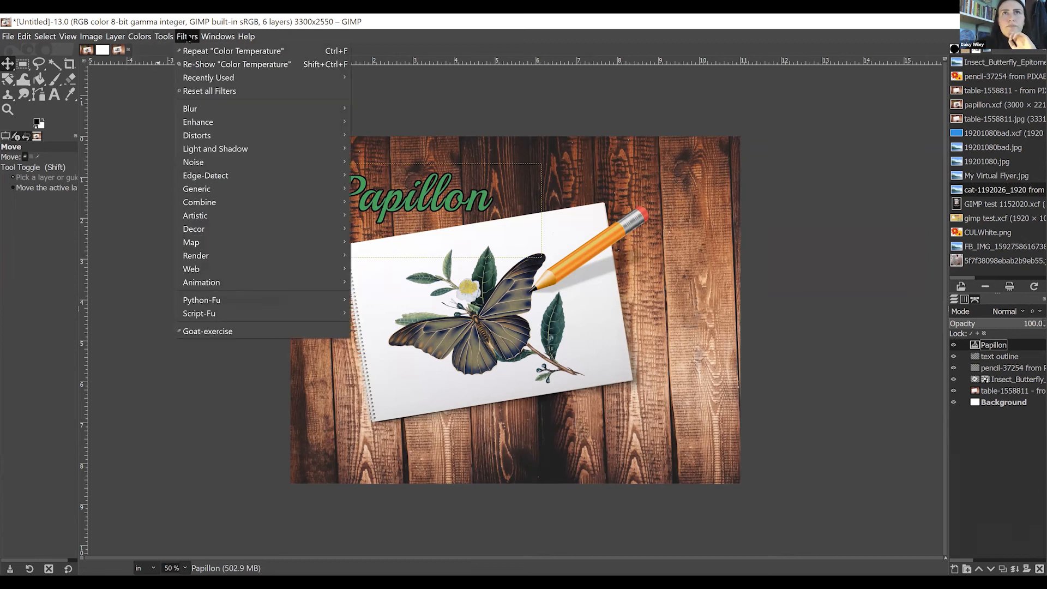
mouse_move(282, 150)
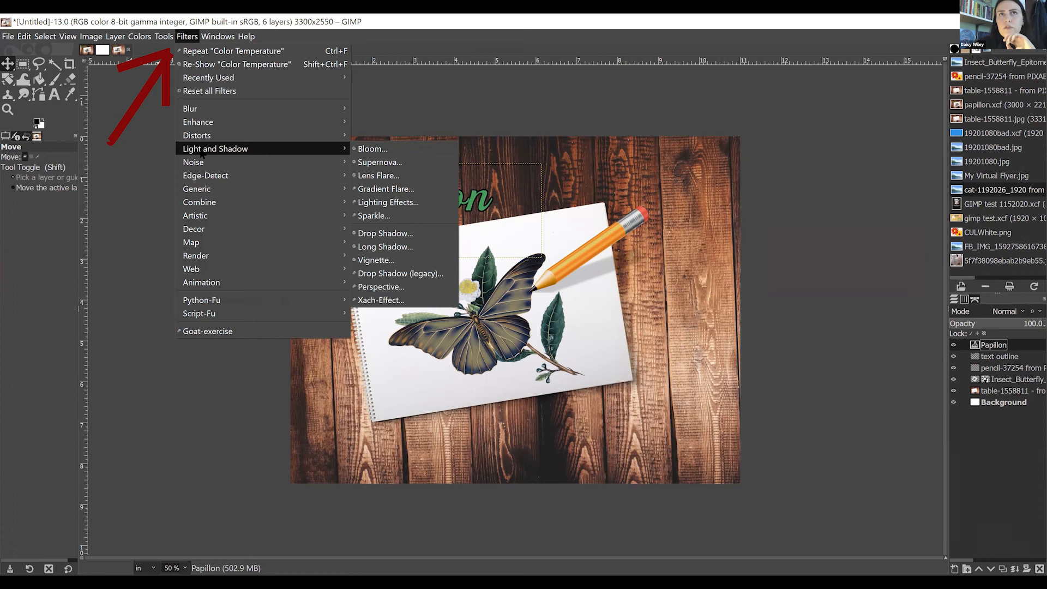
left_click(395, 232)
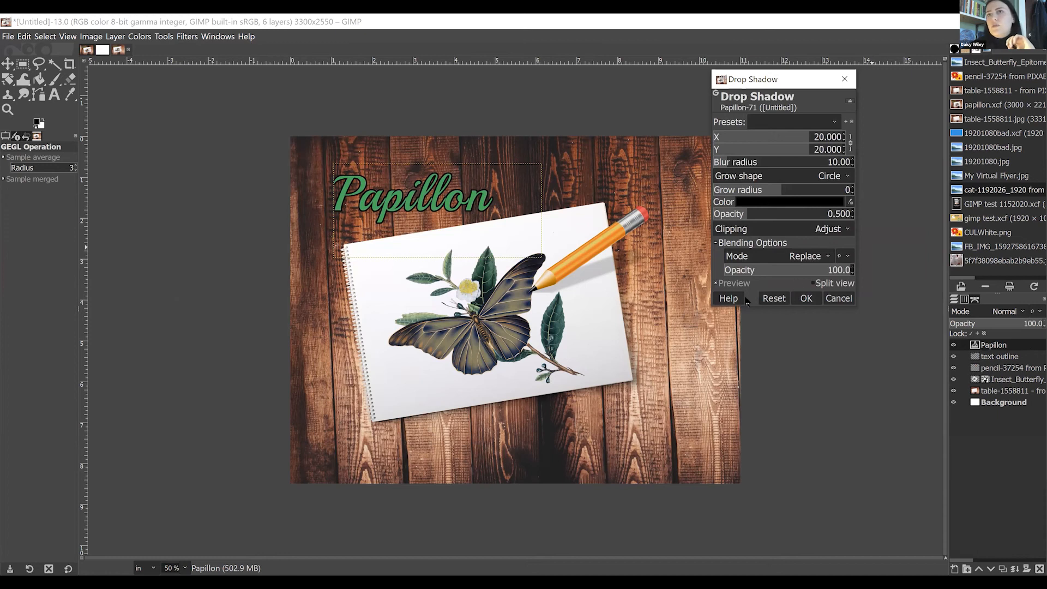
left_click(717, 284)
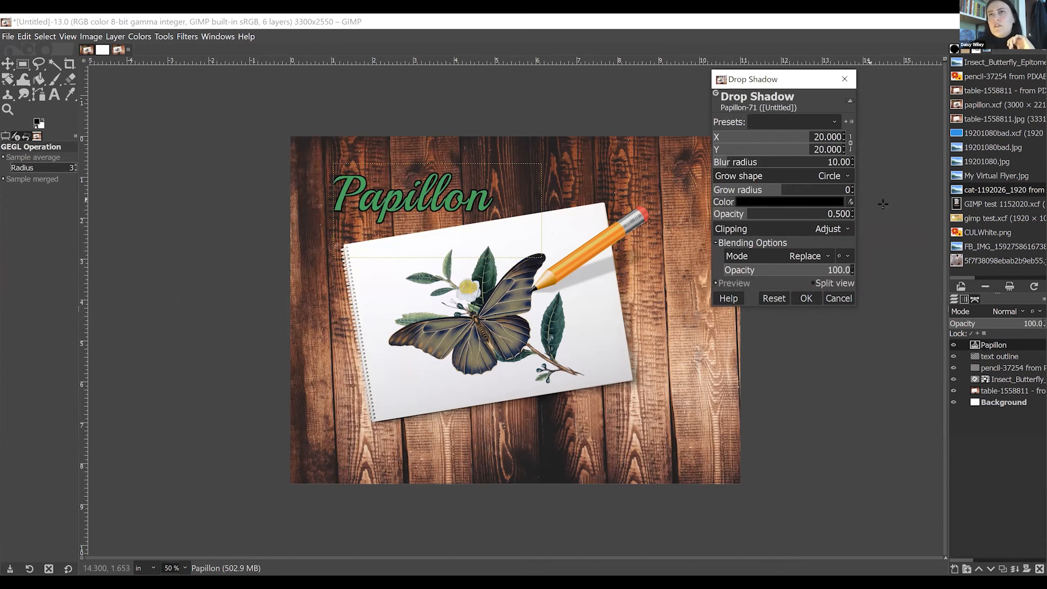
left_click_drag(795, 137, 823, 213)
mouse_move(738, 162)
left_mouse_down()
mouse_move(796, 162)
mouse_move(738, 161)
left_mouse_up()
left_click_drag(779, 189, 835, 186)
left_click(838, 188)
left_click_drag(794, 187, 801, 188)
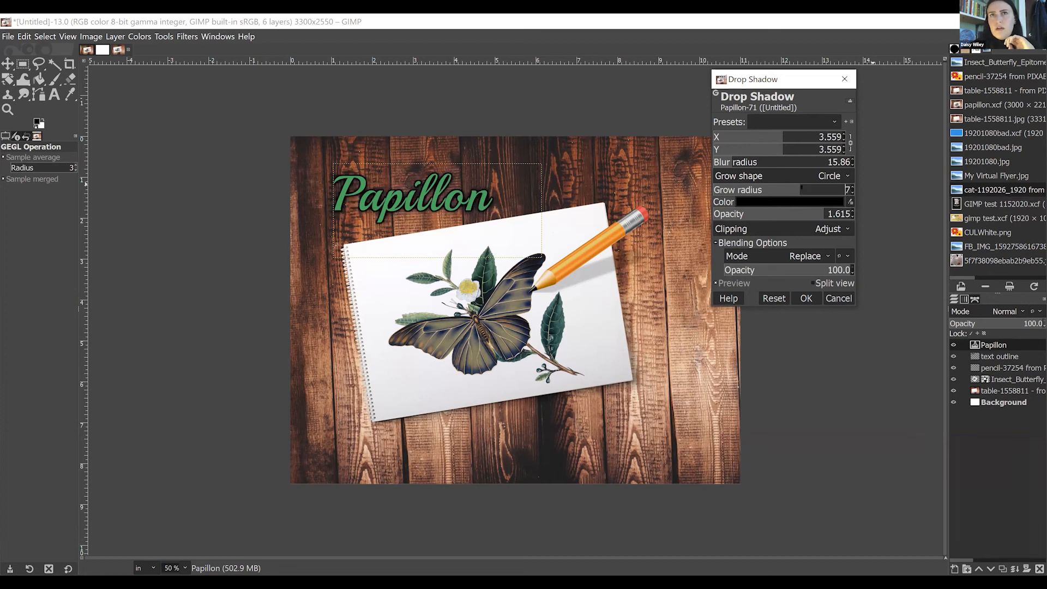
left_click(813, 187)
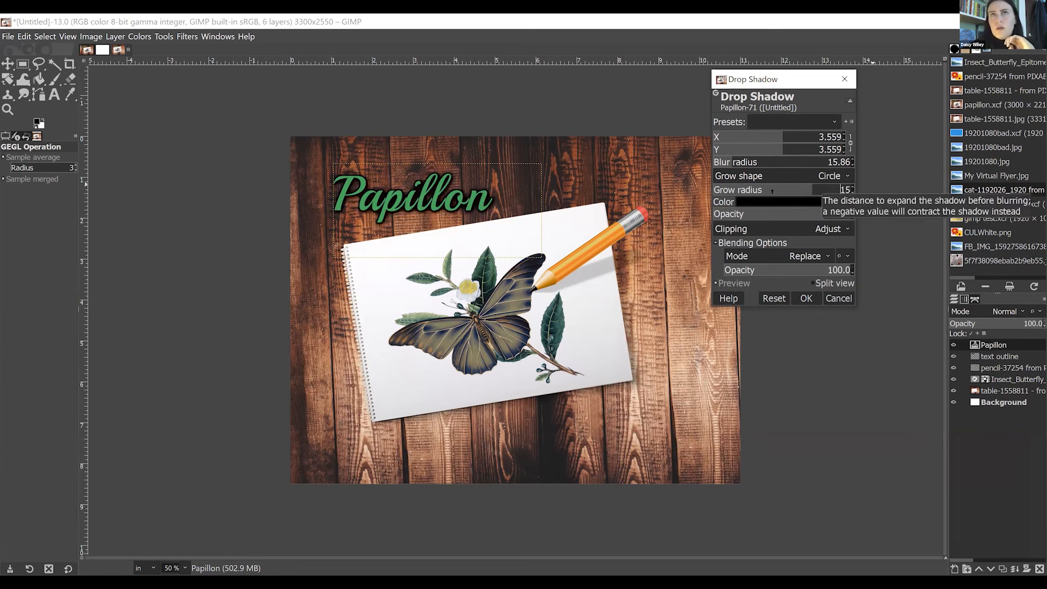
Step: Set the drop shadow's X and Y to 23.898 and its opacity to 1.044, and apply the shadow
left_click_drag(764, 137, 789, 138)
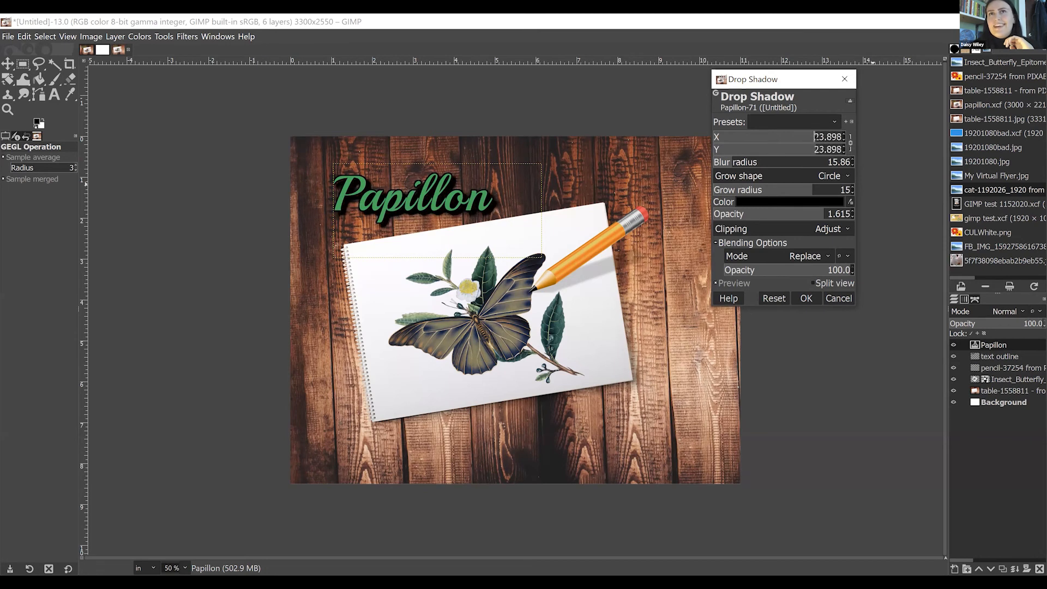
left_click_drag(820, 213, 786, 209)
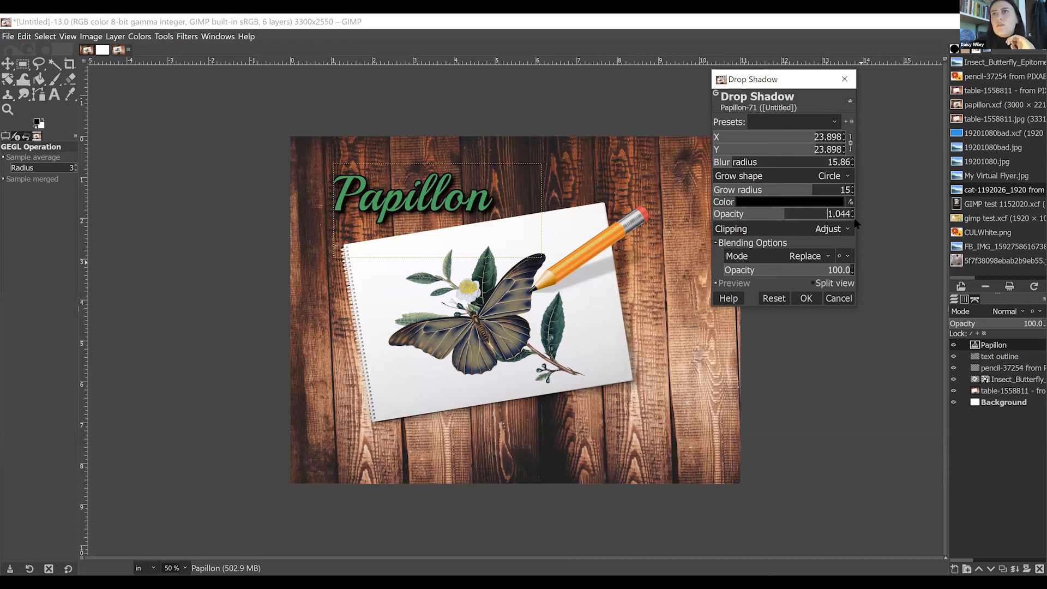
left_click(806, 301)
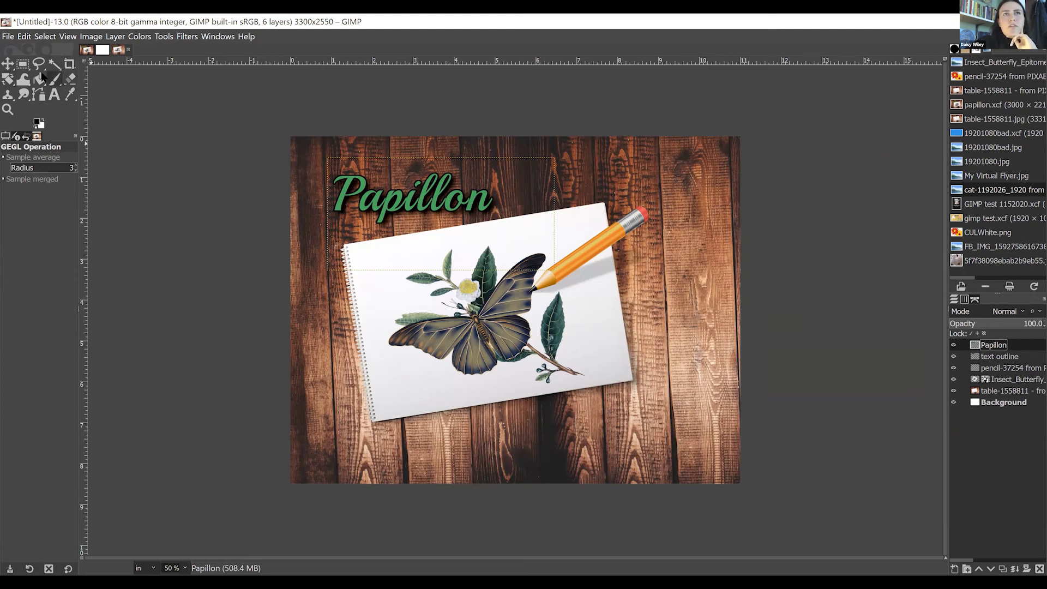
Step: Try to draw a curved path around the notebook's lower right corner with the Paths tool, and undo it
left_click(38, 94)
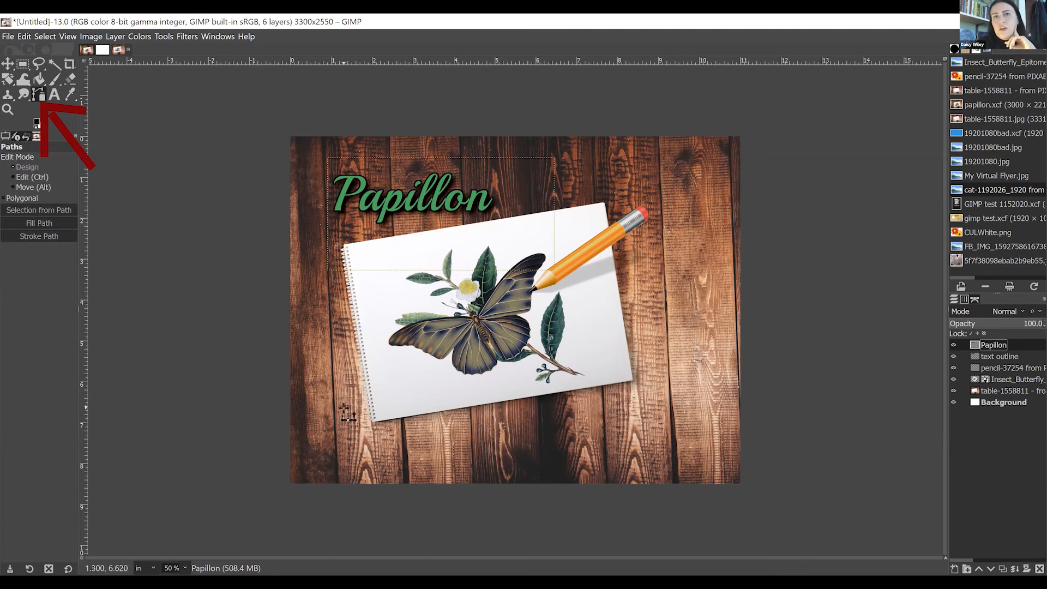
left_click(659, 250)
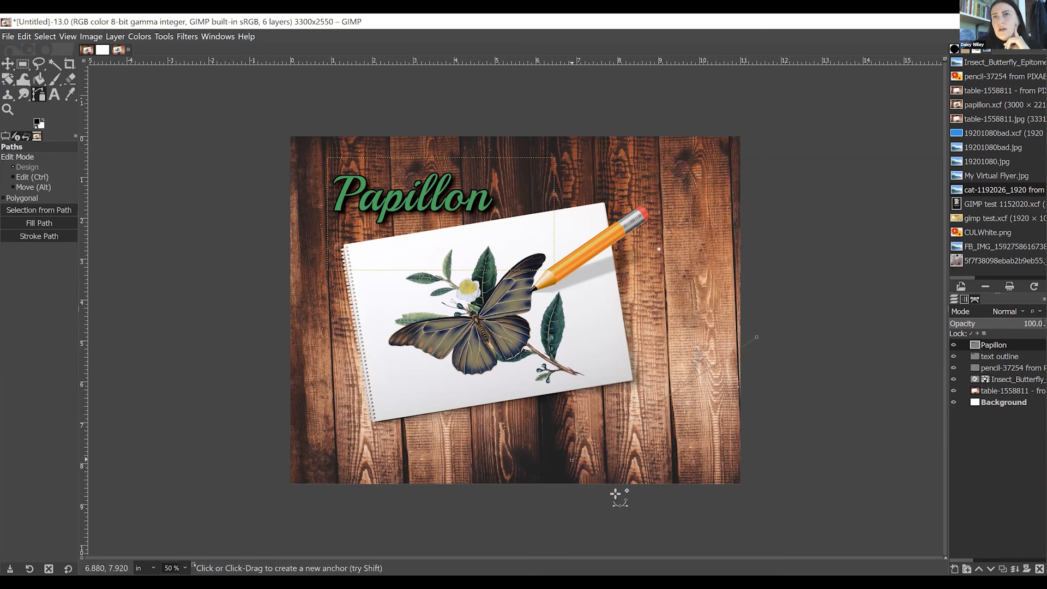
left_click(664, 398)
left_click_drag(531, 456, 477, 466)
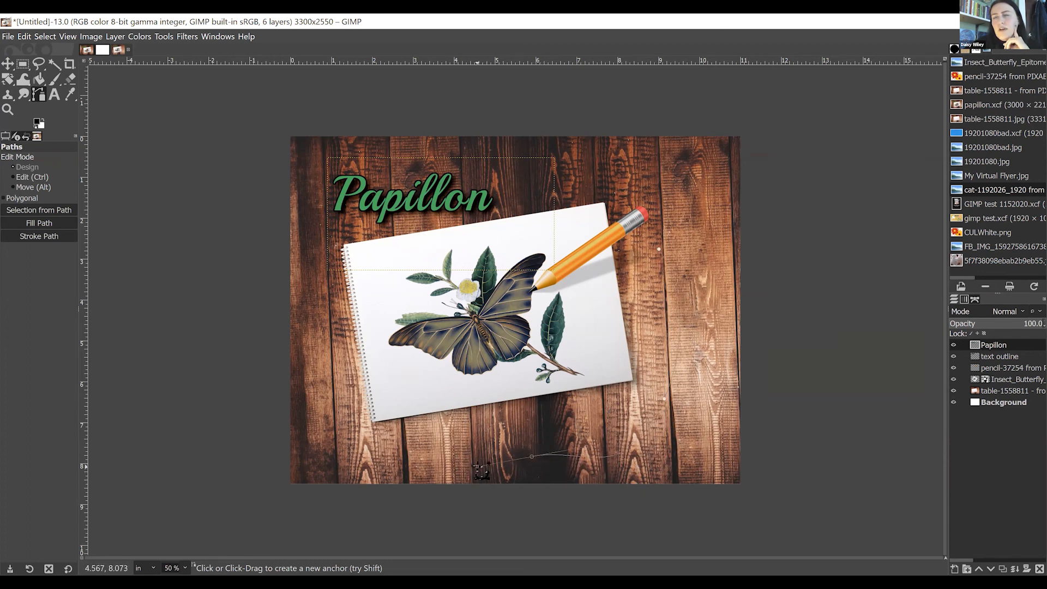
key("ctrl+z")
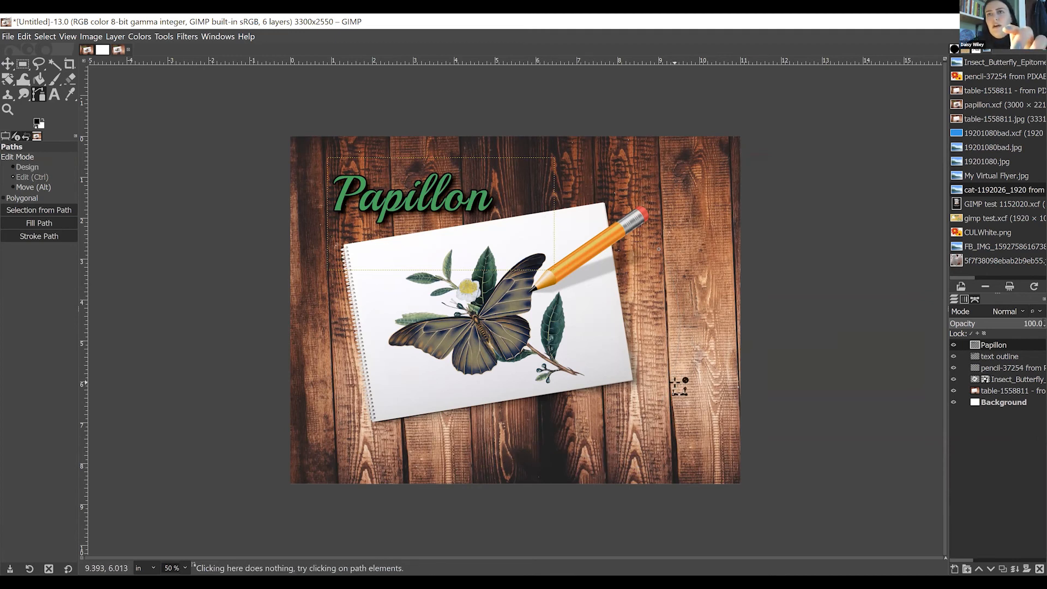
Step: Draw a curved path from beside the pencil around the notebook's lower right corner, ending below the page
left_click_drag(617, 436, 510, 467)
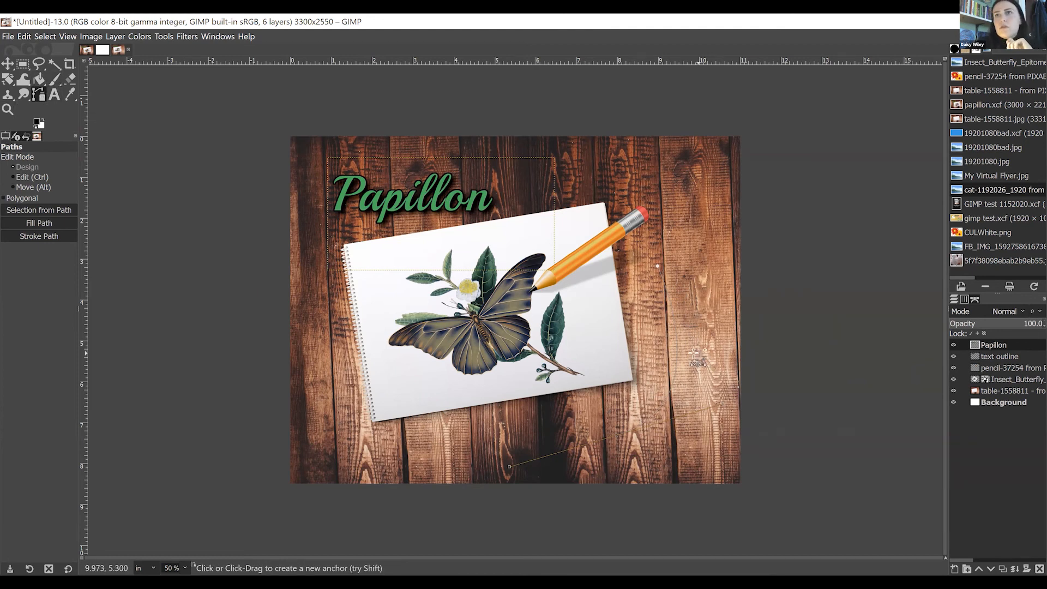
right_click(676, 326)
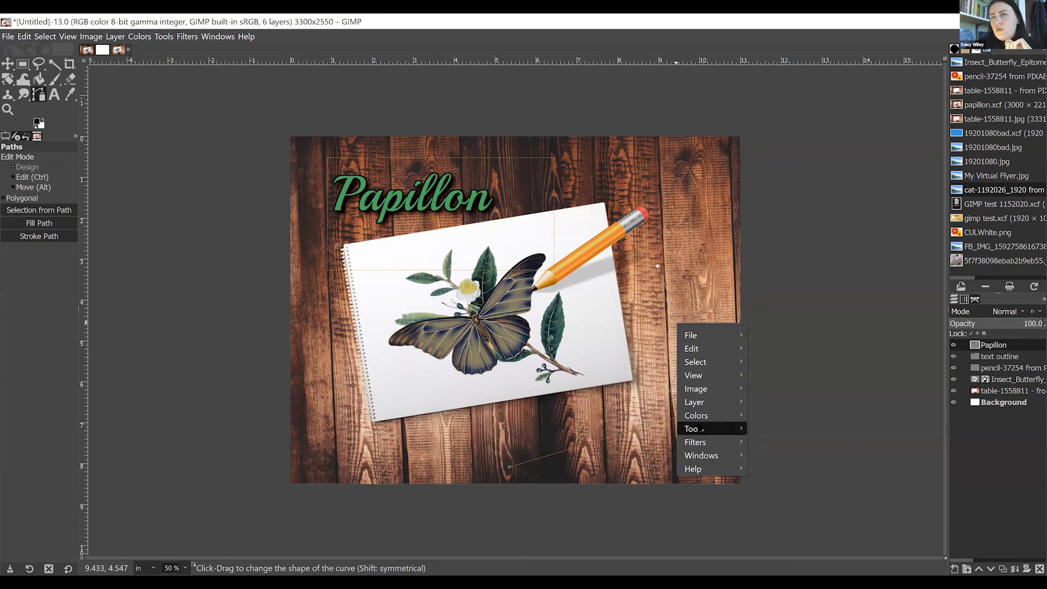
mouse_move(700, 429)
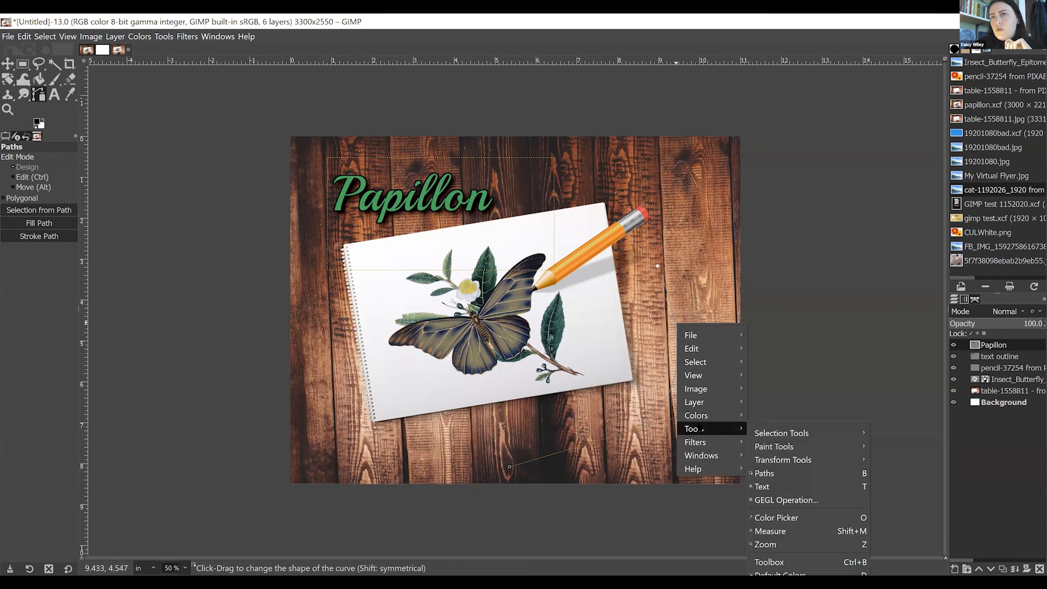
Step: Draw a text box with the Text tool below the notebook and enter "Type along path" in it
left_click(58, 96)
left_click(57, 95)
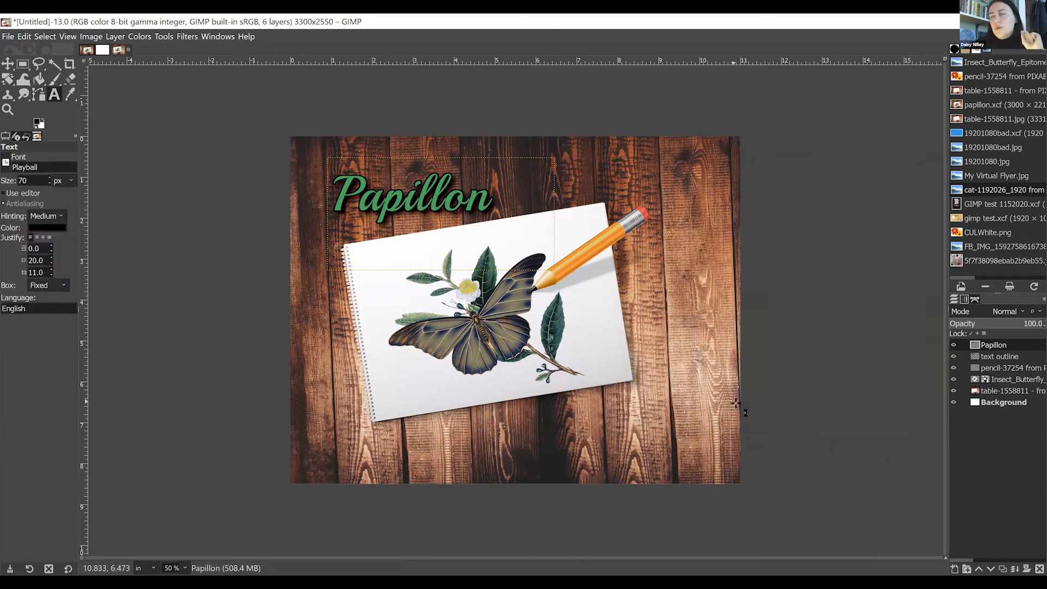
left_click_drag(430, 425, 518, 435)
left_click_drag(585, 453, 620, 460)
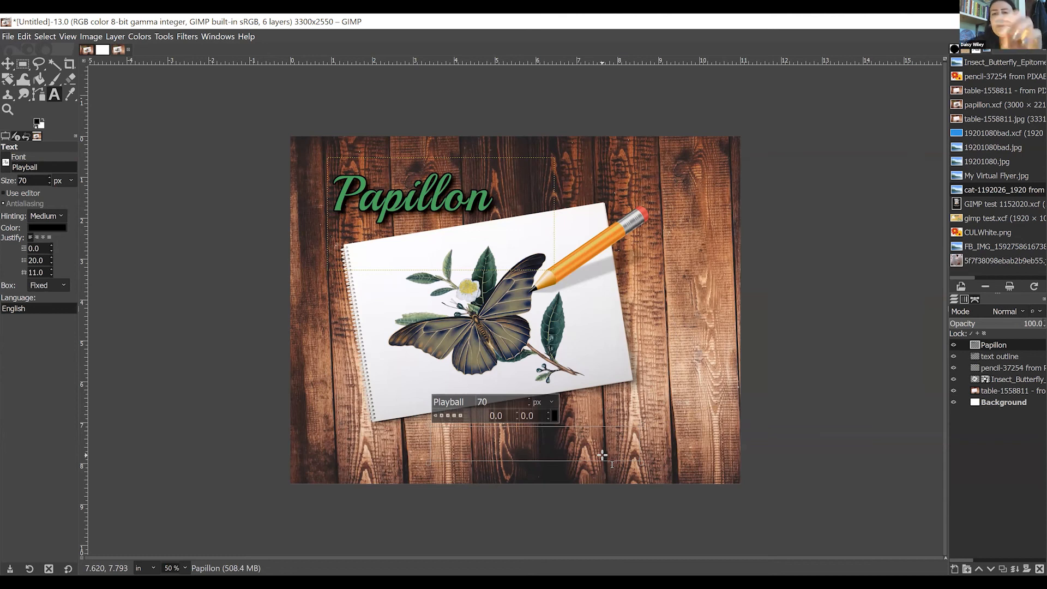
type("Type")
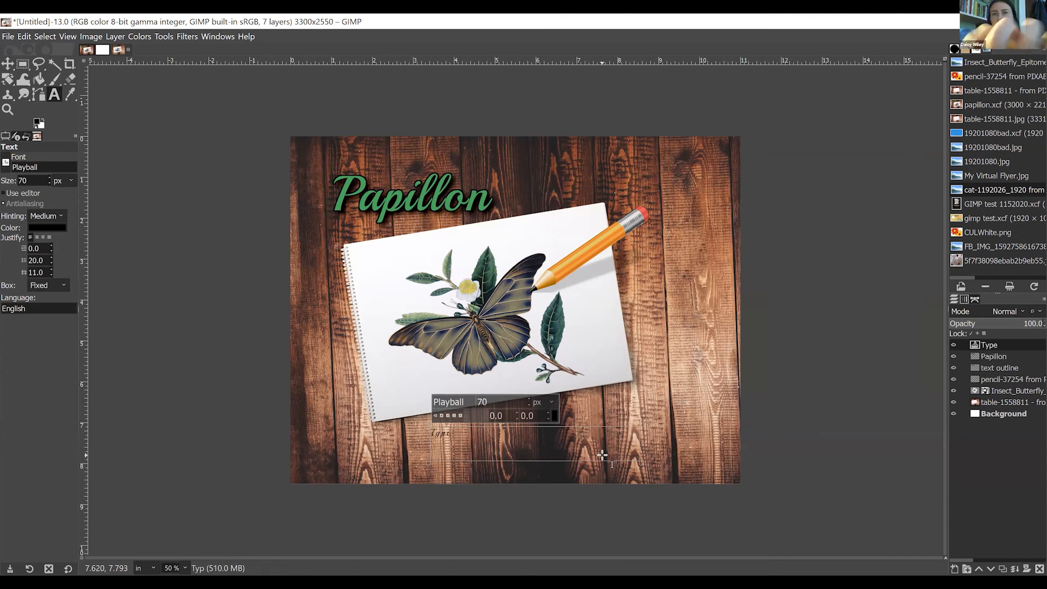
type(" along path")
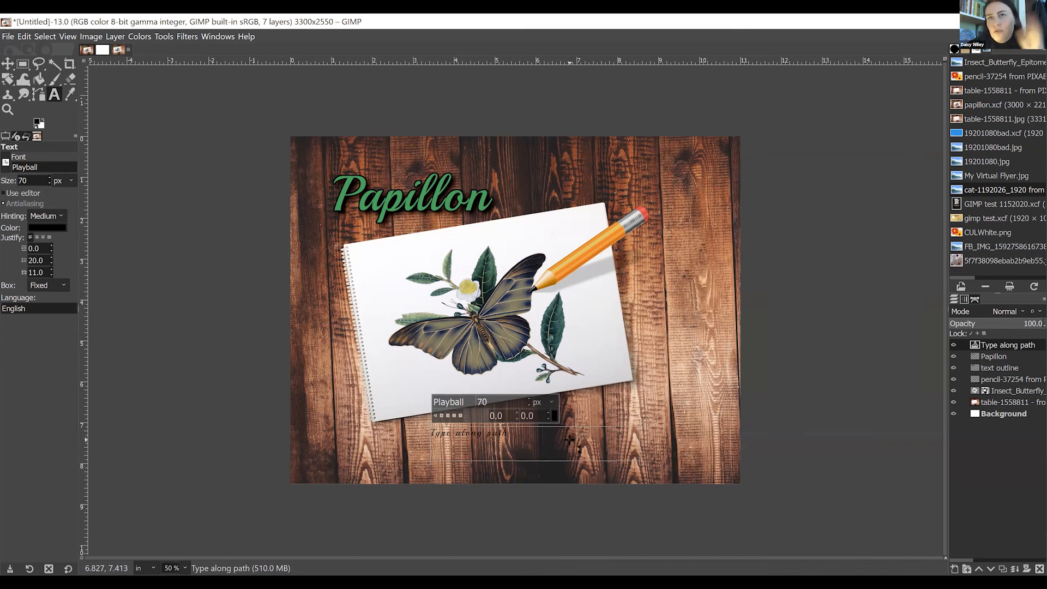
Step: Set the font size of the "Type along path" text to 170 px
left_click(528, 397)
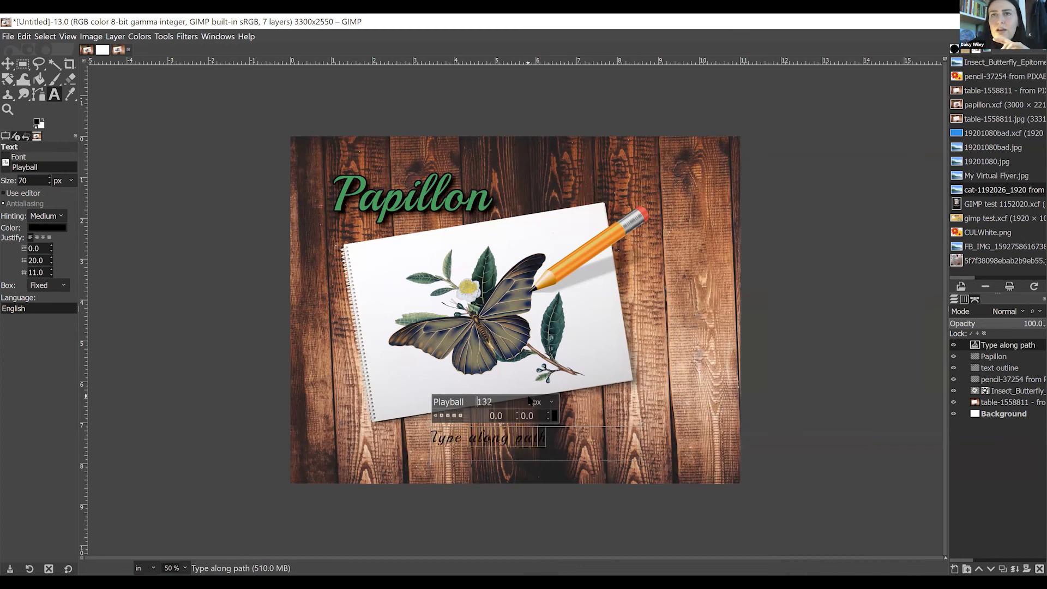
left_click(528, 398)
left_click(527, 398)
left_click(528, 397)
left_click(528, 398)
left_click(528, 397)
left_click(527, 397)
left_click(528, 398)
left_click(528, 397)
left_click(527, 397)
left_click(528, 397)
left_click(528, 398)
left_click(527, 398)
left_click(527, 398)
left_click(528, 398)
left_click(527, 398)
left_click(528, 397)
left_click(527, 397)
left_click(528, 397)
left_click(528, 397)
left_click(528, 397)
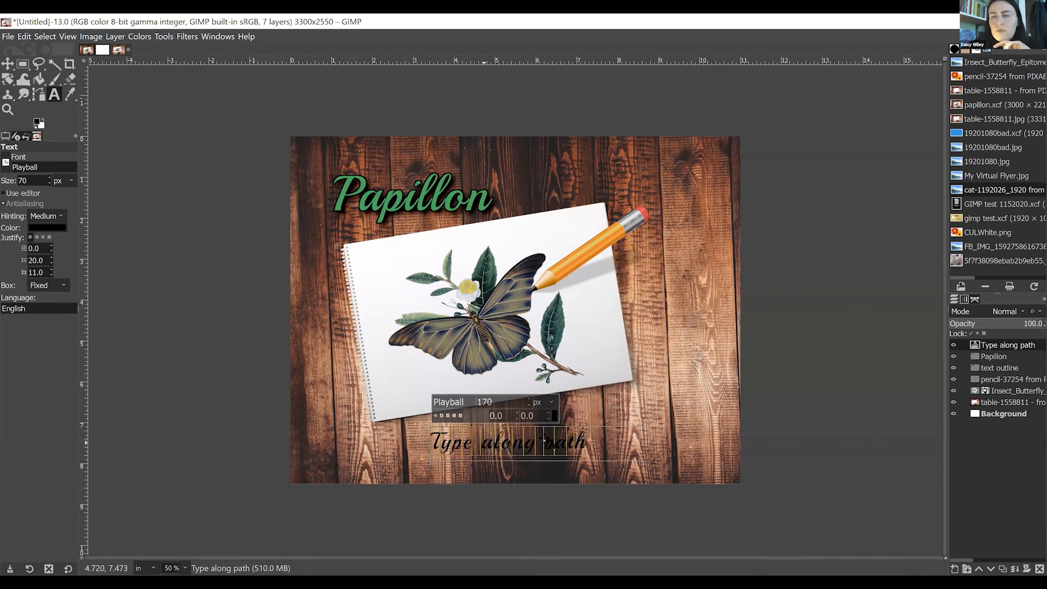
Step: Change the colour of the "Type along path" text to white
left_click(554, 416)
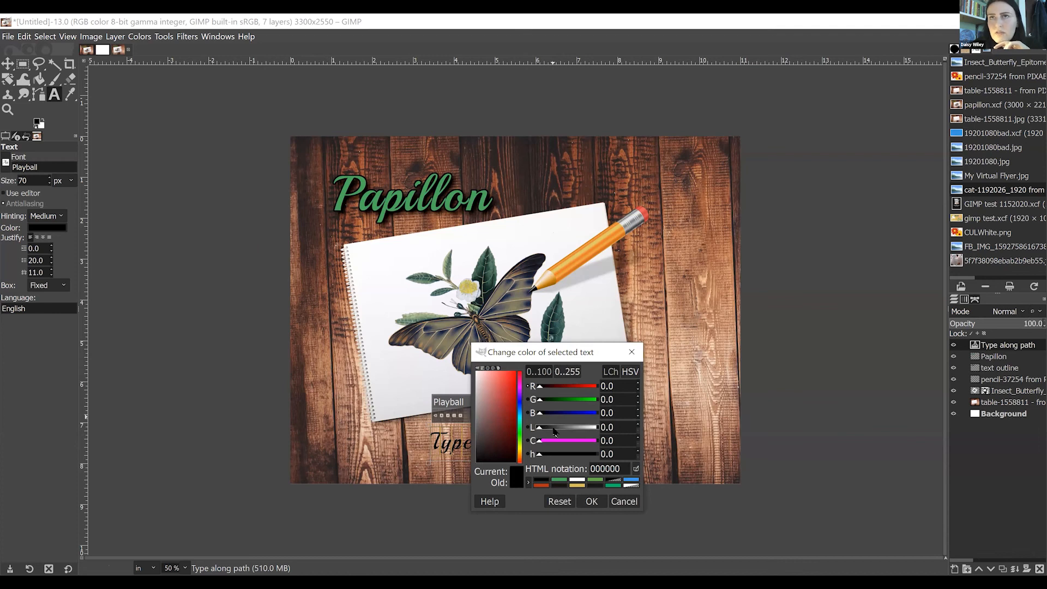
left_click_drag(620, 427, 625, 427)
left_click_drag(477, 385, 476, 373)
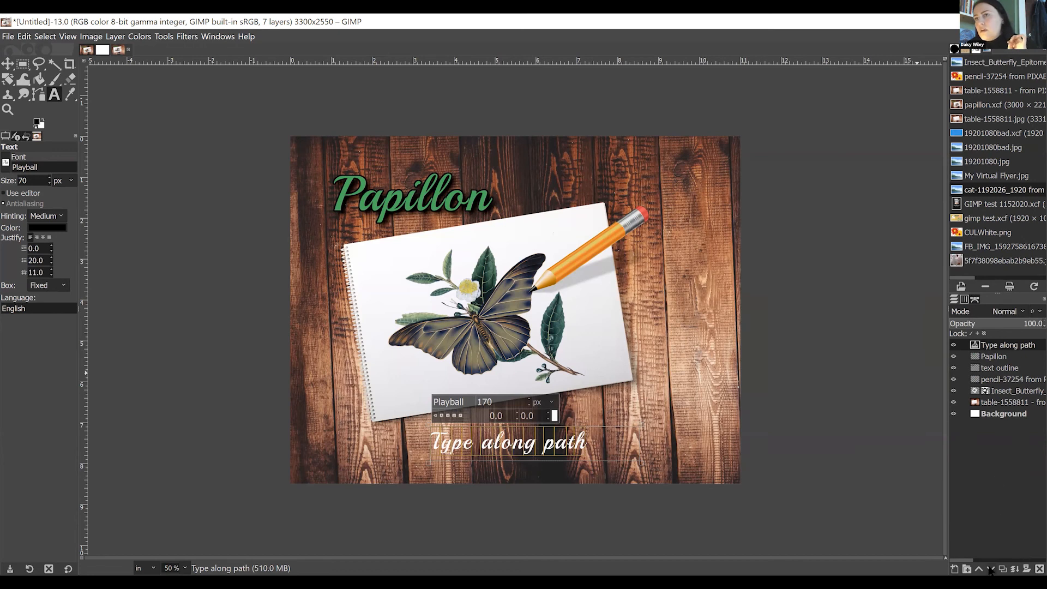
Step: Add a transparent 3300 x 2550 px layer named "curved text" above the text layer and show the paths list
left_click(954, 568)
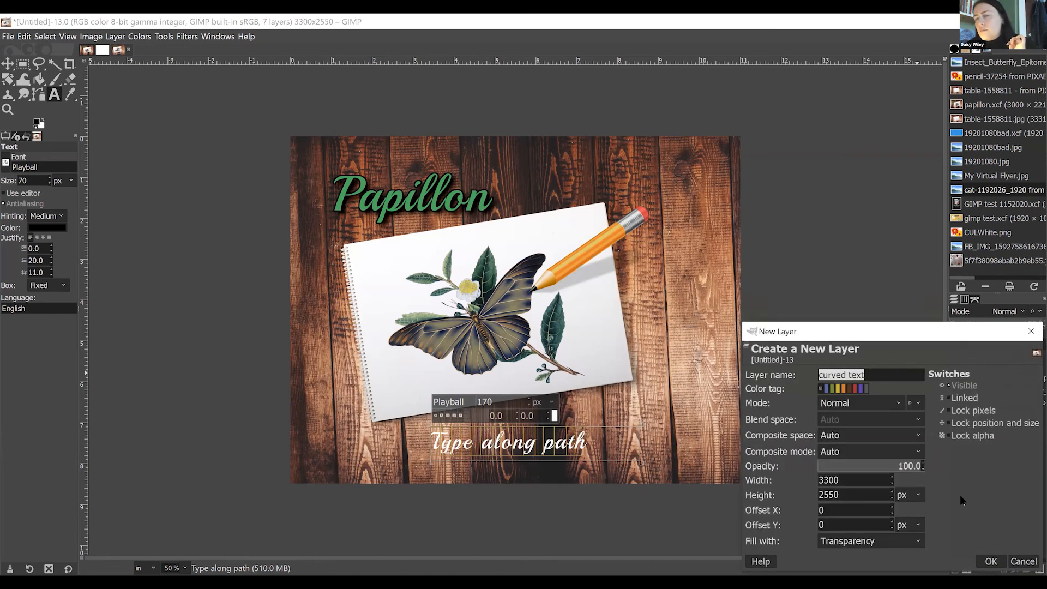
left_click(980, 564)
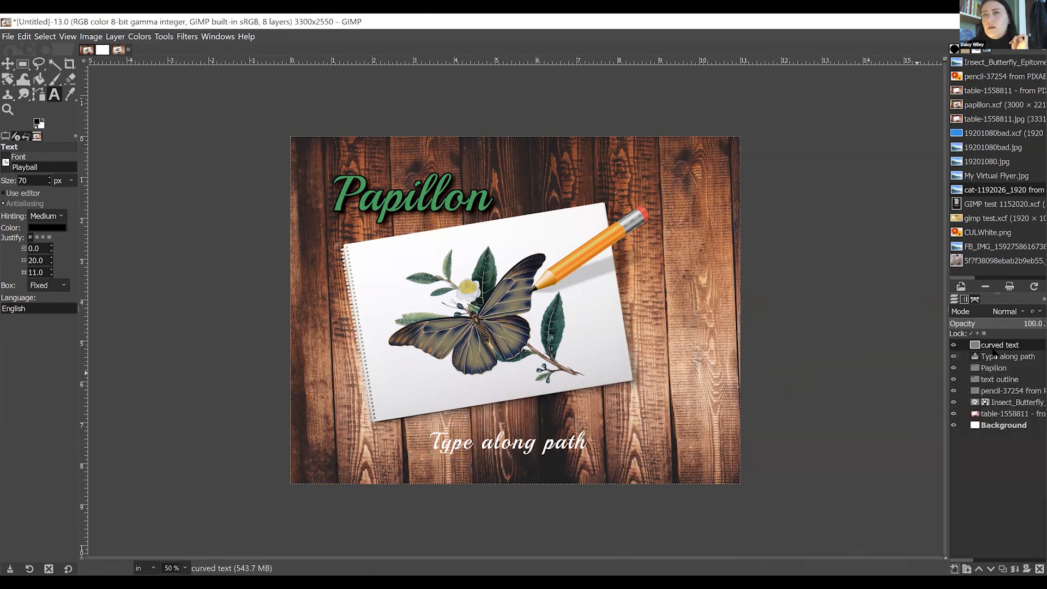
left_click(975, 299)
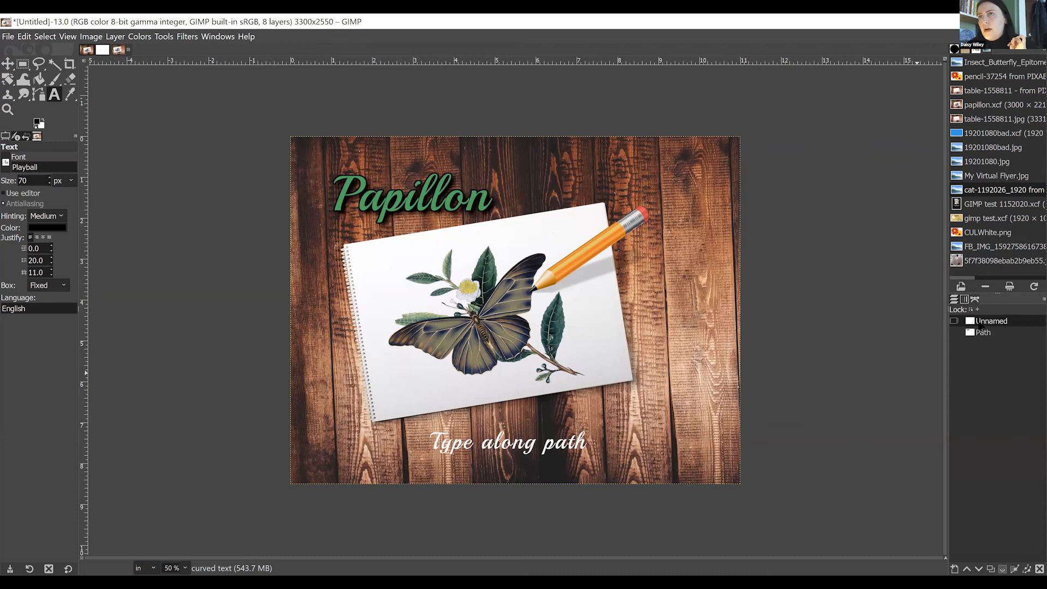
right_click(660, 318)
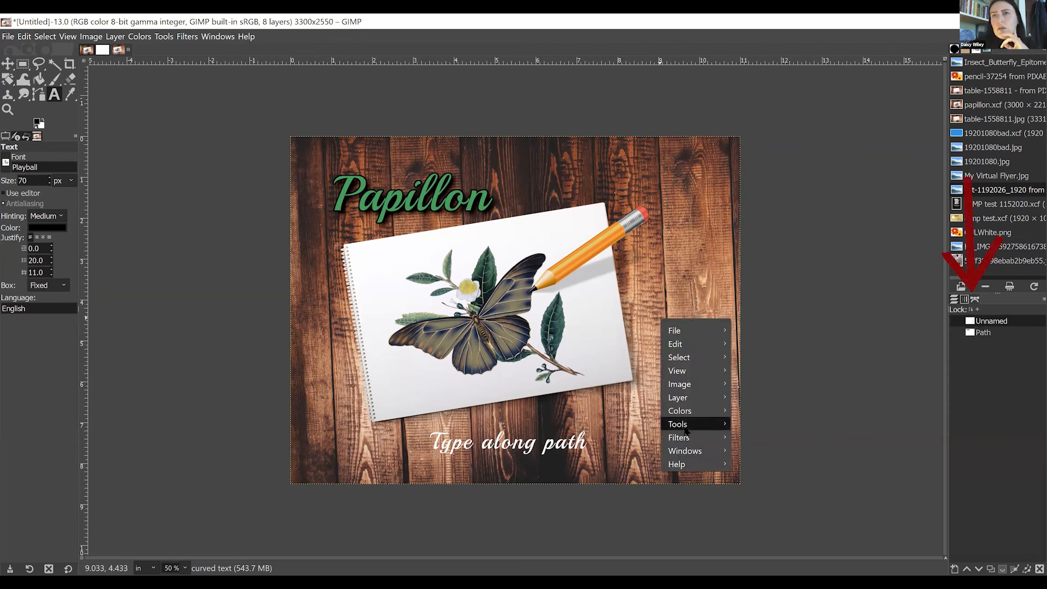
mouse_move(722, 412)
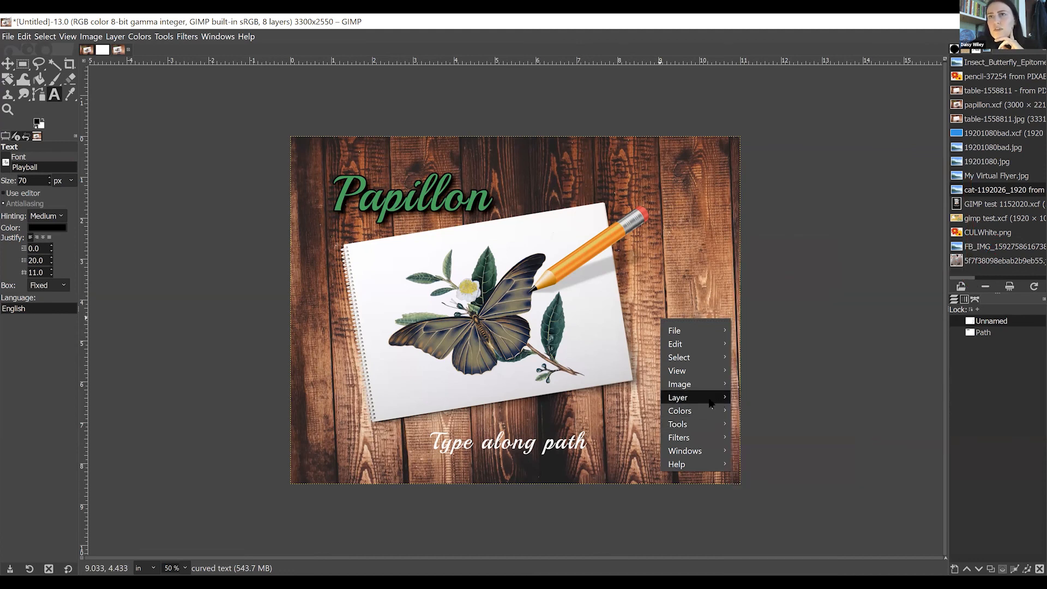
mouse_move(689, 390)
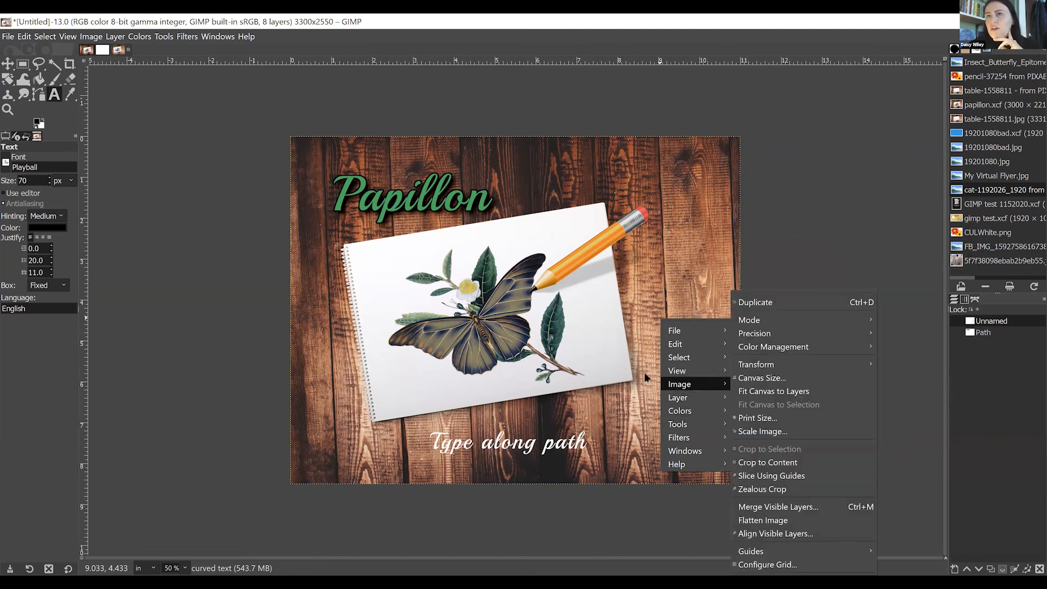
left_click(654, 322)
left_click(657, 340)
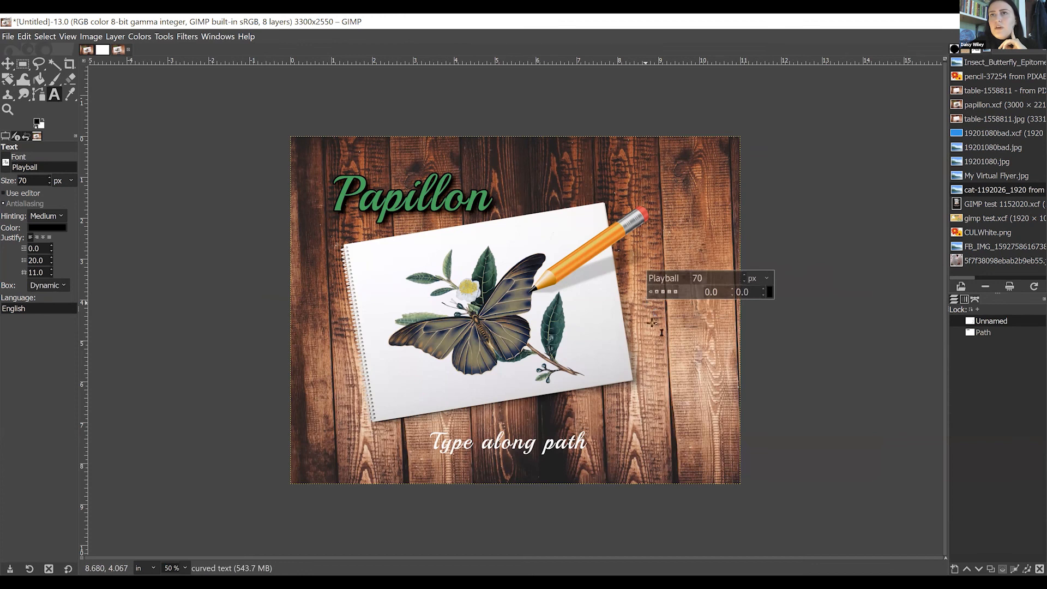
Step: Apply Text along Path to the "Type along path" text with the curve beside the notebook, checking the new path in the paths list
right_click(657, 327)
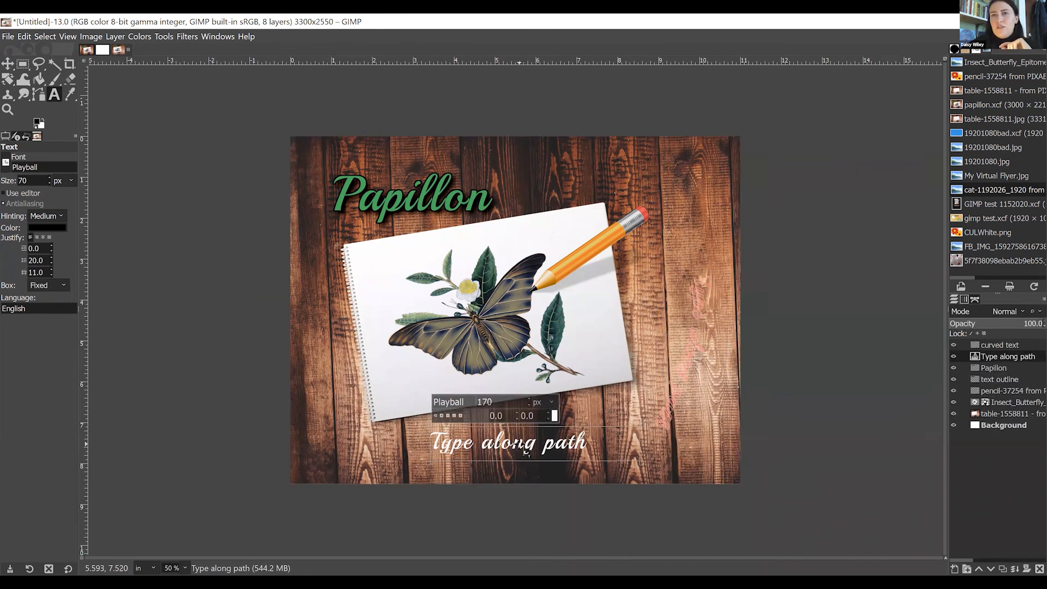
key("ctrl+a")
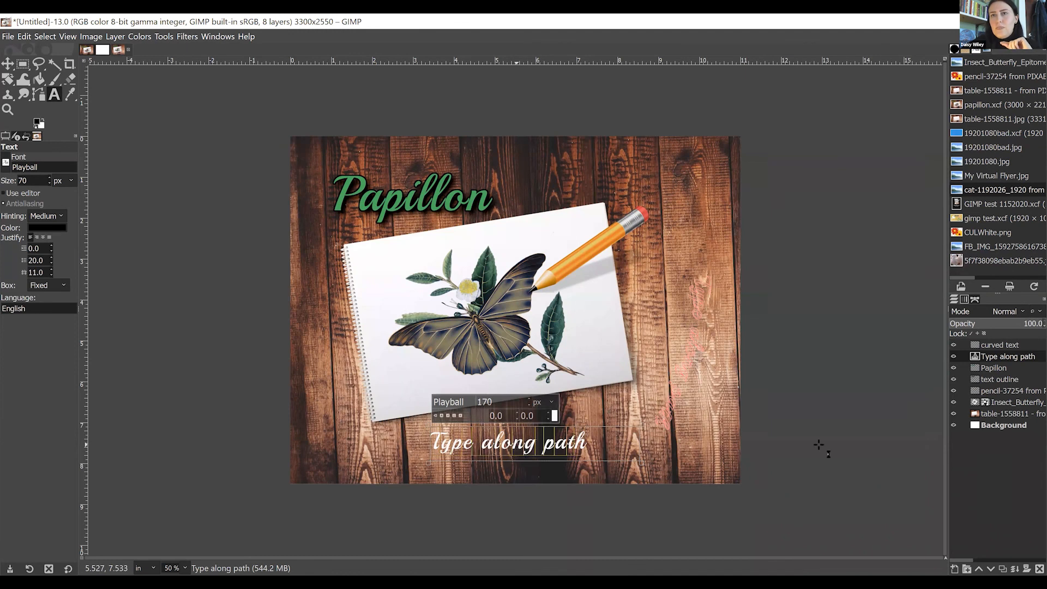
left_click(975, 299)
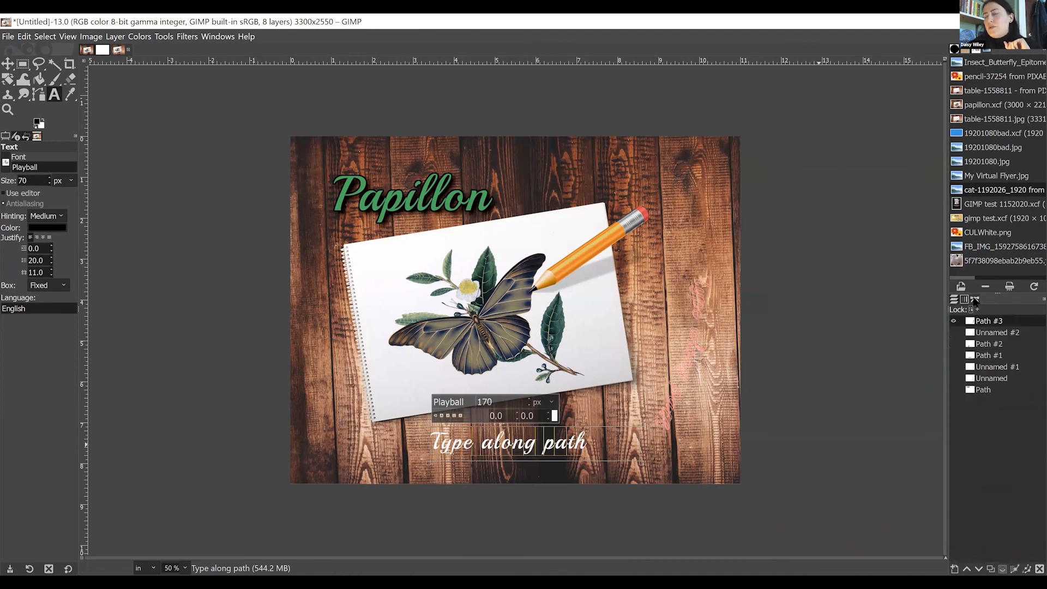
left_click(964, 299)
left_click(954, 299)
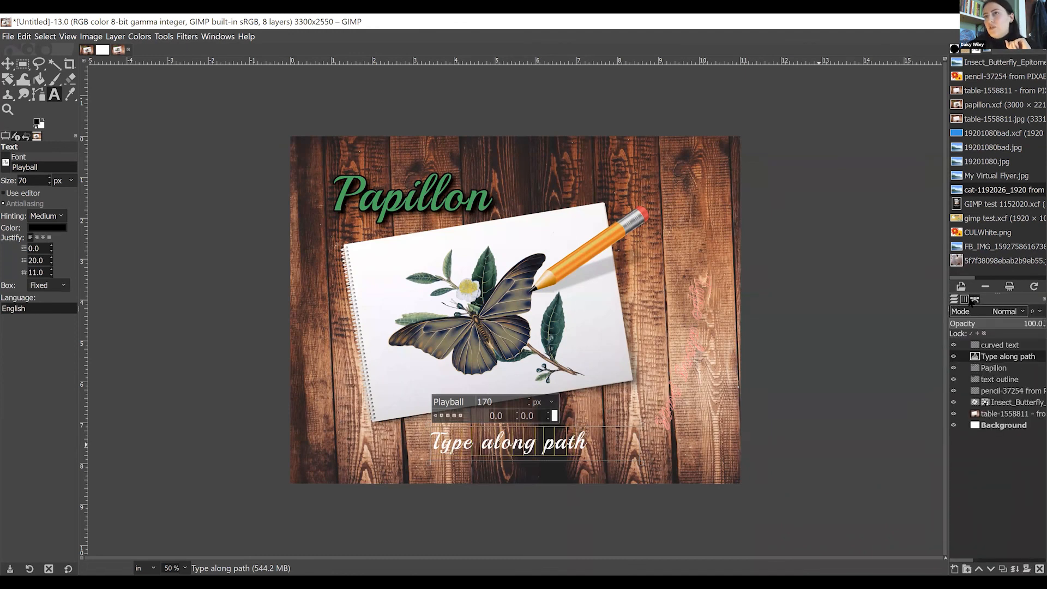
left_click(975, 299)
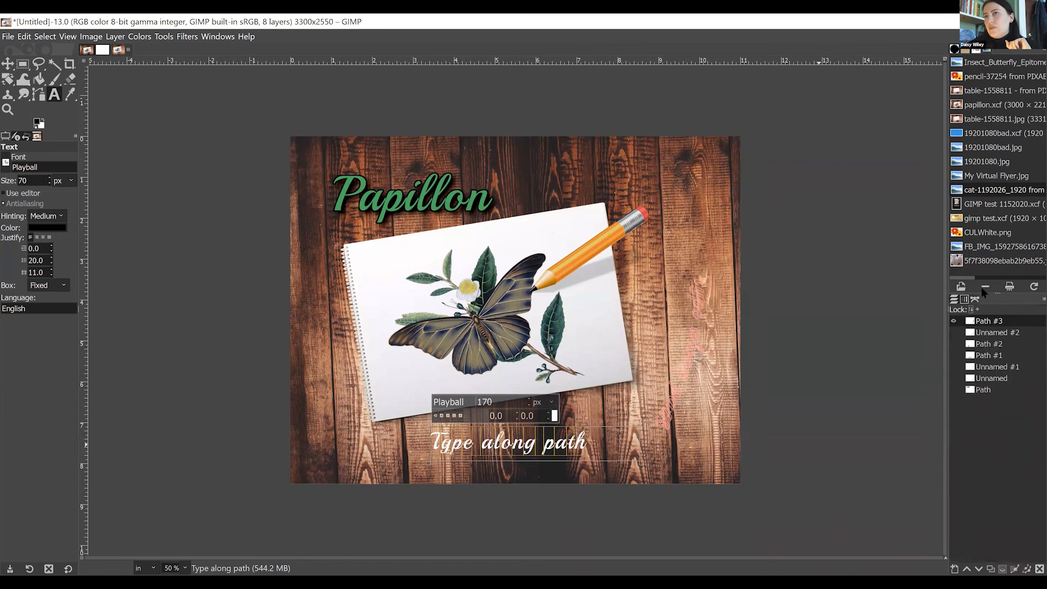
left_click(953, 321)
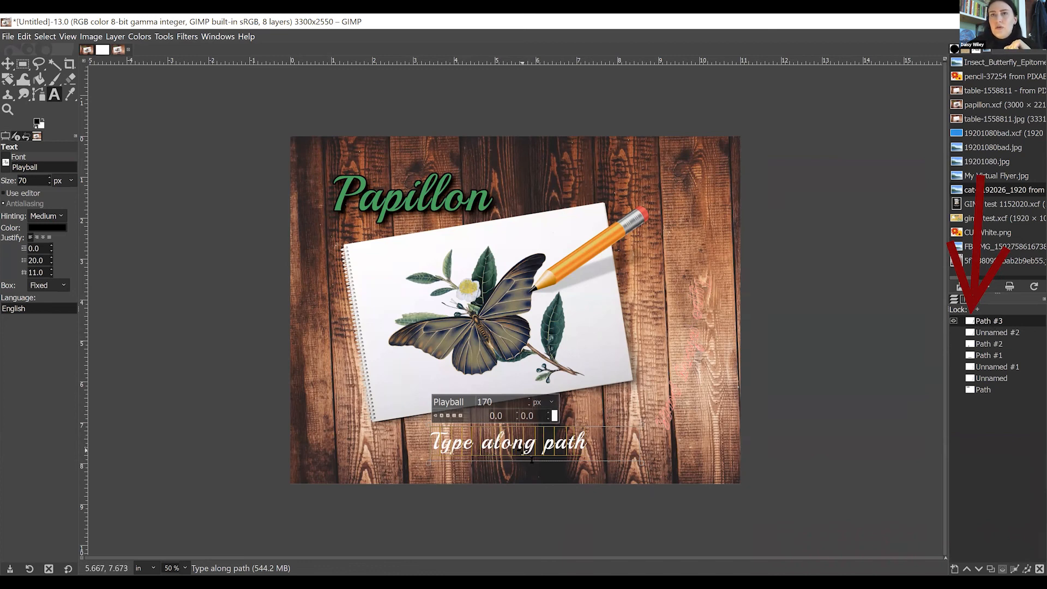
right_click(512, 446)
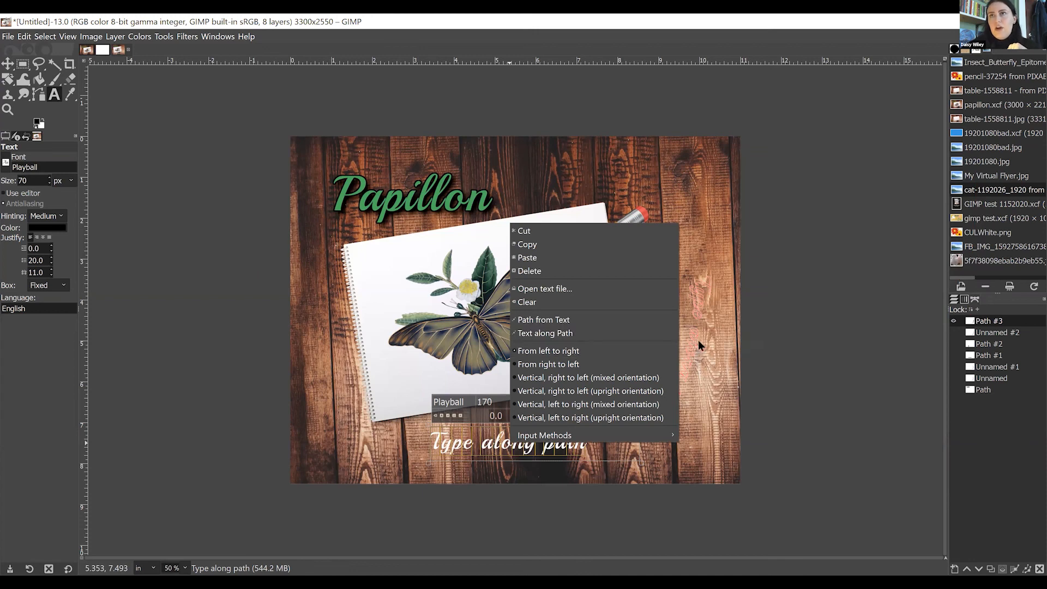
left_click(663, 333)
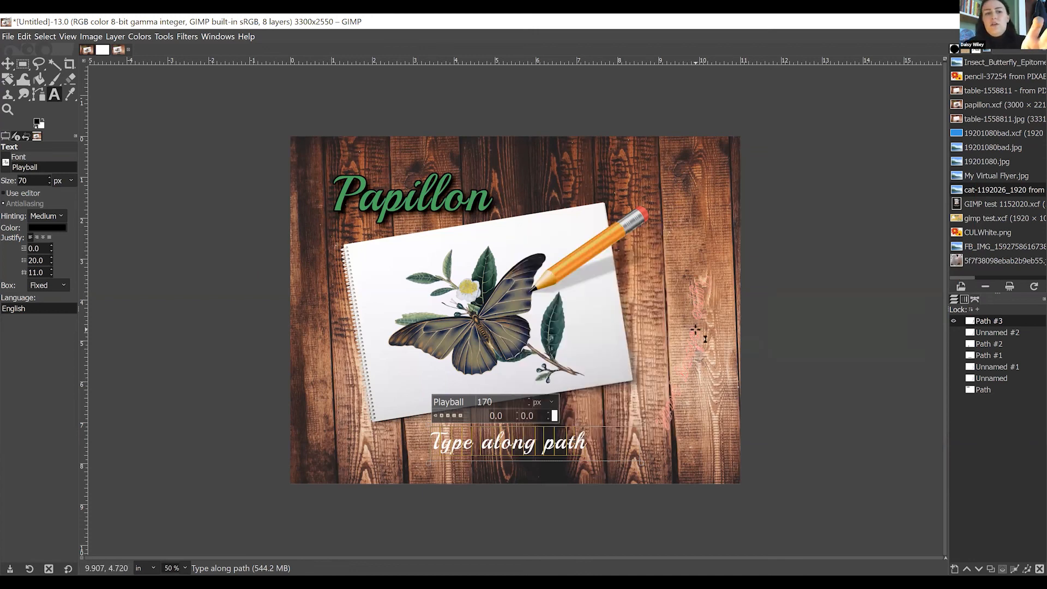
Step: Try to clear the wording of the "Type along path" text, and undo it
key("BackSpace")
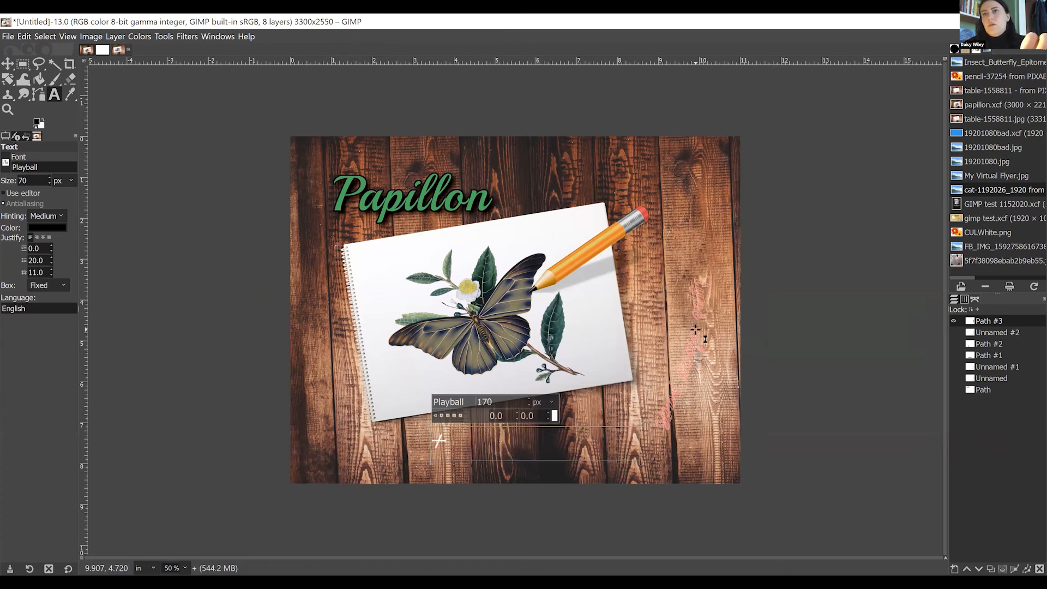
key("ctrl+z")
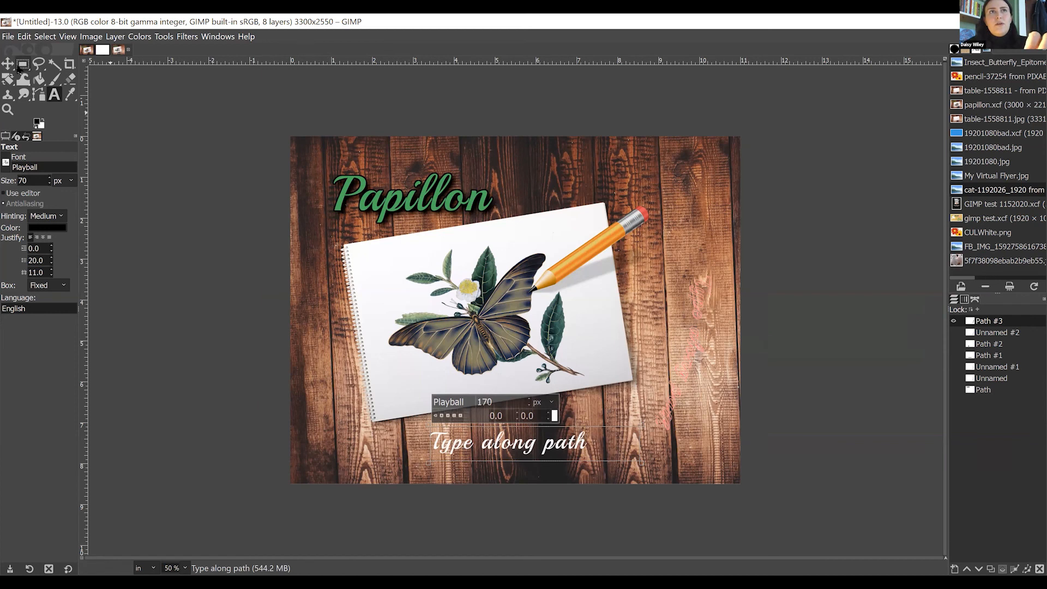
Step: Make the "curved text" layer active and create a selection from the curved text path, Path #3
left_click(8, 64)
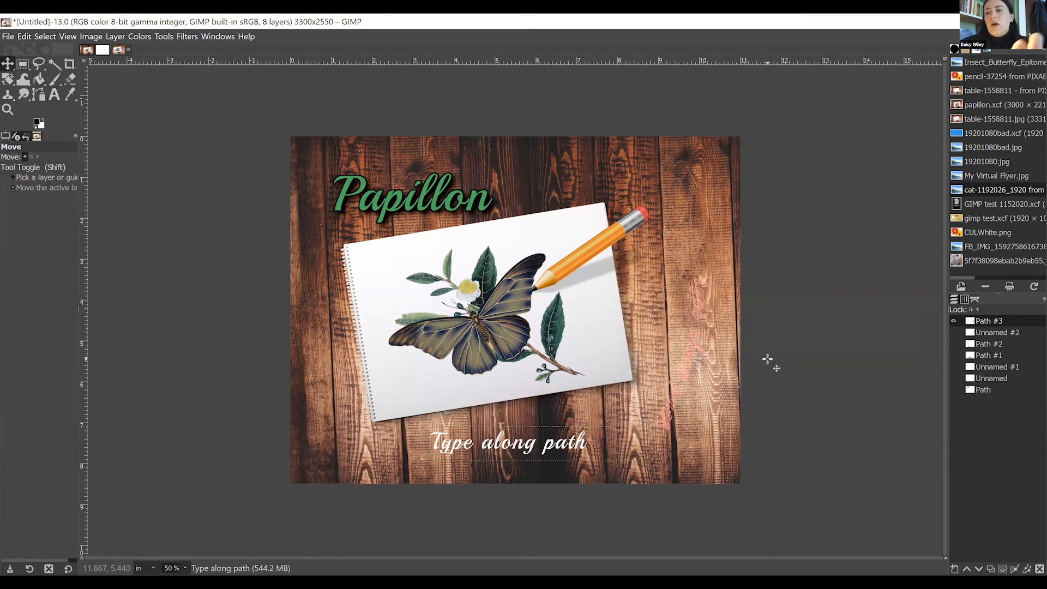
key("plus")
key("plus")
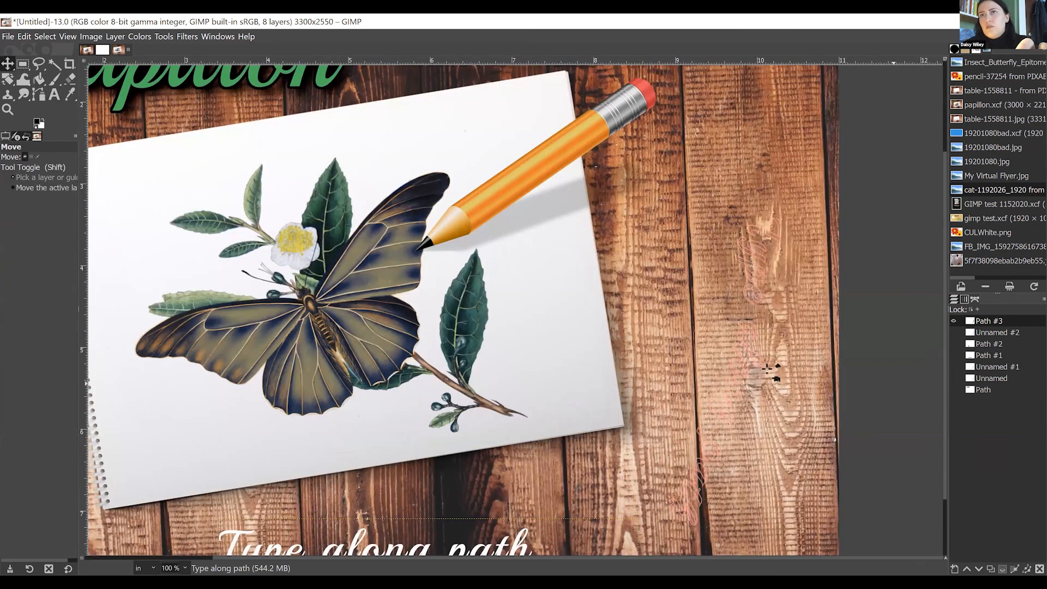
scroll(666, 370, "down", 2)
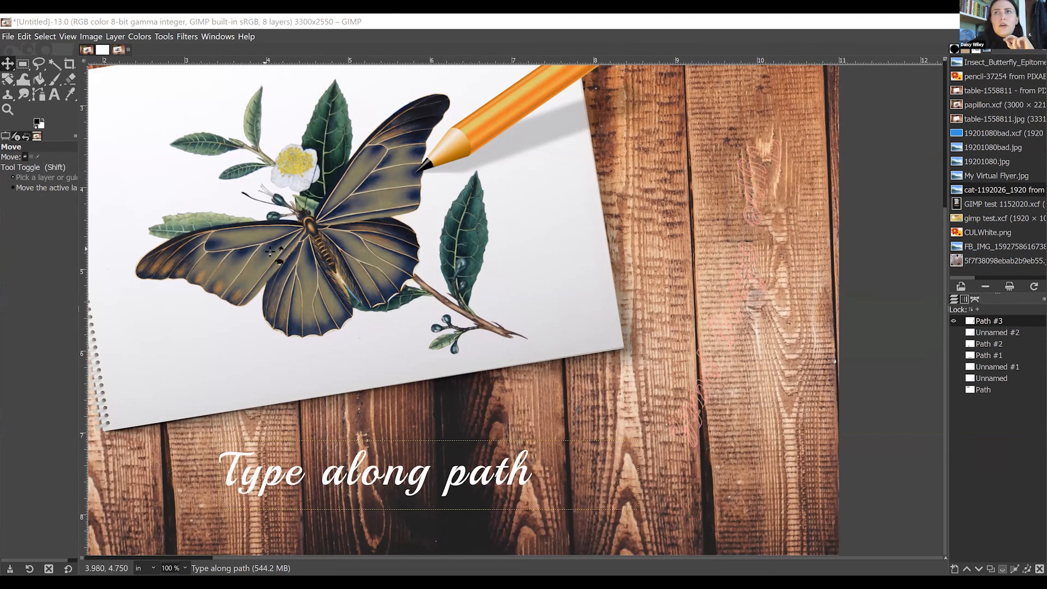
right_click(737, 311)
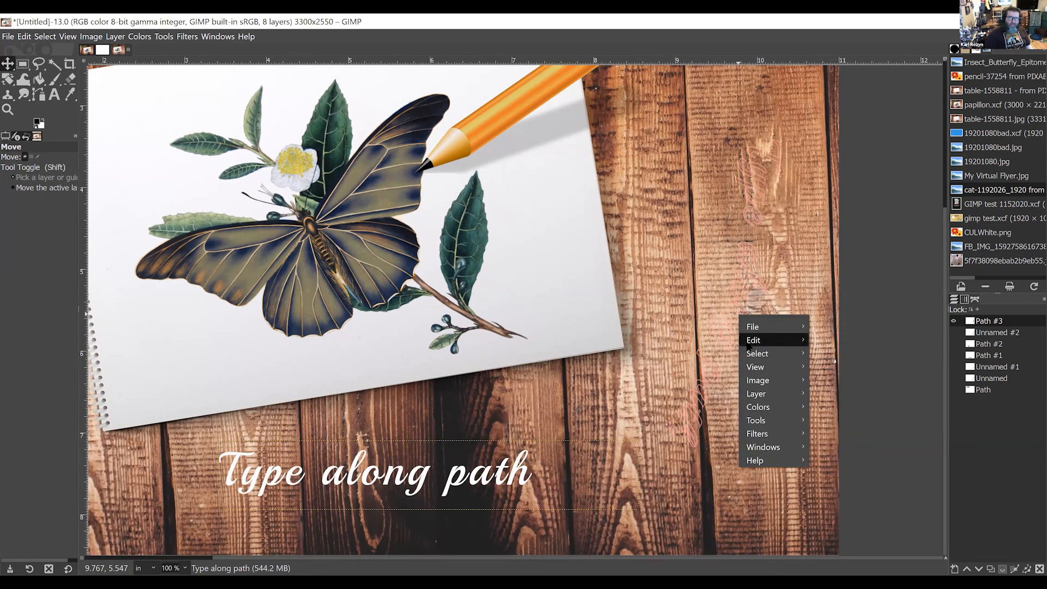
left_click(755, 357)
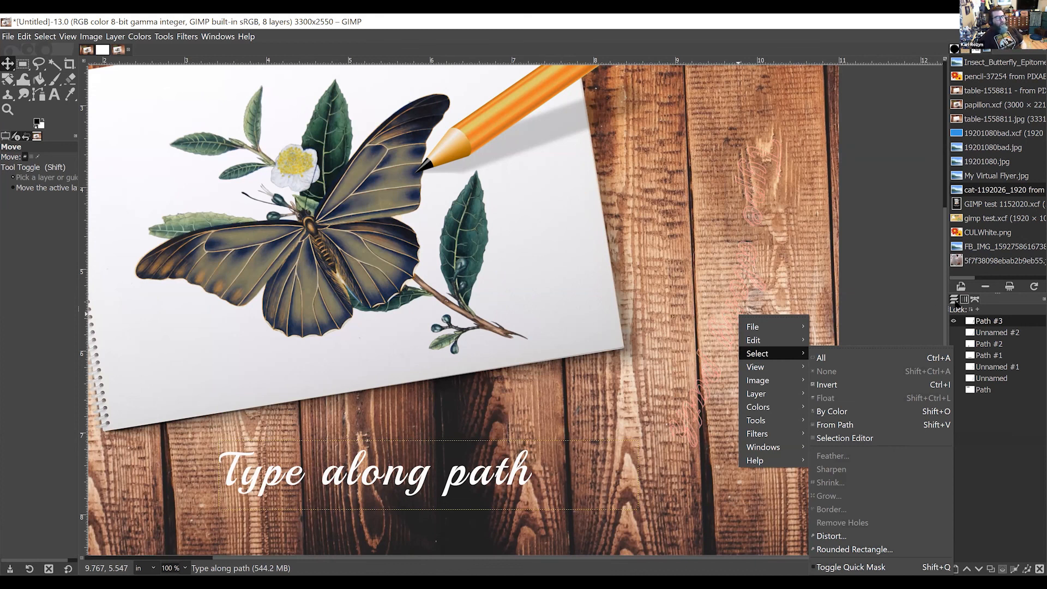
left_click(955, 305)
left_click(954, 300)
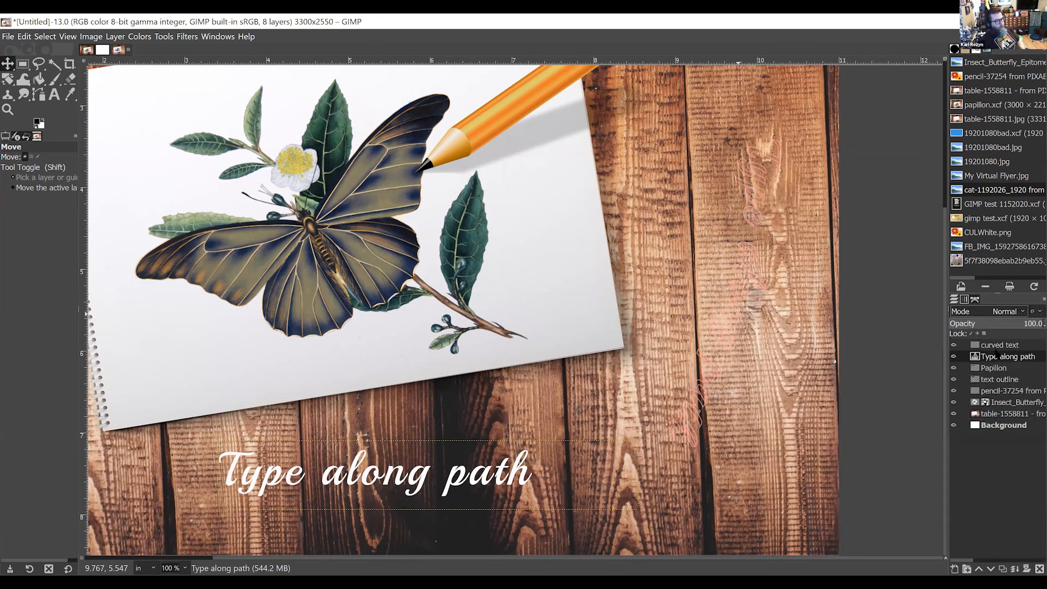
left_click(992, 347)
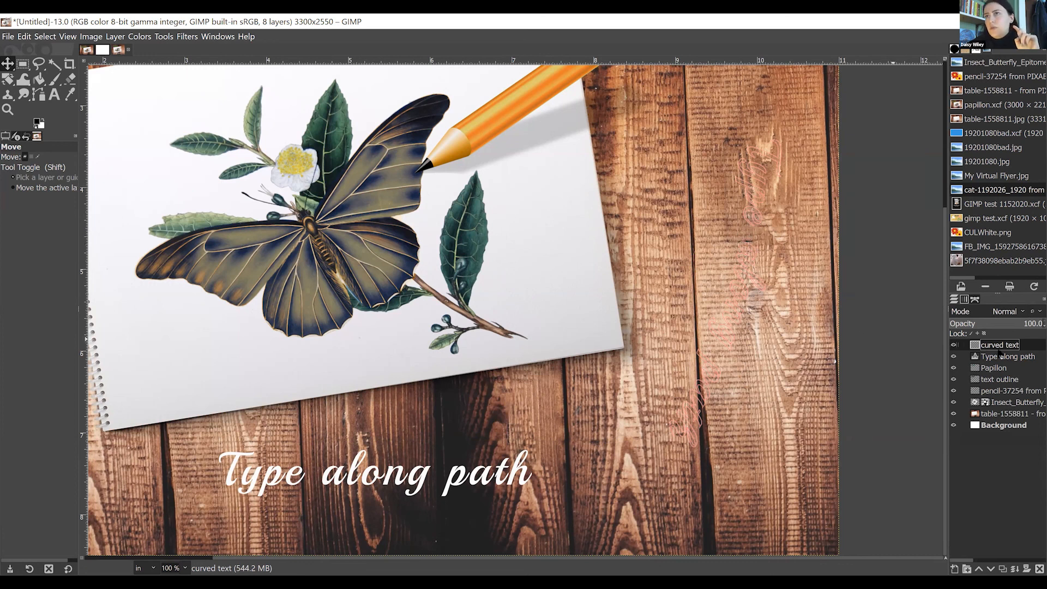
right_click(708, 328)
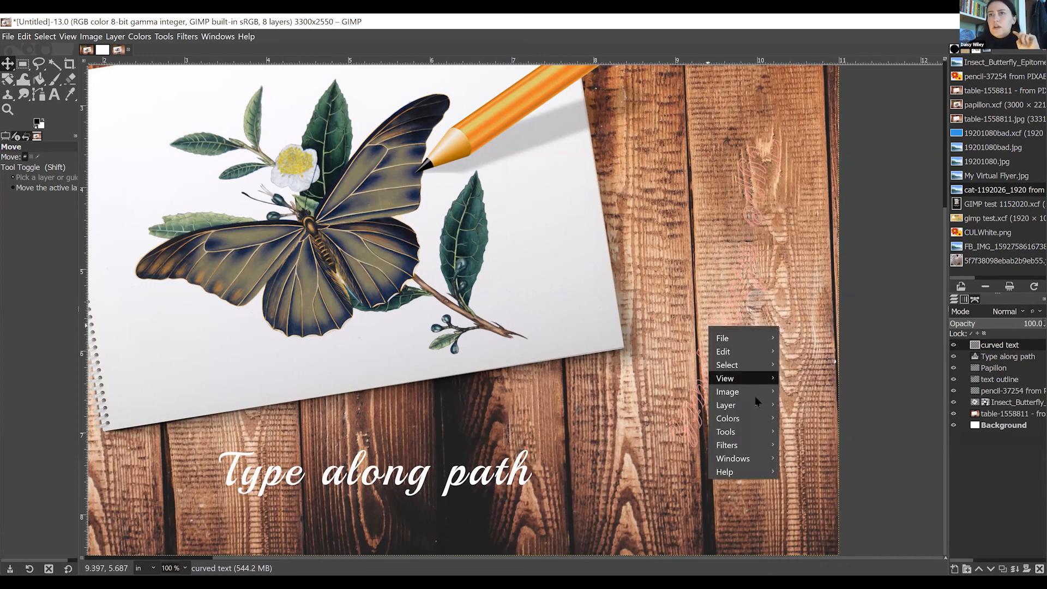
mouse_move(757, 366)
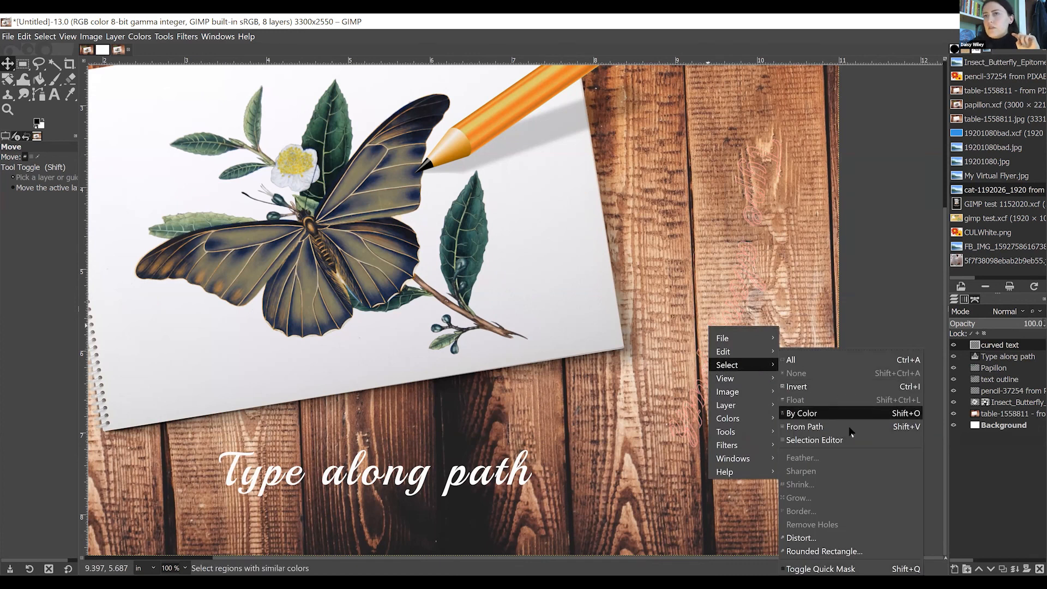
left_click(853, 431)
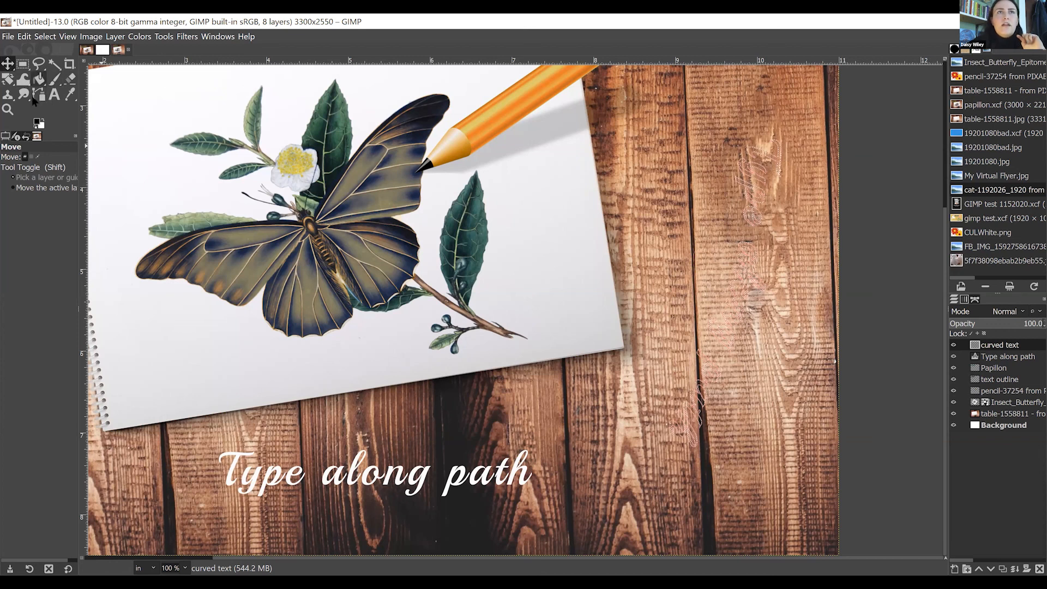
Step: Fill the curved text selection on the "curved text" layer with black using Bucket Fill, and drop the selection
left_click(39, 79)
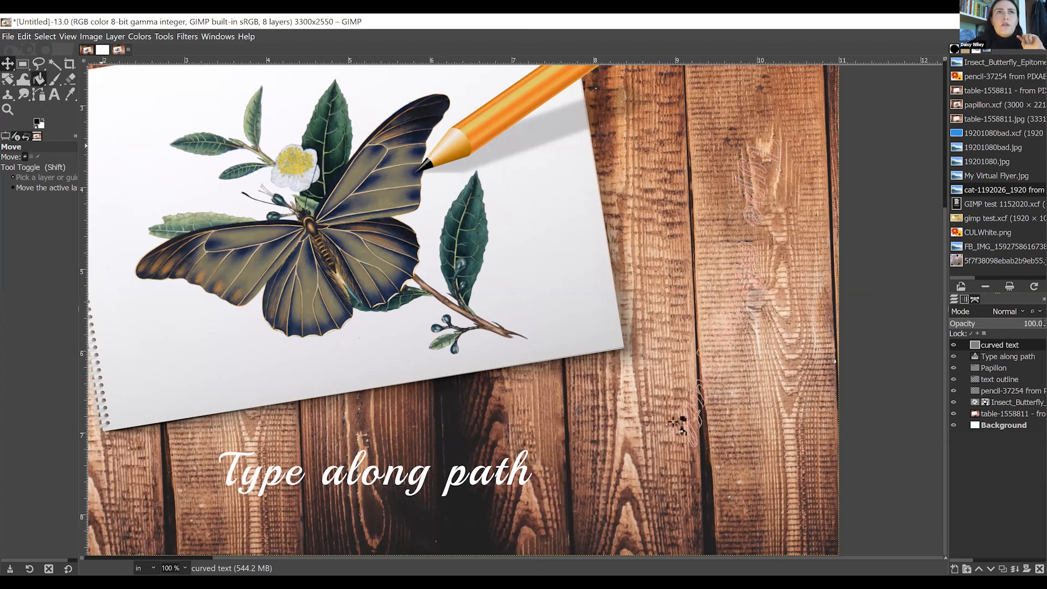
left_click(688, 394)
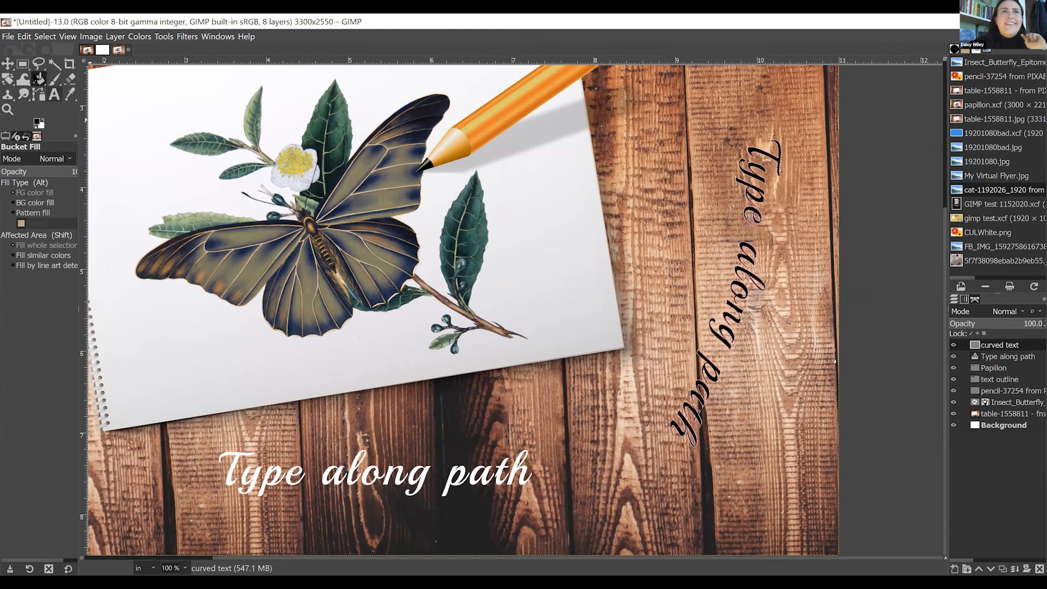
left_click(22, 63)
left_click(624, 412)
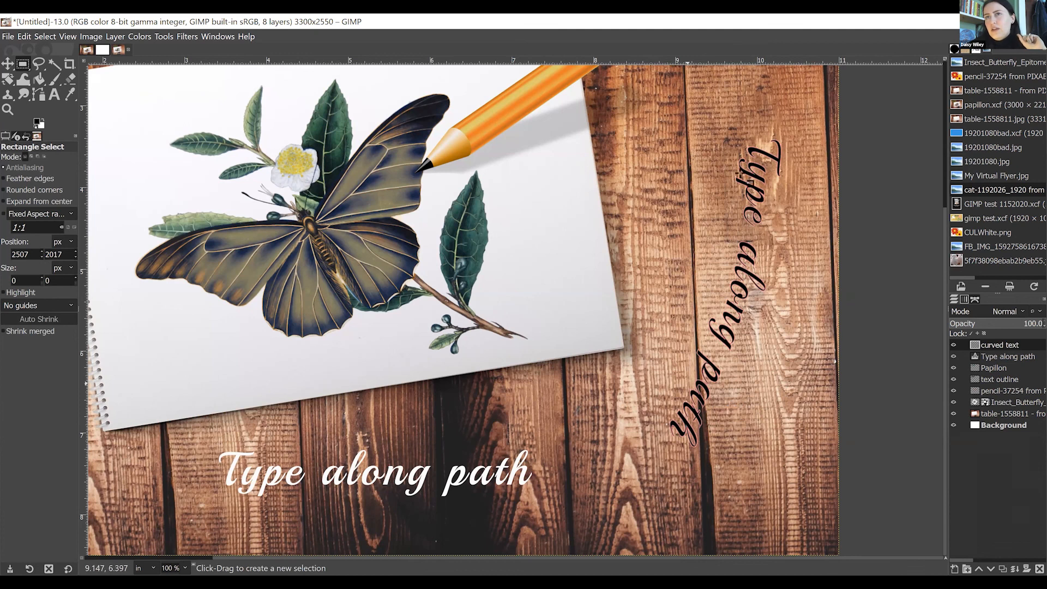
Step: Hide Path #3 and Unnamed #2 in the paths list, and hide the straight "Type along path" text layer
left_click(976, 300)
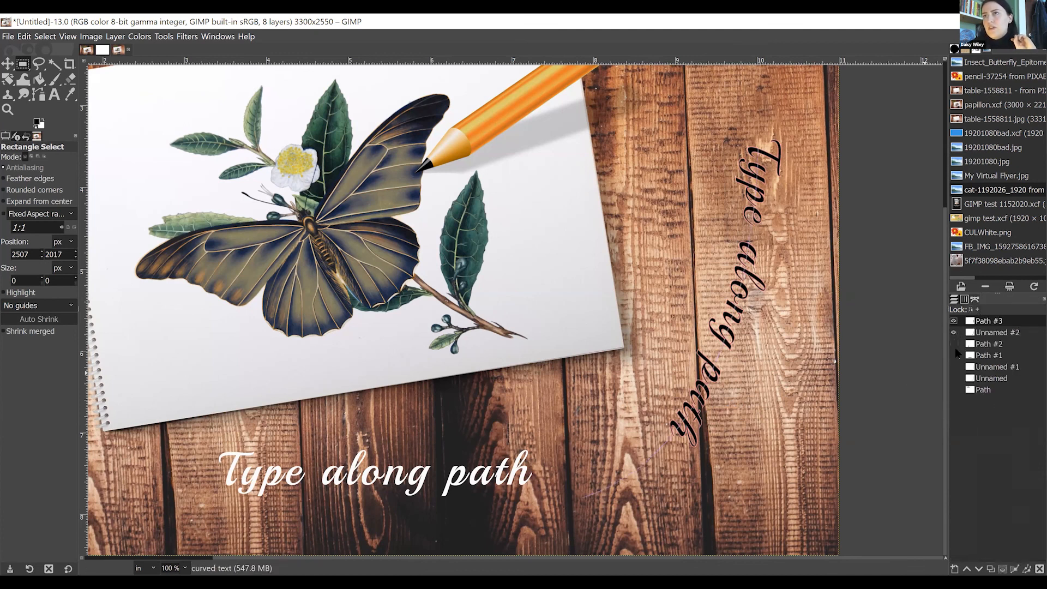
left_click(953, 321)
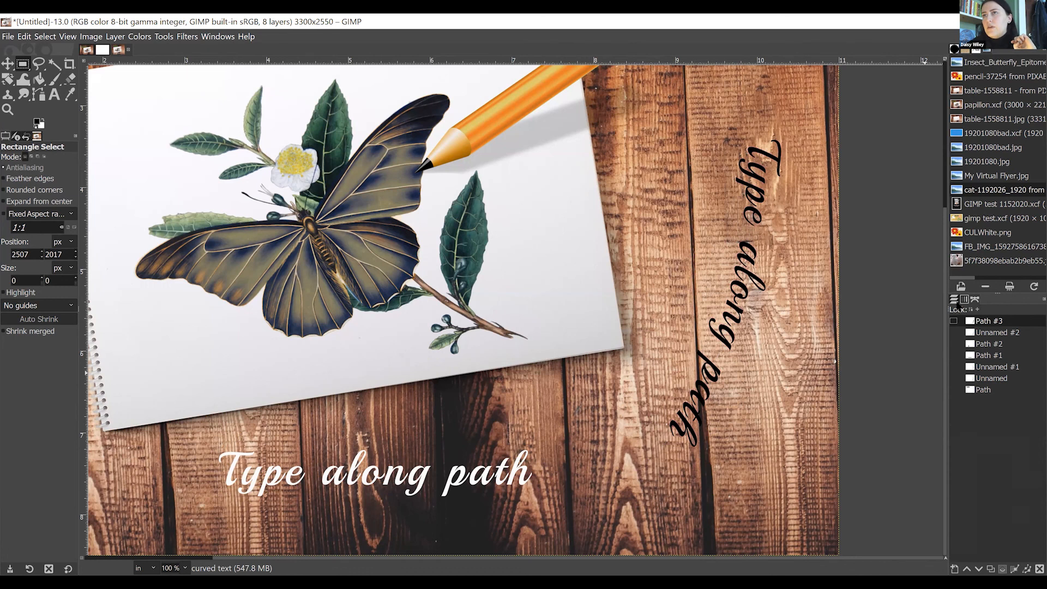
left_click(955, 301)
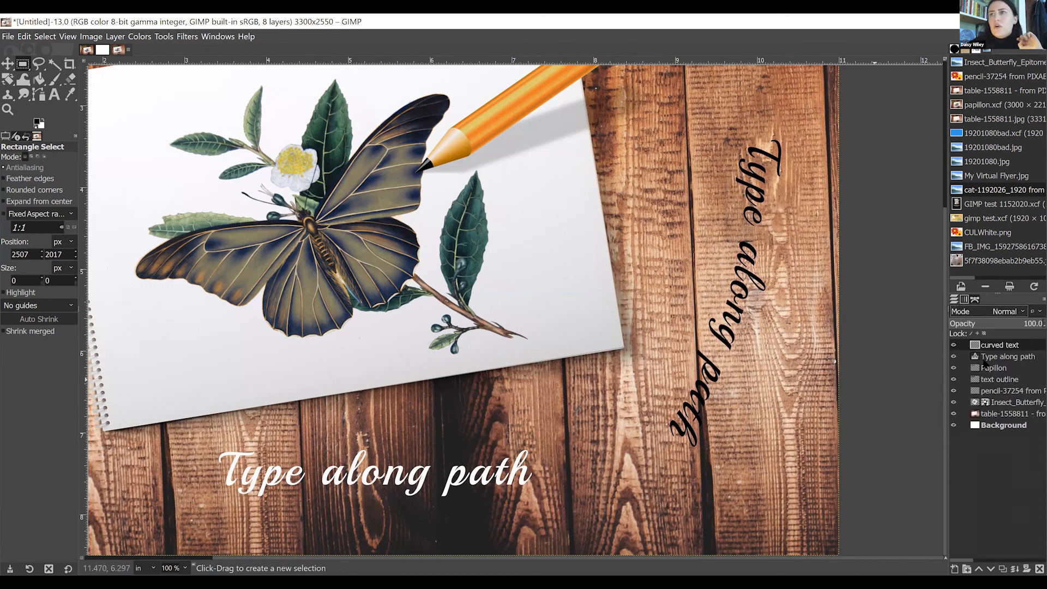
left_click(954, 358)
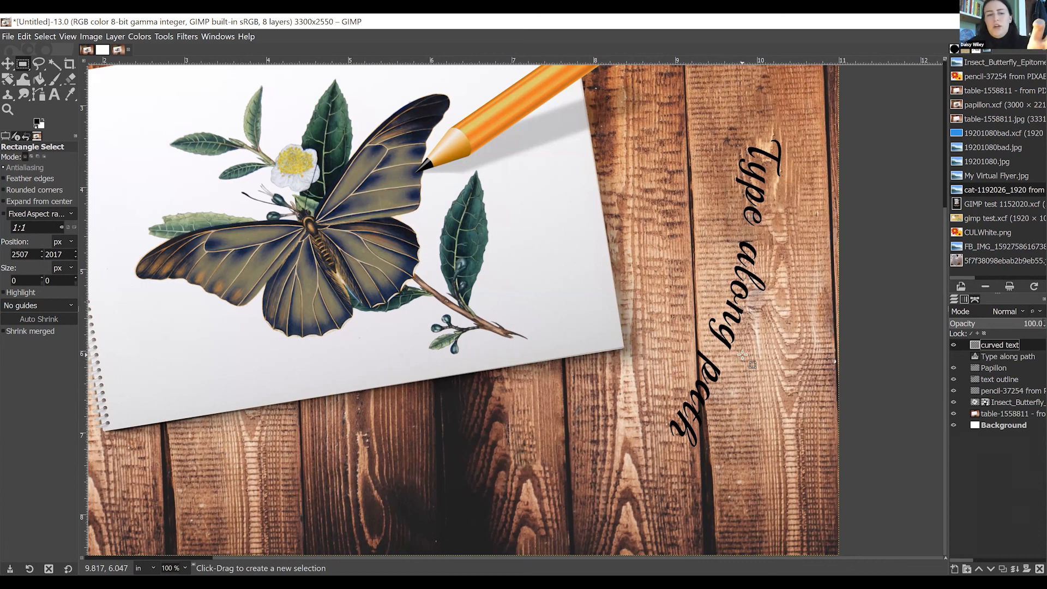
scroll(742, 355, "down", 3)
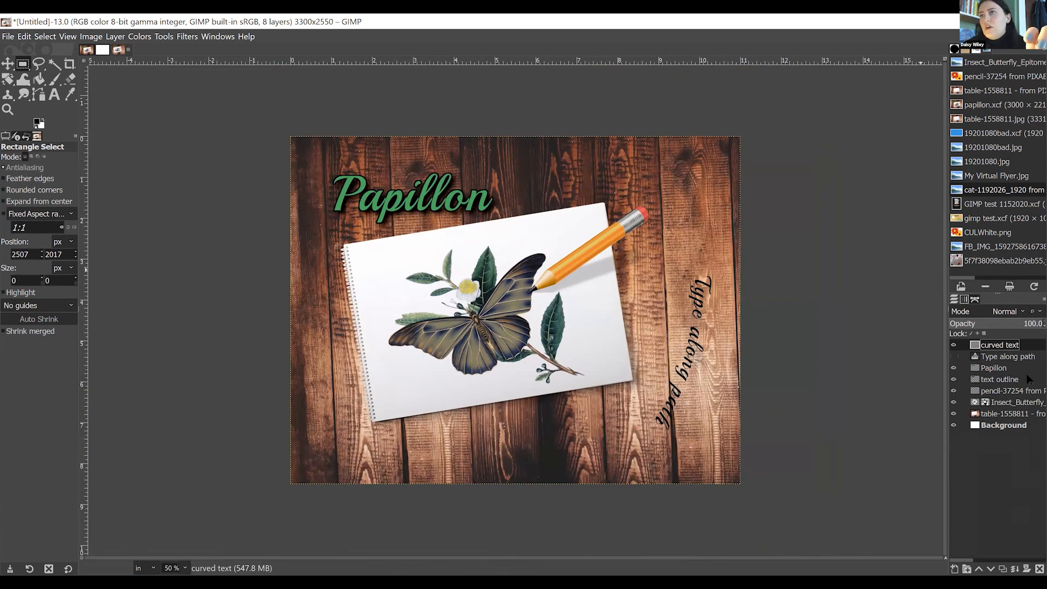
Step: Scale the "curved text" layer up to 12.237 x 9.457 in and move it back onto the wood beside the notebook
left_click(7, 63)
left_click(8, 79)
left_click(34, 110)
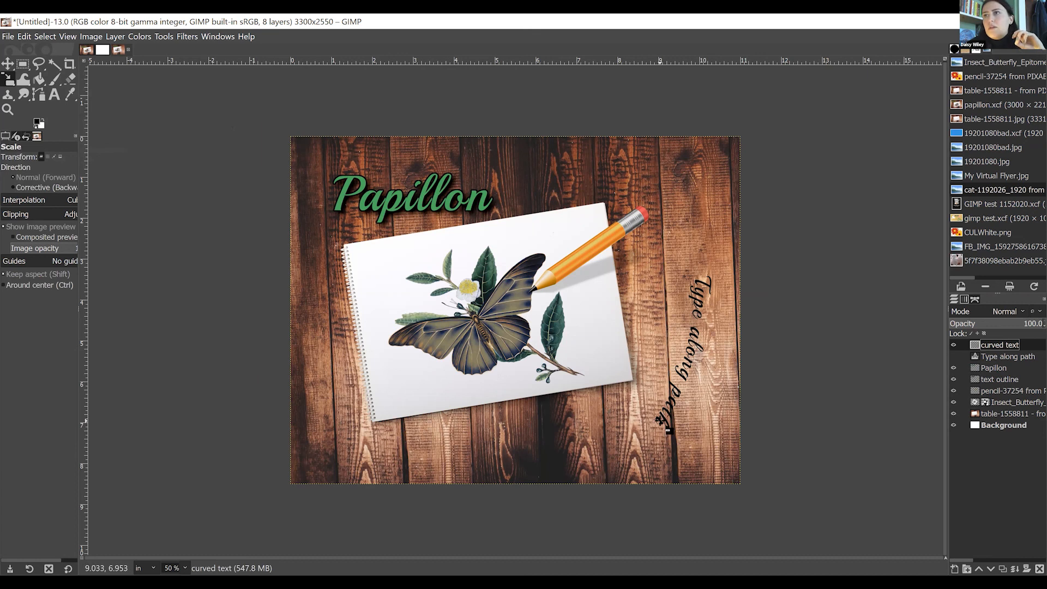
left_click_drag(659, 428, 741, 517)
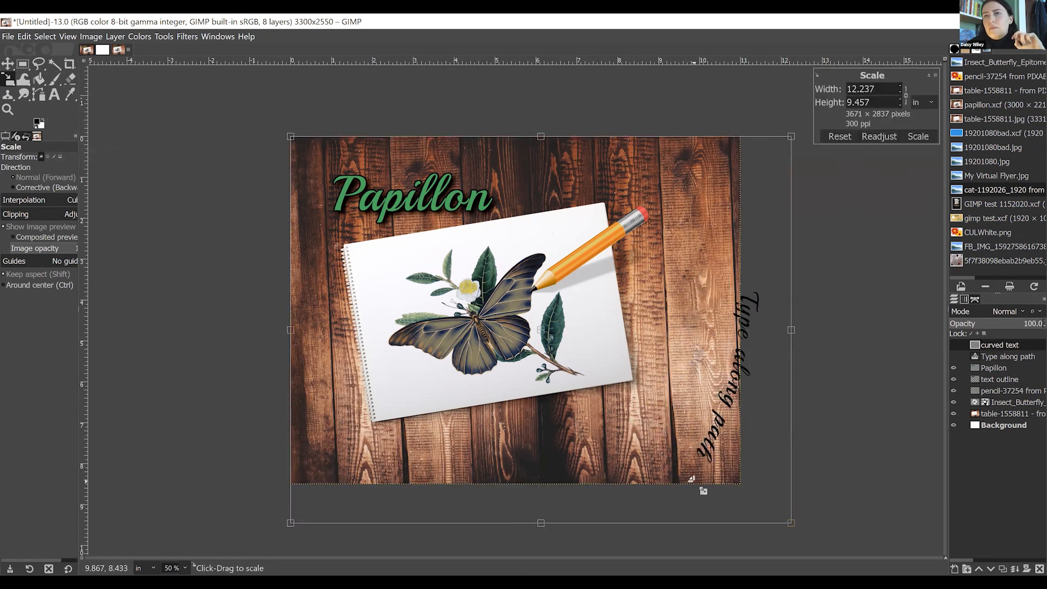
left_click(7, 63)
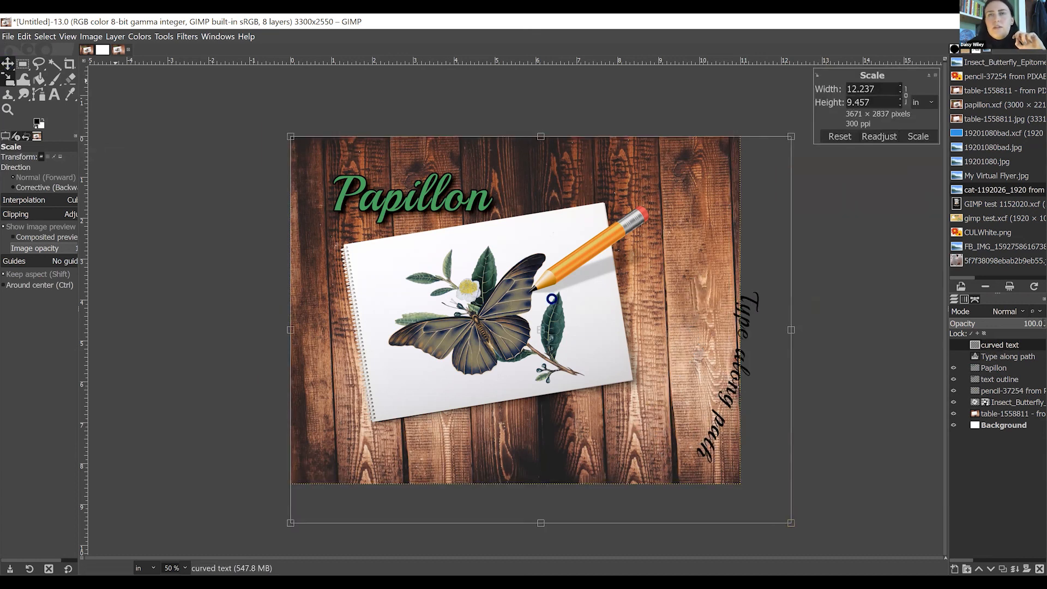
left_click_drag(727, 402, 693, 406)
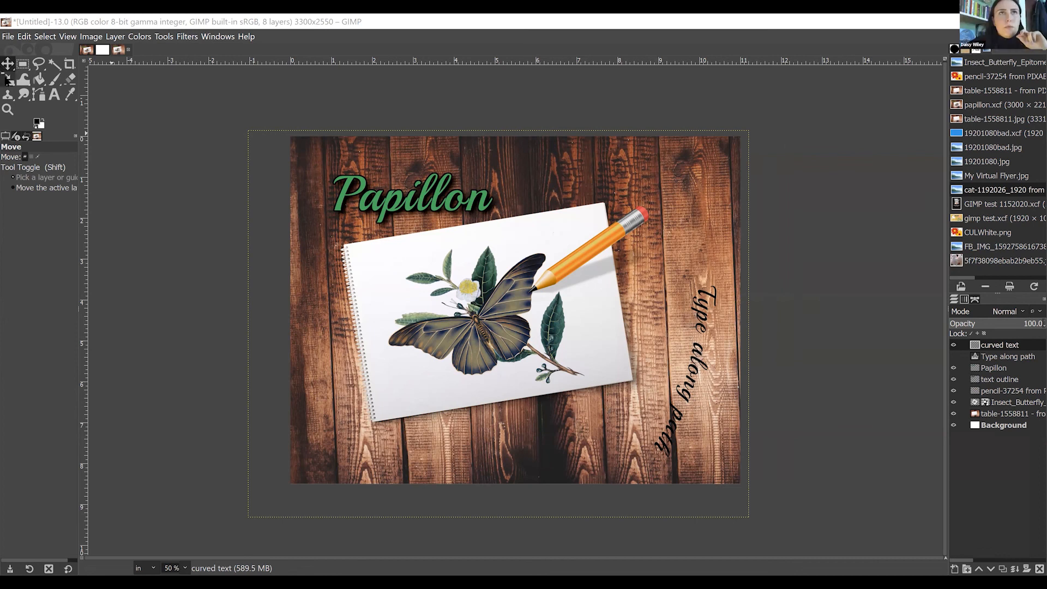
Step: Rotate the "curved text" layer by -14.59 degrees so the lettering runs more upright beside the notebook
left_click(7, 80)
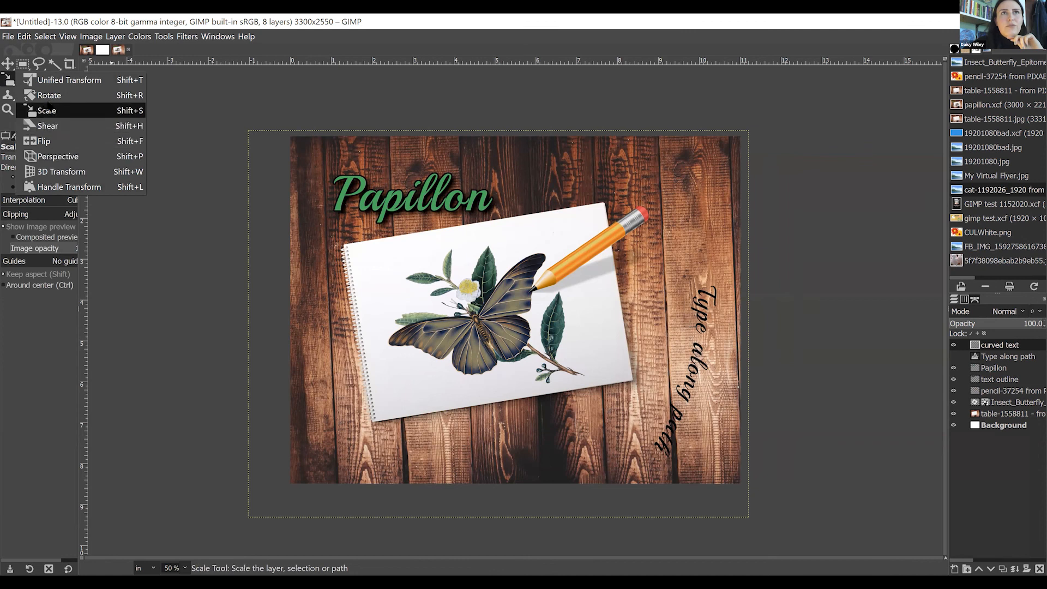
left_click(63, 98)
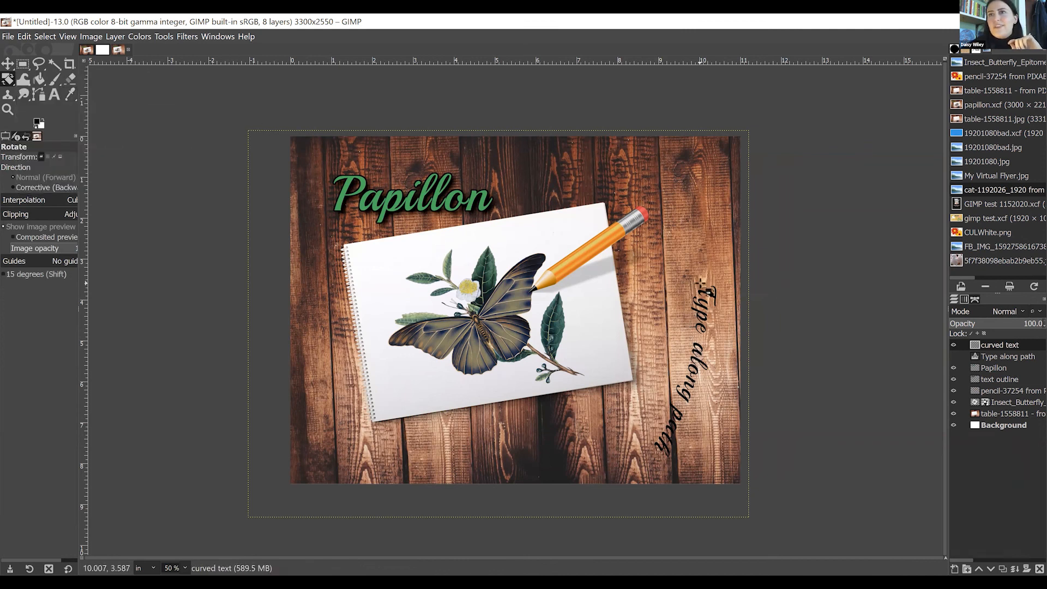
left_click_drag(718, 283, 711, 237)
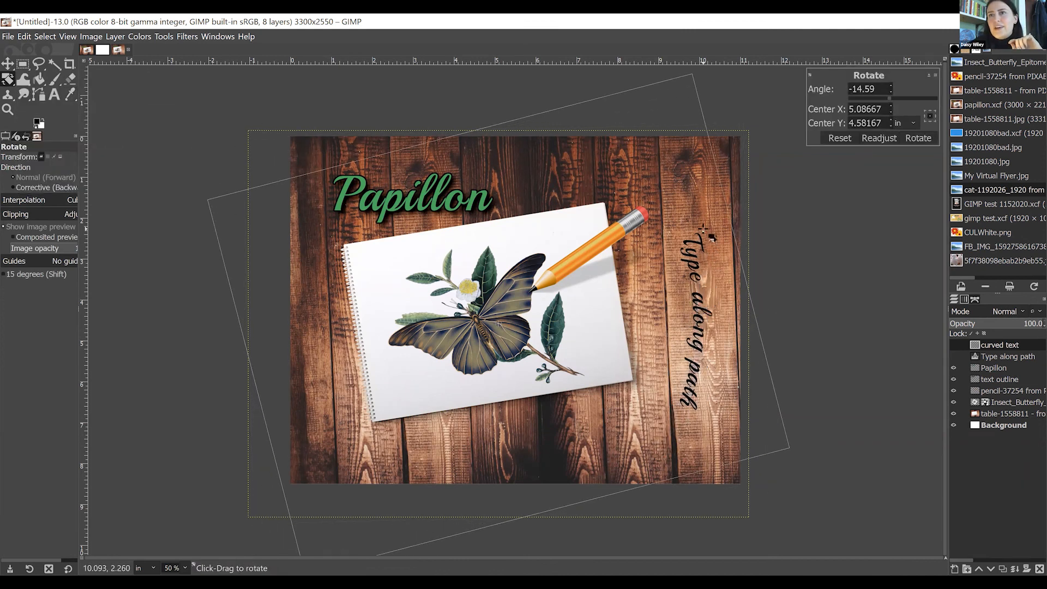
key("Return")
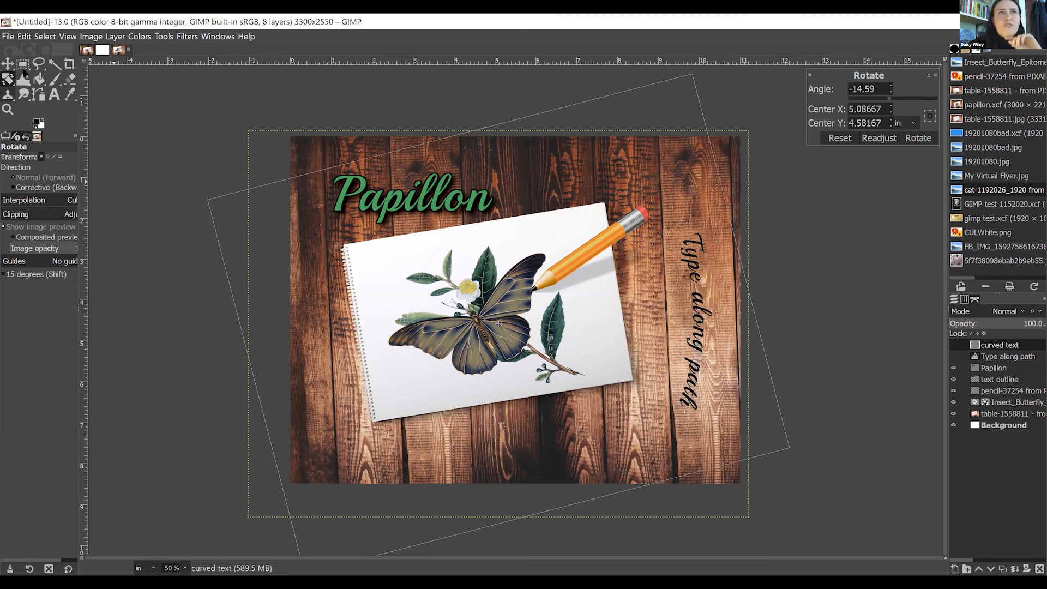
key("m")
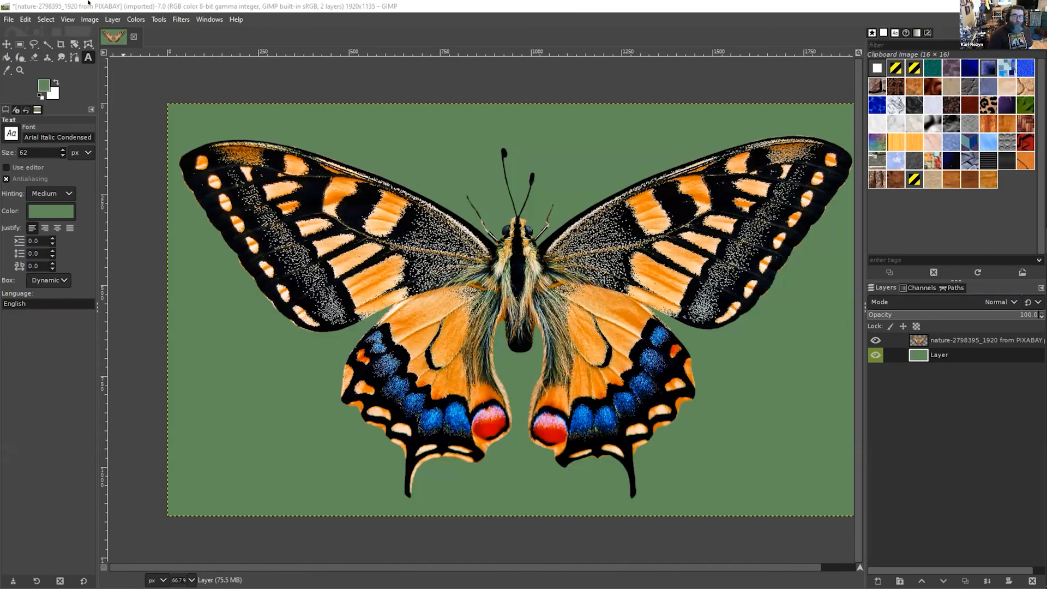
Step: Examine the .xcf extension that Save As offers for the green-background butterfly image, and cancel without saving
left_click(9, 19)
left_click(25, 19)
left_click(9, 19)
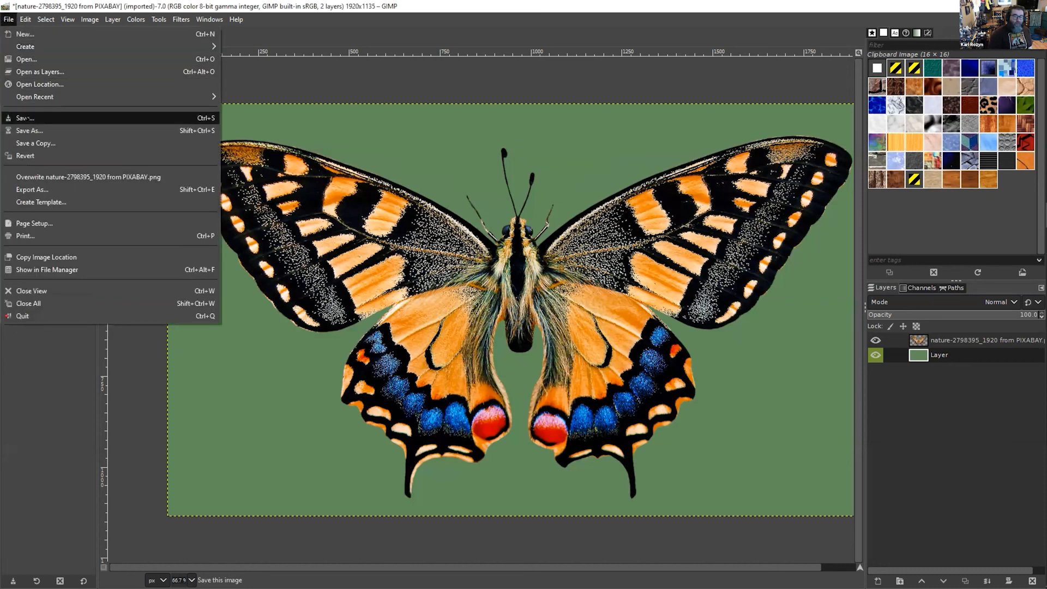
left_click(29, 130)
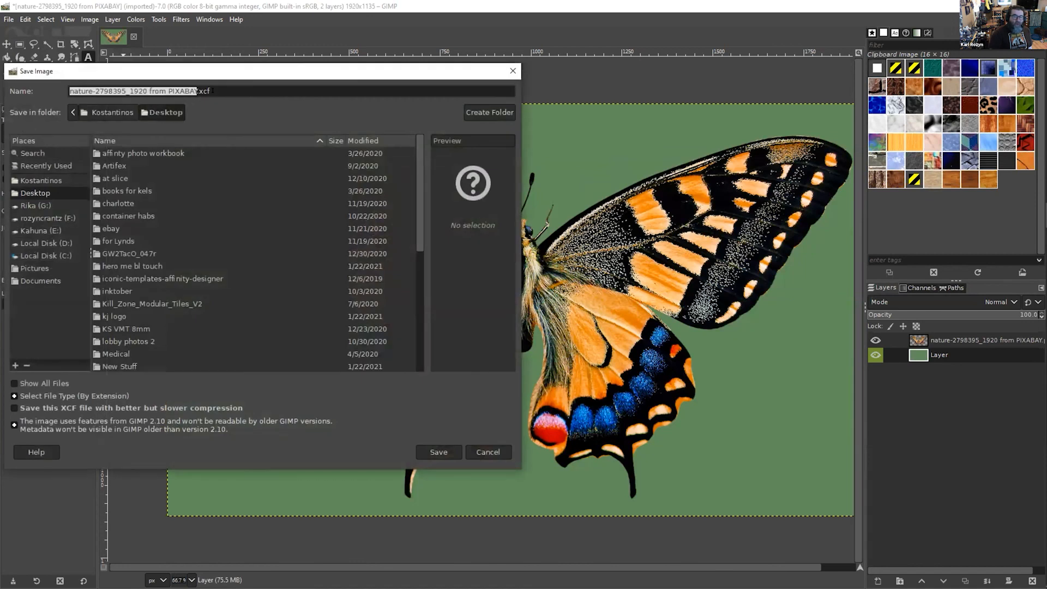
double_click(207, 90)
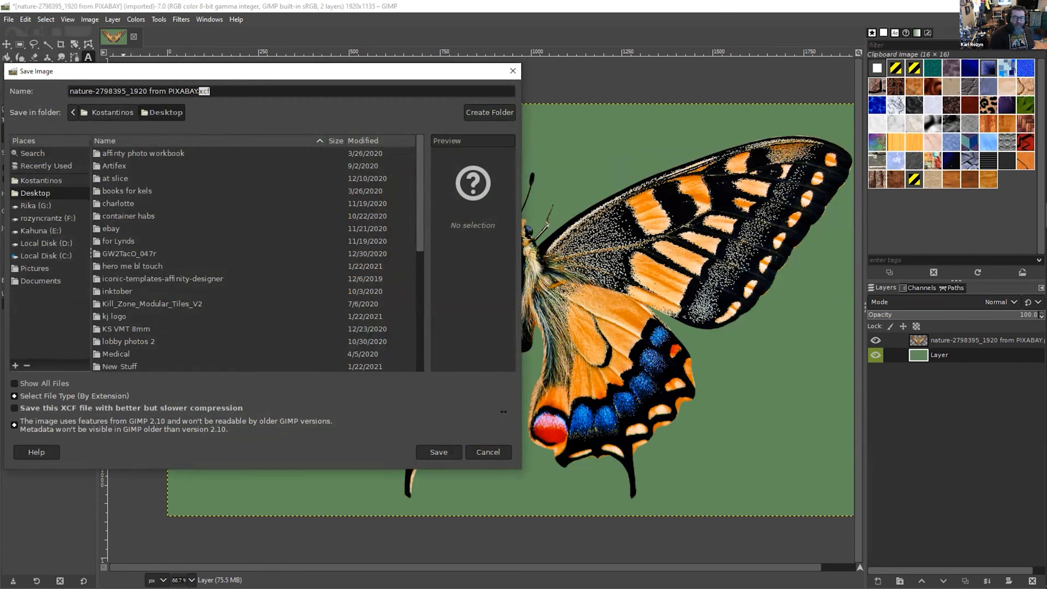
left_click(497, 452)
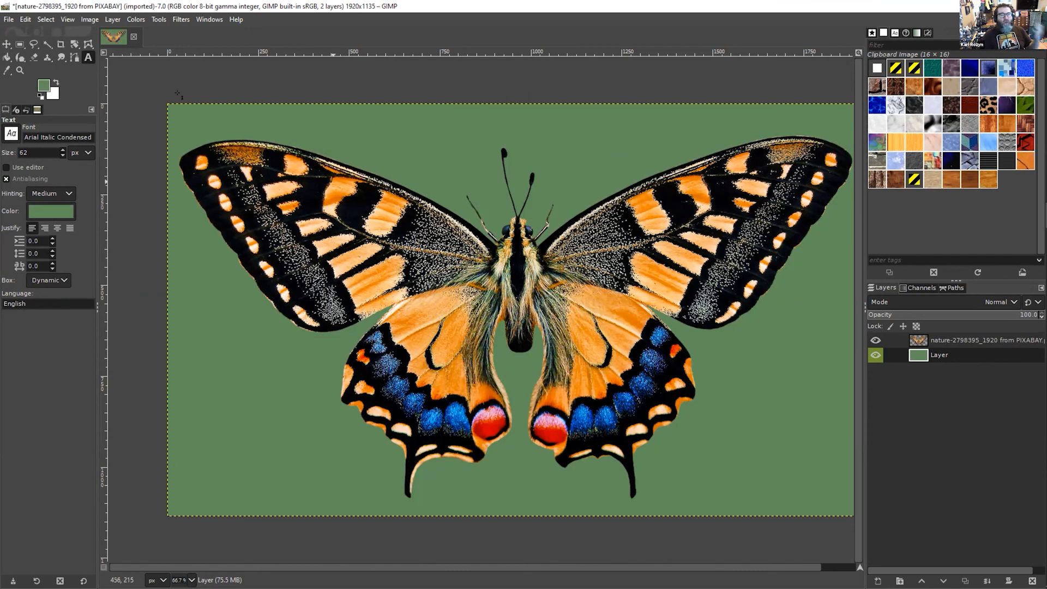
Step: Export the butterfly image to the Desktop as "nature-2798395_1920 from PIXABAY.png", replacing the existing file and keeping PNG compression level 9
key("alt+f")
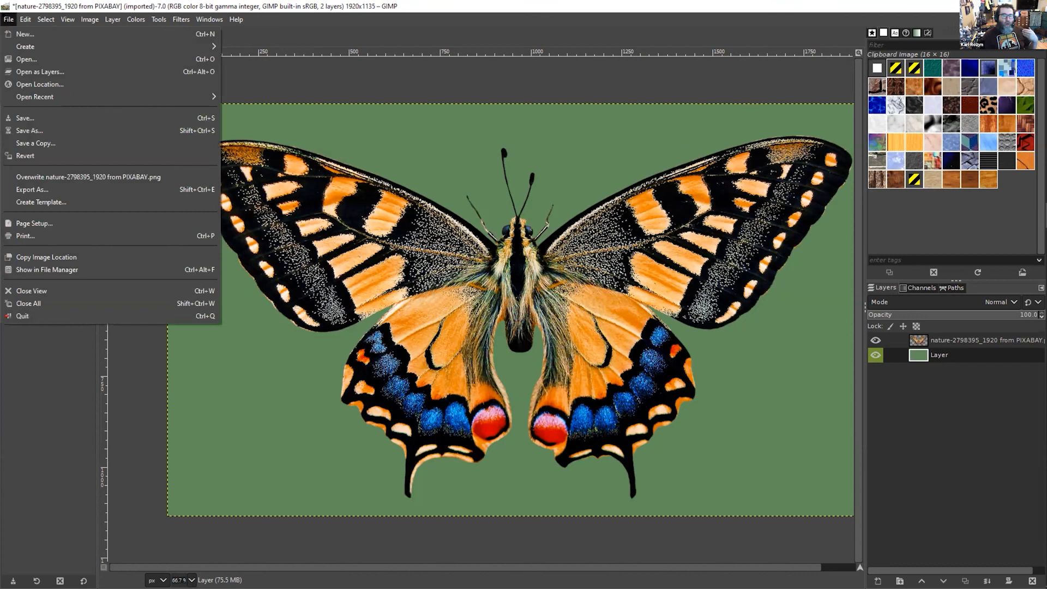
left_click(72, 190)
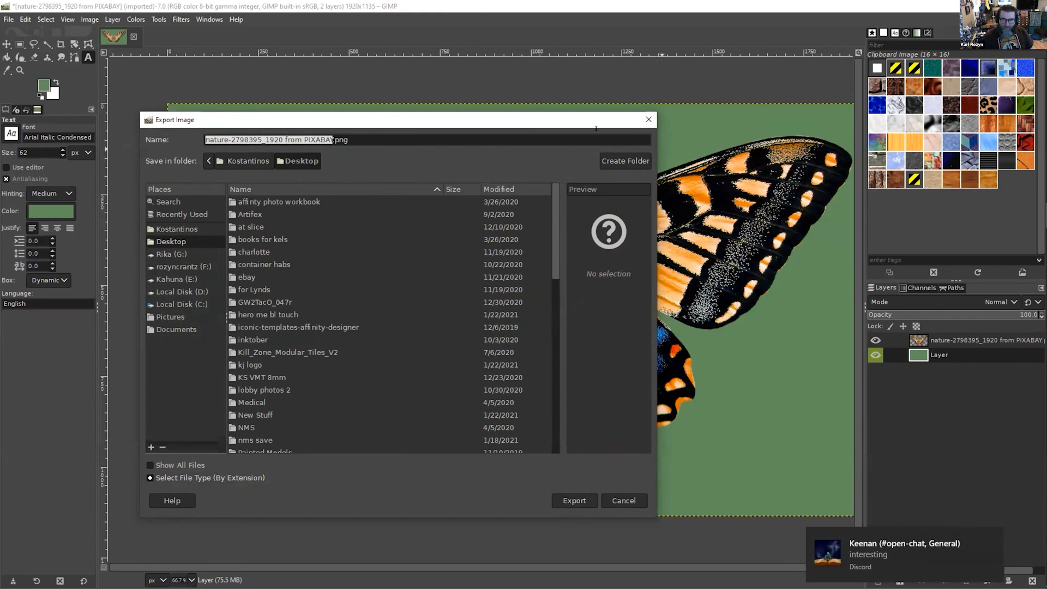
left_click_drag(579, 120, 615, 108)
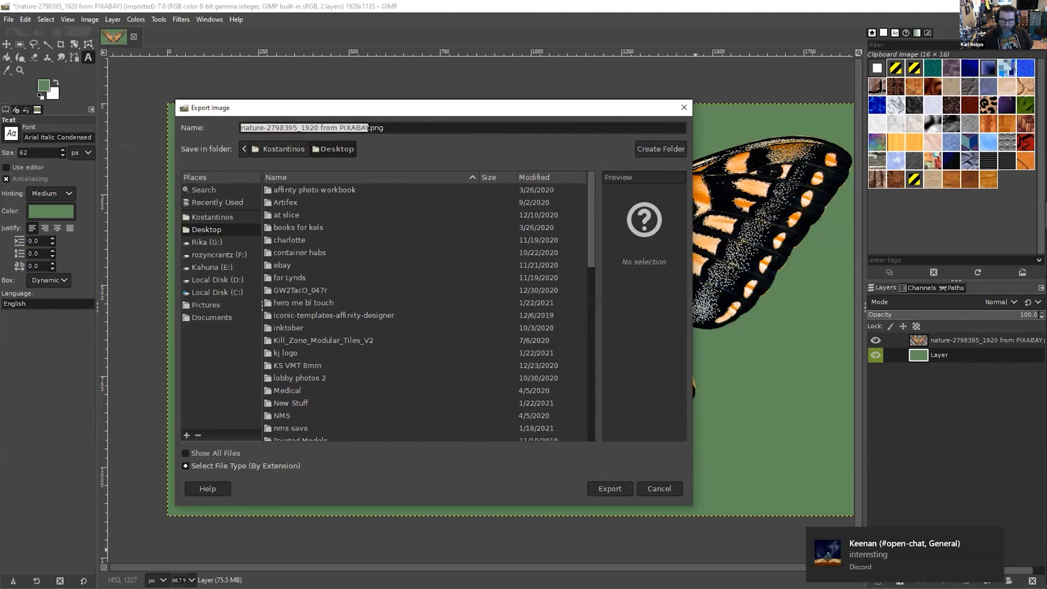
left_click(600, 484)
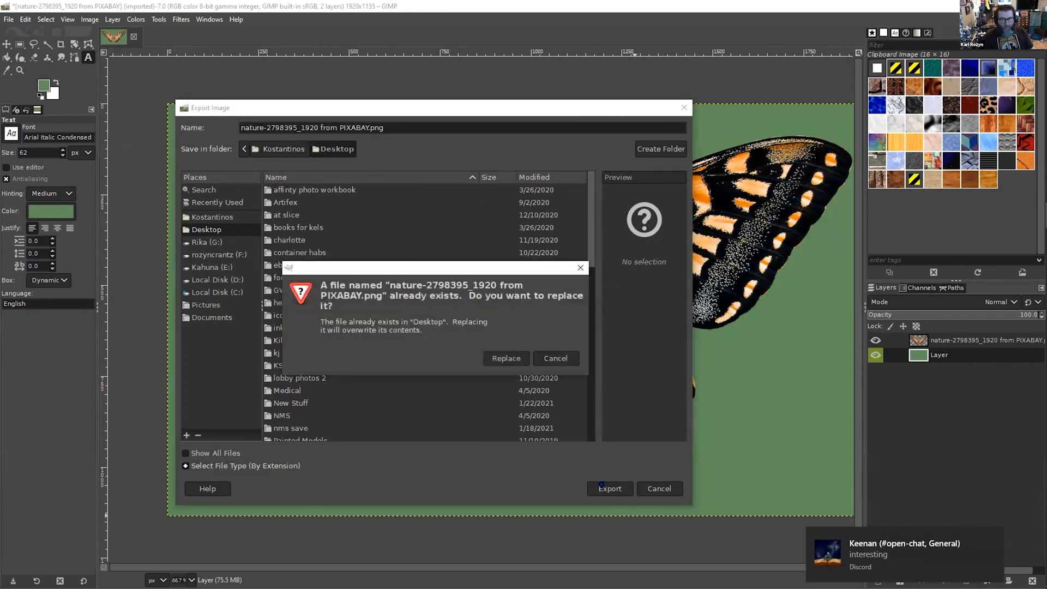
left_click(506, 359)
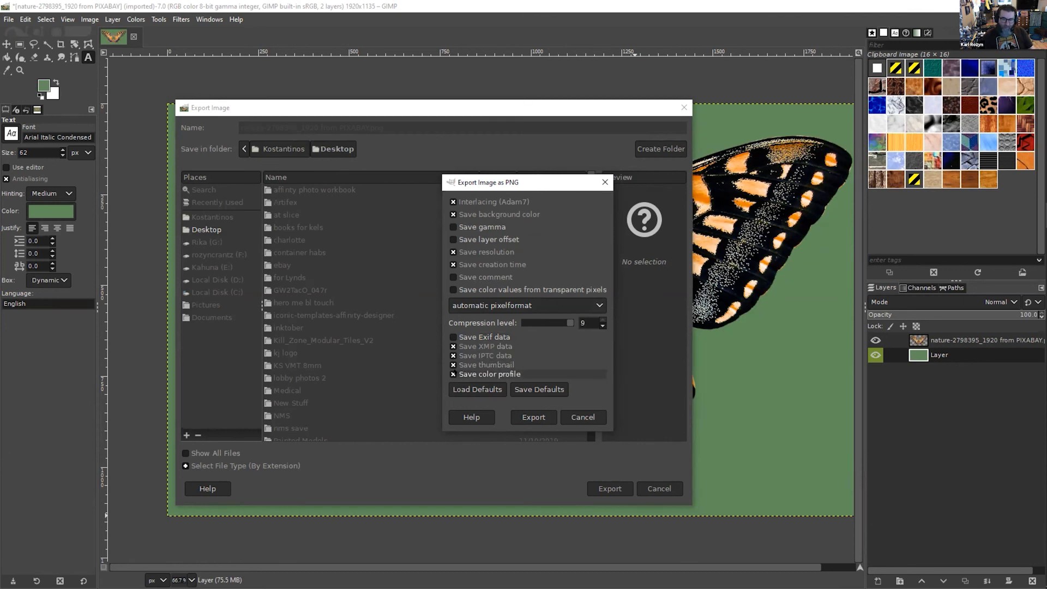
left_click(533, 418)
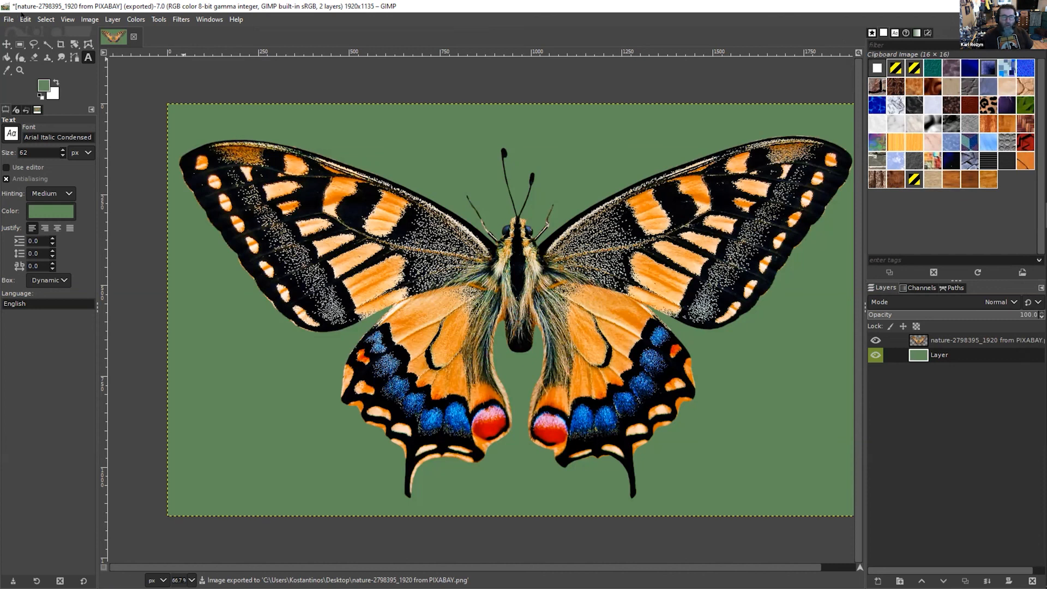
Step: Compare the file names and folders offered by Export As, Save and Save As, closing each dialog without writing a file
left_click(9, 19)
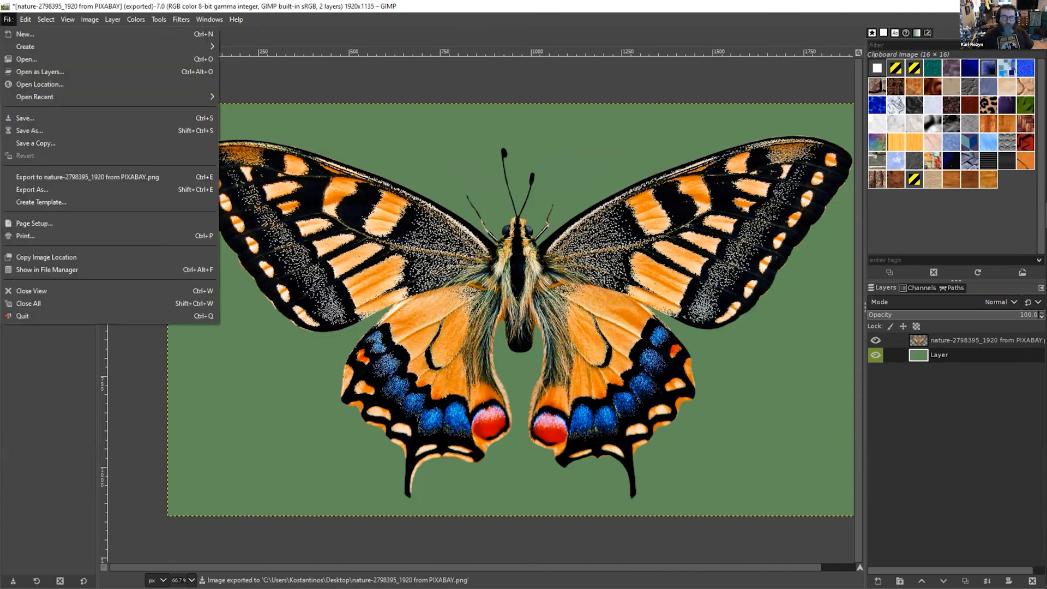
left_click(53, 189)
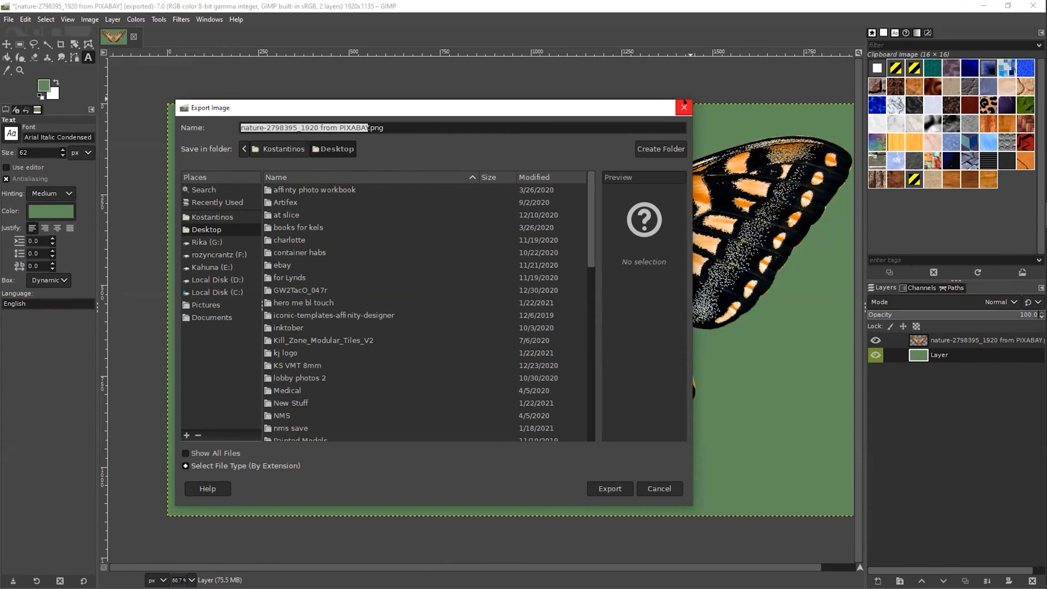
left_click(683, 107)
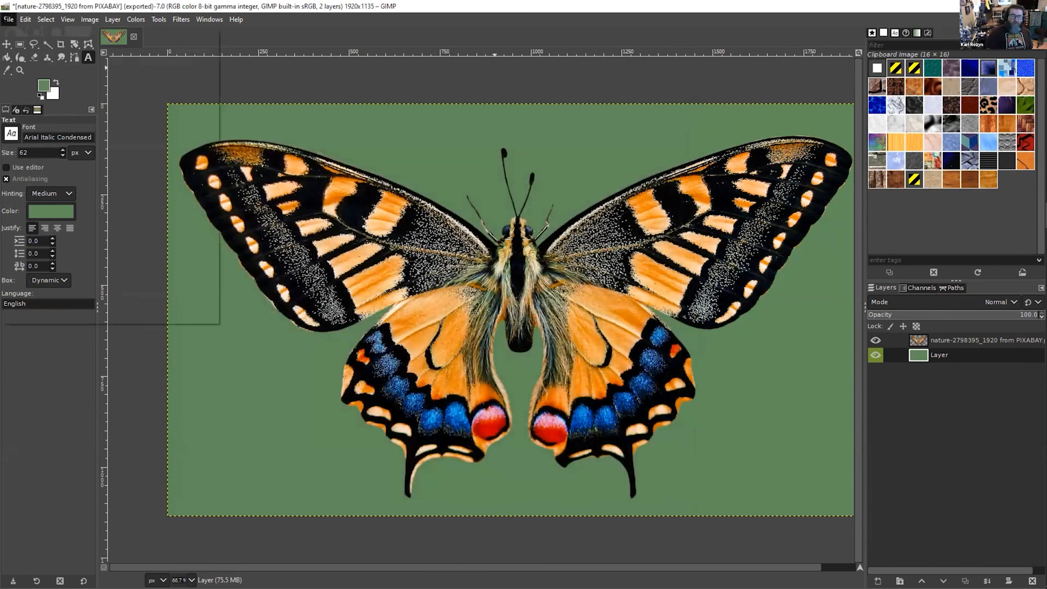
left_click(8, 19)
left_click(39, 118)
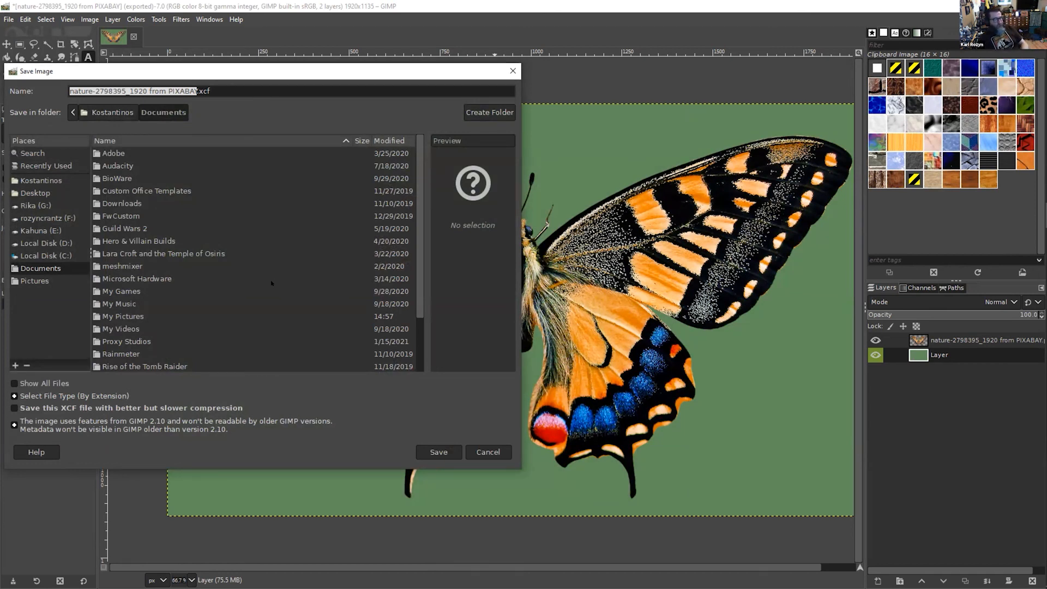
left_click(513, 71)
left_click(9, 19)
left_click(22, 130)
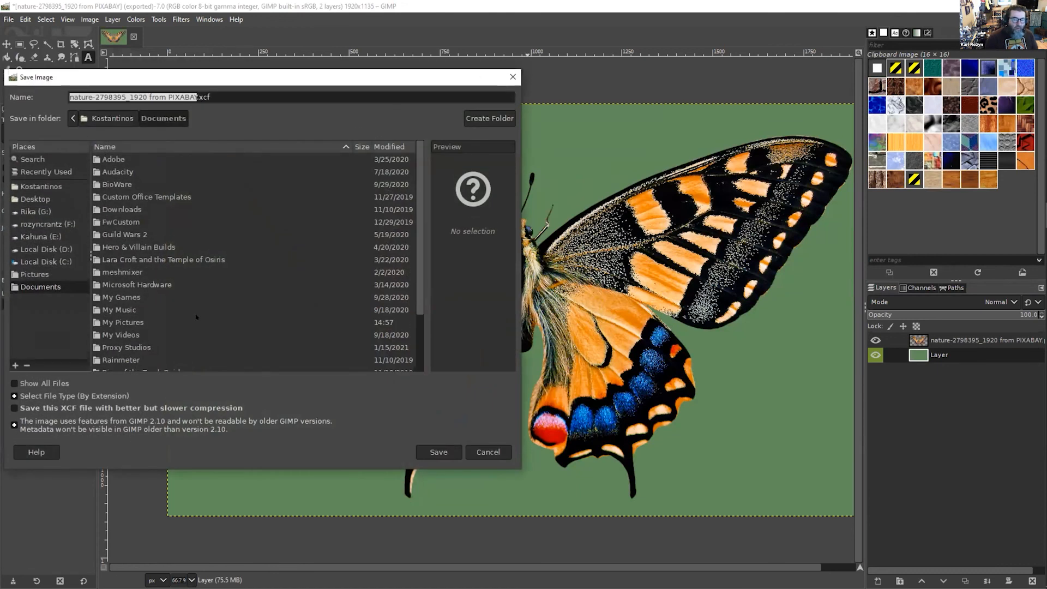
left_click(502, 77)
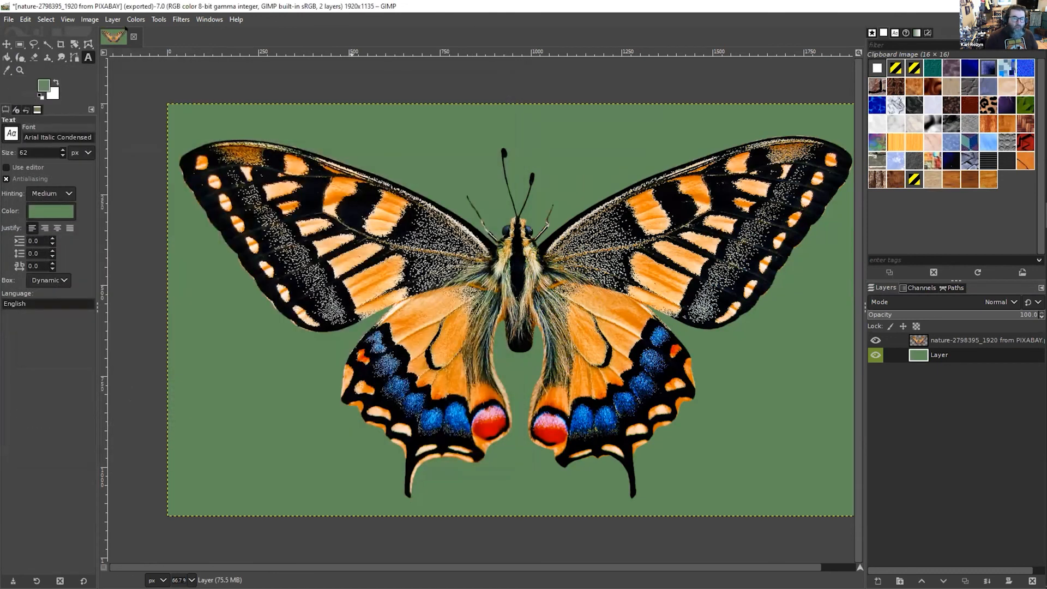
left_click(90, 20)
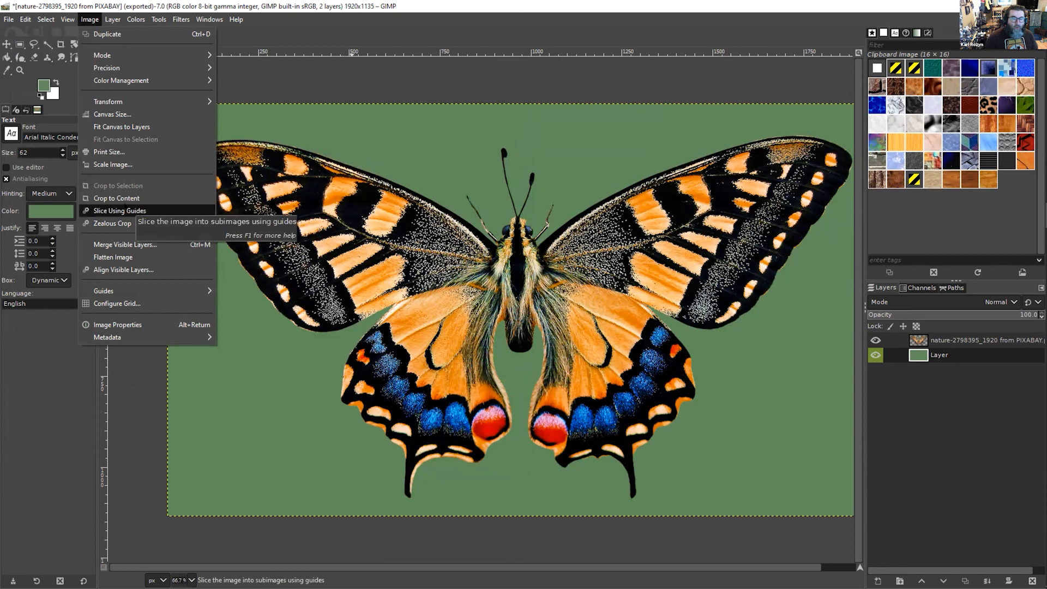
mouse_move(112, 19)
mouse_move(163, 118)
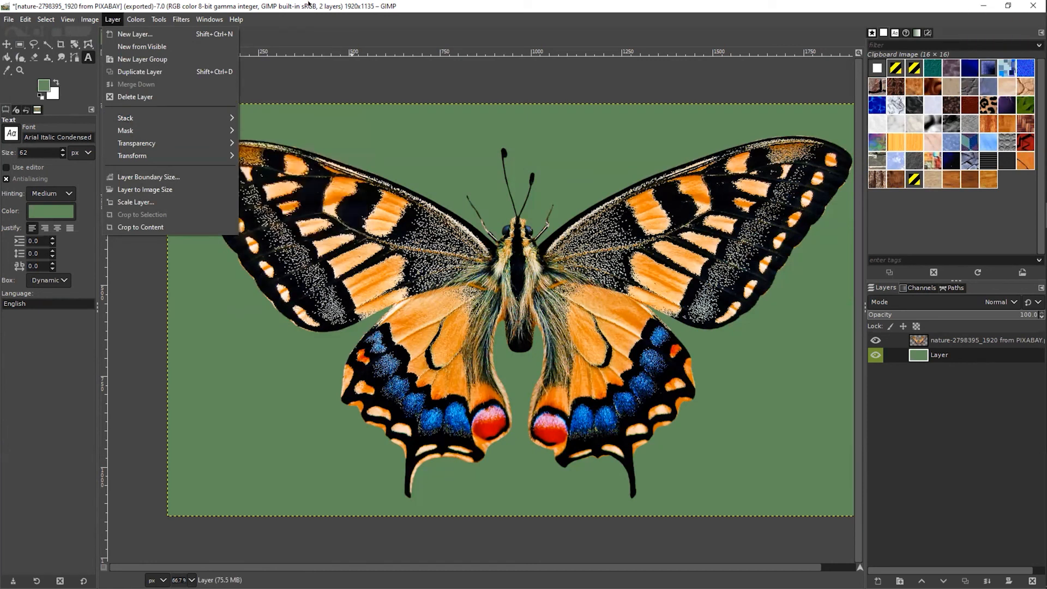
left_click(309, 4)
Step: Check the PNG name and Desktop folder offered by Export As once more, and close the dialog without exporting
left_click(9, 20)
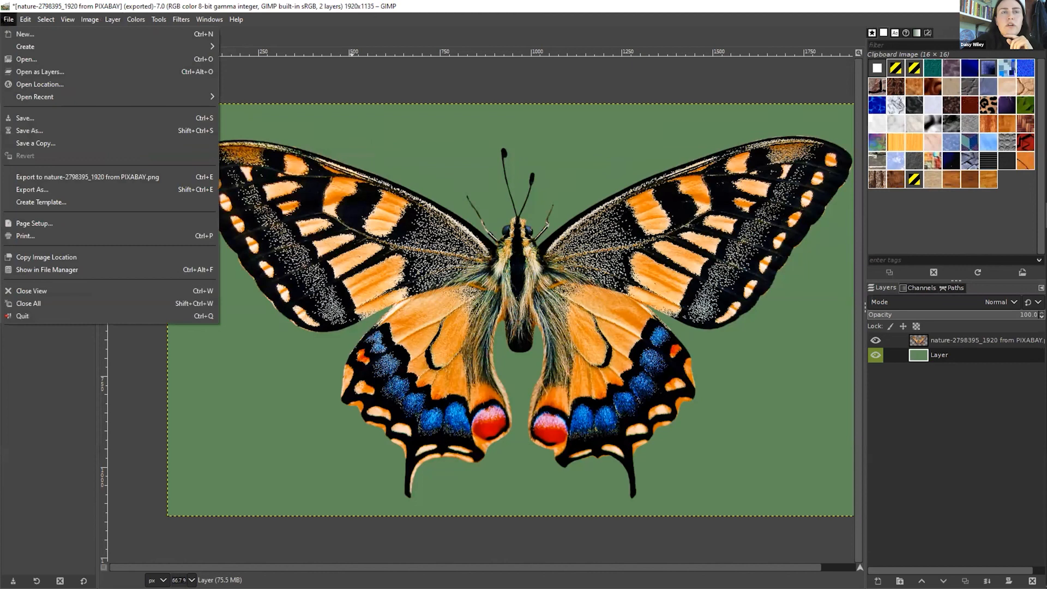
left_click(54, 189)
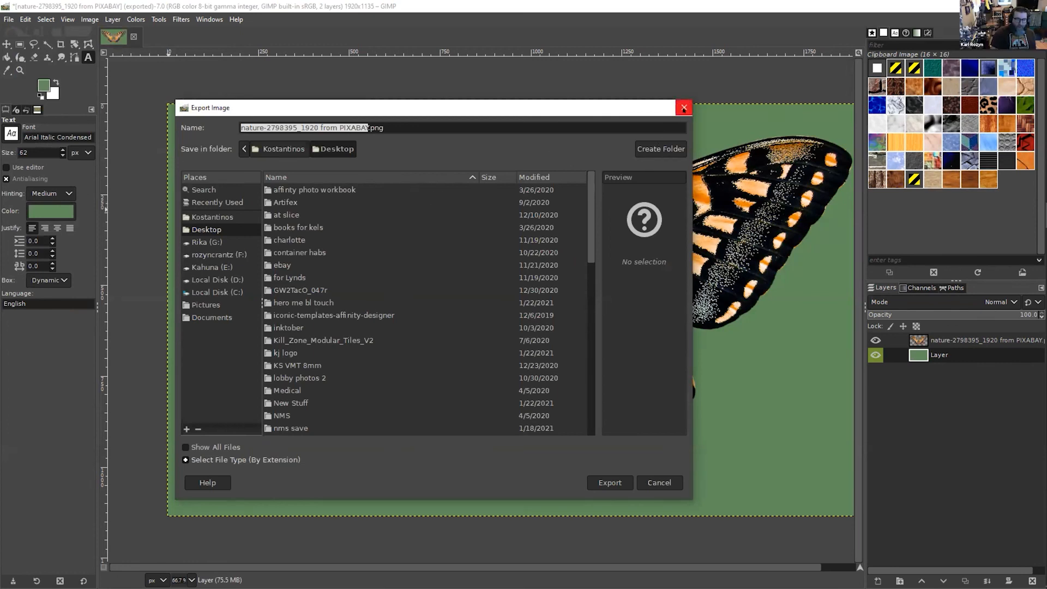
left_click(684, 109)
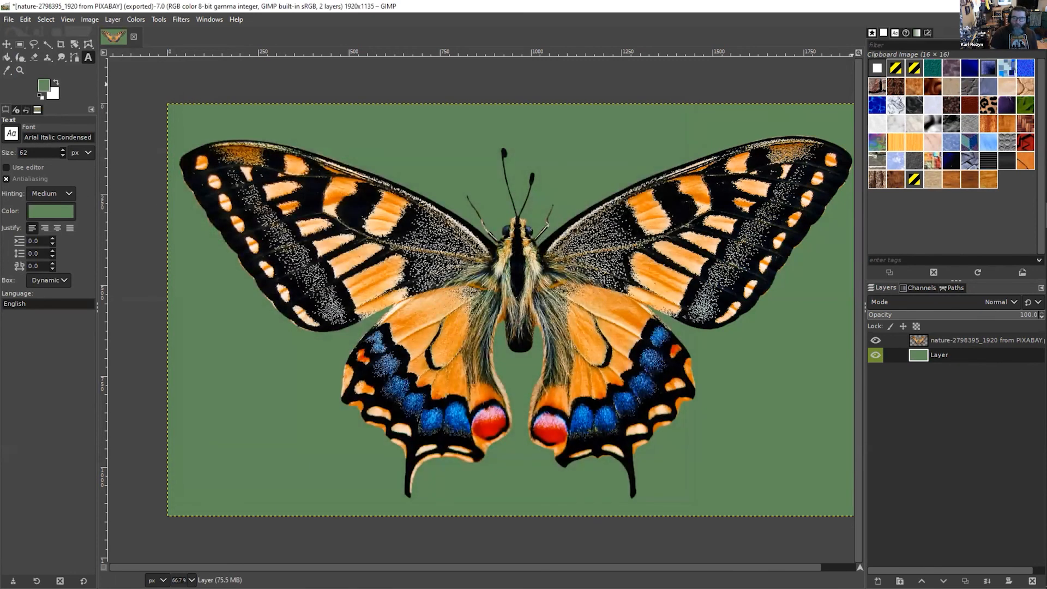